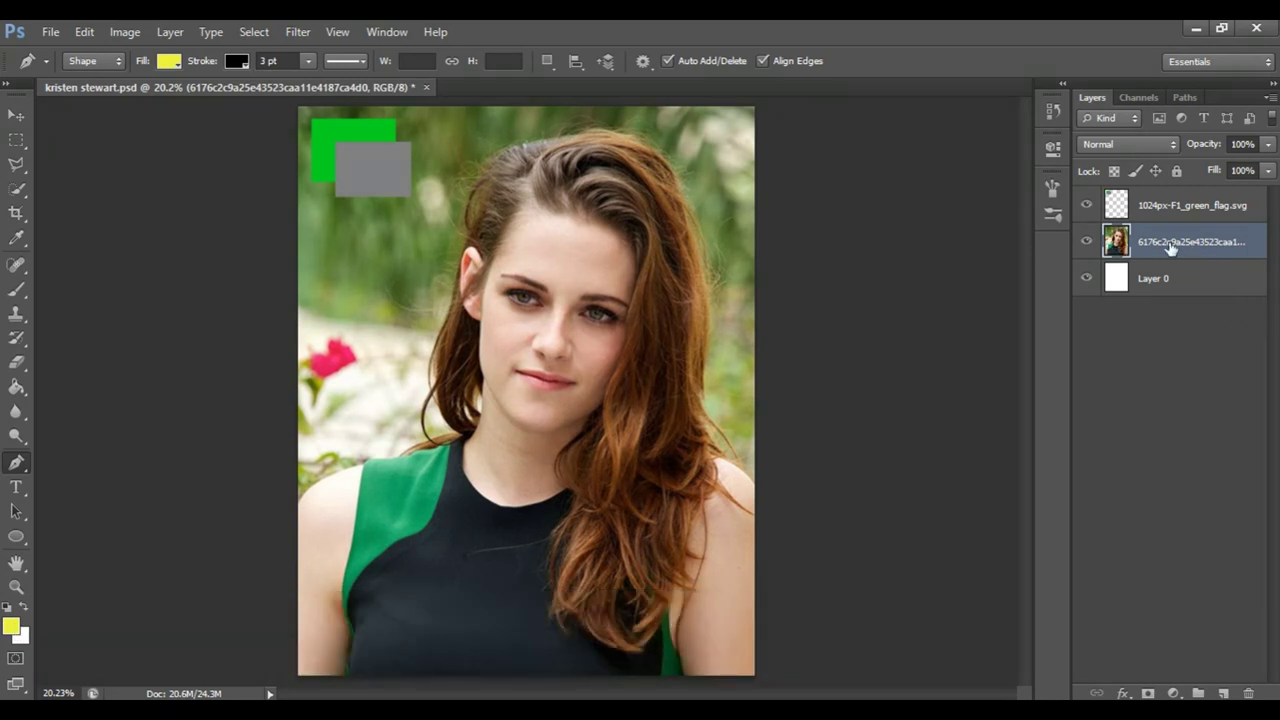
Duplicate the photo layer so a guide copy sits above the original
key("ctrl+j")
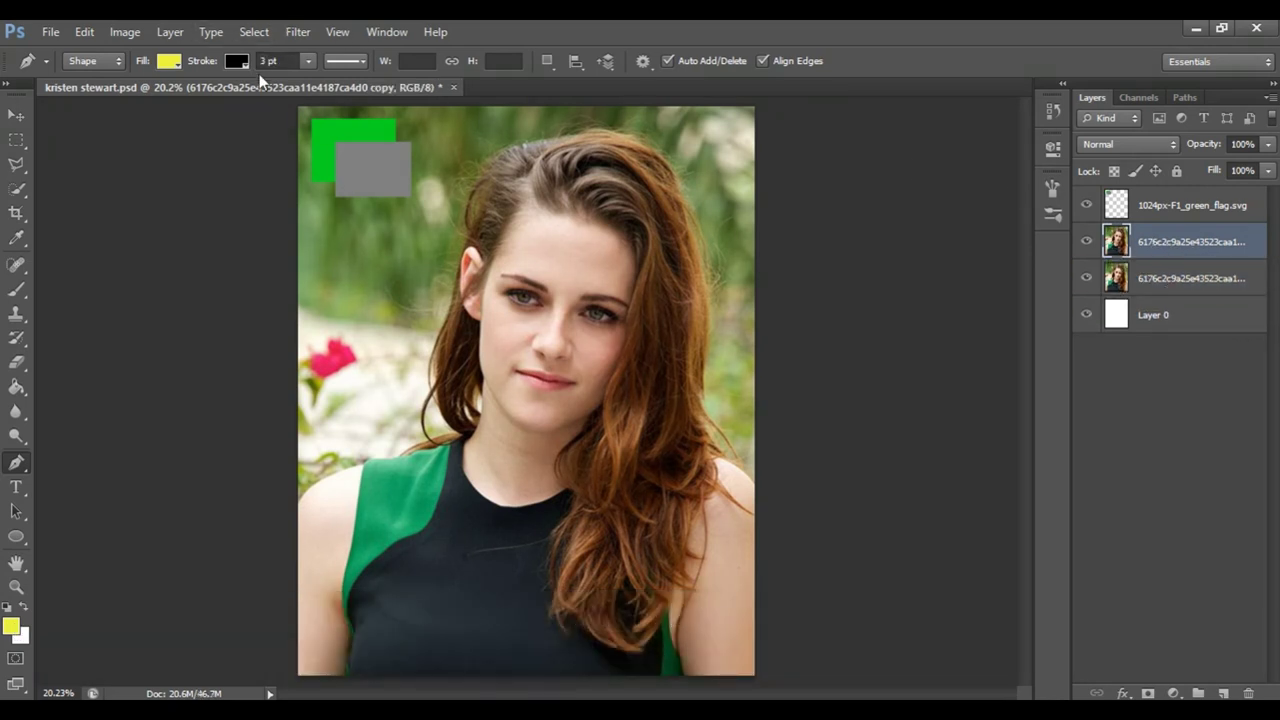
Desaturate the duplicated photo layer, then apply Posterize with Levels set to 10
left_click(125, 32)
mouse_move(152, 79)
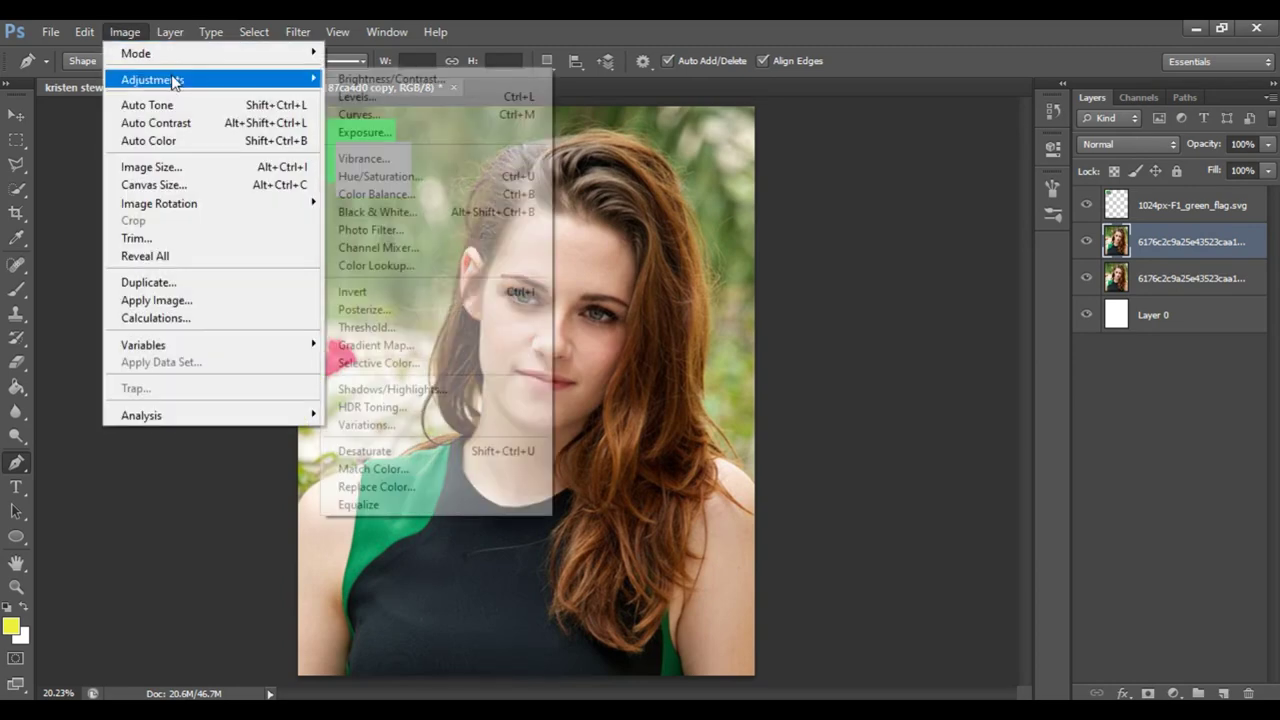
left_click(425, 450)
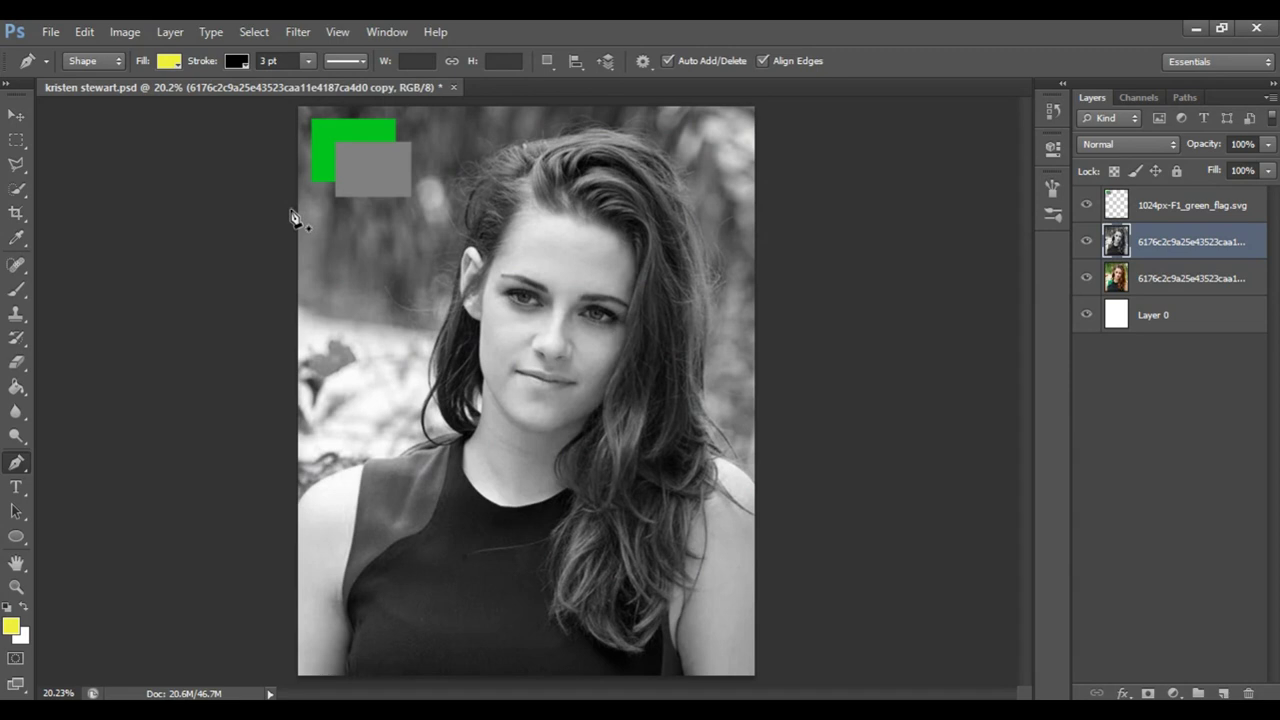
left_click(125, 32)
mouse_move(152, 79)
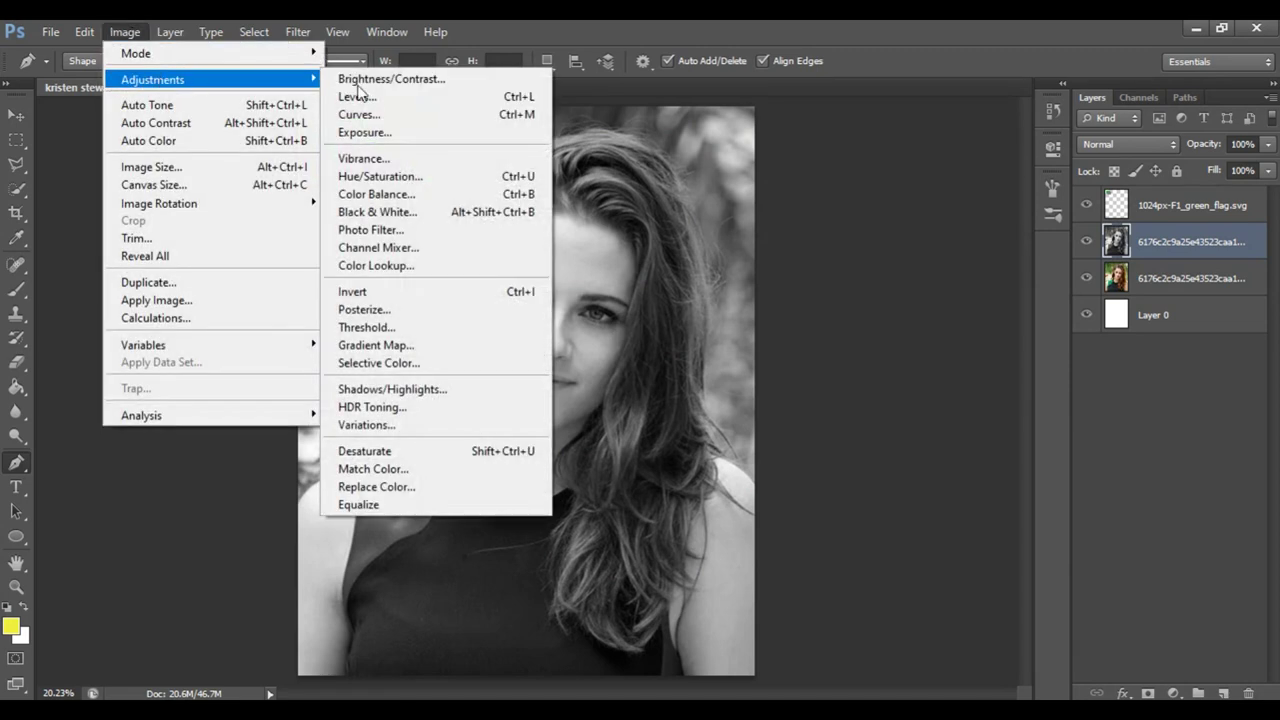
left_click(415, 309)
double_click(781, 526)
type("6")
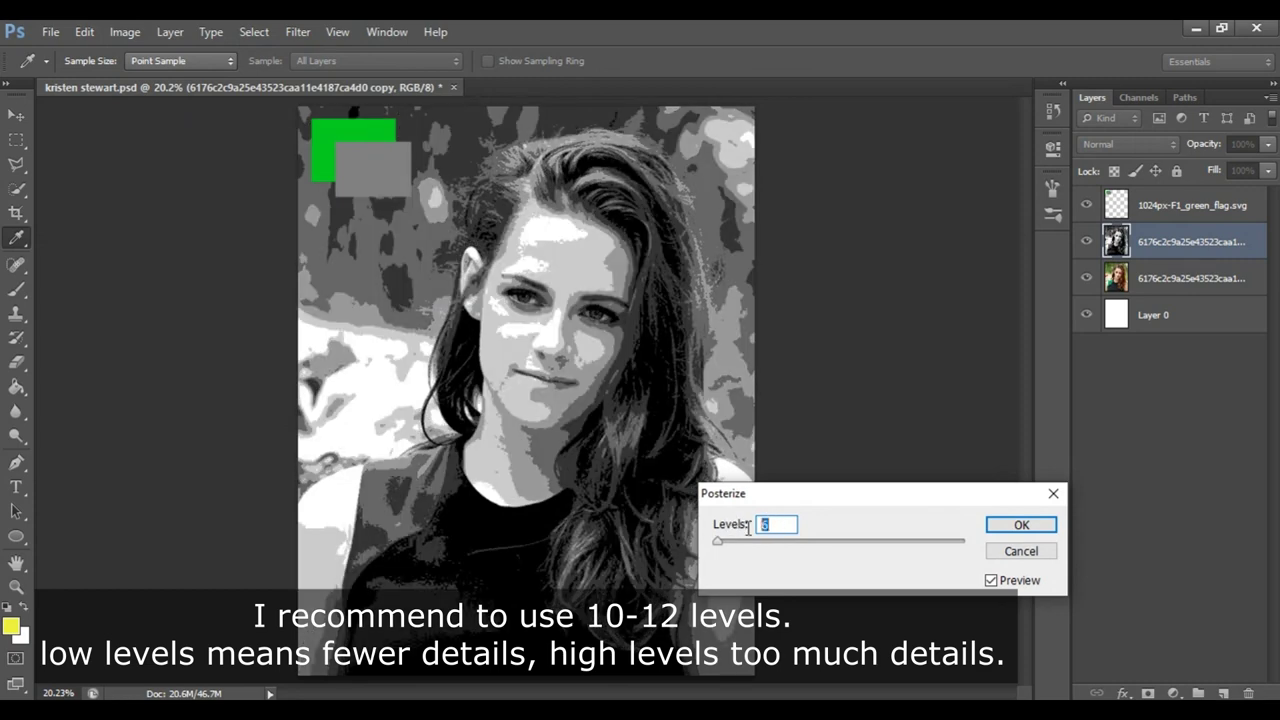
type("8")
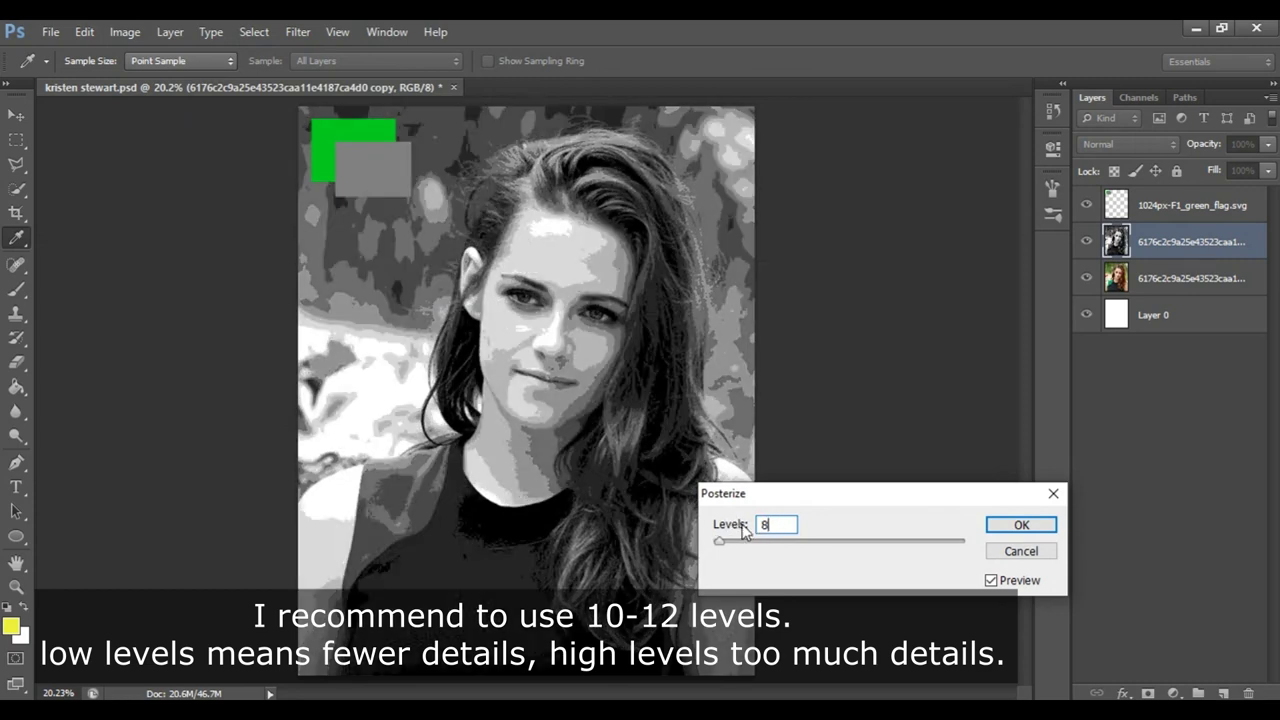
double_click(776, 526)
type("0")
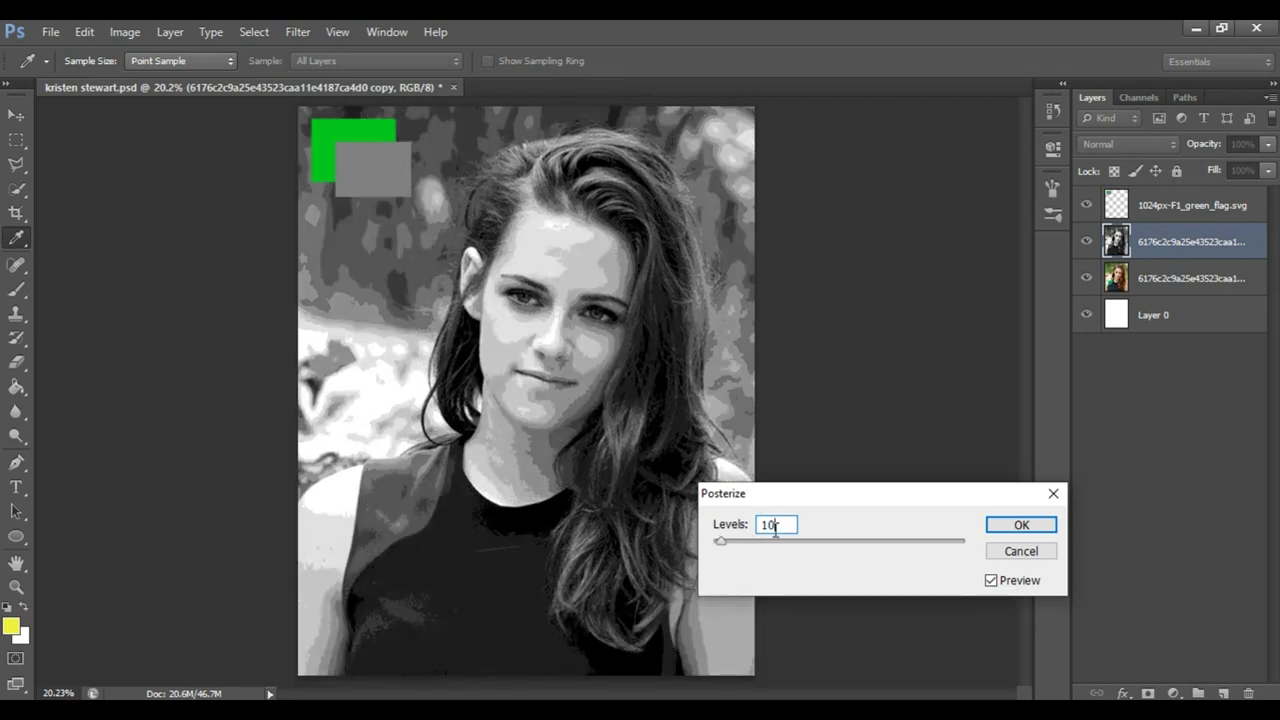
left_click(1019, 531)
key("p")
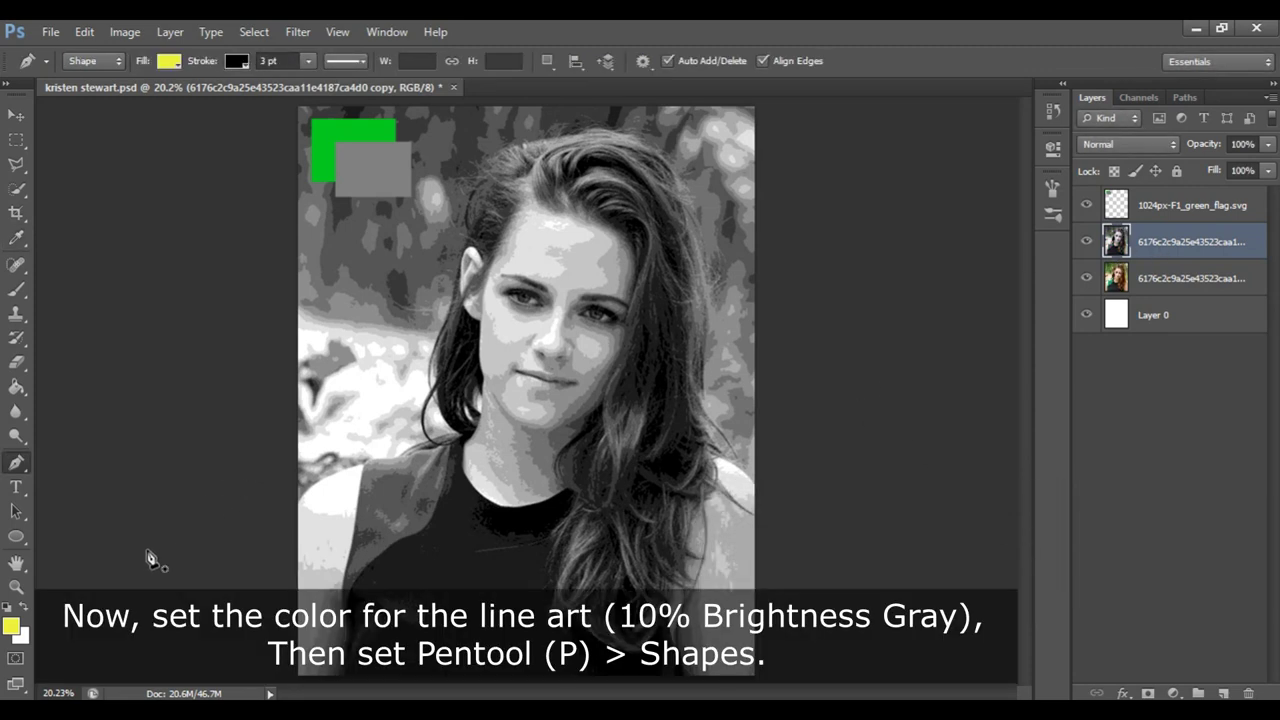
Set the foreground colour to hex 000000 with brightness raised to 10%
left_click(12, 626)
left_click(1008, 518)
type("000000")
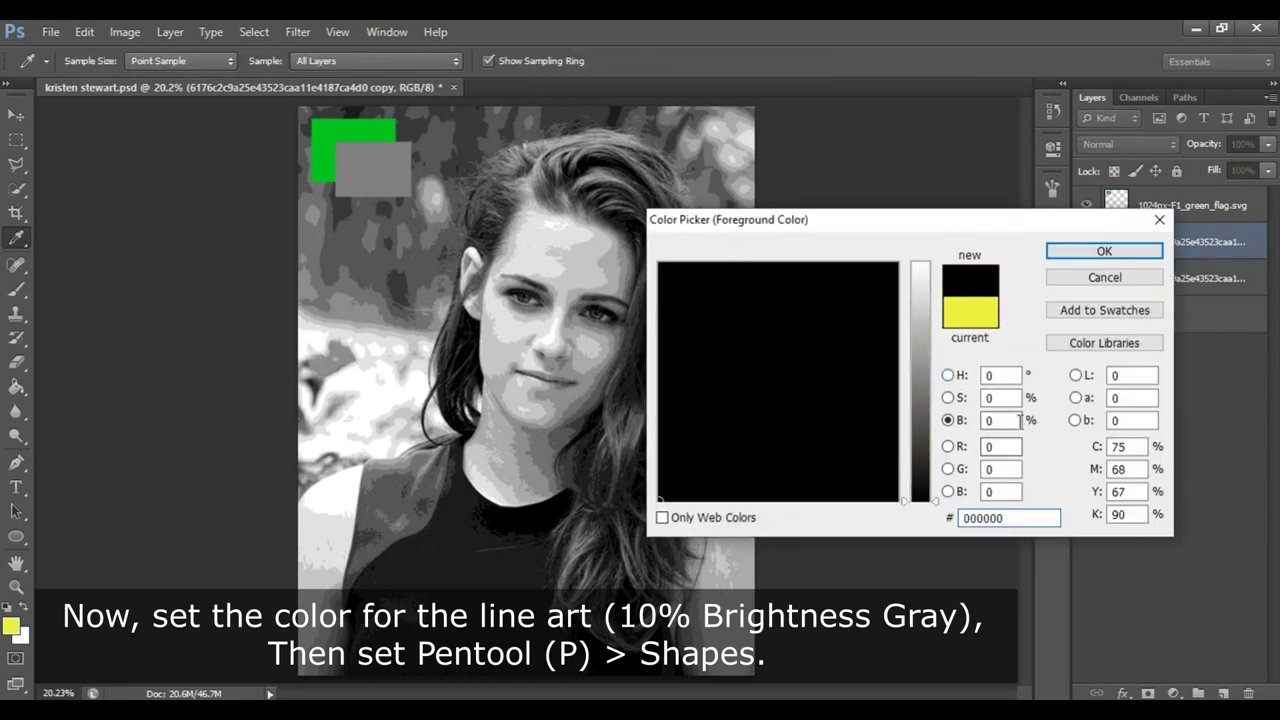
left_click_drag(1012, 424, 958, 428)
type("10")
left_click(1098, 254)
Put the Pen tool in Shape mode and place the first anchor on the face
key("p")
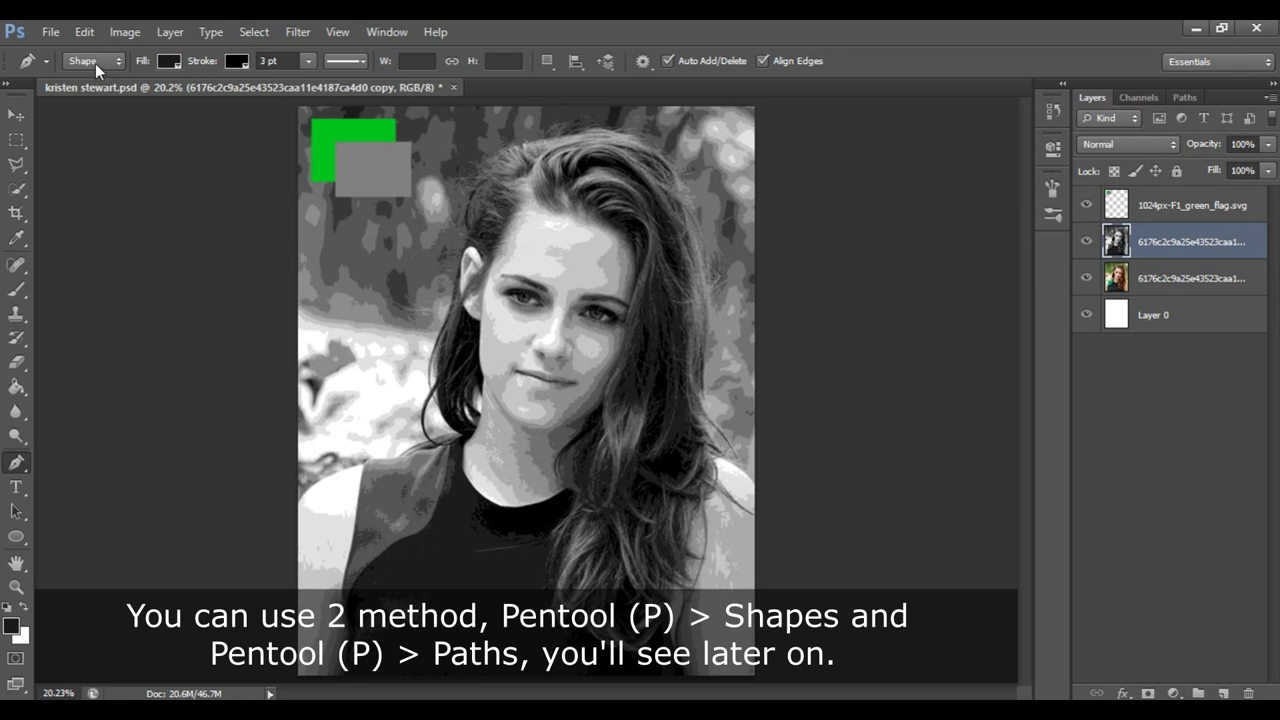
left_click(97, 65)
left_click(558, 305)
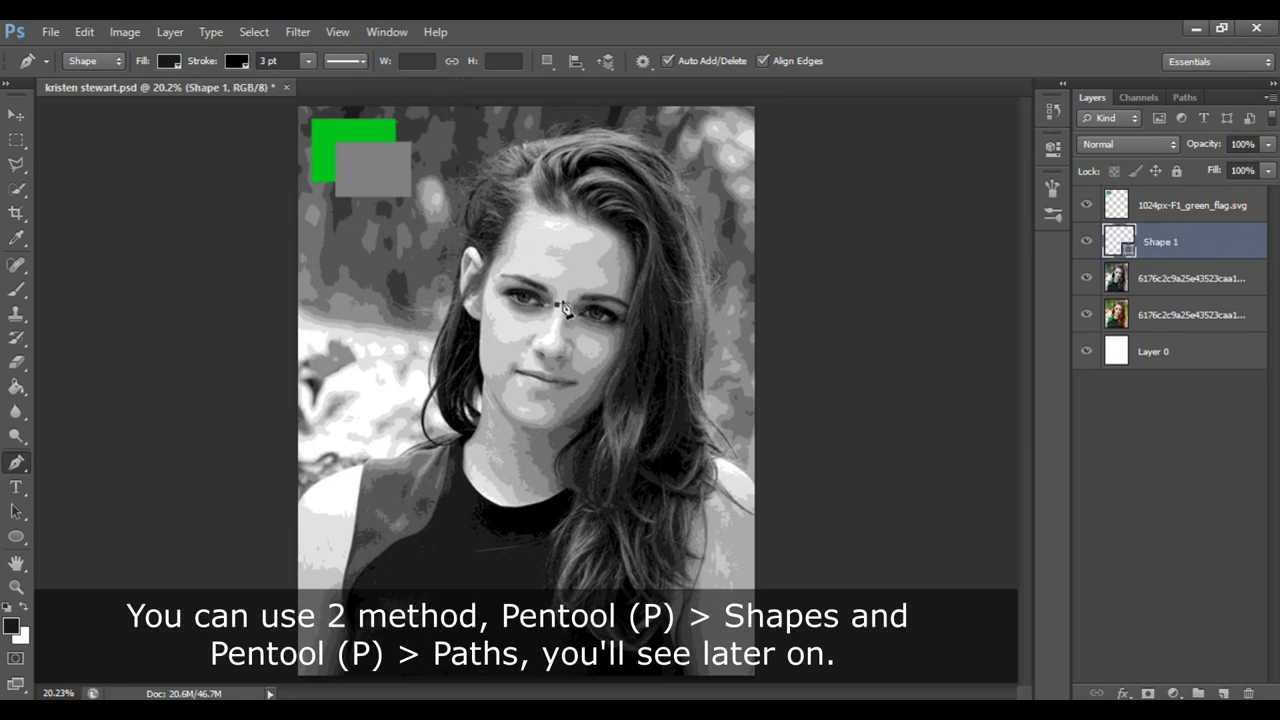
Zoom in on the left eye, hide the posterized layer, target Layer 0 and turn off the stroke
key("ctrl+z")
key("z")
left_click_drag(566, 310, 626, 306)
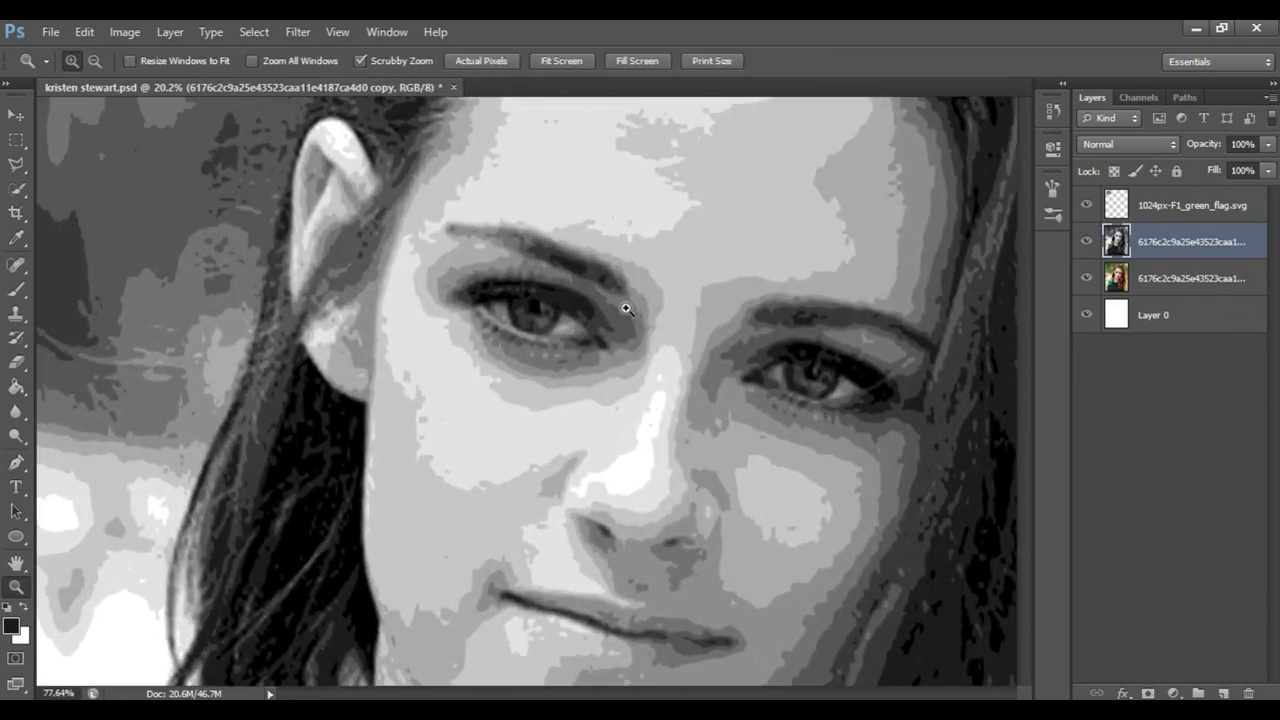
key("p")
left_click(1087, 241)
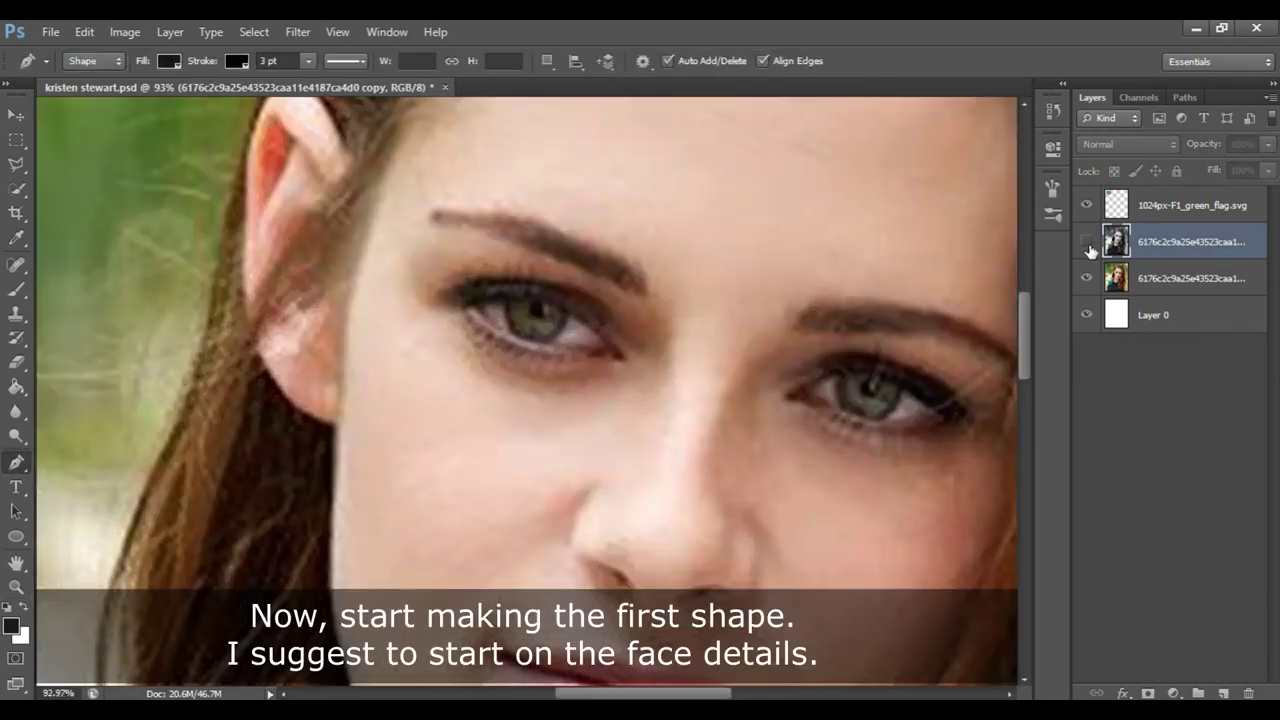
key("z")
mouse_move(622, 298)
left_mouse_down()
mouse_move(650, 300)
mouse_move(645, 313)
left_mouse_up()
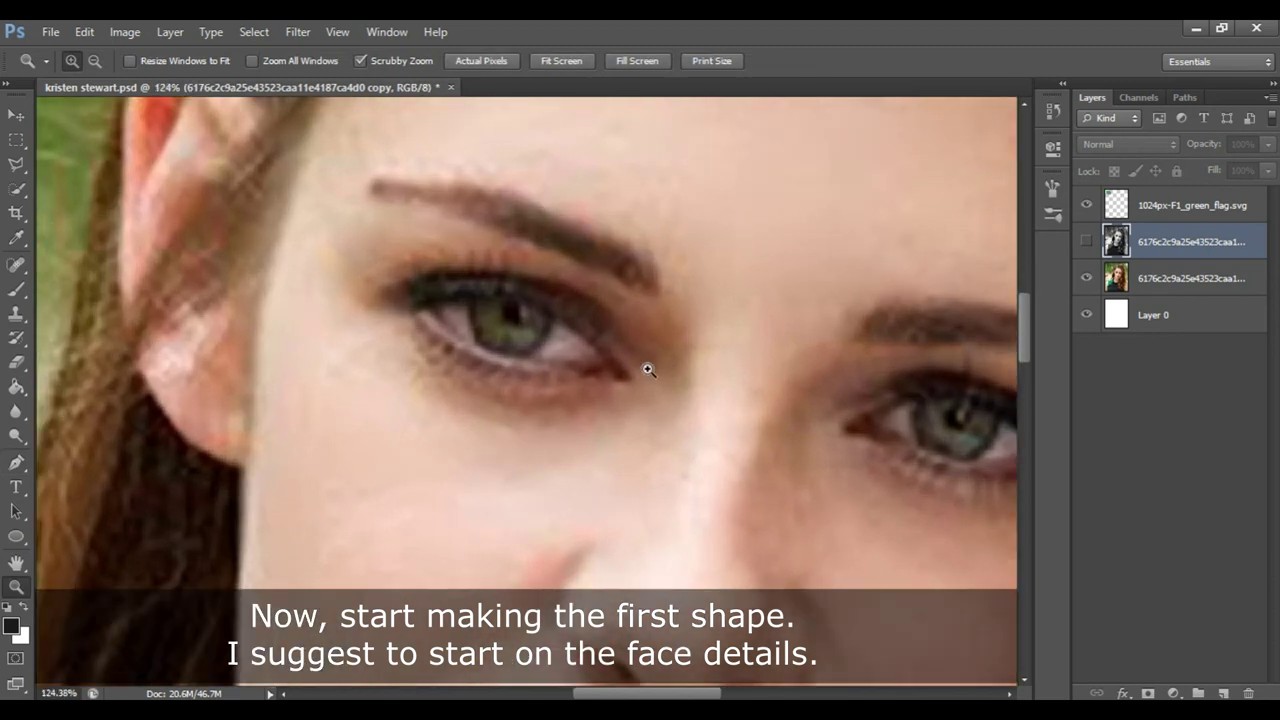
key("p")
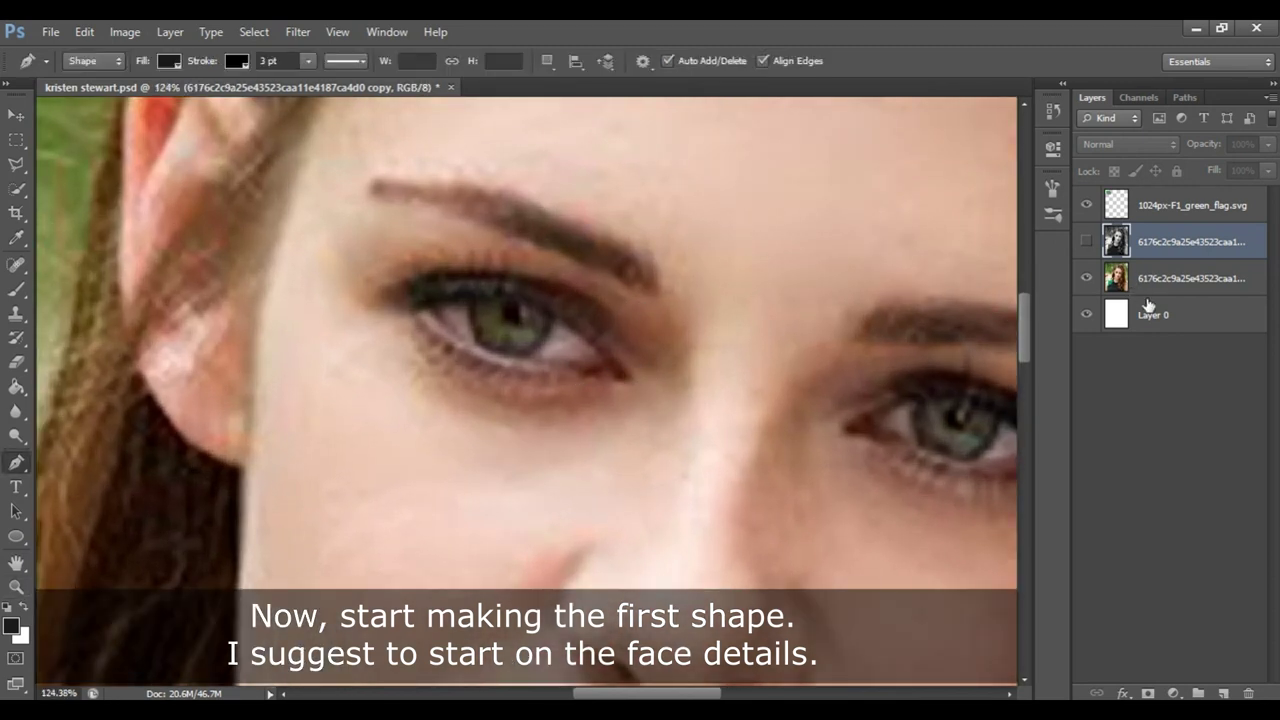
left_click(1148, 310)
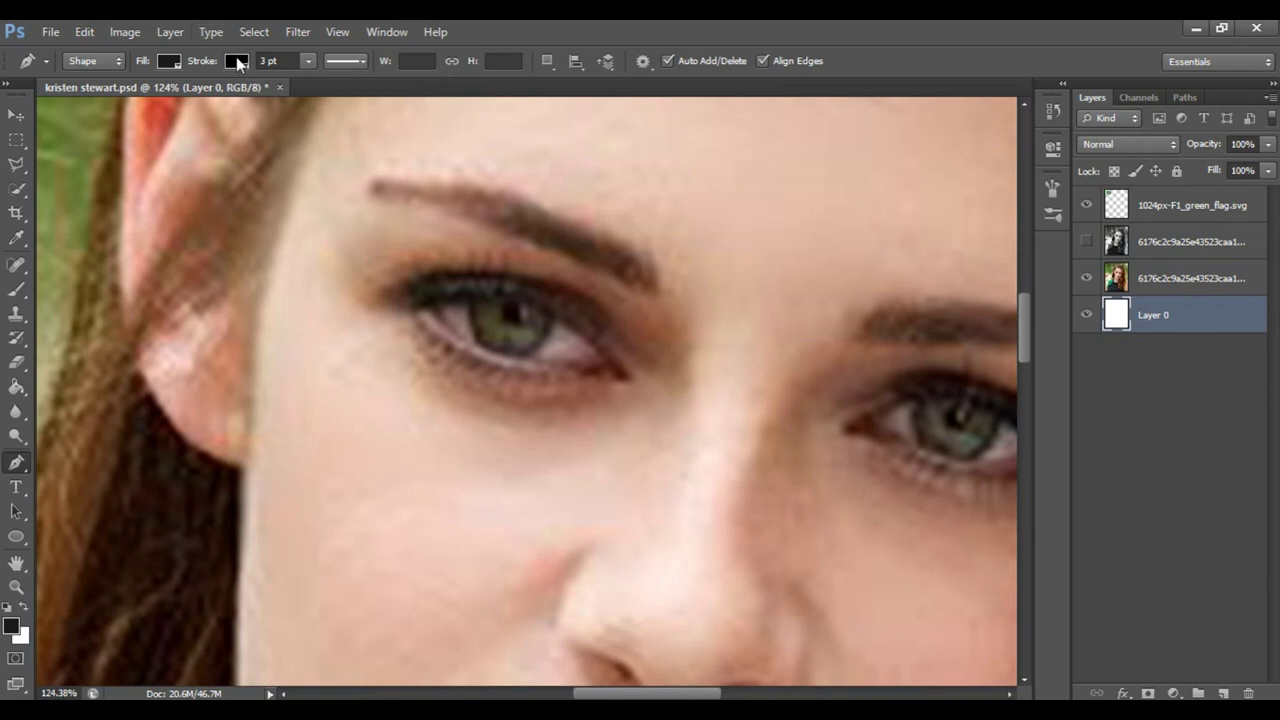
left_click(237, 62)
left_click(158, 99)
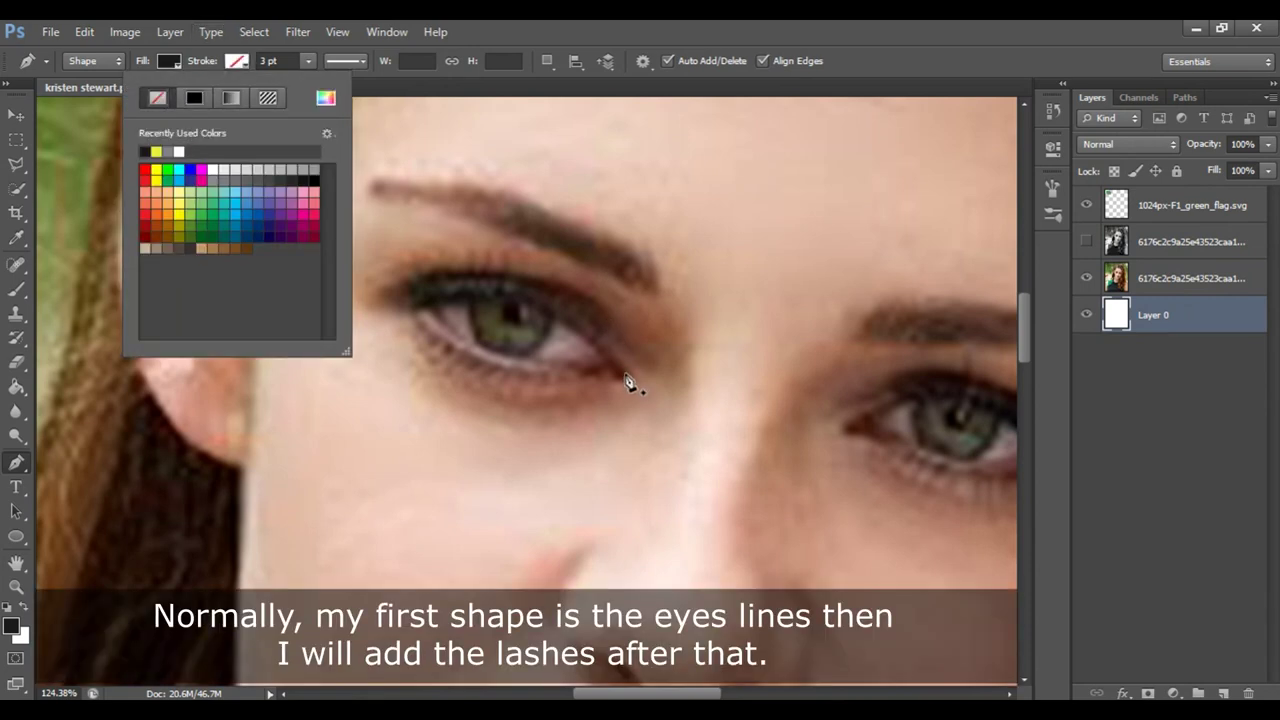
Trace a closed eyeliner outline along the left eye's upper and lower lids
left_click(625, 374)
left_click_drag(531, 297, 468, 272)
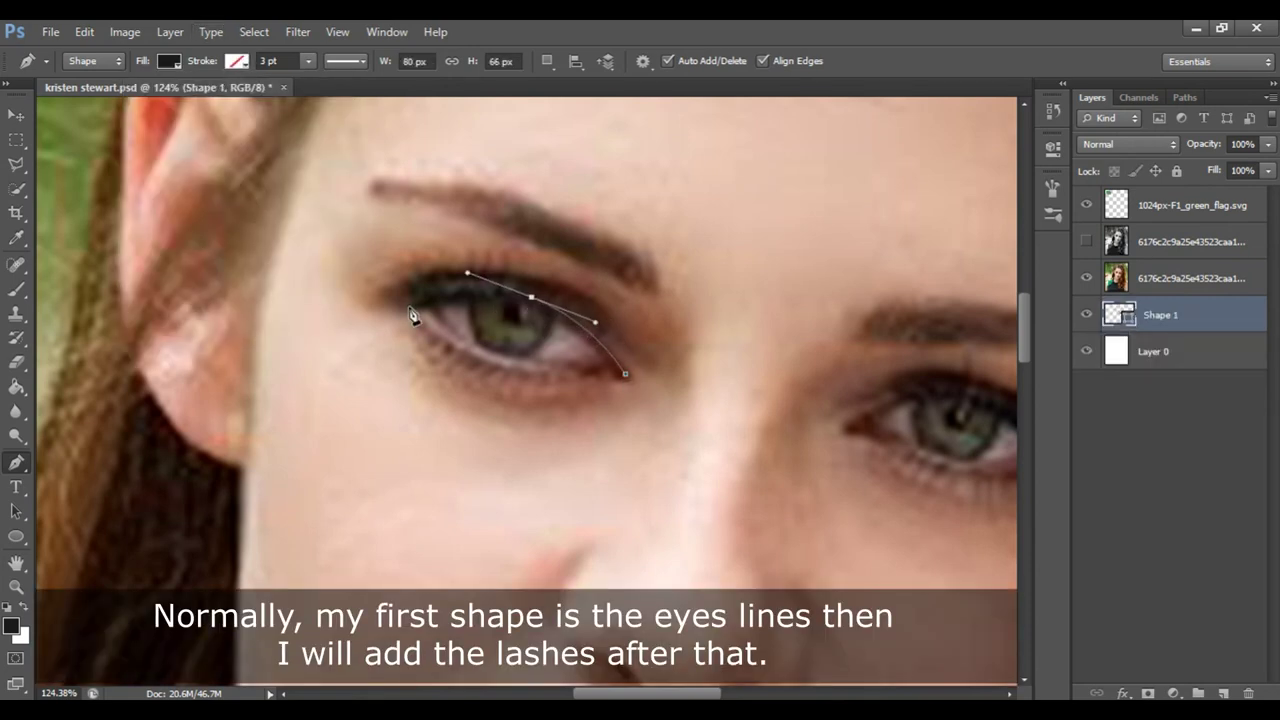
left_click_drag(407, 308, 468, 278)
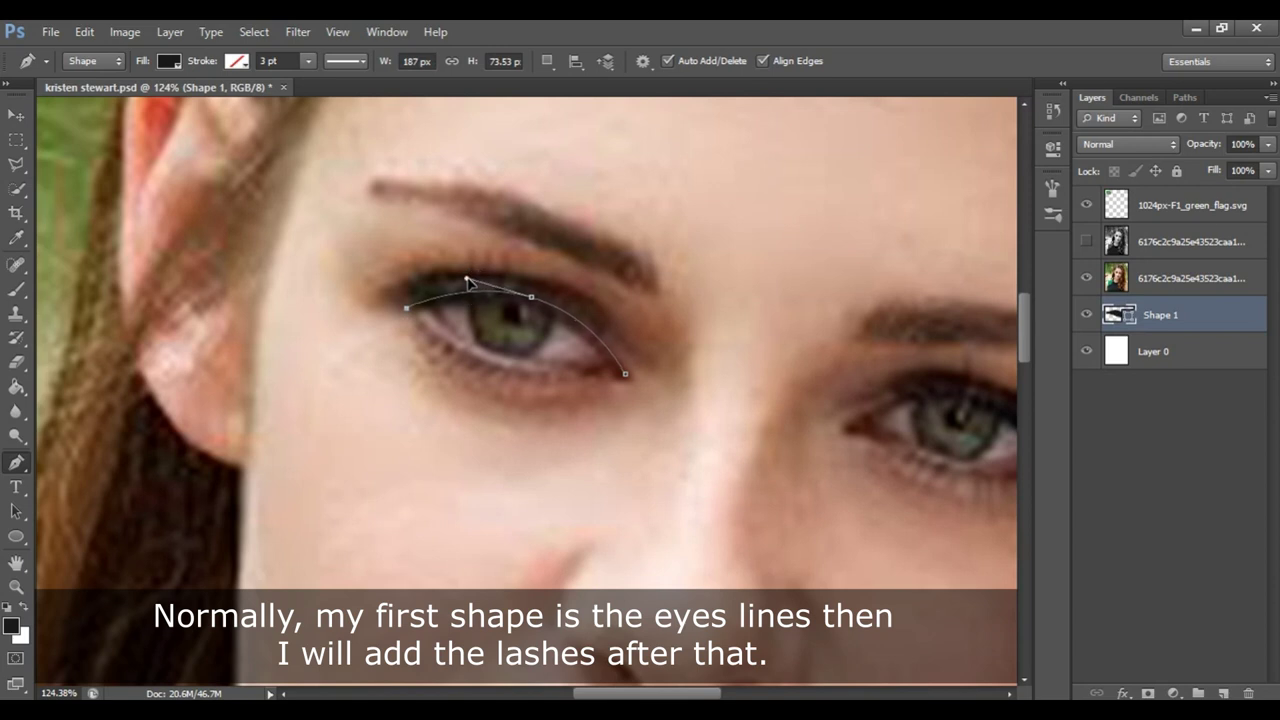
left_click_drag(407, 308, 427, 306)
left_click_drag(499, 354, 520, 360)
mouse_move(438, 304)
left_mouse_down()
mouse_move(427, 283)
mouse_move(460, 283)
left_mouse_up()
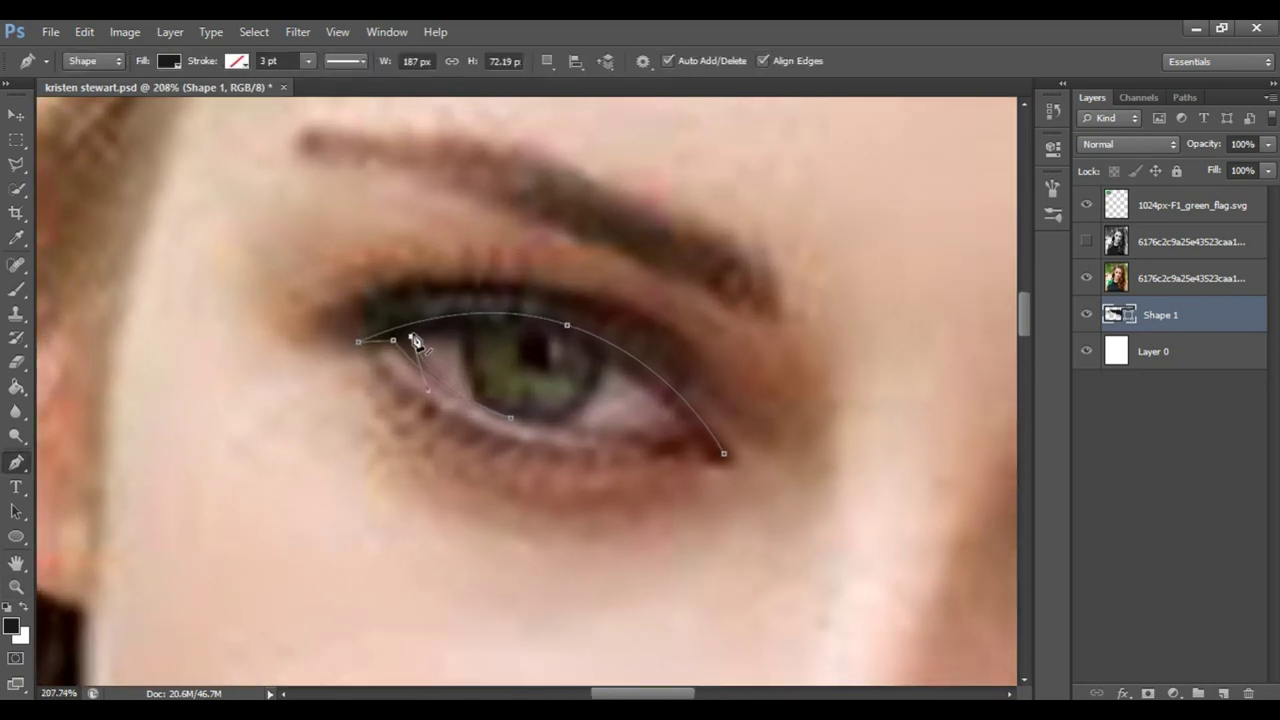
left_click_drag(583, 339, 666, 375)
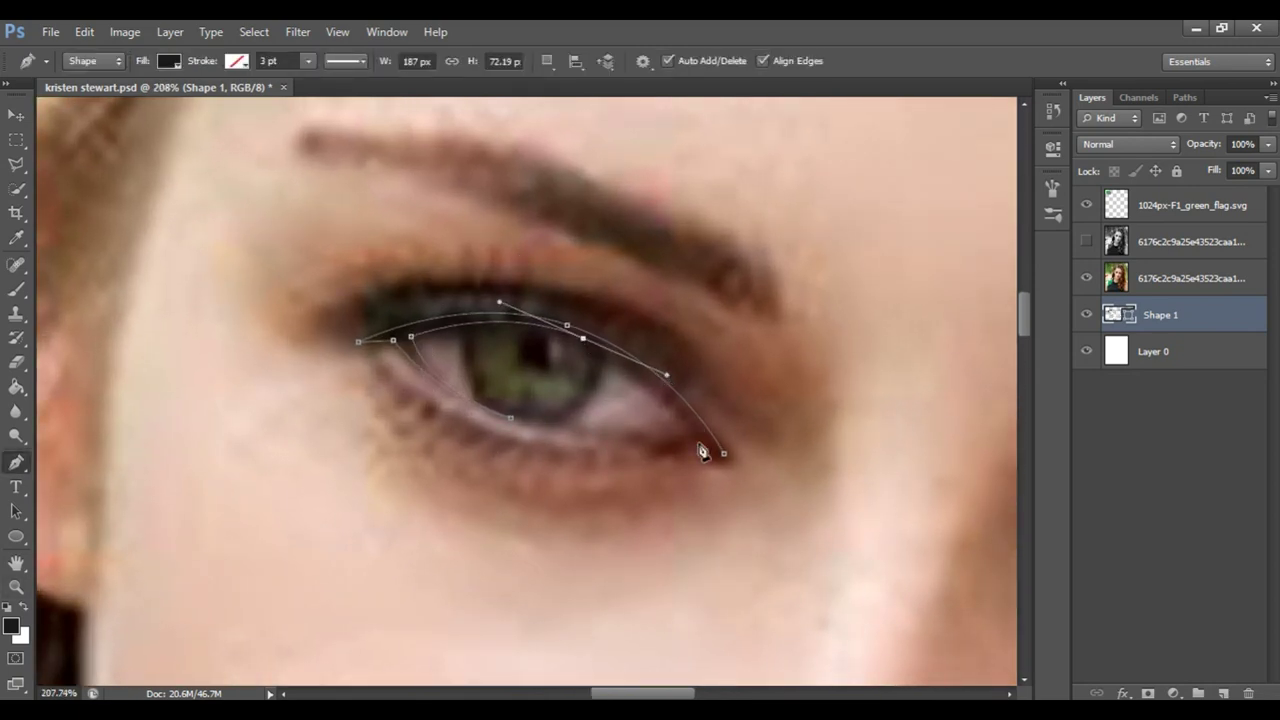
left_click_drag(692, 436, 620, 445)
left_click_drag(622, 443, 703, 453)
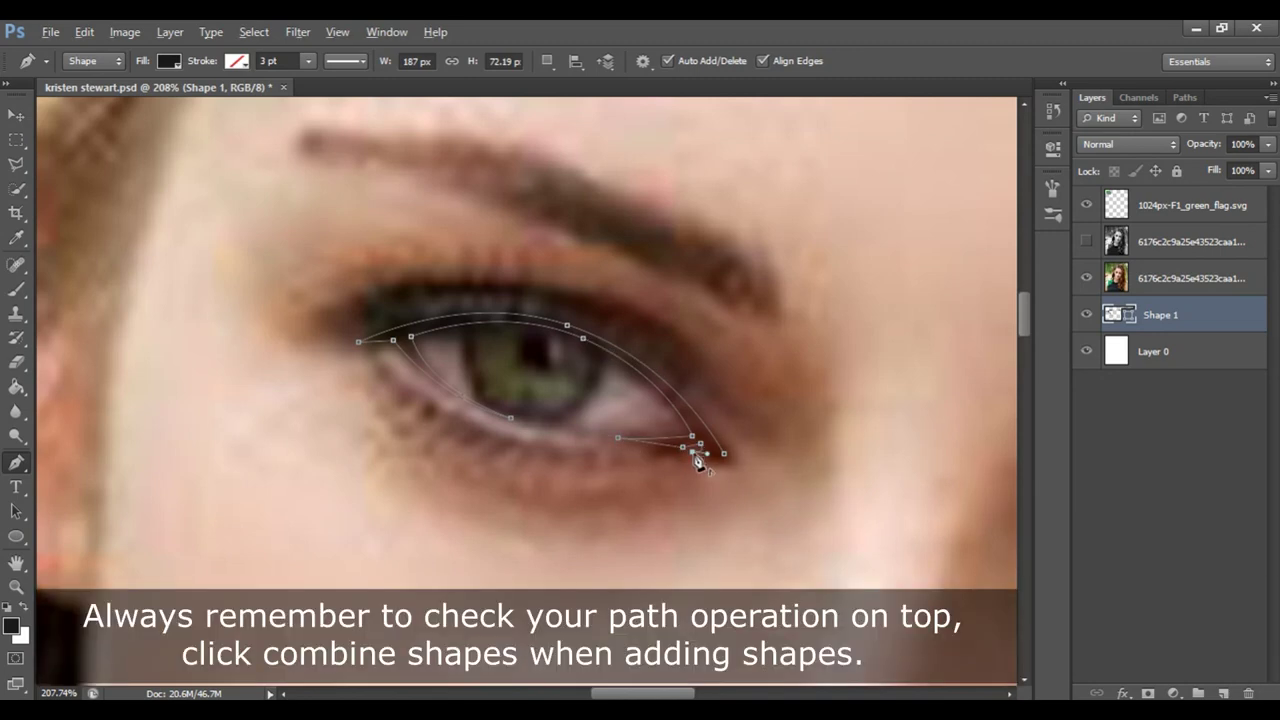
left_click(723, 454)
With Combine Shapes, draw the dark crescent over the left eye and preview it on white
left_click(709, 377)
key("ctrl+z")
left_click(546, 61)
left_click(600, 100)
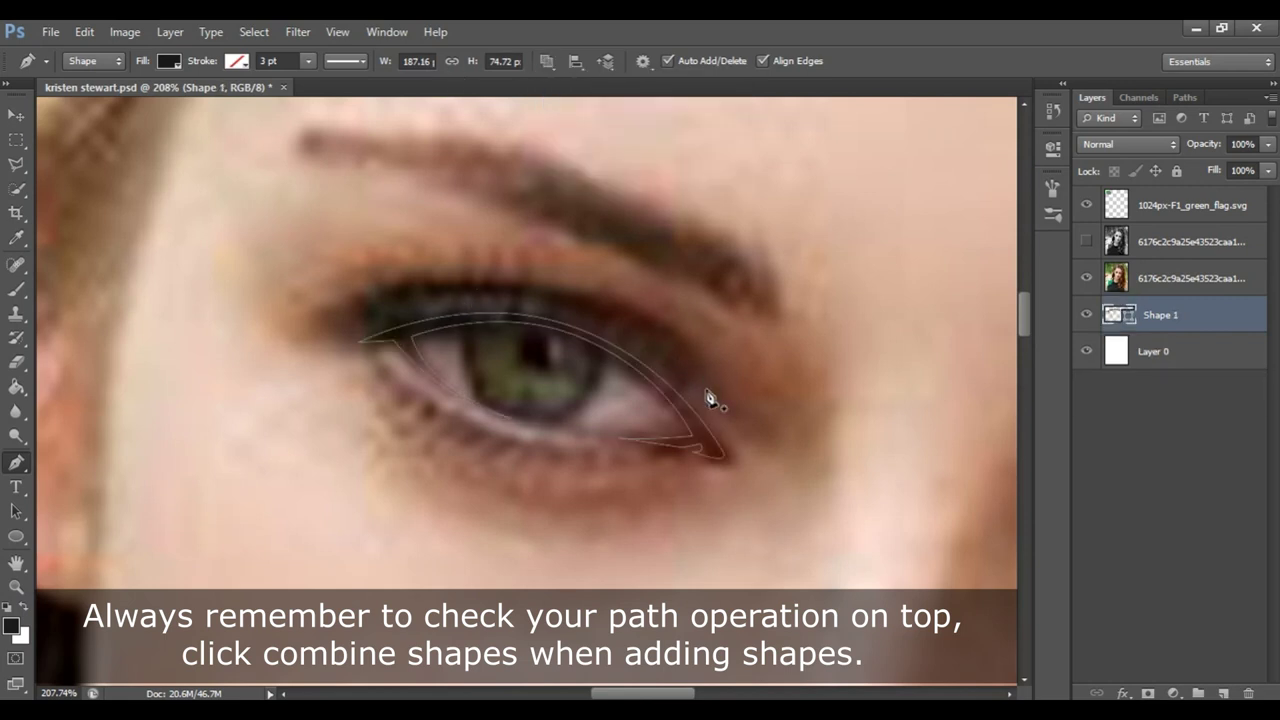
left_click(719, 378)
mouse_move(301, 334)
left_mouse_down()
mouse_move(51, 486)
mouse_move(63, 471)
left_mouse_up()
left_click(301, 334, "alt")
left_click_drag(719, 378, 928, 537)
key("Return")
left_click(1086, 278)
key("ctrl+0")
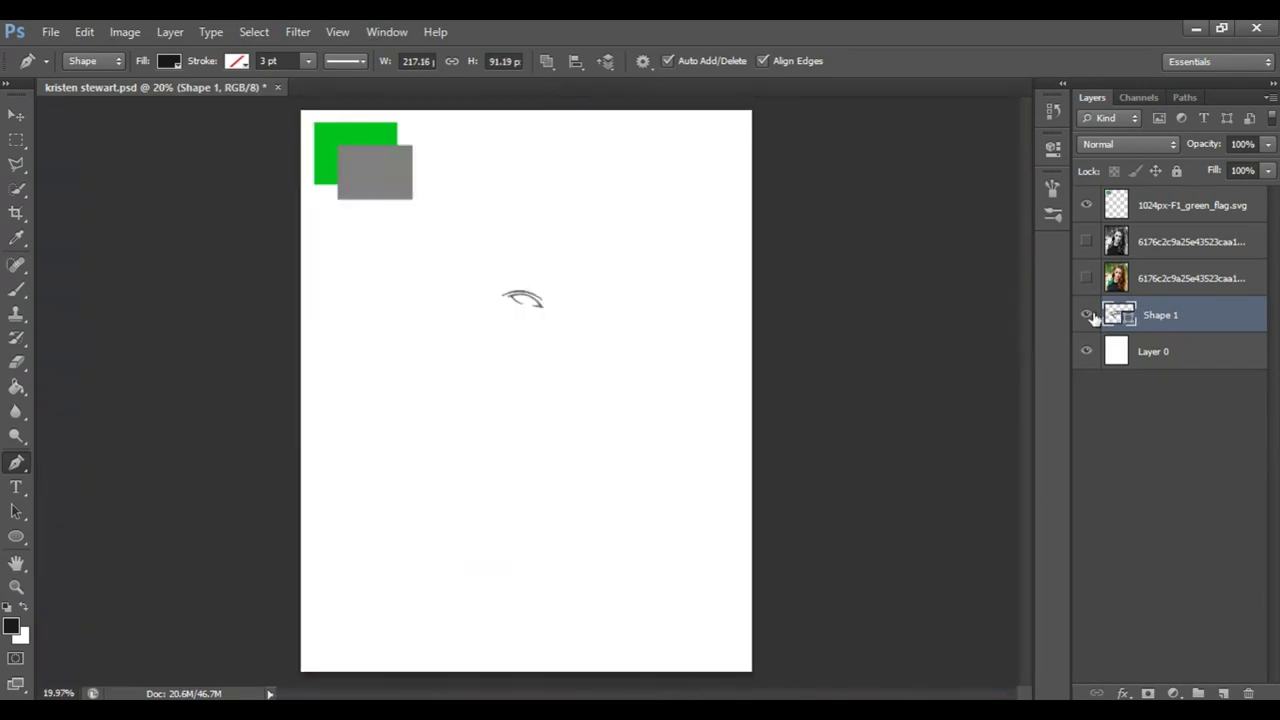
Show the photo, select Shape 1, zoom in on the eyes and keep Combine Shapes active
left_click(1234, 351)
left_click(1086, 278)
left_click(1160, 315)
key("z")
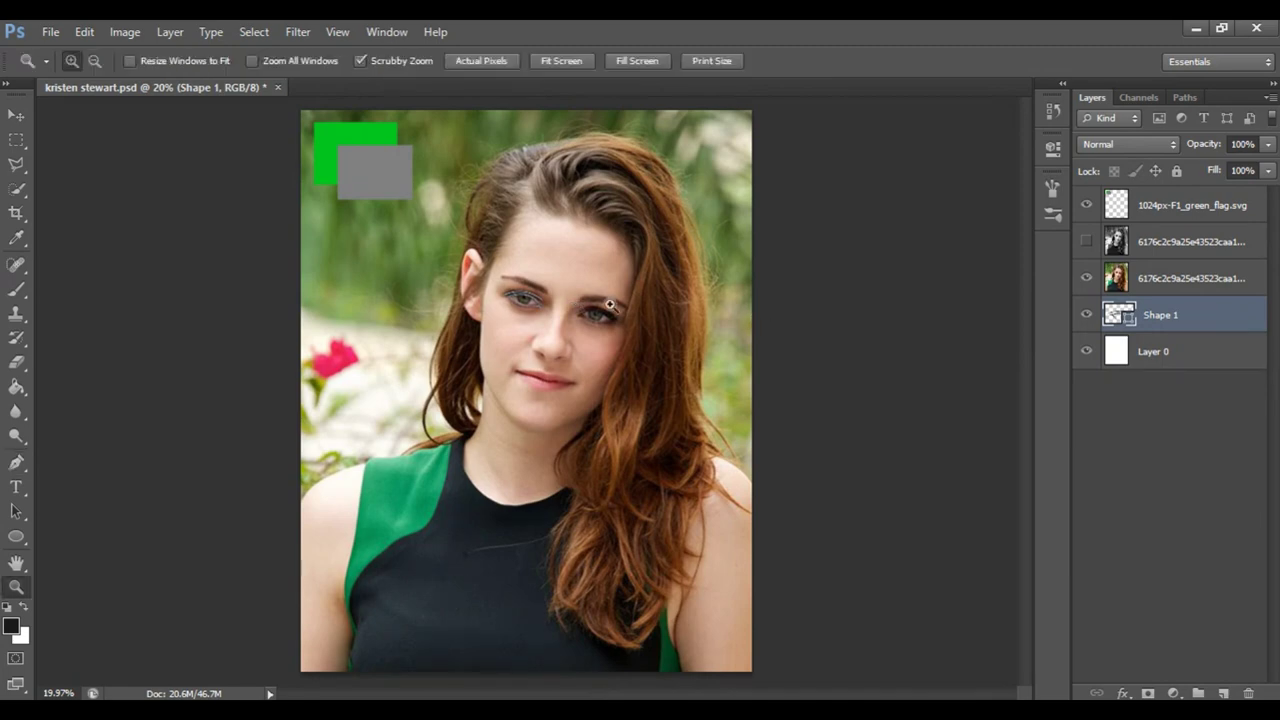
left_click_drag(610, 290, 672, 427)
key("p")
left_click(550, 61)
left_click(590, 103)
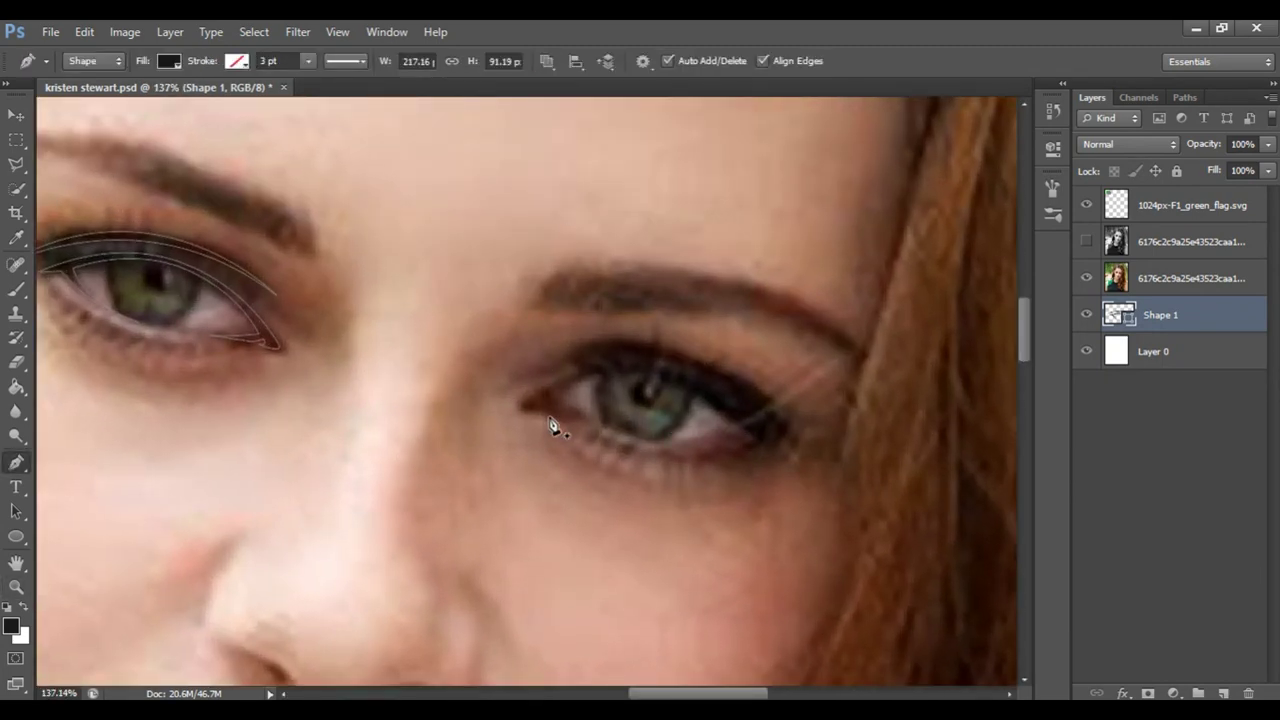
Trace a closed outline around the right eye from its inner to outer corner
left_click(527, 400)
left_click_drag(680, 371, 753, 404)
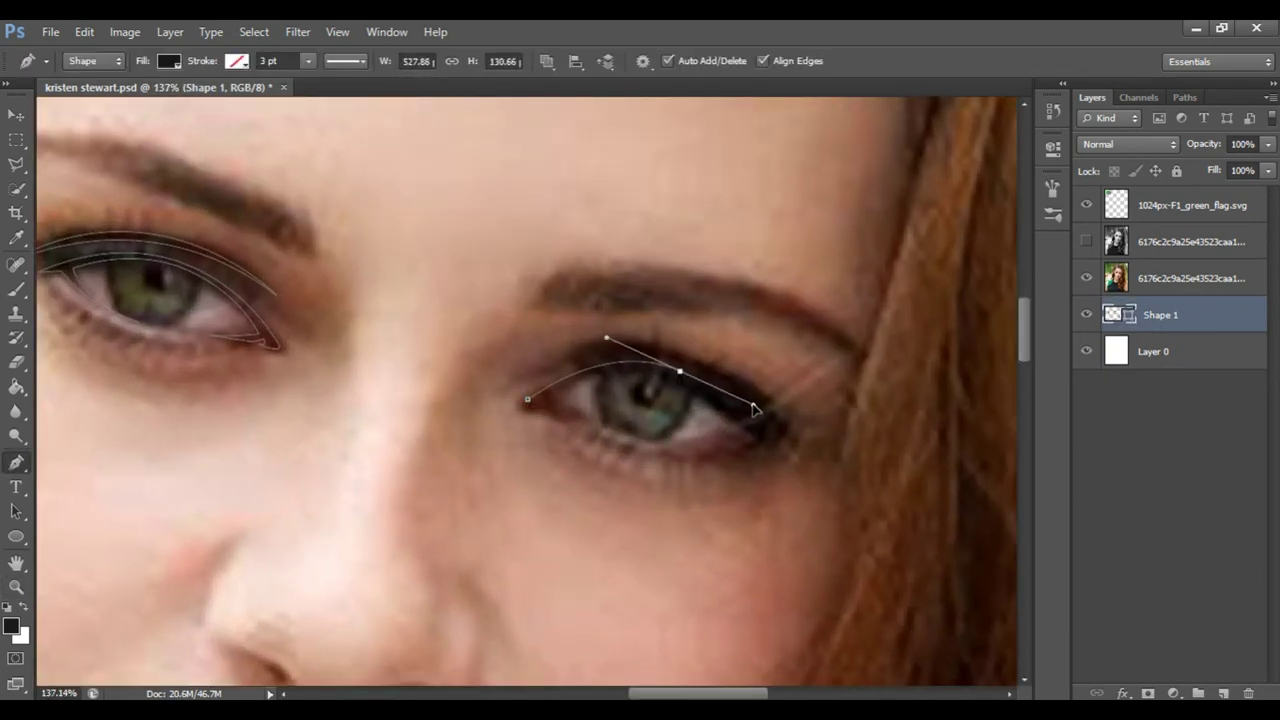
left_click(778, 437)
key("ctrl+z")
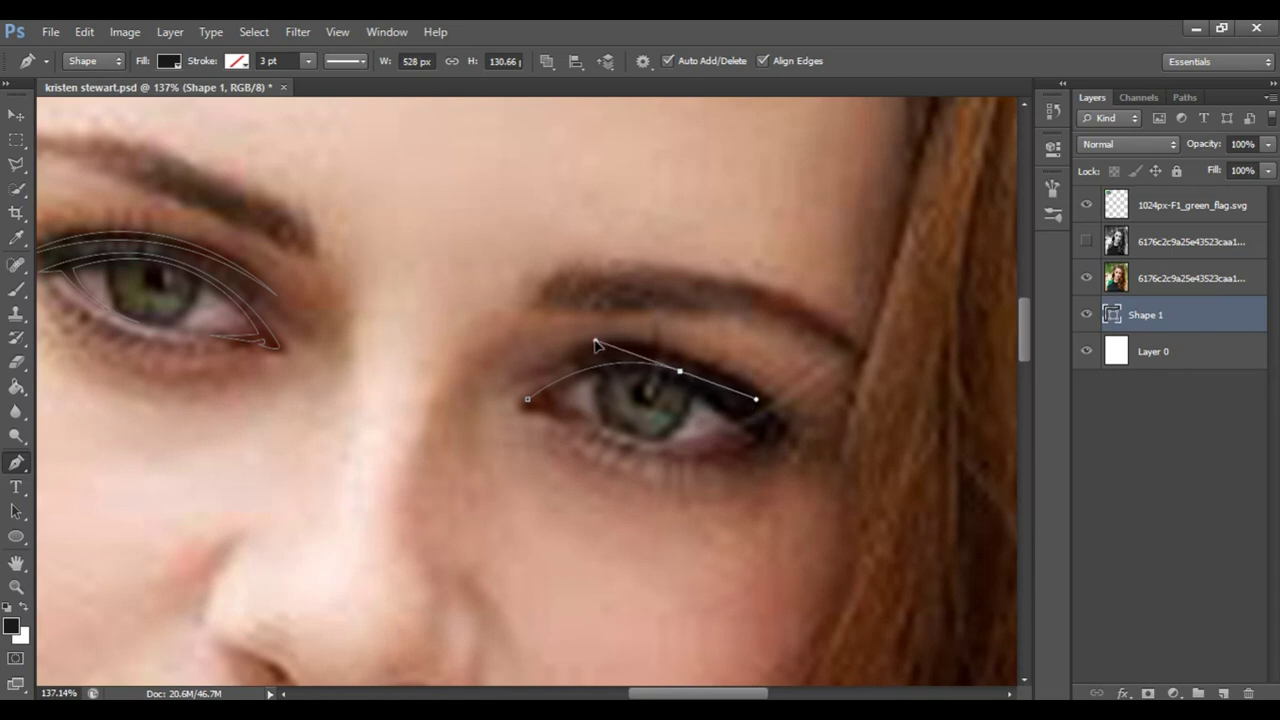
left_click(680, 371, "alt")
left_click_drag(765, 434, 826, 492)
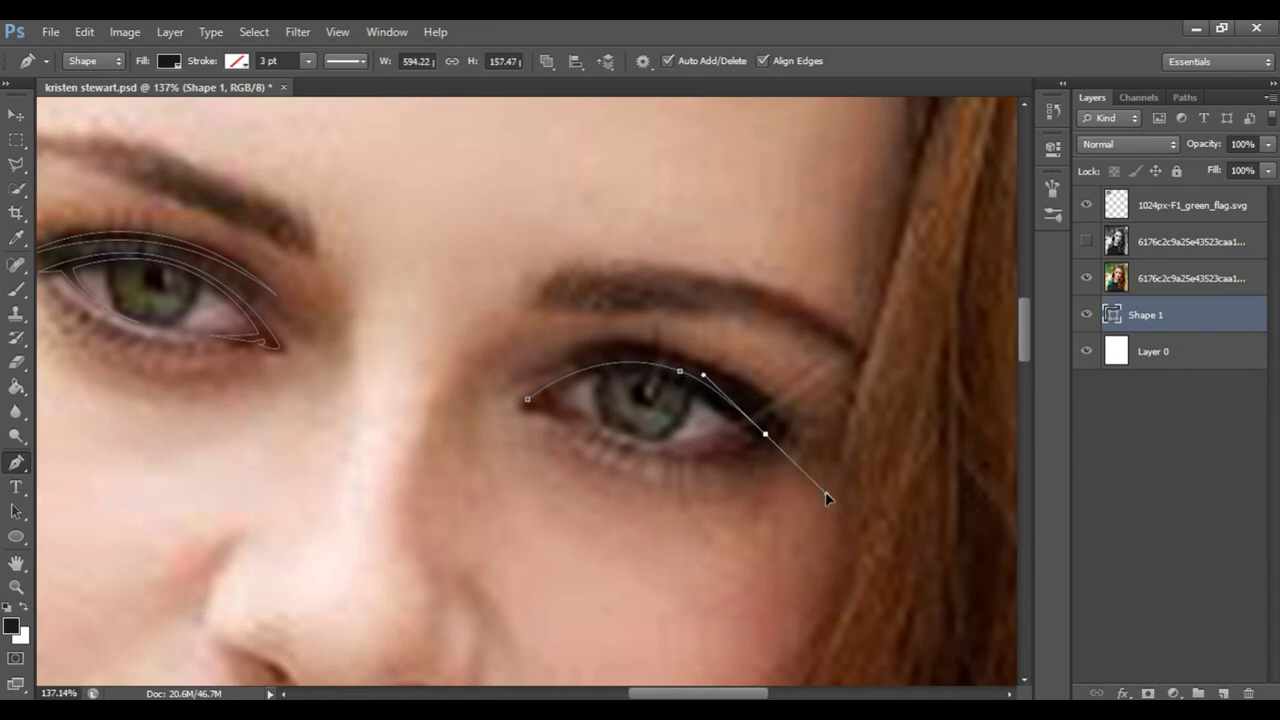
left_click(765, 434, "alt")
left_click_drag(760, 441, 776, 437)
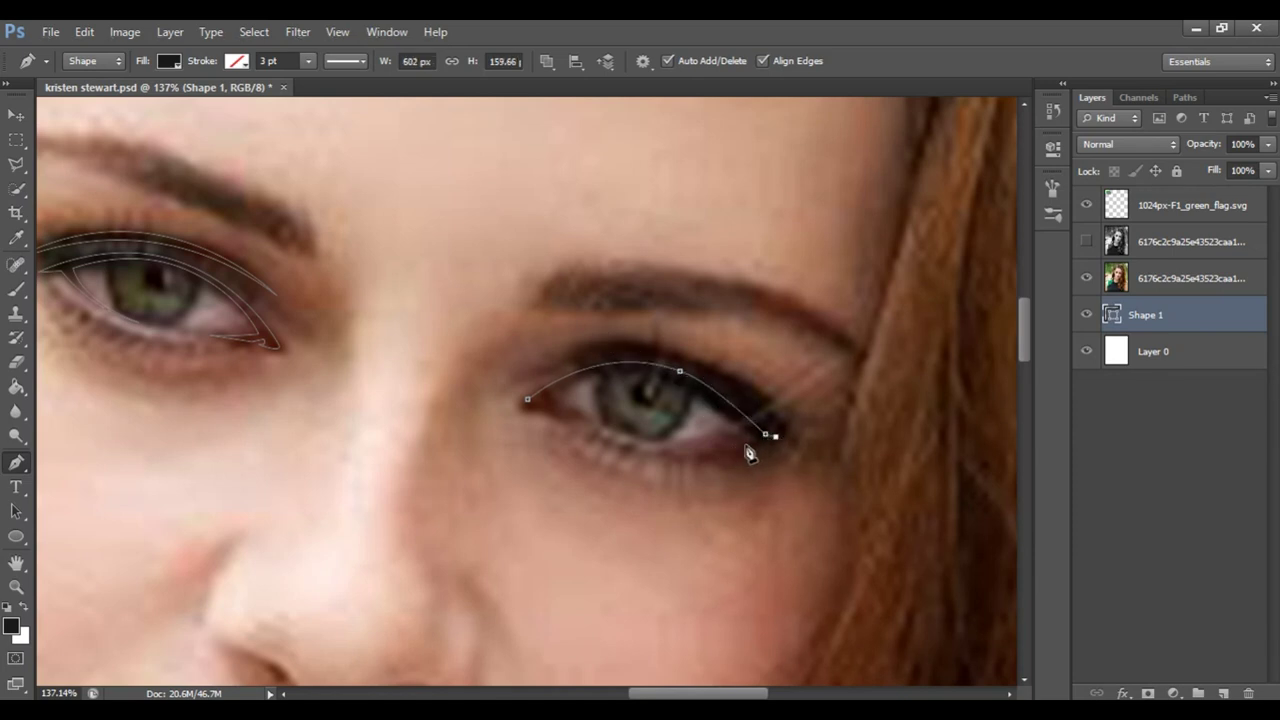
mouse_move(670, 385)
left_mouse_down()
mouse_move(558, 403)
mouse_move(600, 423)
left_mouse_up()
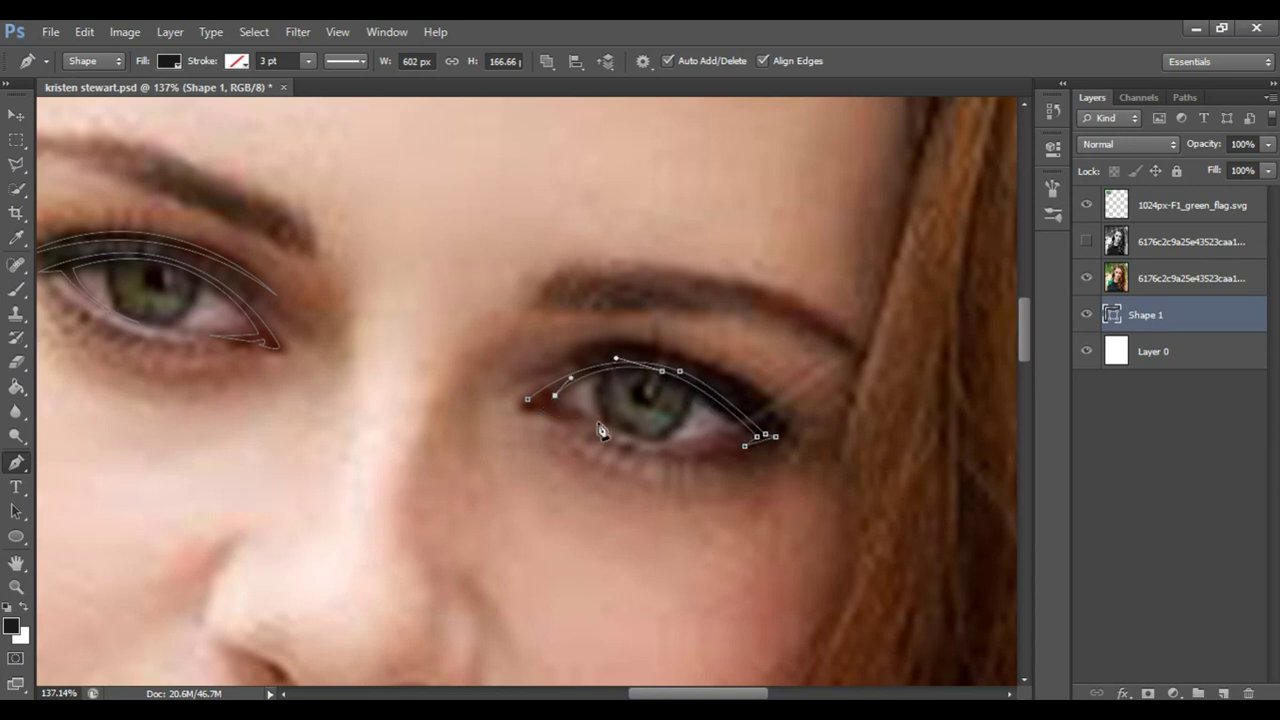
left_click(528, 401)
Add thin strokes along the upper eyelid and under the lower eyelid
left_click_drag(729, 383, 780, 415)
left_click_drag(550, 367, 463, 437)
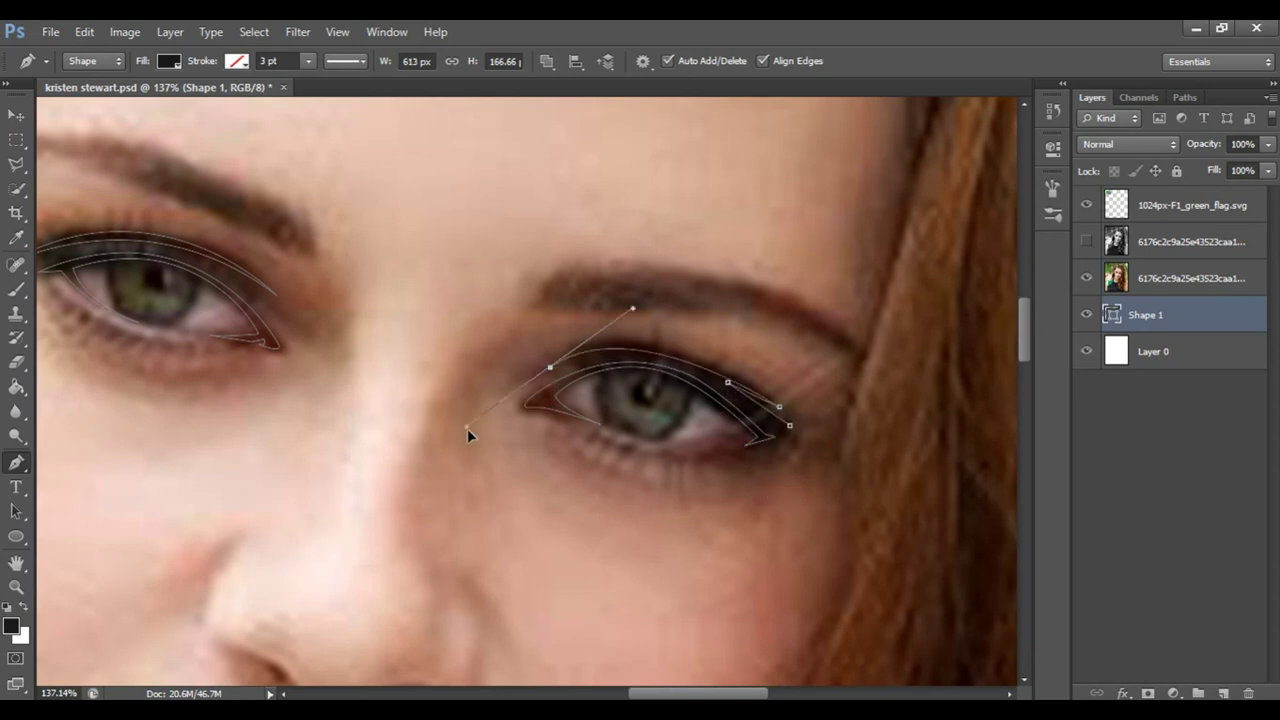
left_click_drag(712, 378, 794, 436)
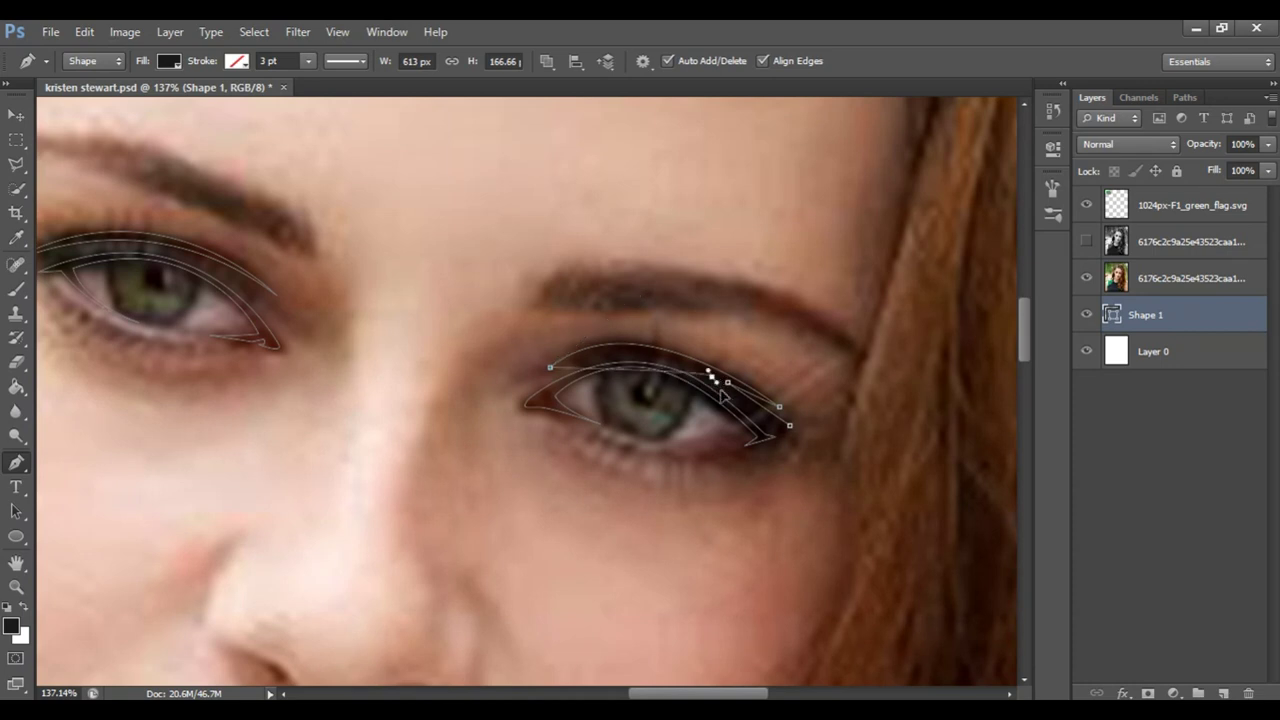
key("Return")
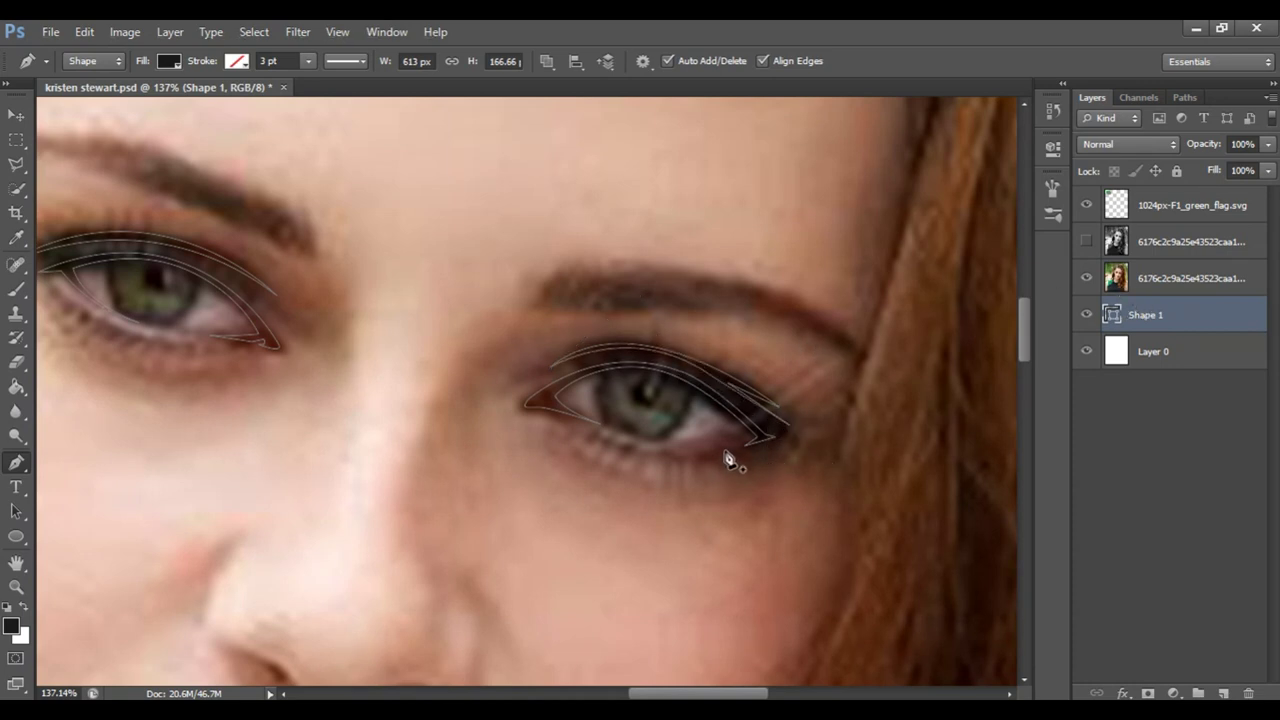
left_click_drag(725, 452, 681, 456)
left_click_drag(594, 430, 544, 396)
scroll(786, 471, "left", 3)
scroll(723, 474, "left", 1)
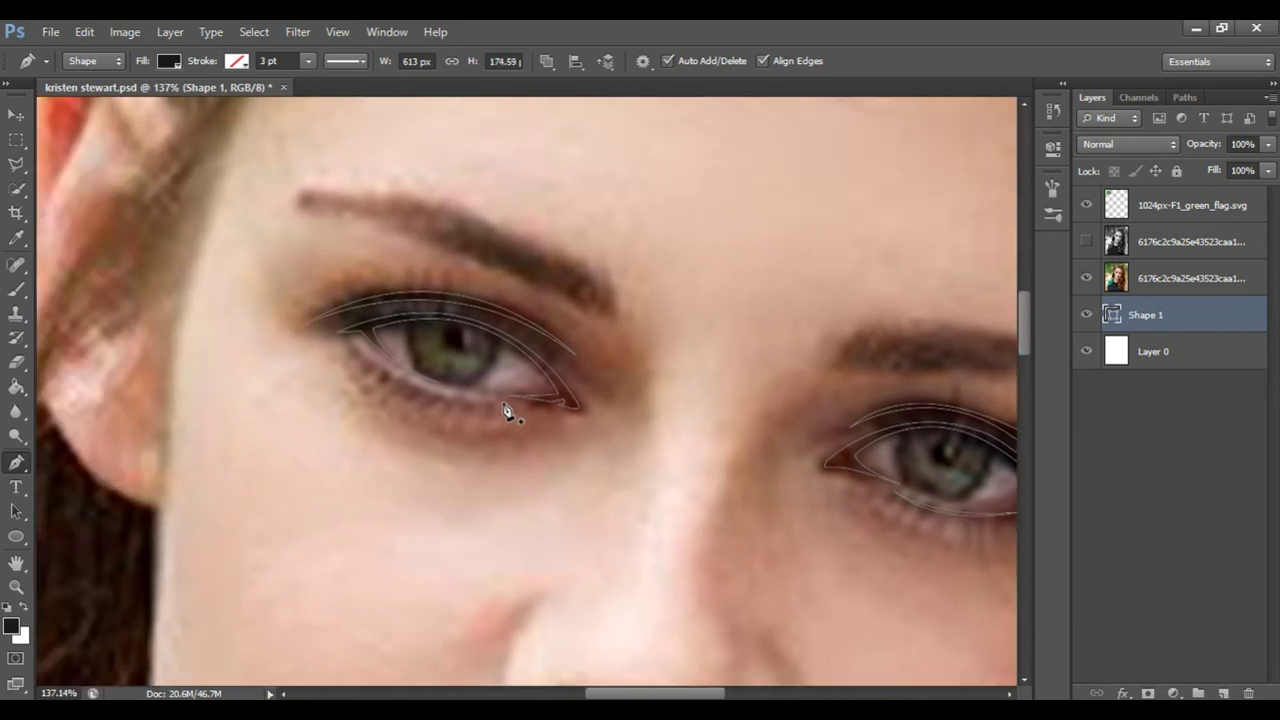
left_click(313, 287, "ctrl")
Hide the photo and zoom to check both eyes' line art on white
left_click(1087, 278)
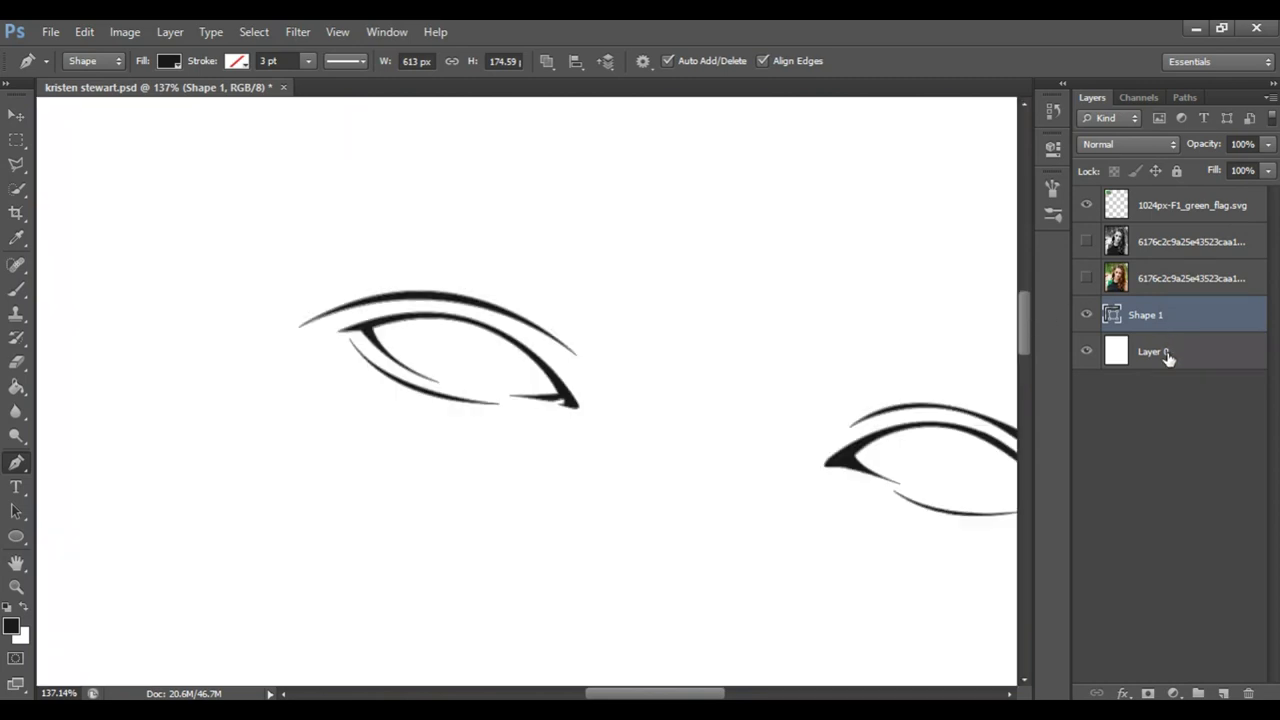
left_click(1160, 351)
key("z")
left_click_drag(617, 337, 757, 357)
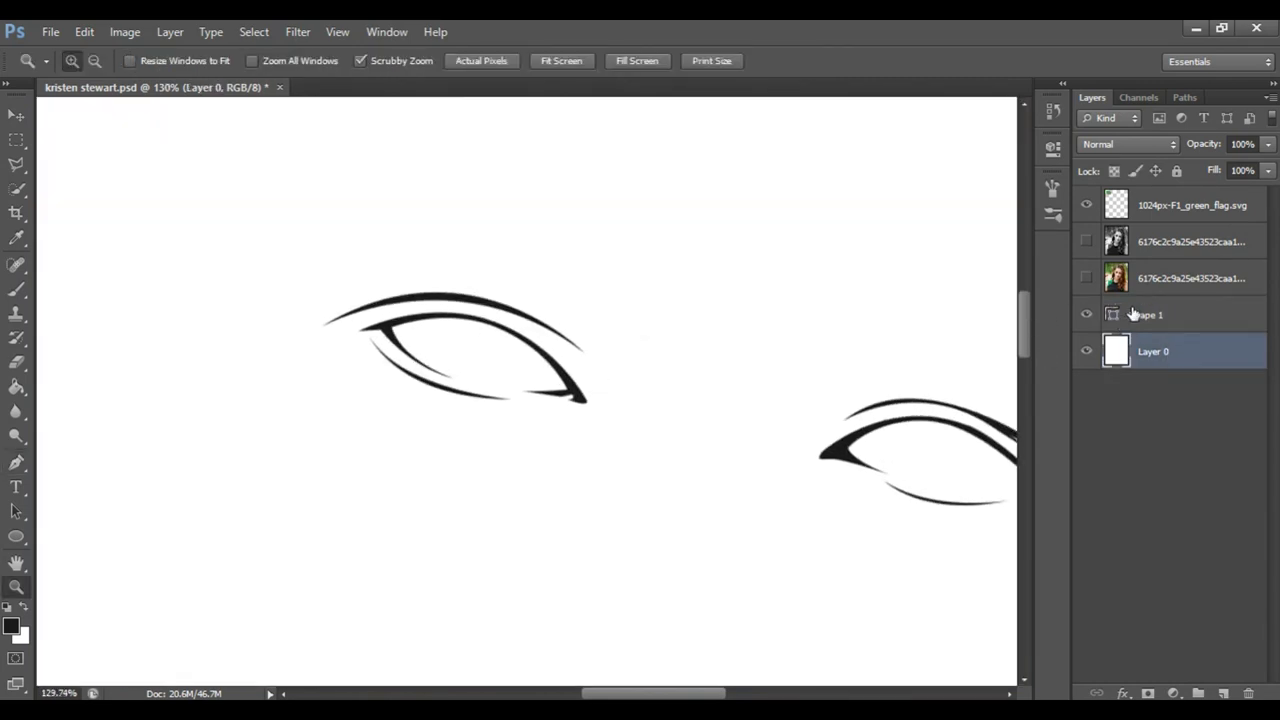
Show the photo, reselect Shape 1 and set the Pen to Combine Shapes
left_click(1134, 314)
left_click(1087, 278)
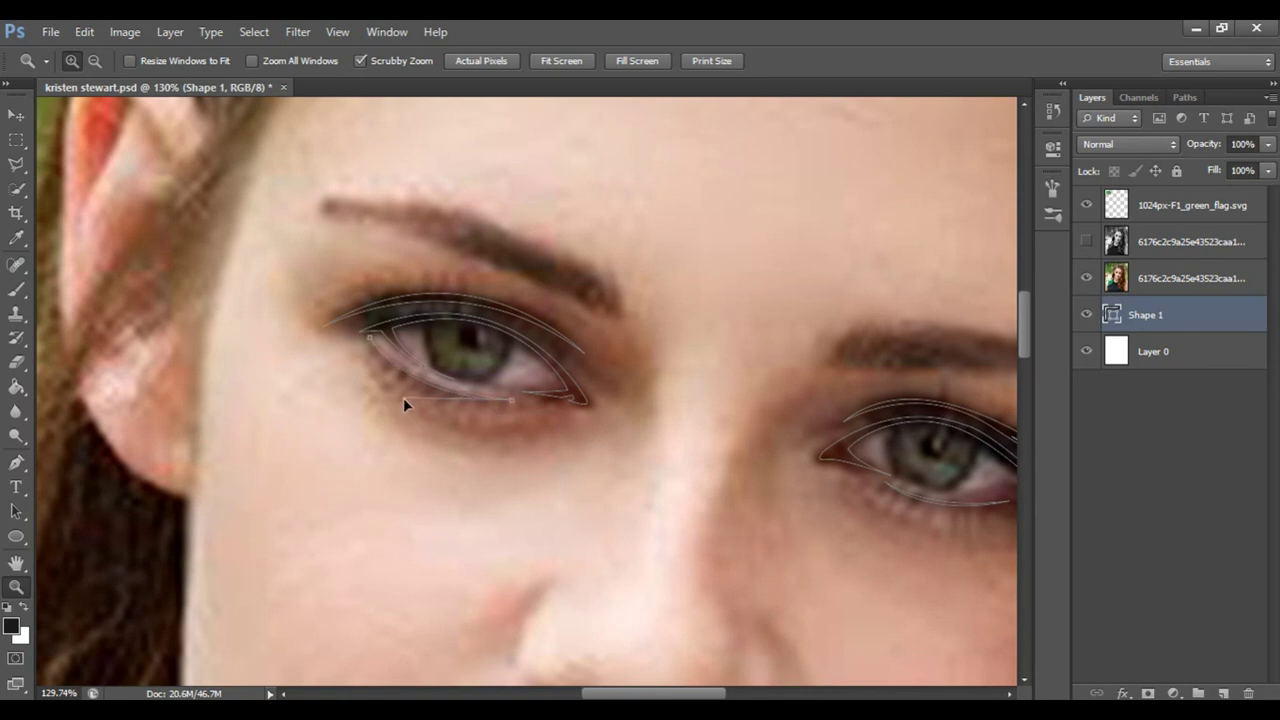
key("p")
left_click(547, 61)
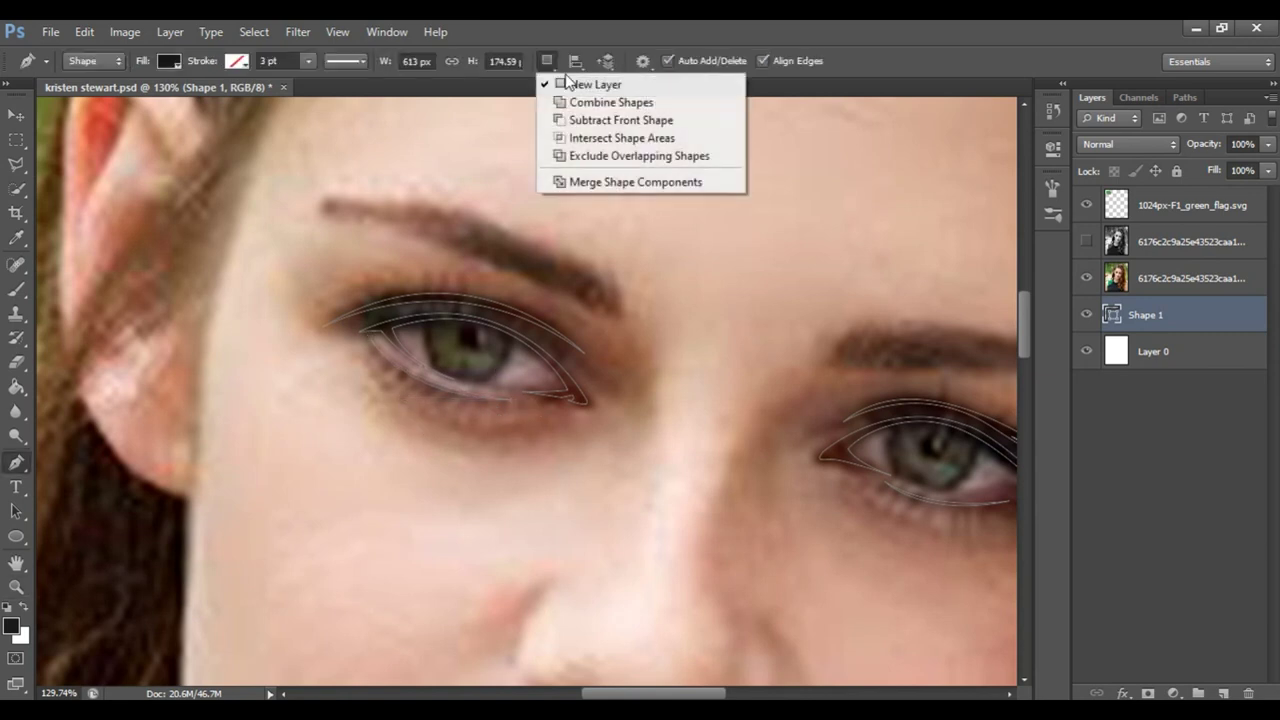
left_click(580, 97)
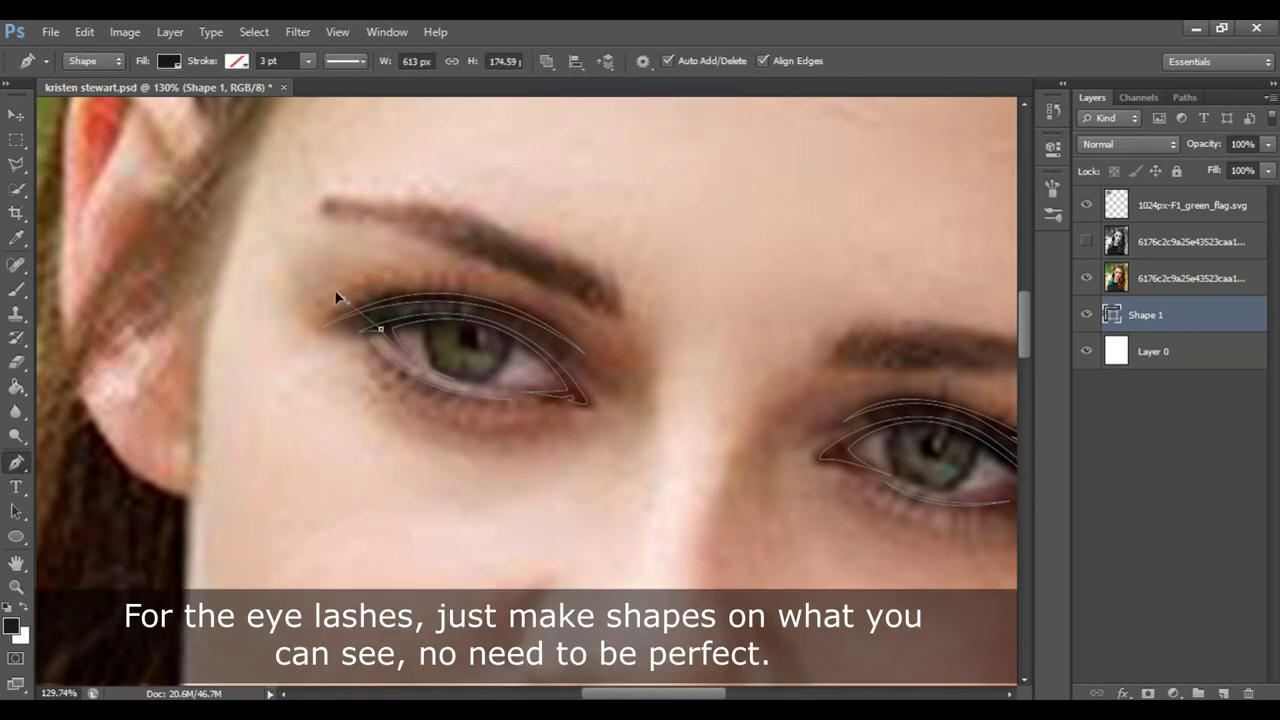
Draw a closed row of spiky lashes along the left eye's upper lid
left_click_drag(377, 331, 398, 332)
left_click_drag(385, 321, 366, 281)
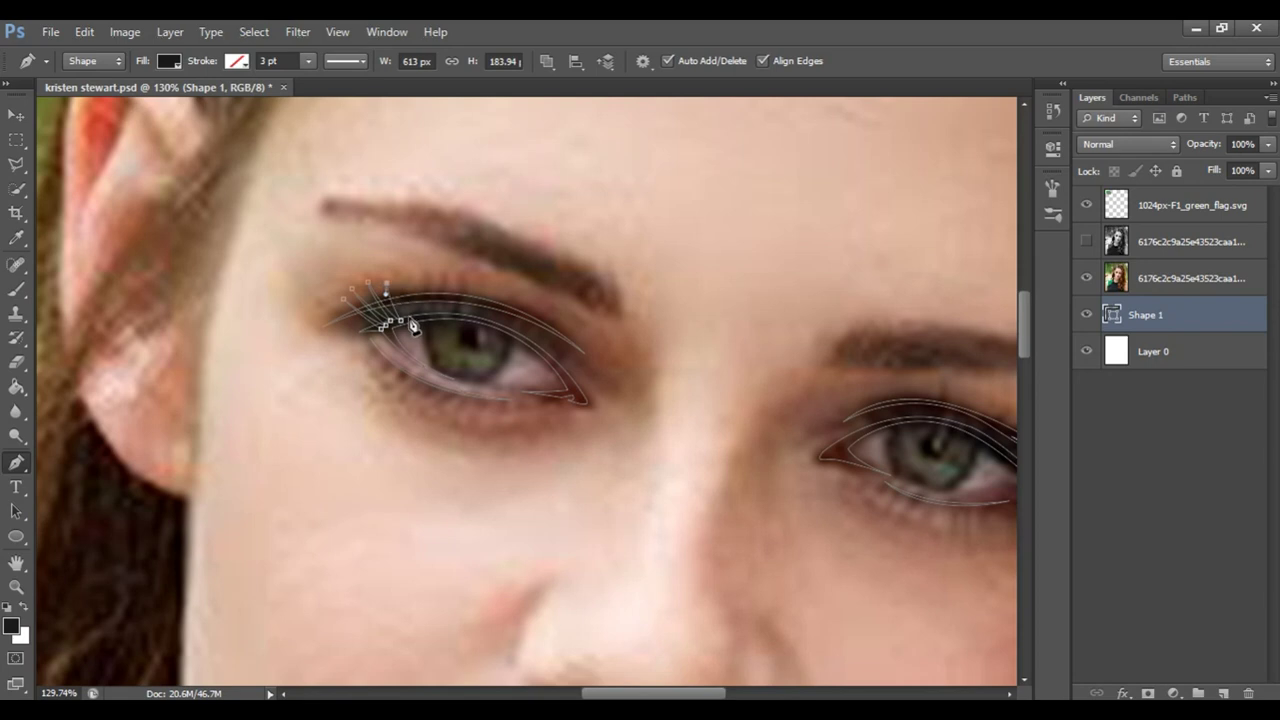
mouse_move(409, 318)
left_mouse_down()
mouse_move(397, 287)
mouse_move(423, 271)
left_mouse_up()
left_click_drag(437, 316, 431, 295)
left_click_drag(447, 317, 456, 302)
mouse_move(471, 298)
left_mouse_down()
mouse_move(486, 280)
mouse_move(490, 301)
left_mouse_up()
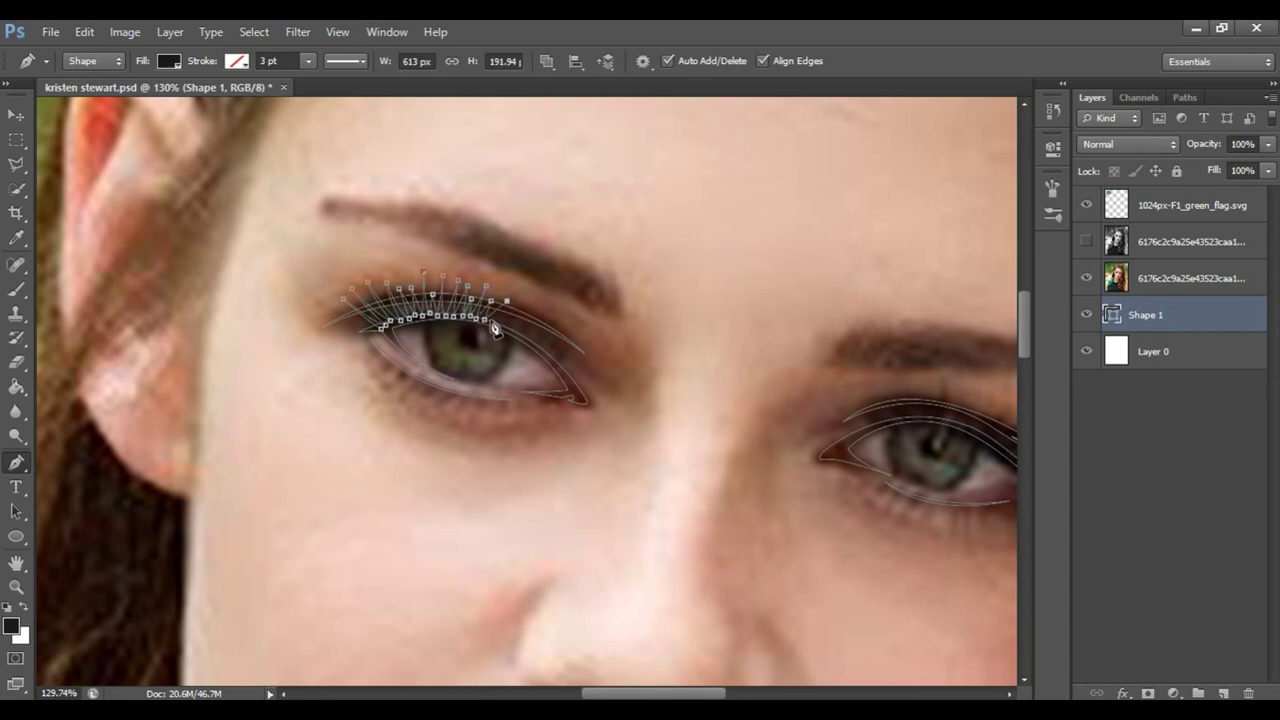
left_click_drag(508, 326, 543, 320)
left_click(383, 329)
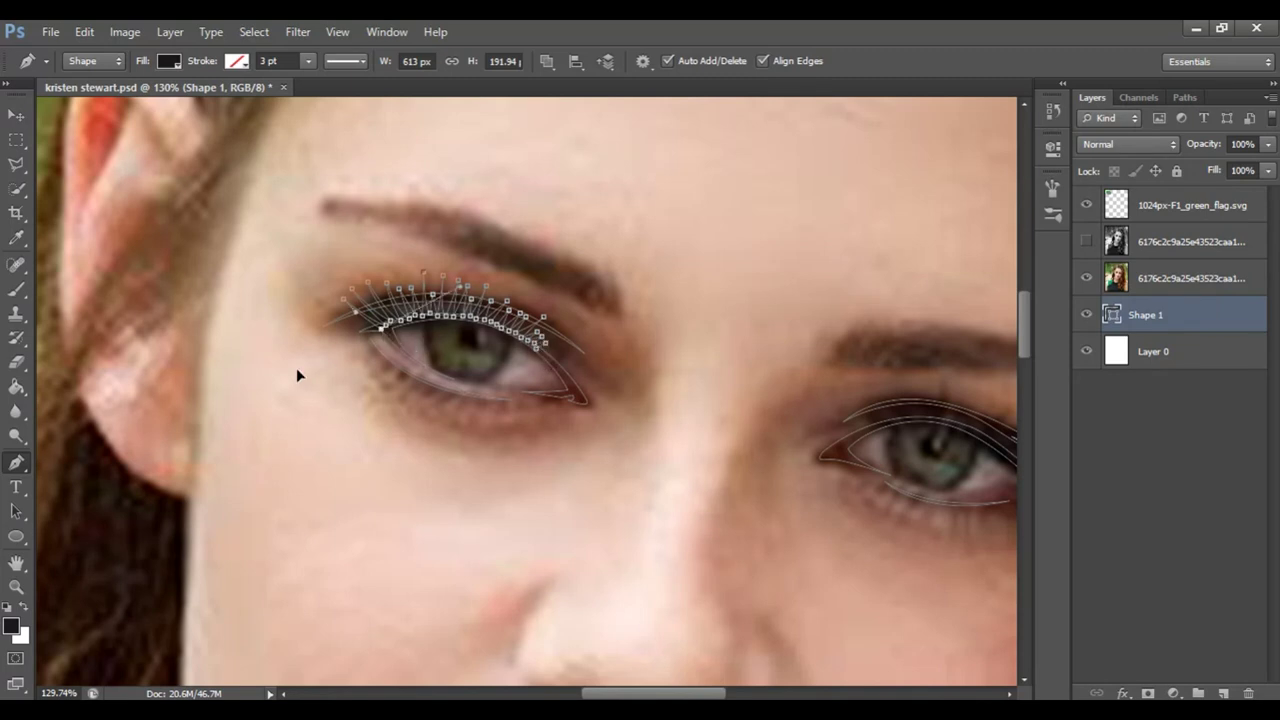
Add spiky lower lashes beneath the left eye
left_click(406, 371)
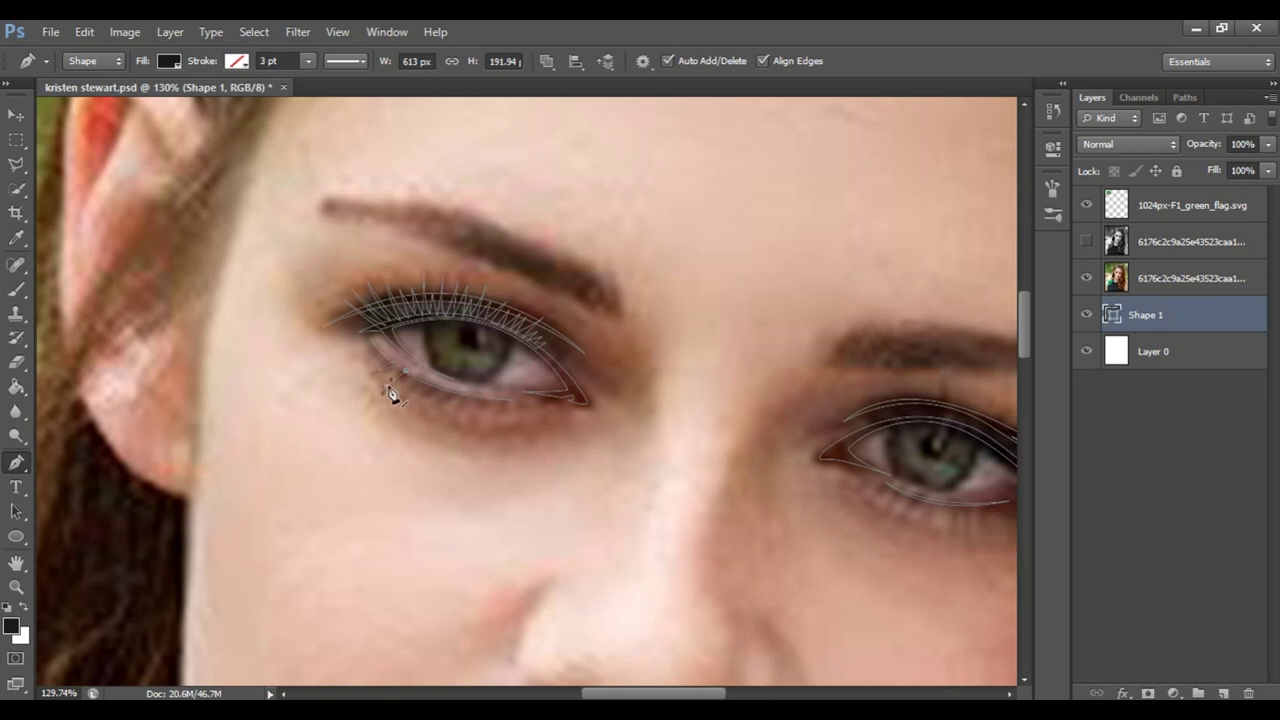
key("ctrl+z")
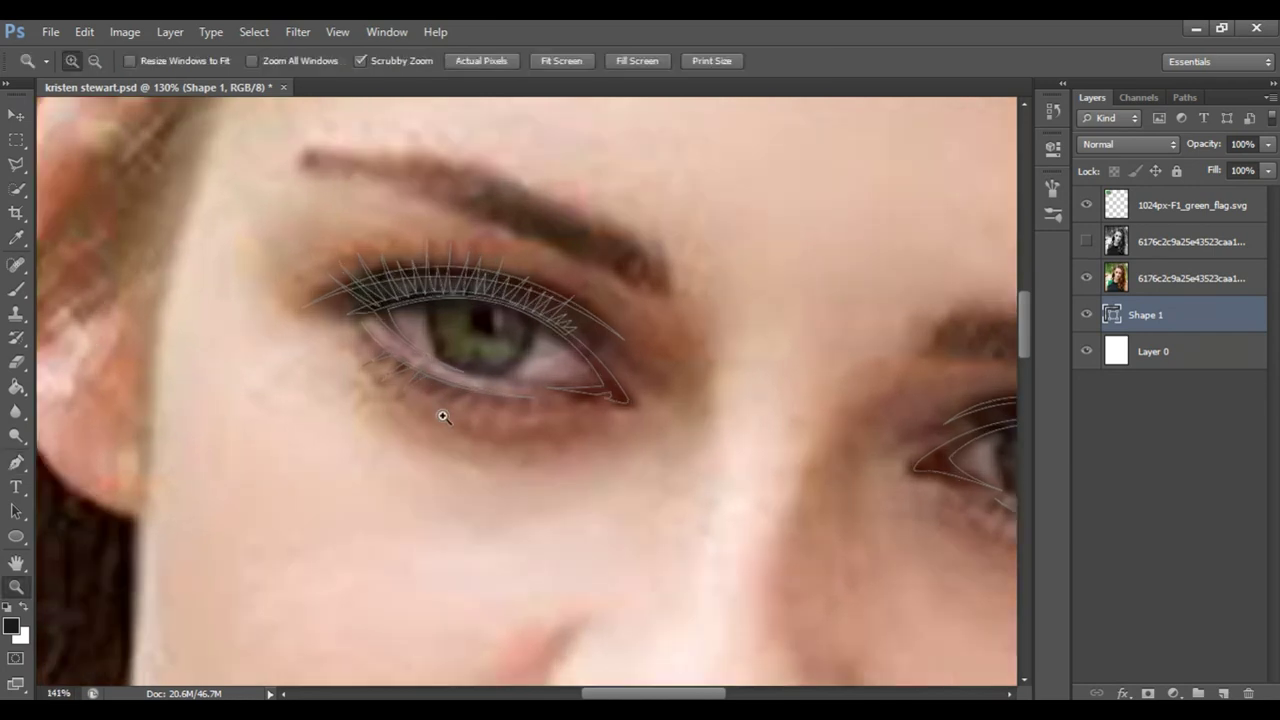
left_click_drag(445, 416, 450, 413)
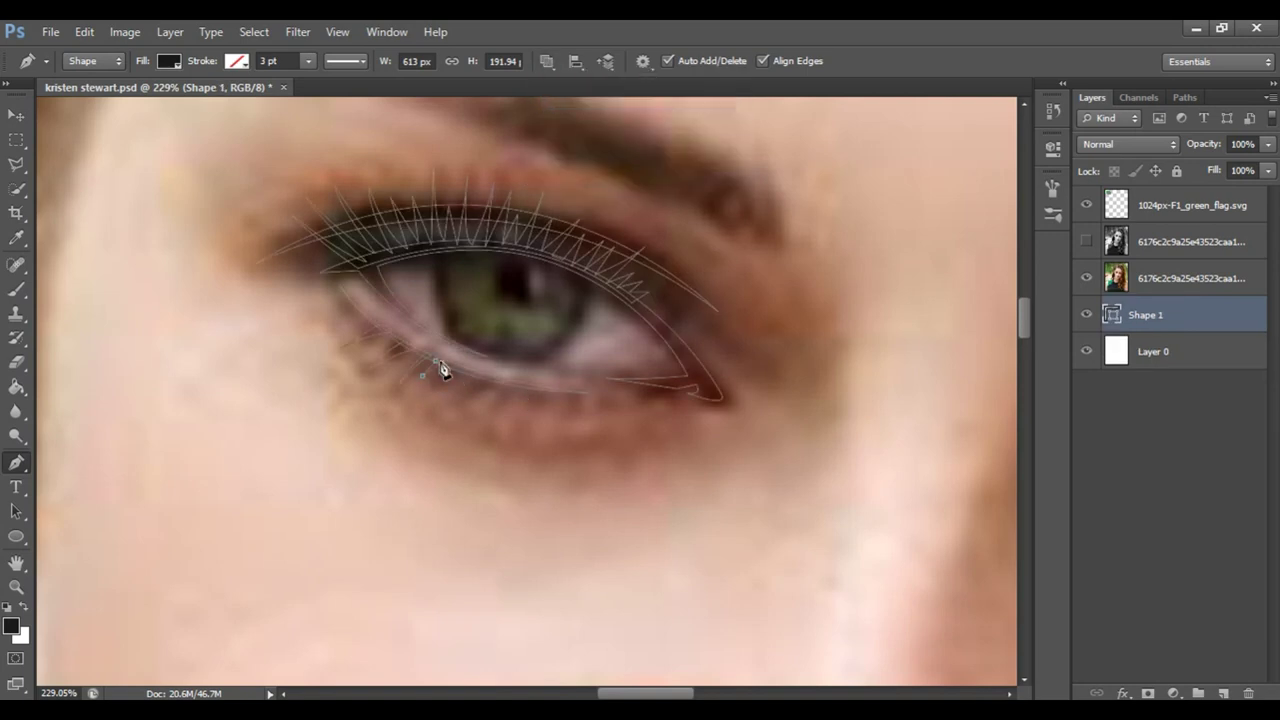
left_click_drag(443, 369, 423, 409)
left_click_drag(457, 374, 478, 381)
left_click_drag(507, 381, 493, 412)
Fit the image, preview the lashes without the photo, then restore it and reselect Shape 1
key("z")
key("ctrl+0")
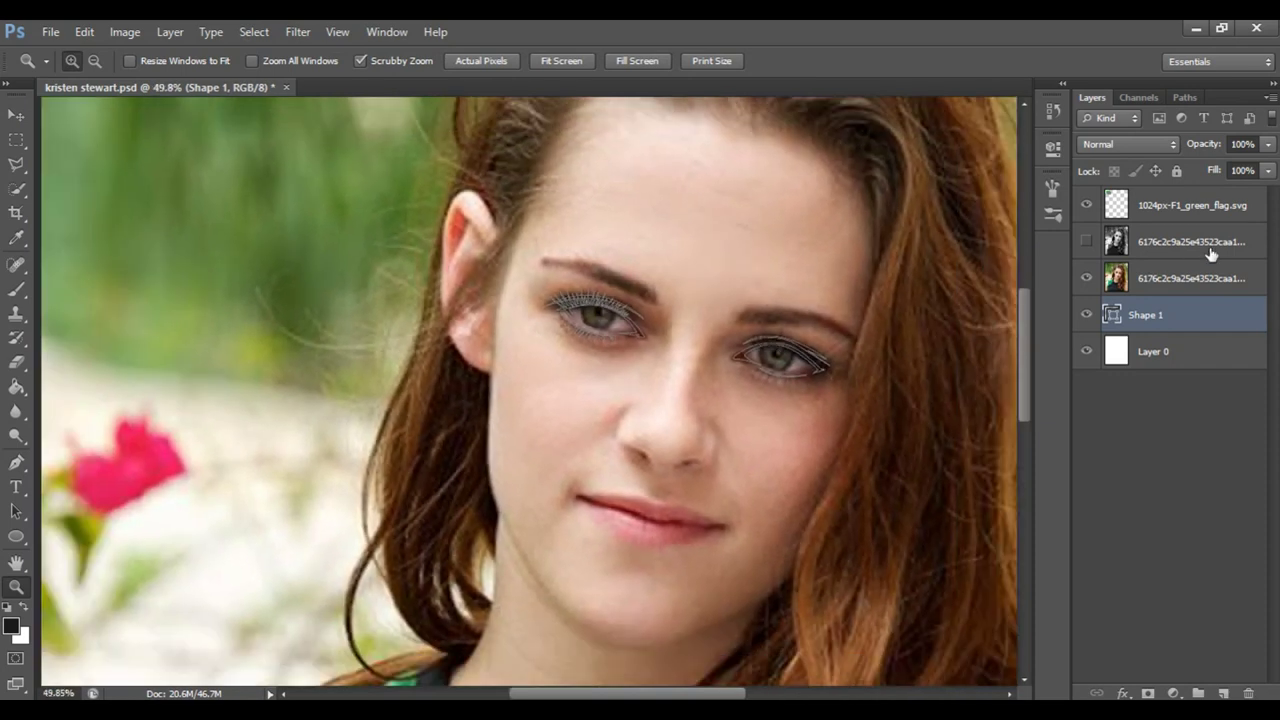
left_click(1086, 278)
left_click(1170, 353)
left_click_drag(623, 357, 717, 357)
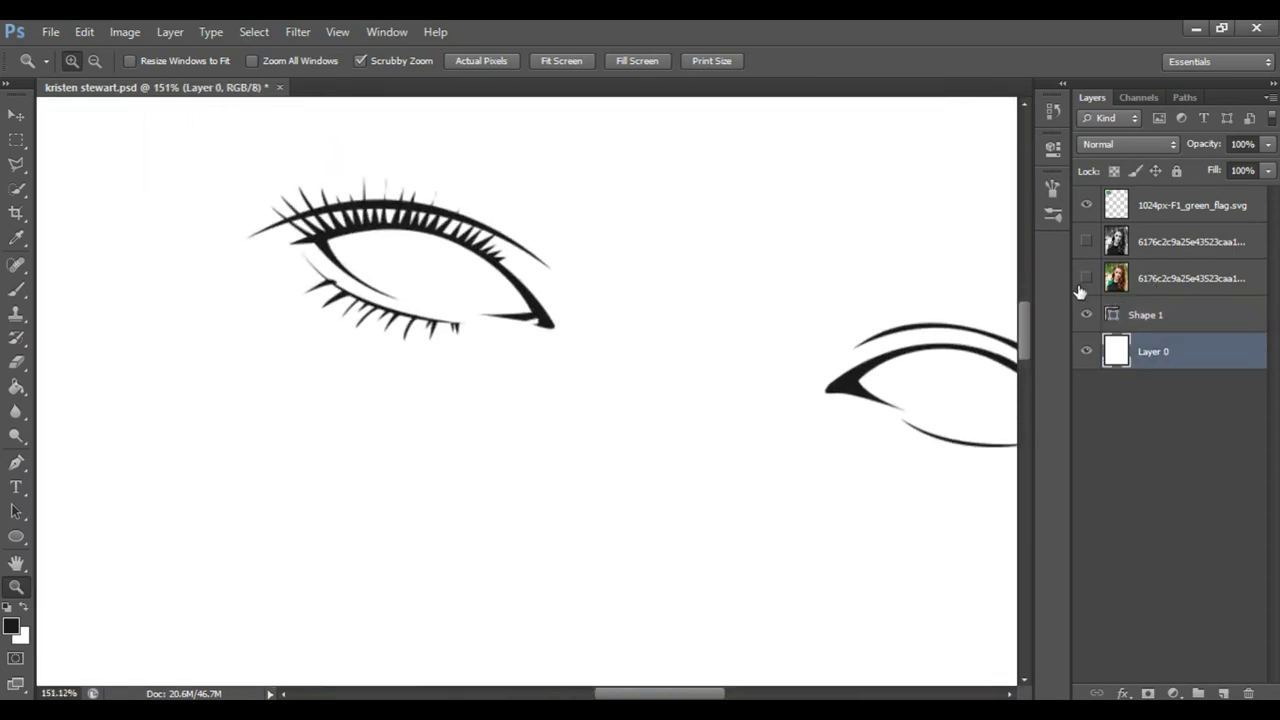
left_click(1086, 278)
scroll(461, 364, "right", 5)
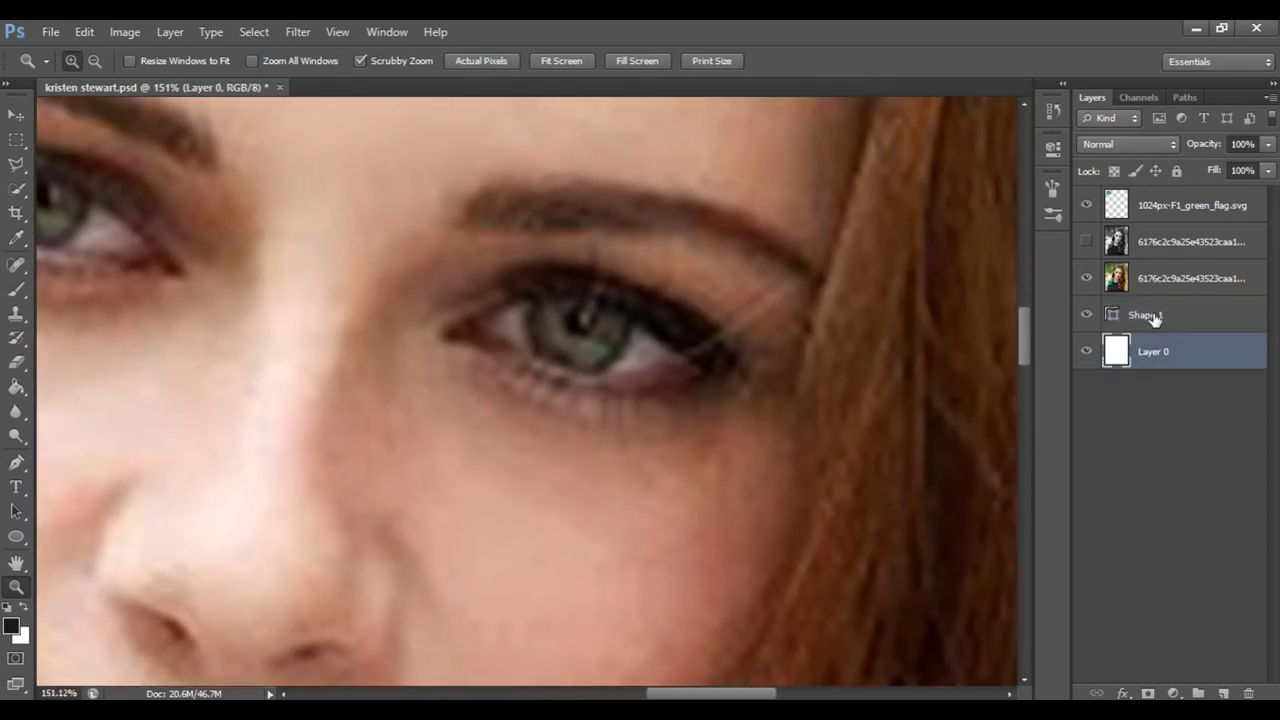
left_click(1153, 318)
In Combine Shapes mode, start the right upper lash line with spiky lashes along the inner lid
key("p")
left_click(548, 62)
left_click(570, 105)
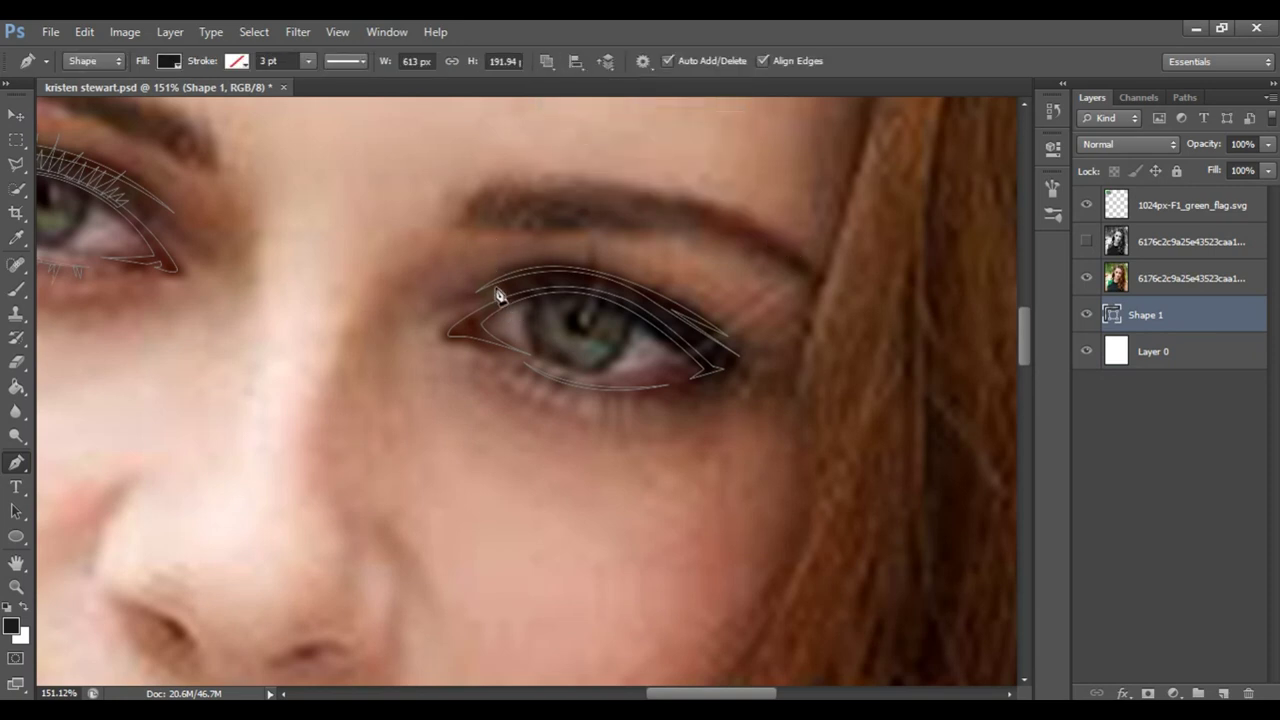
mouse_move(505, 296)
left_mouse_down()
mouse_move(512, 280)
mouse_move(560, 300)
left_mouse_up()
left_click(528, 281)
left_click(523, 243)
left_click(548, 280)
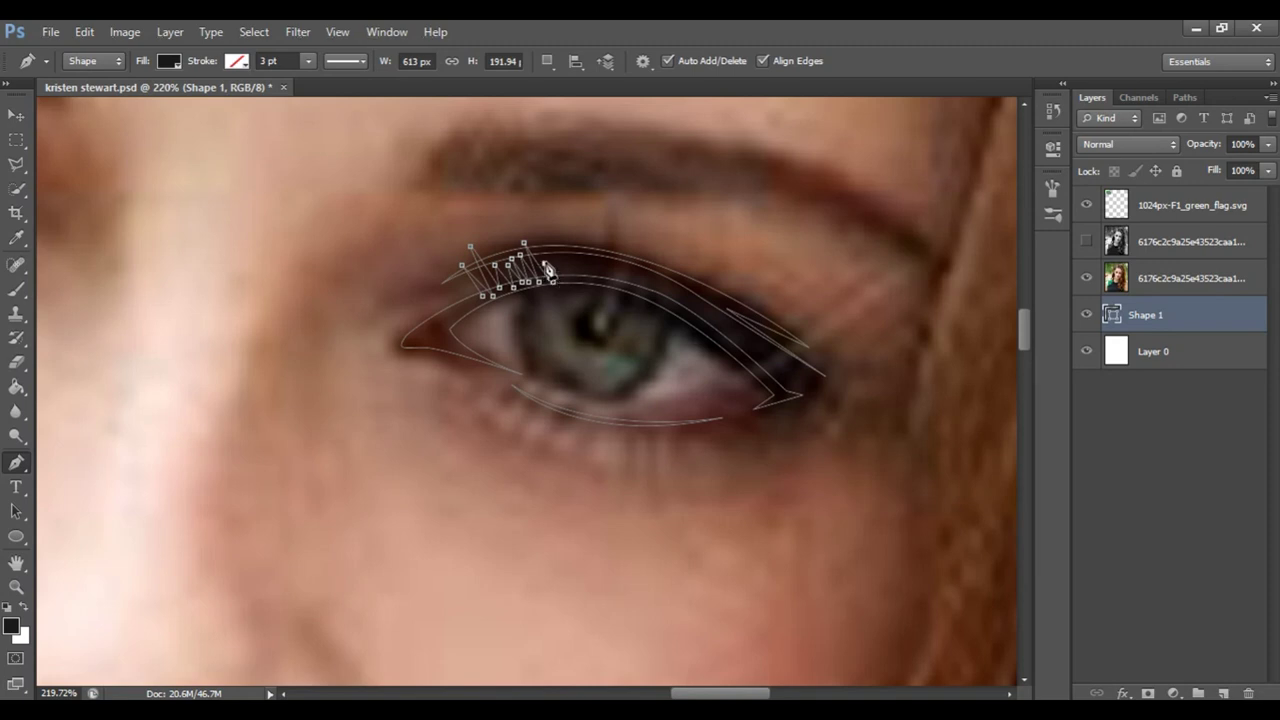
left_click(561, 277)
left_click(561, 234)
left_click(567, 276)
left_click(573, 224)
left_click(578, 274)
left_click(585, 228)
left_click(591, 276)
left_click(613, 220)
left_click(603, 277)
Continue the upper lash spikes out to the outer corner and commit the shape
left_click(614, 277)
left_click(641, 240)
left_click(627, 285)
left_click(656, 255)
left_click(645, 290)
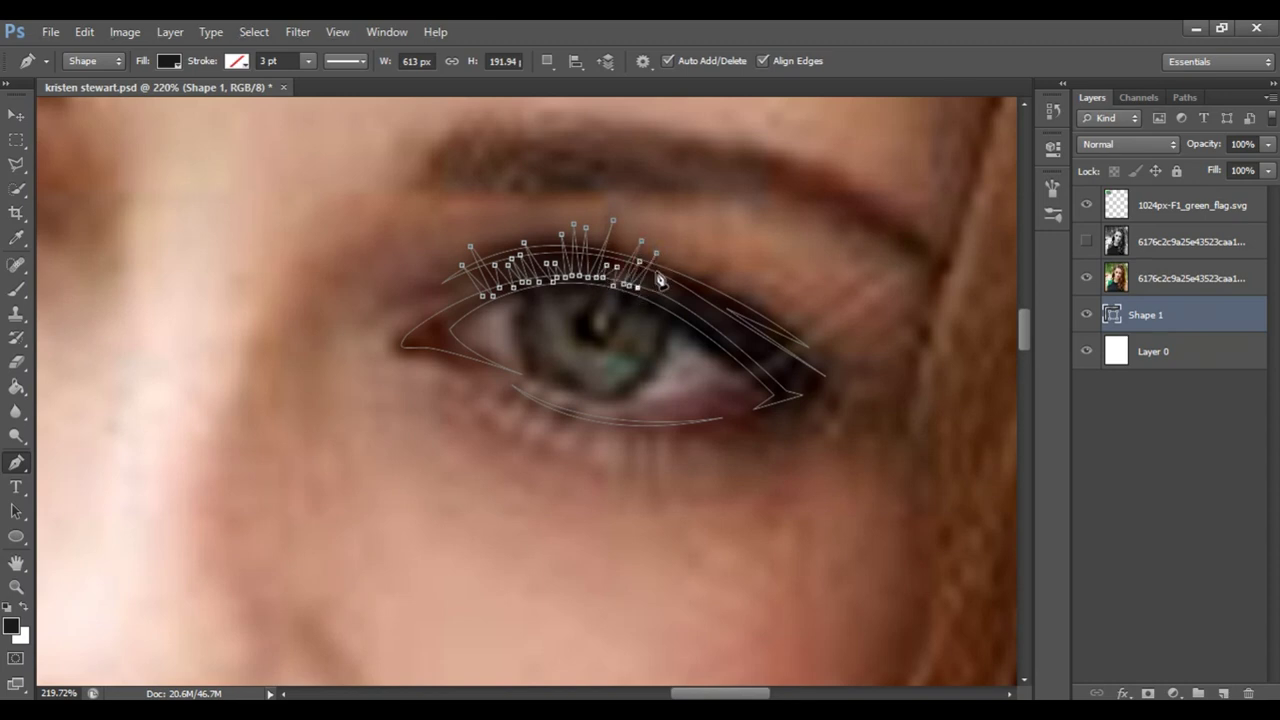
left_click(680, 264)
left_click(650, 293)
left_click(699, 265)
left_click(661, 298)
left_click(723, 266)
left_click(671, 306)
left_click(701, 297)
left_click(697, 316)
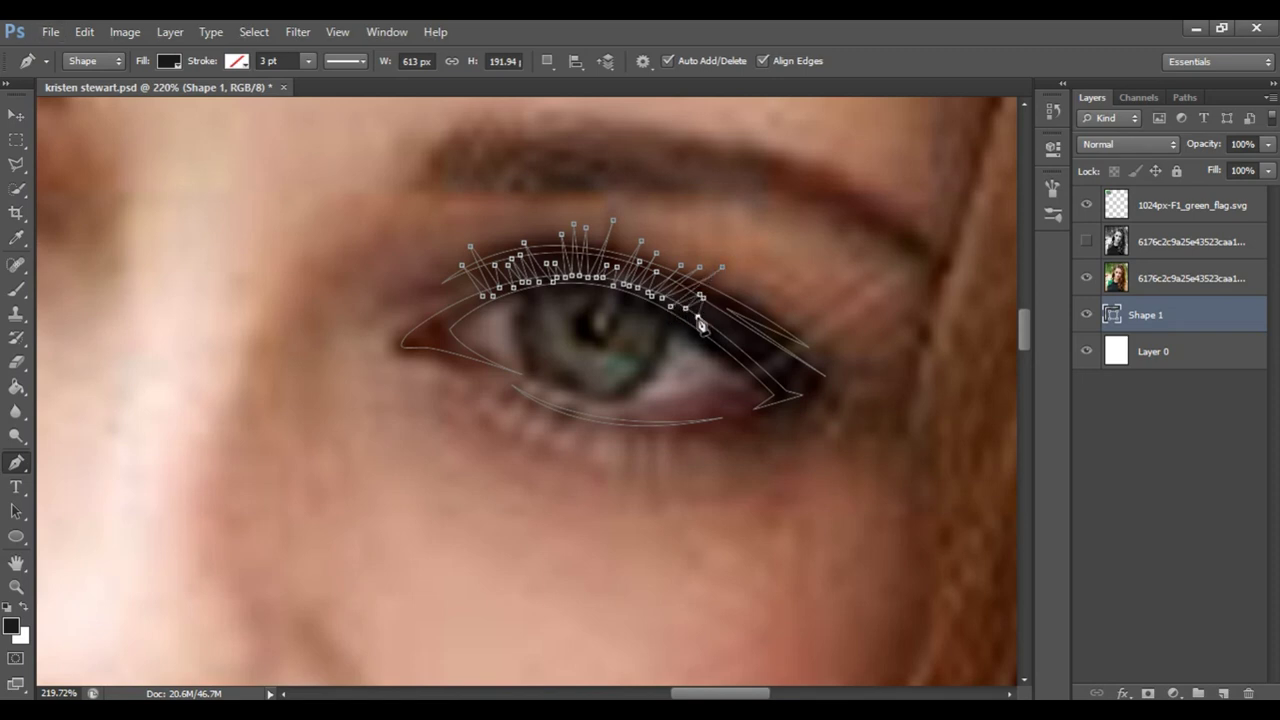
left_click(746, 297)
left_click(760, 310)
left_click(720, 336)
left_click(778, 329)
left_click(752, 338)
left_click_drag(773, 351, 794, 343)
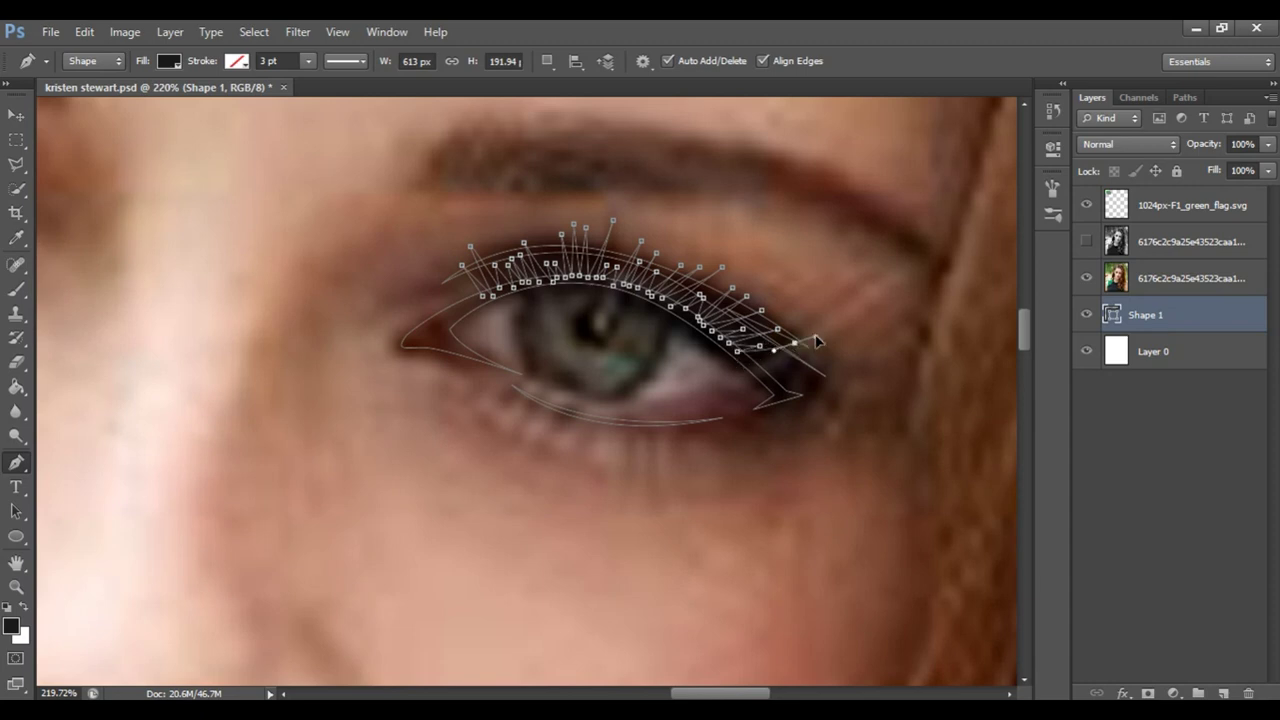
left_click(763, 376)
left_click_drag(816, 366, 844, 368)
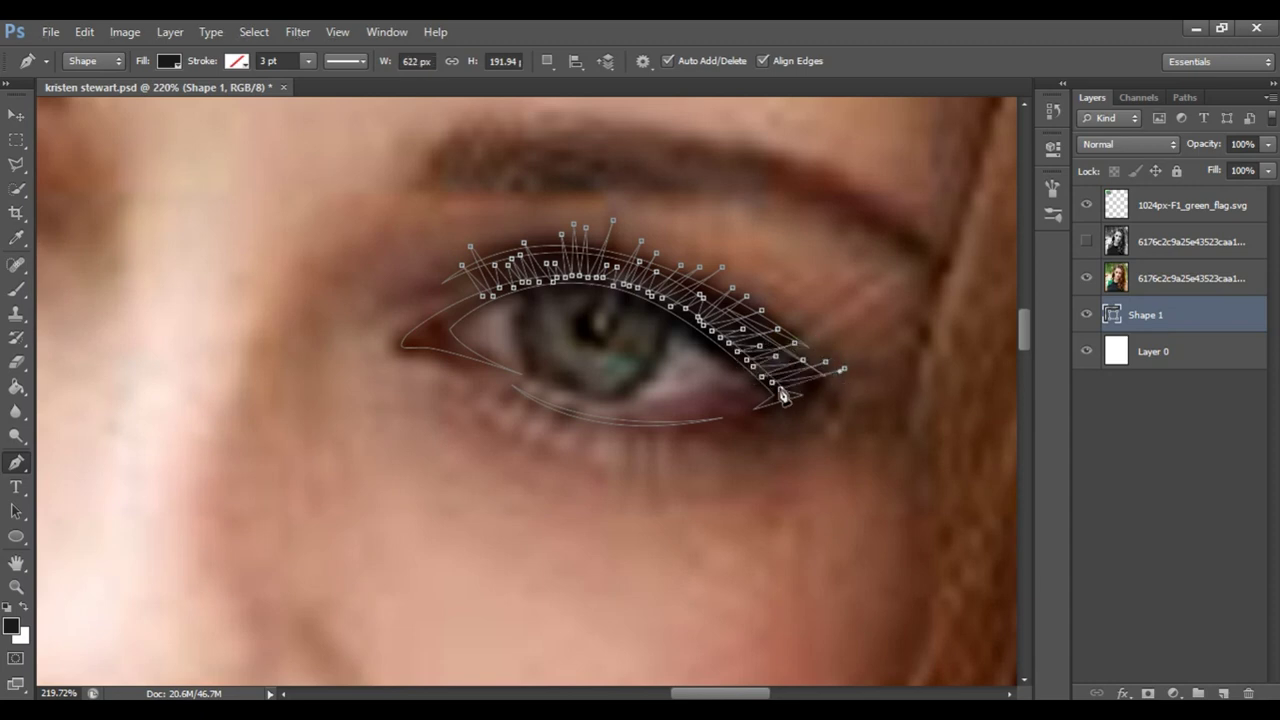
key("Return")
Draw a curved lower lash stroke below the right eye as a new shape
left_click(546, 61)
left_click(580, 83)
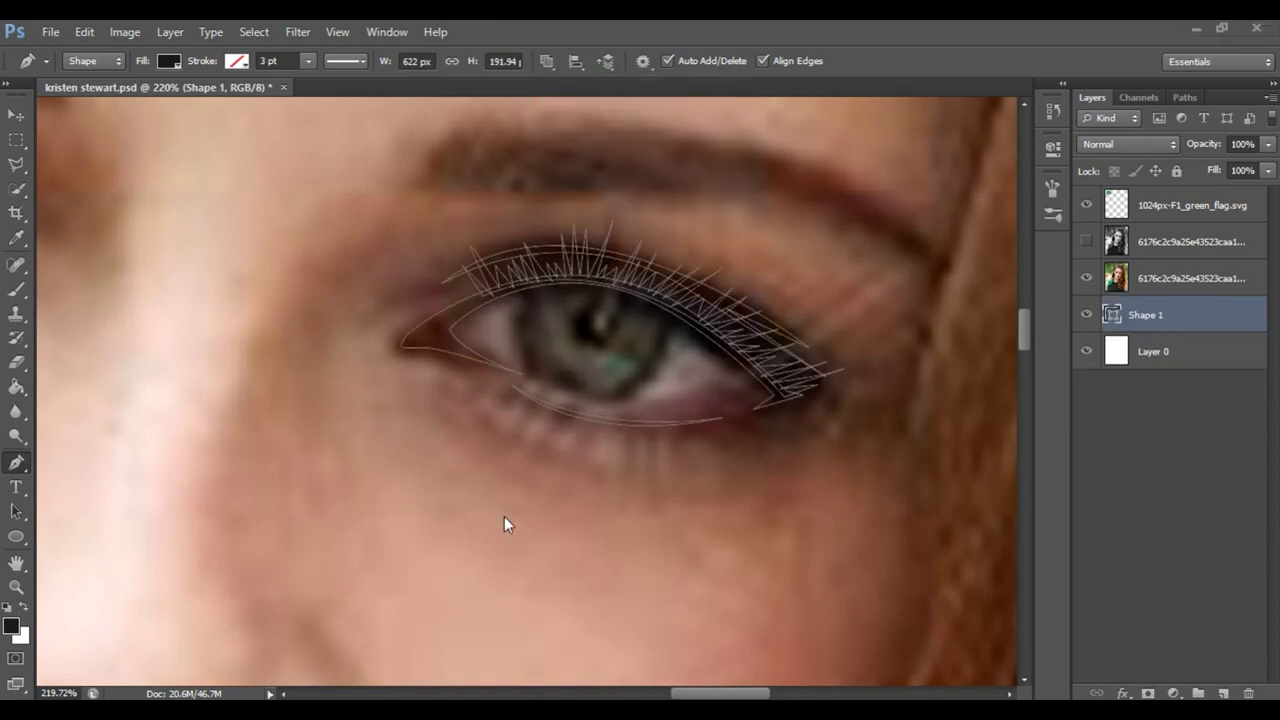
left_click_drag(514, 388, 527, 398)
left_click(534, 401)
mouse_move(527, 432)
left_mouse_down()
mouse_move(561, 410)
mouse_move(543, 440)
mouse_move(634, 434)
left_mouse_up()
left_click(588, 421, "ctrl")
left_click(650, 434, "ctrl")
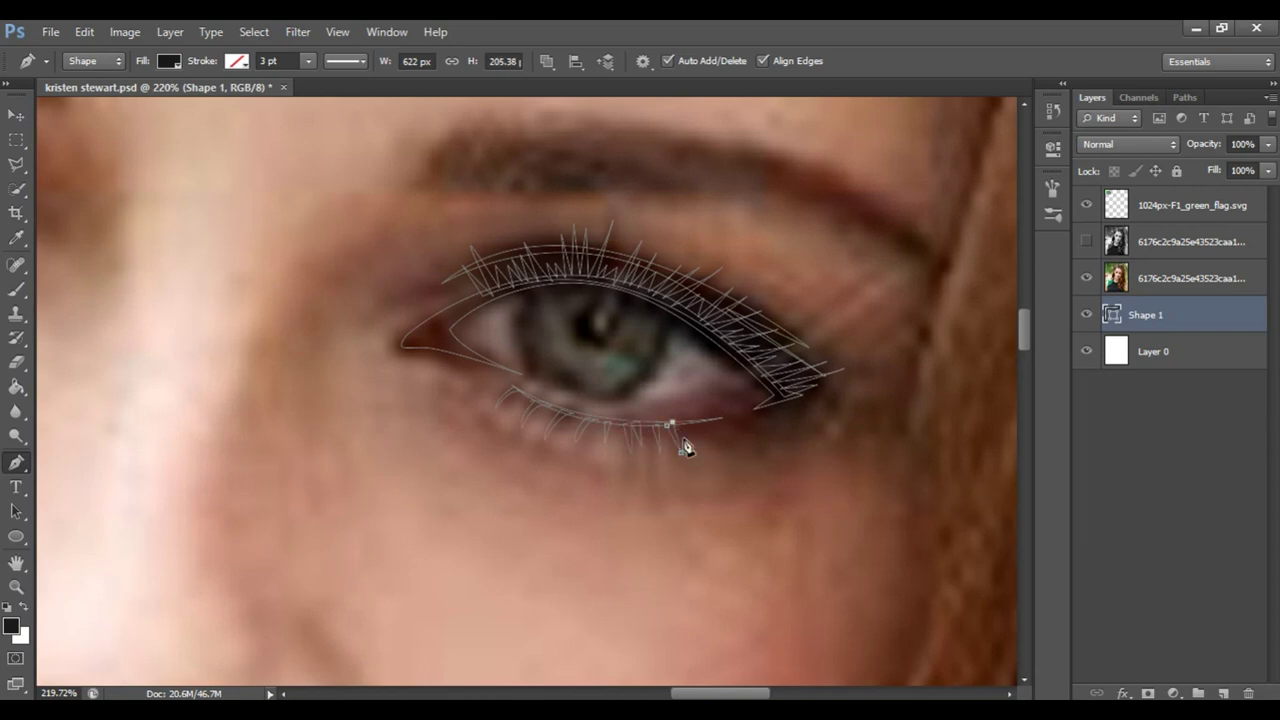
left_click(734, 422)
left_click_drag(762, 436, 765, 455)
Hide the photo and fit the page on screen to preview the lashes on white
left_click(1086, 278)
left_click(1160, 352)
key("ctrl+0")
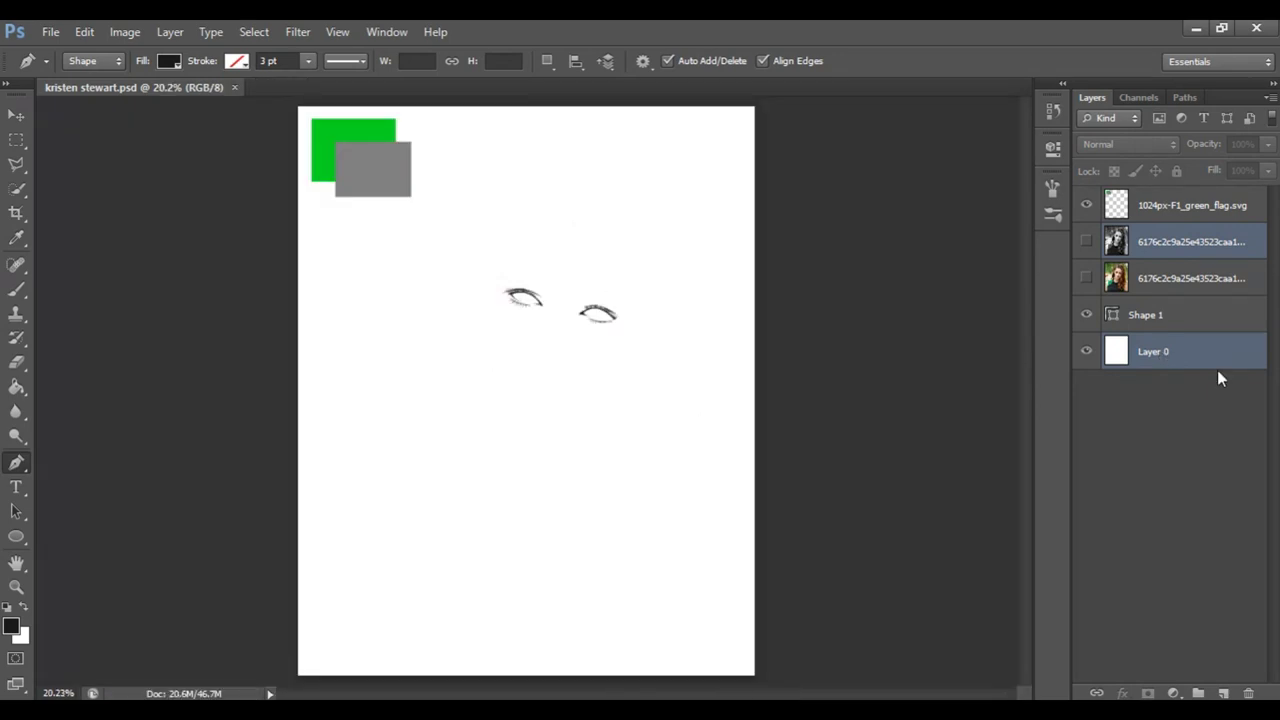
With the photo shown and zoomed on the nose, trace the nostril outlines as combined shapes
left_click(1086, 278)
key("z")
left_click(595, 308)
left_click_drag(595, 308, 625, 308)
left_click(1086, 278)
left_click(1145, 314)
mouse_move(716, 408)
left_mouse_down()
mouse_move(748, 423)
mouse_move(717, 423)
mouse_move(691, 449)
mouse_move(703, 450)
left_mouse_up()
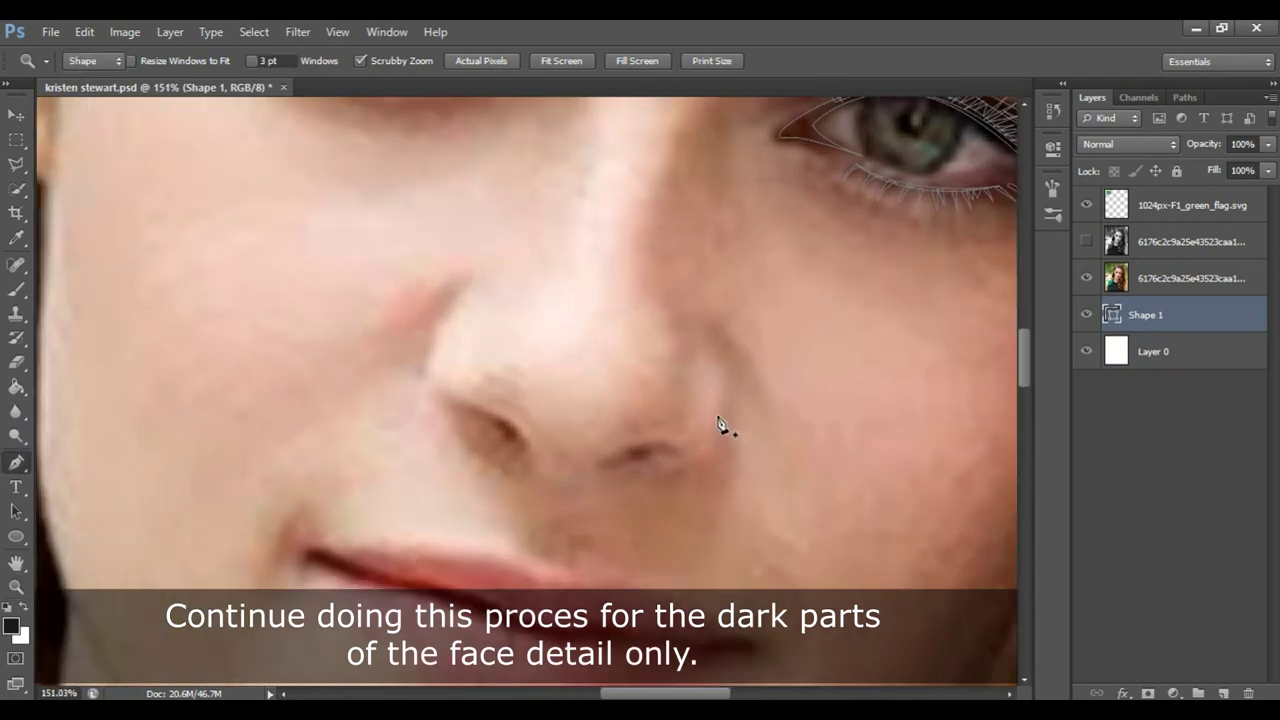
key("p")
left_click(546, 61)
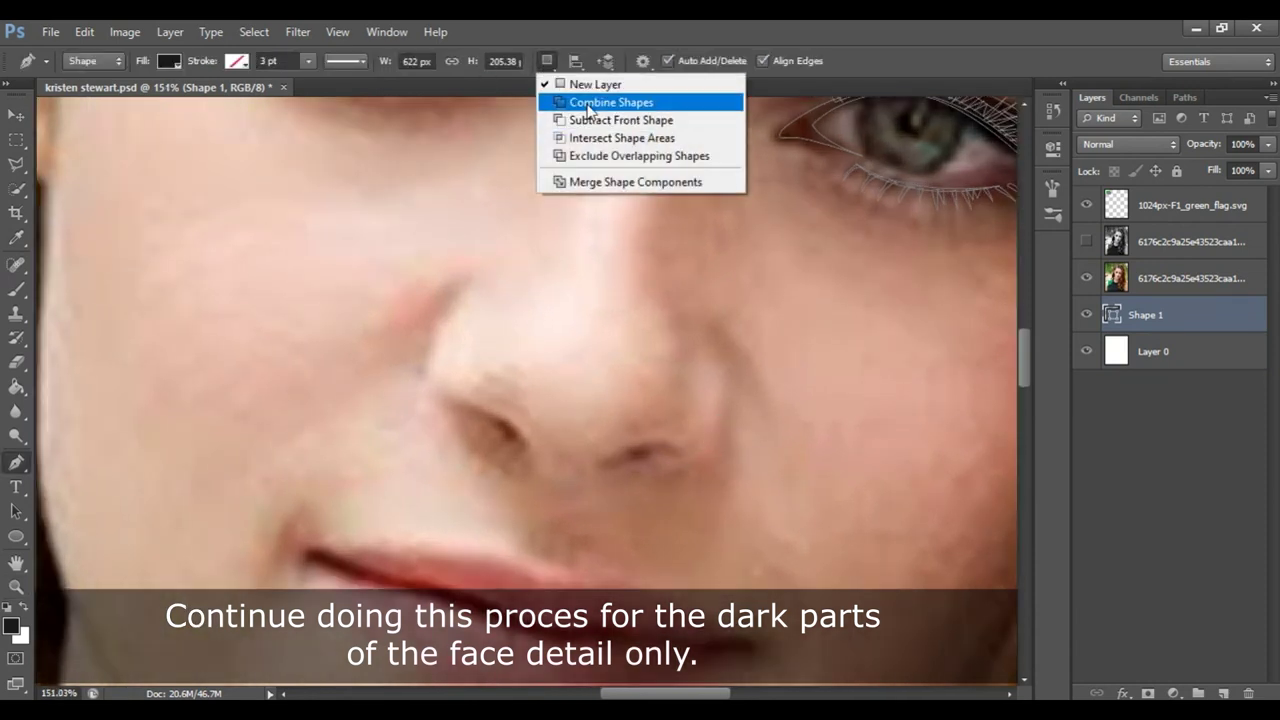
left_click(590, 100)
left_click(522, 447)
left_click_drag(511, 411, 478, 411)
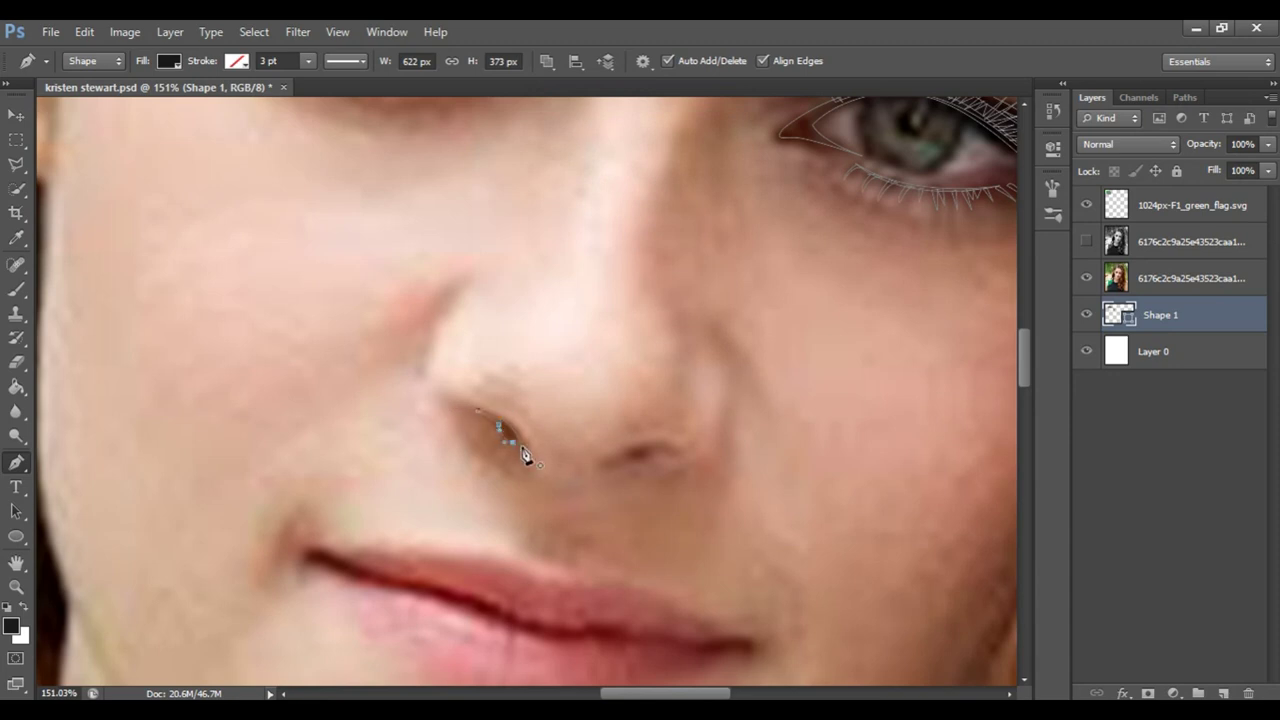
left_click_drag(605, 465, 628, 456)
scroll(607, 473, "down", 1)
scroll(520, 466, "up", 2)
Trace the wavy lip line and a short corner stroke, then commit the outlines
left_click(547, 60)
left_click(586, 102)
left_click(213, 418)
left_click_drag(230, 398, 312, 432)
left_click_drag(409, 449, 527, 494)
mouse_move(602, 515)
left_mouse_down()
mouse_move(627, 520)
mouse_move(608, 530)
mouse_move(634, 527)
left_mouse_up()
left_click_drag(520, 502, 385, 456)
left_click_drag(267, 421, 251, 410)
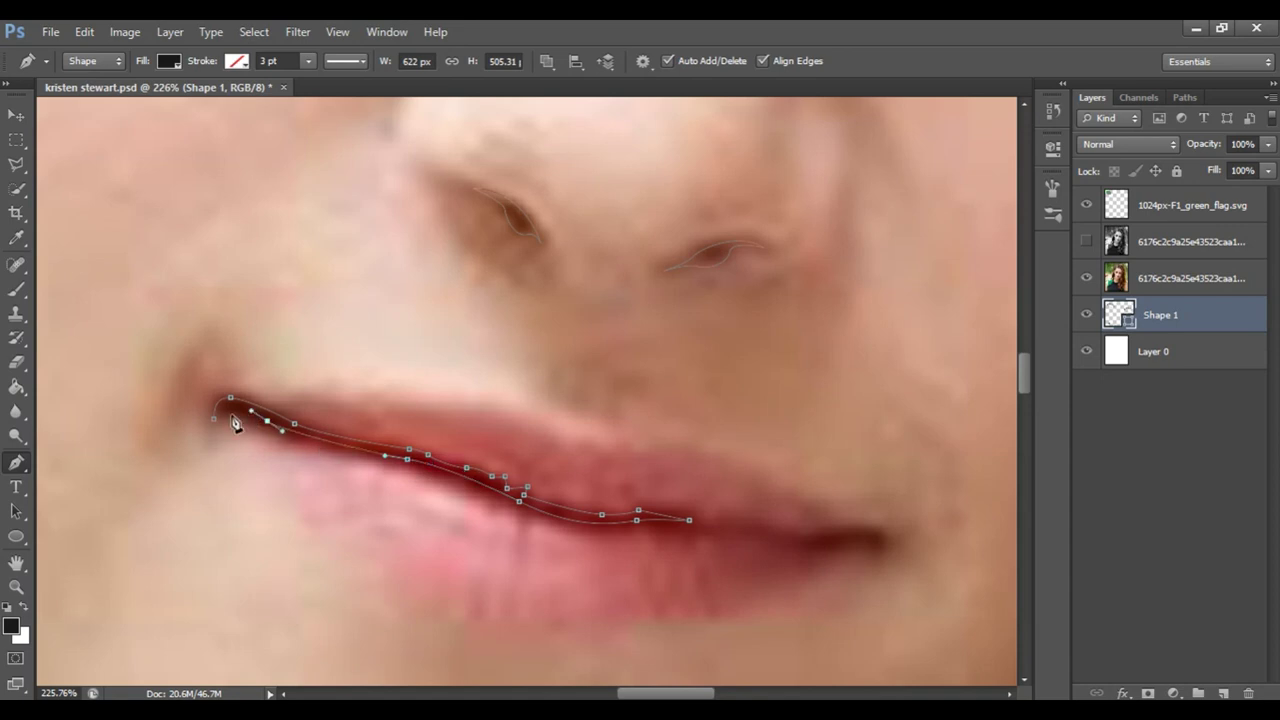
left_click(690, 519)
left_click(780, 535)
left_click_drag(825, 535, 880, 548)
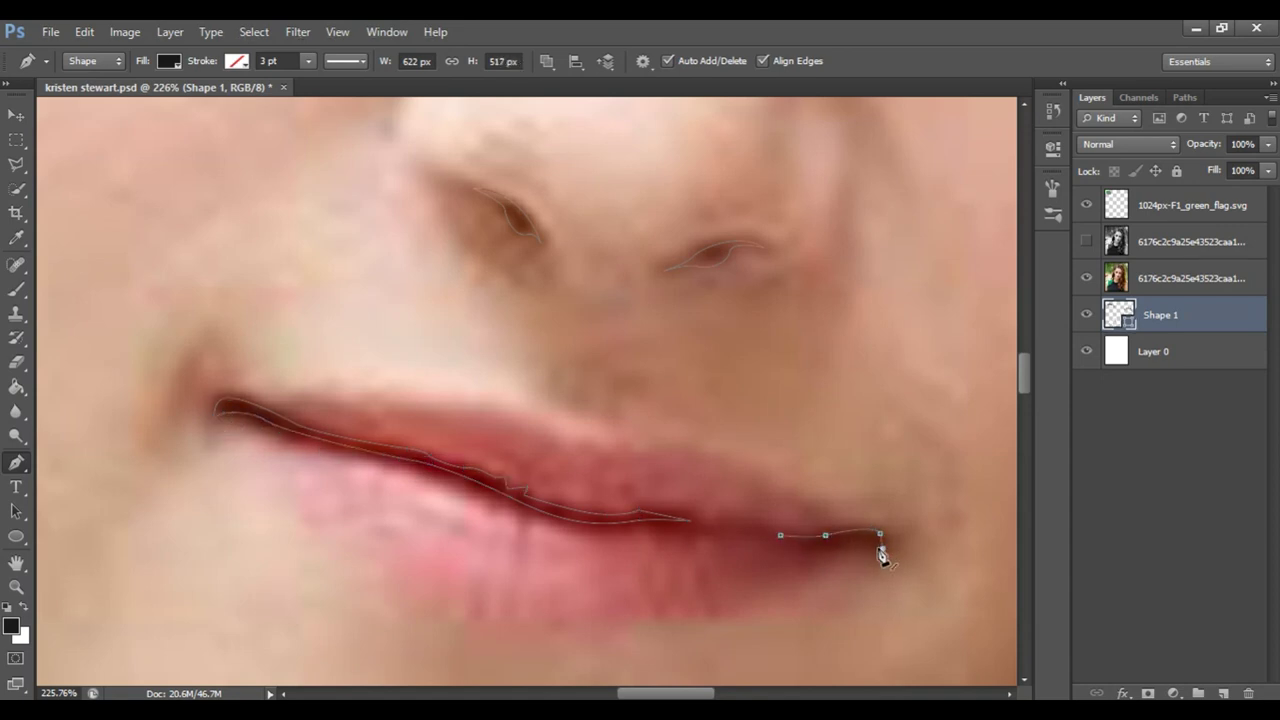
key("Return")
Zoom out, preview the traced face shapes without the photo, and reselect Shape 1
key("z")
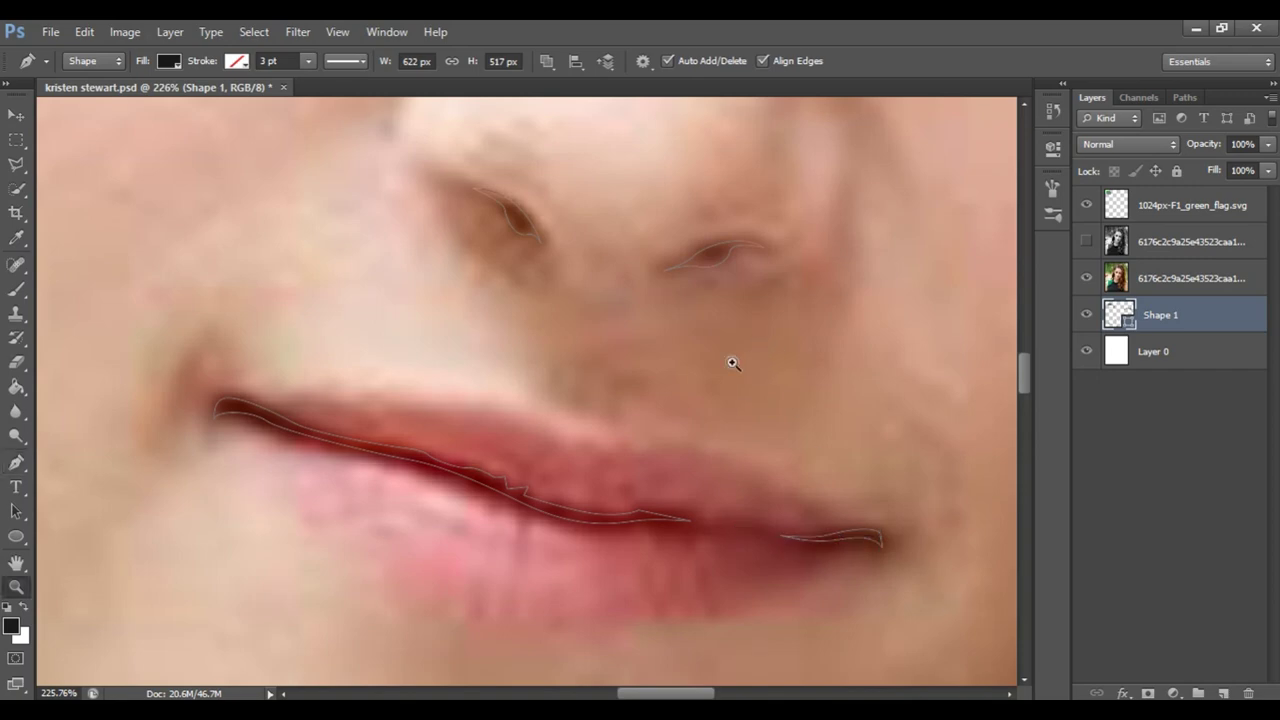
left_click_drag(734, 360, 586, 371)
left_click(1087, 281)
left_click(1153, 351)
mouse_move(800, 329)
left_mouse_down()
mouse_move(820, 343)
mouse_move(586, 316)
mouse_move(660, 320)
left_mouse_up()
left_click(1087, 281)
left_click(1123, 316)
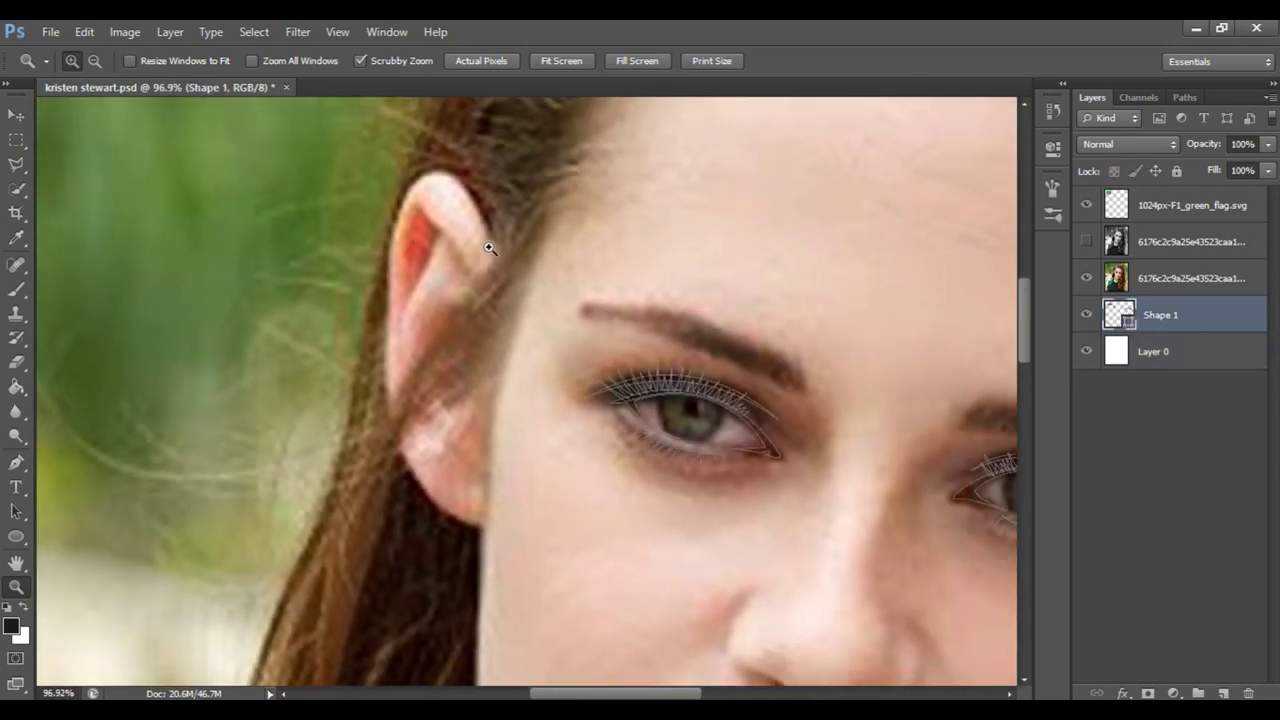
Zoom out to the whole photo, set the Pen tool mode from Shape to Path, then choose the Brush
left_click_drag(525, 267, 456, 250)
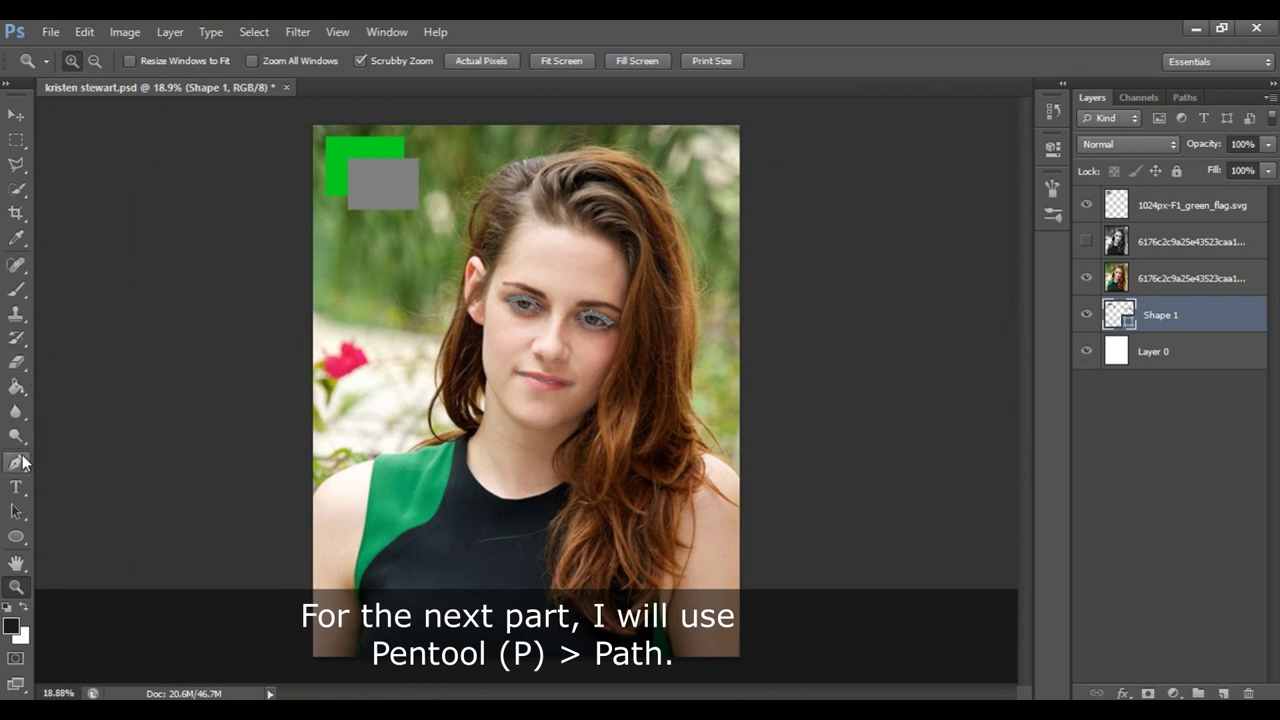
left_click(16, 462)
left_click(106, 63)
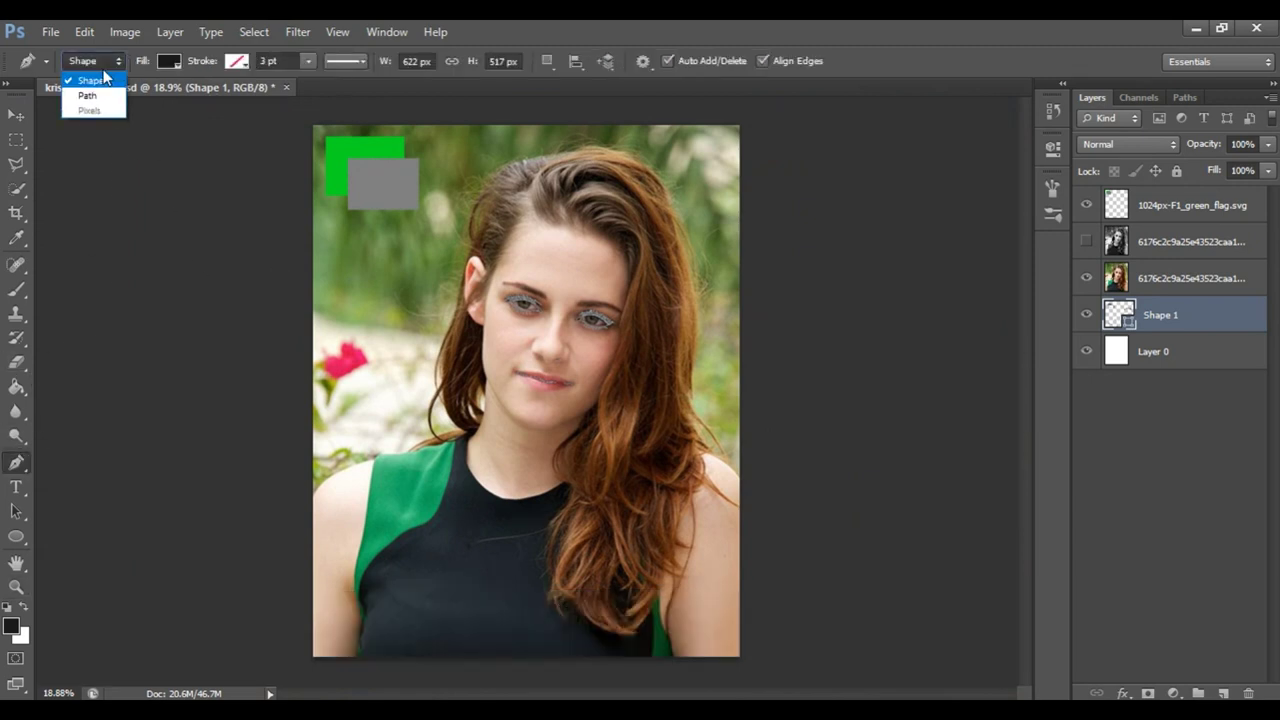
left_click(105, 97)
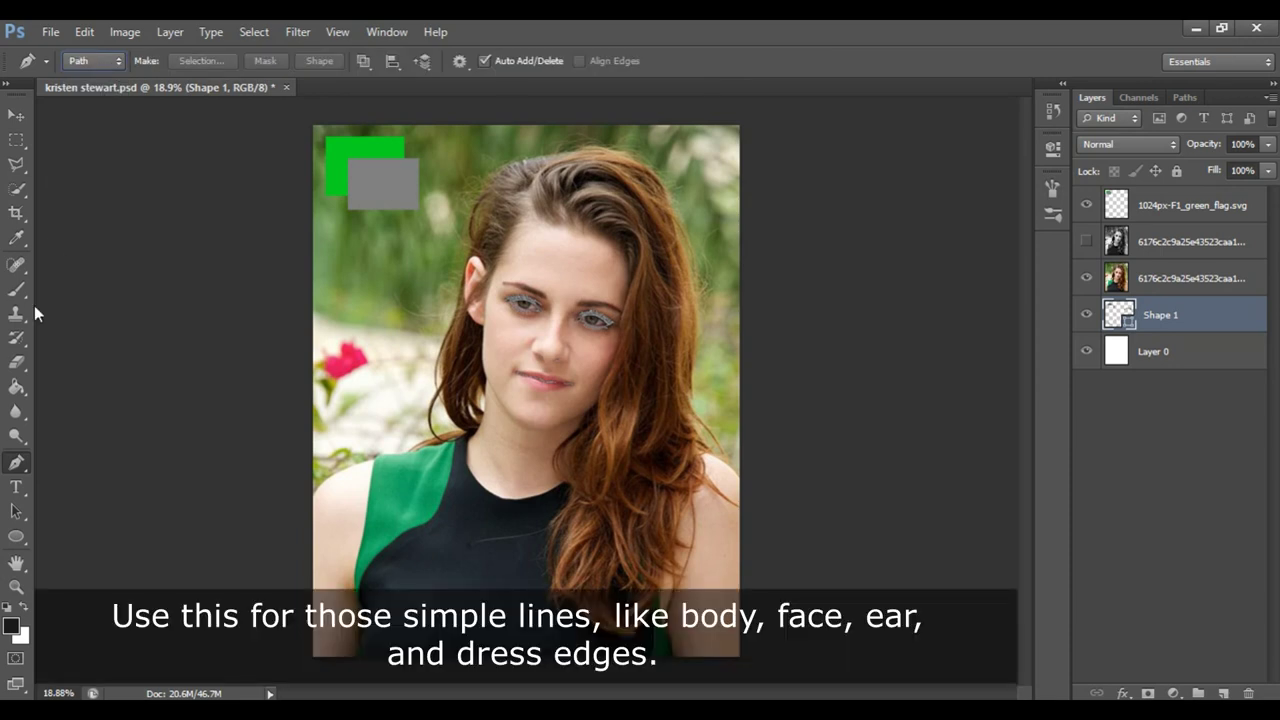
left_click(16, 296)
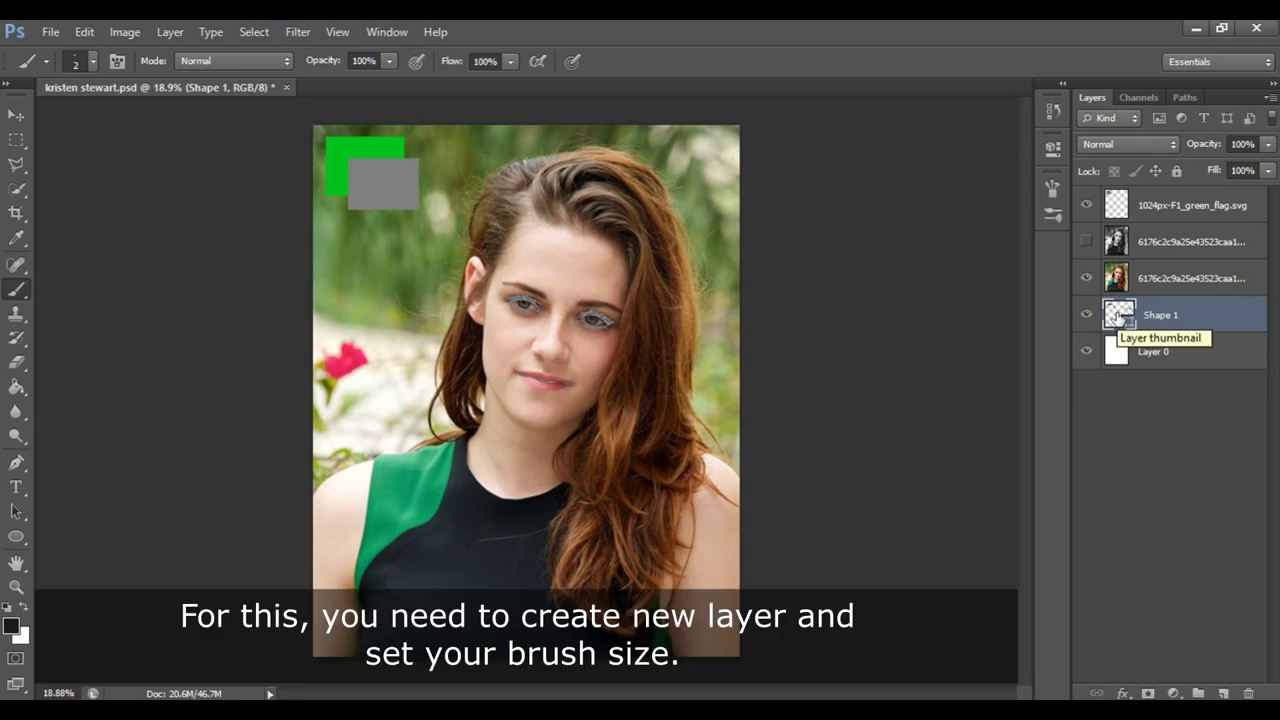
key("z")
left_click_drag(563, 314, 590, 330)
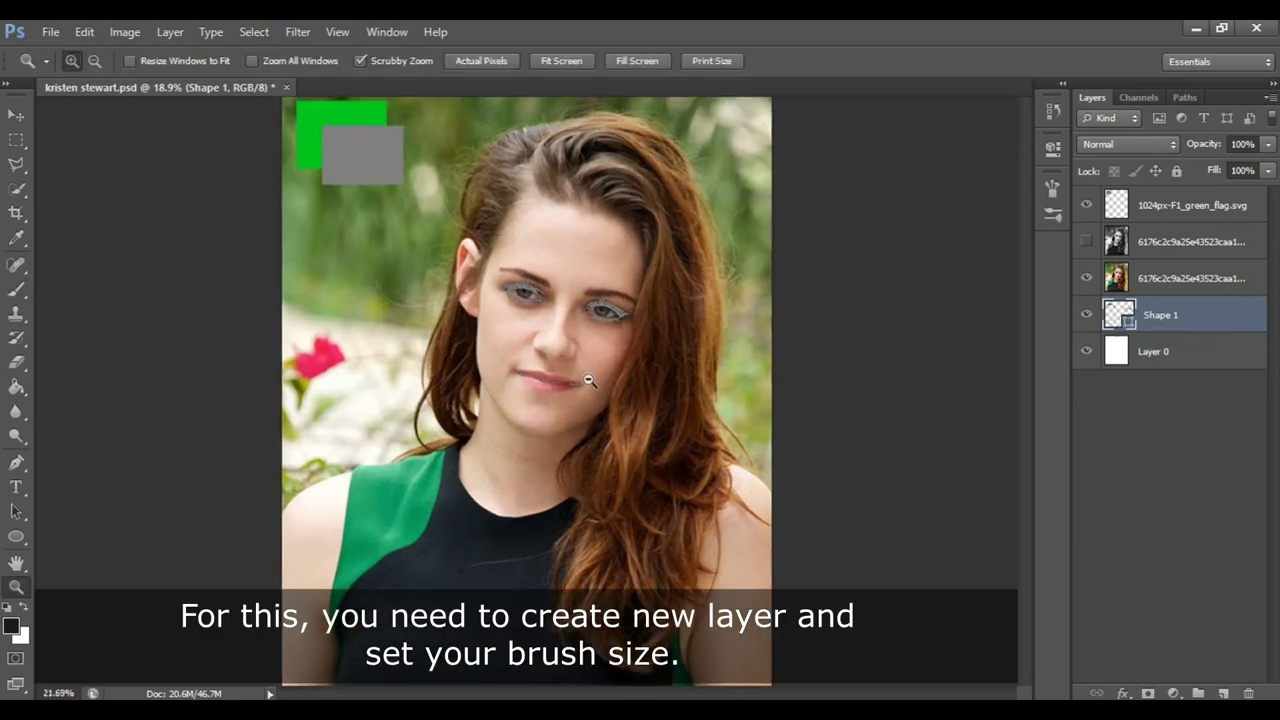
Add a new empty Layer 1 and move it above the visible photo layer
left_click(1225, 693)
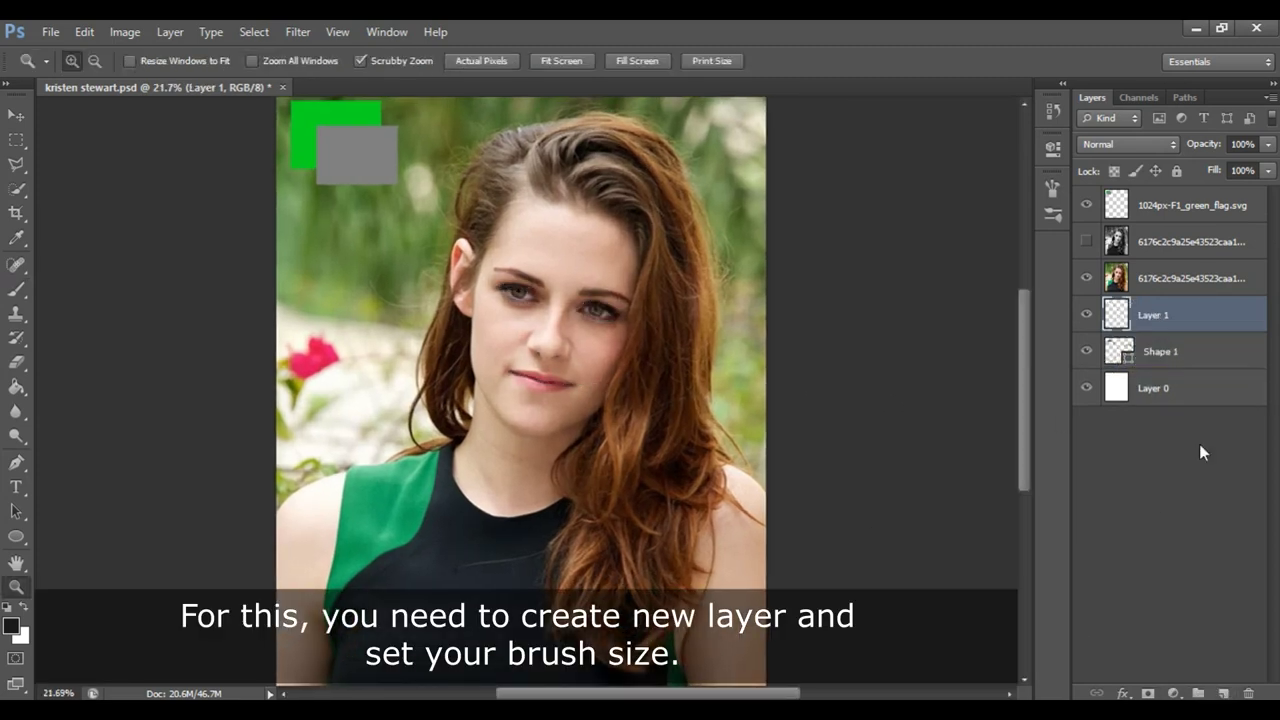
left_click_drag(531, 288, 606, 311)
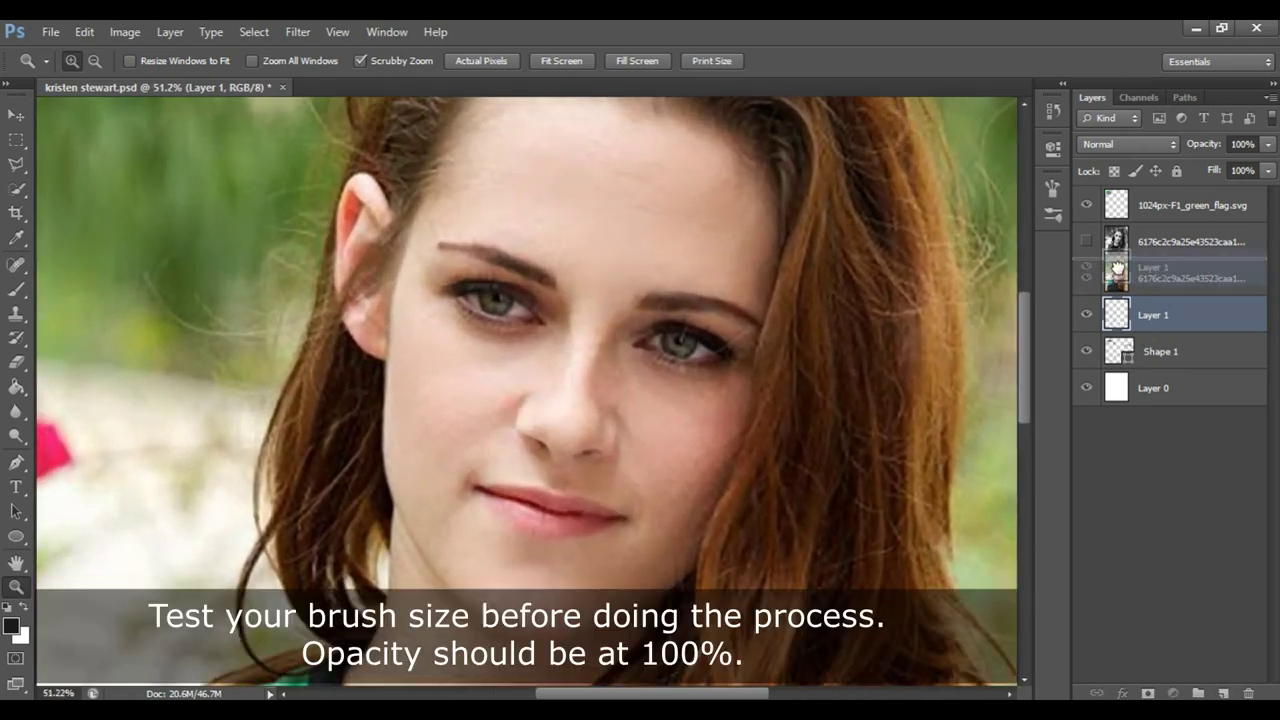
left_click_drag(1116, 318, 1116, 280)
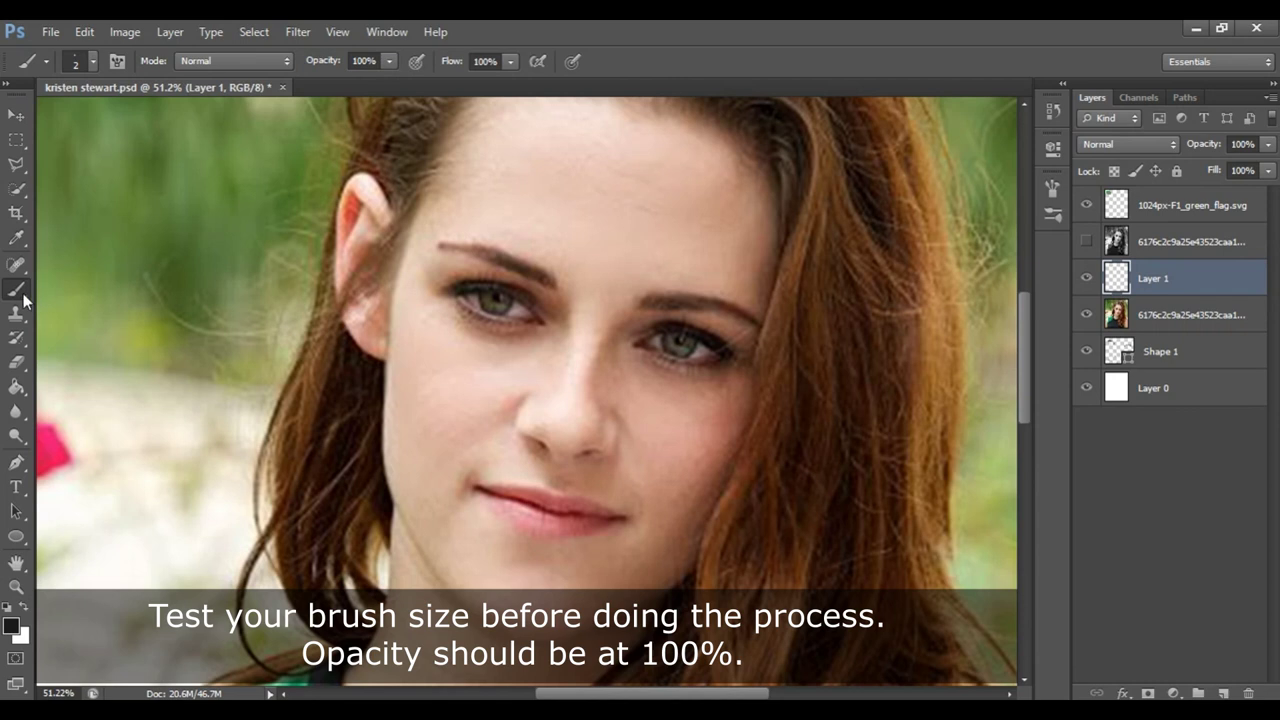
Try three thin test brush strokes along the nose and undo each one
left_click_drag(612, 255, 566, 370)
key("ctrl+z")
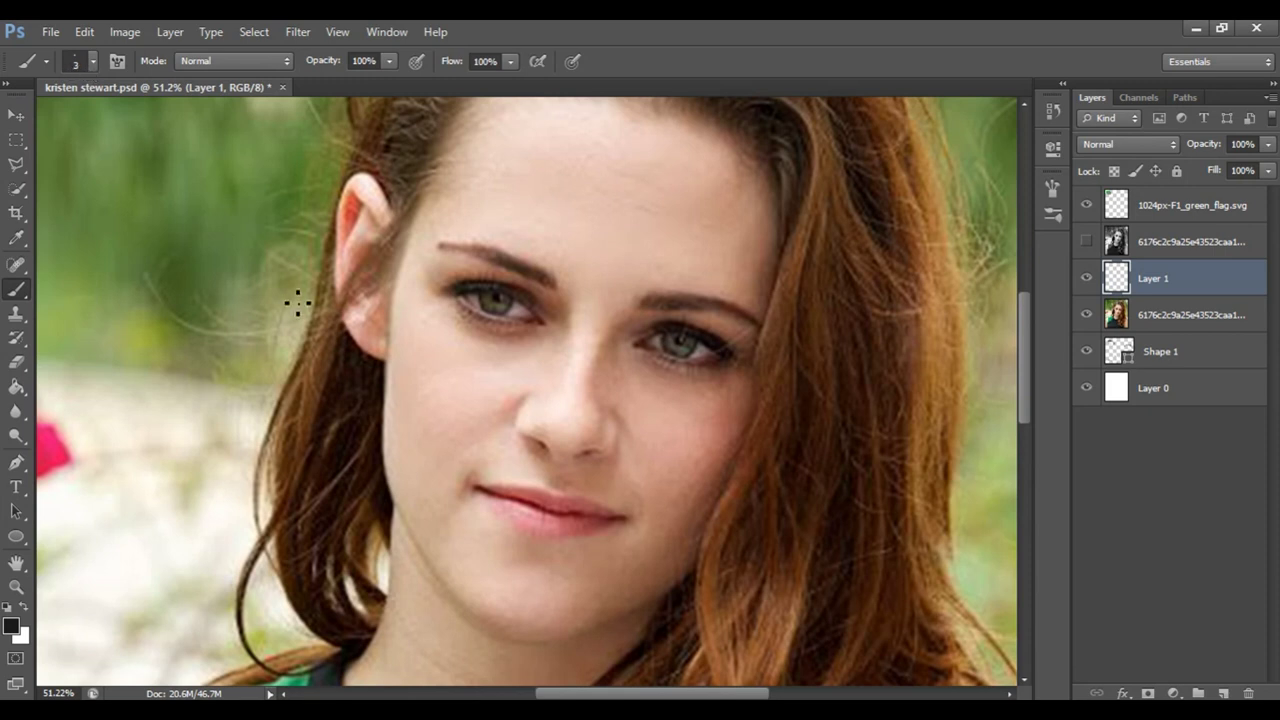
left_click_drag(585, 375, 576, 382)
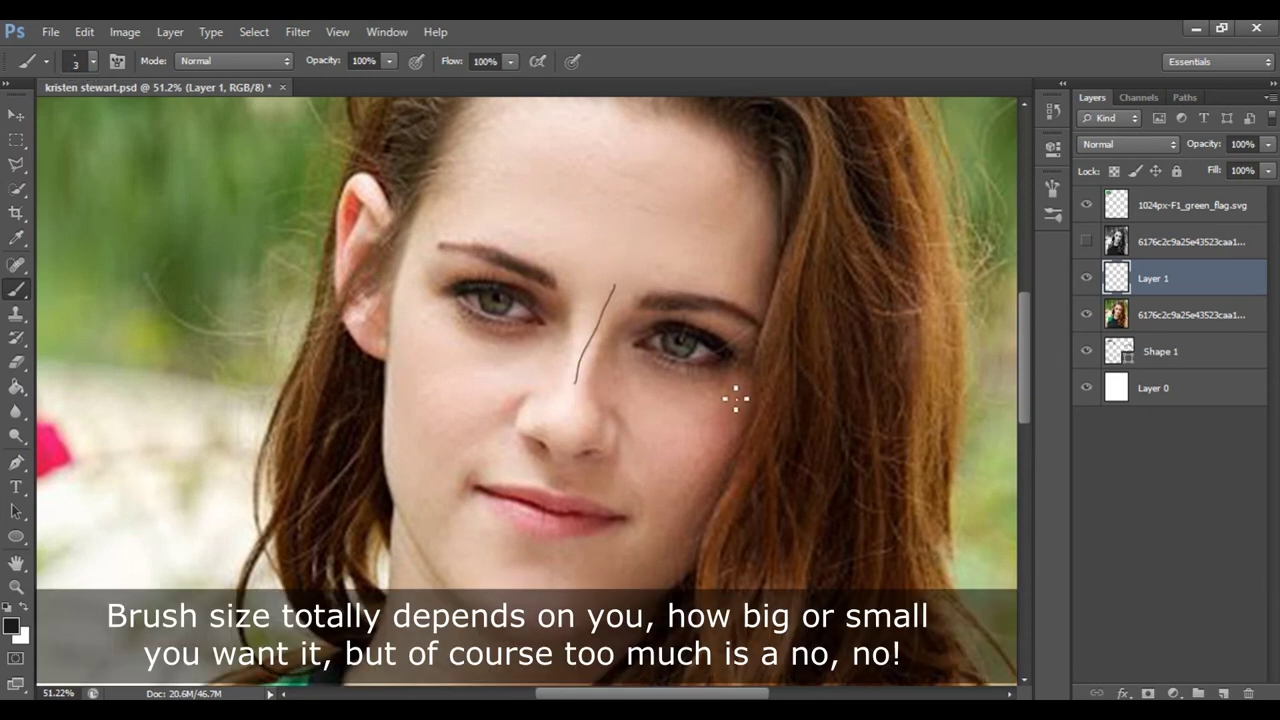
key("ctrl+z")
left_click_drag(591, 352, 578, 366)
key("ctrl+z")
key("z")
mouse_move(470, 320)
left_mouse_down()
mouse_move(1108, 285)
mouse_move(1120, 333)
left_mouse_up()
mouse_move(752, 293)
left_mouse_down()
mouse_move(677, 300)
mouse_move(580, 234)
mouse_move(609, 251)
mouse_move(640, 242)
mouse_move(623, 246)
mouse_move(651, 257)
mouse_move(531, 257)
mouse_move(726, 257)
left_mouse_up()
key("p")
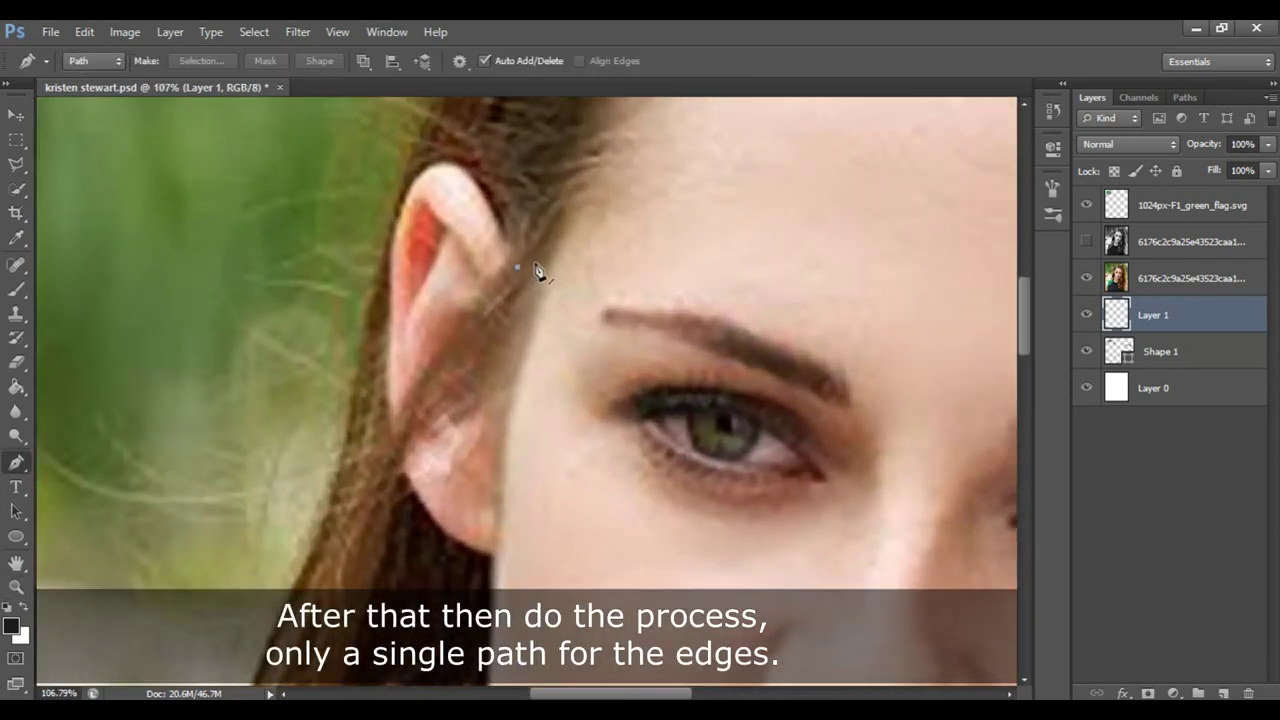
Trace a pen path down the ear edge and along the left jaw
left_click(517, 267)
left_click(399, 212)
left_click(390, 267)
left_click_drag(390, 426, 398, 462)
left_click(410, 521)
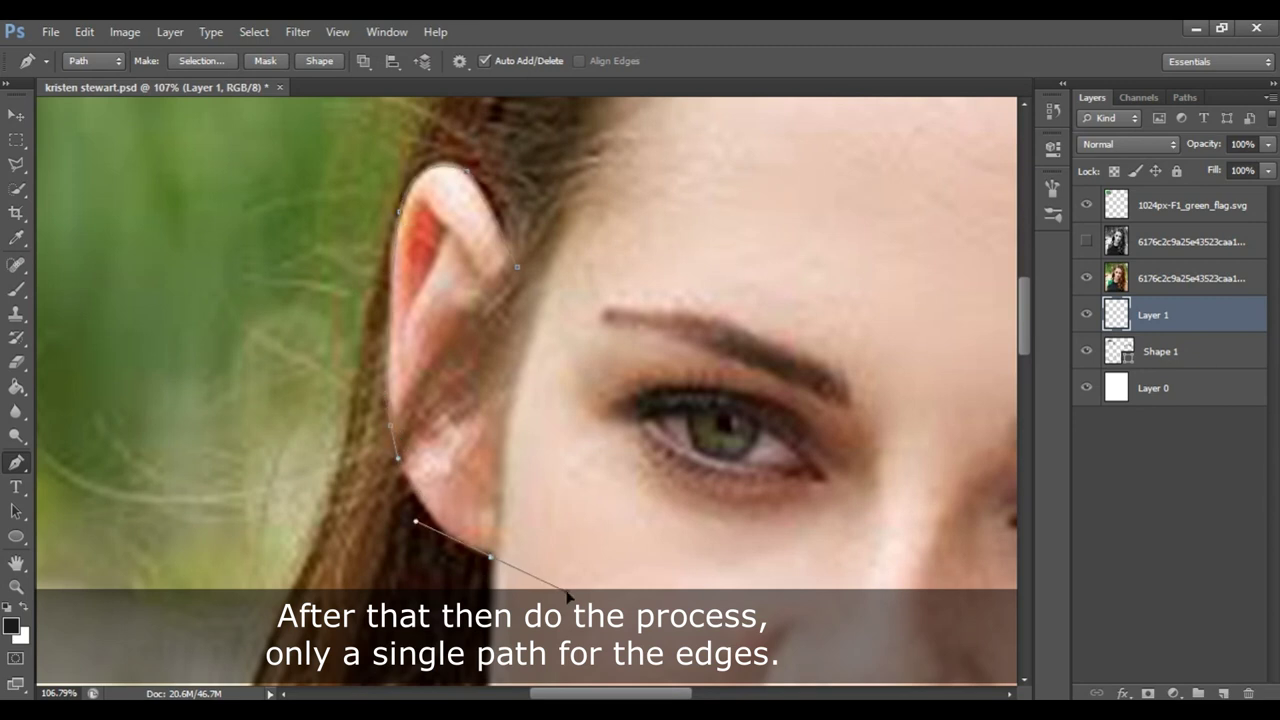
scroll(530, 430, "down", 5)
left_click(490, 316)
left_click(487, 465)
scroll(487, 465, "down", 5)
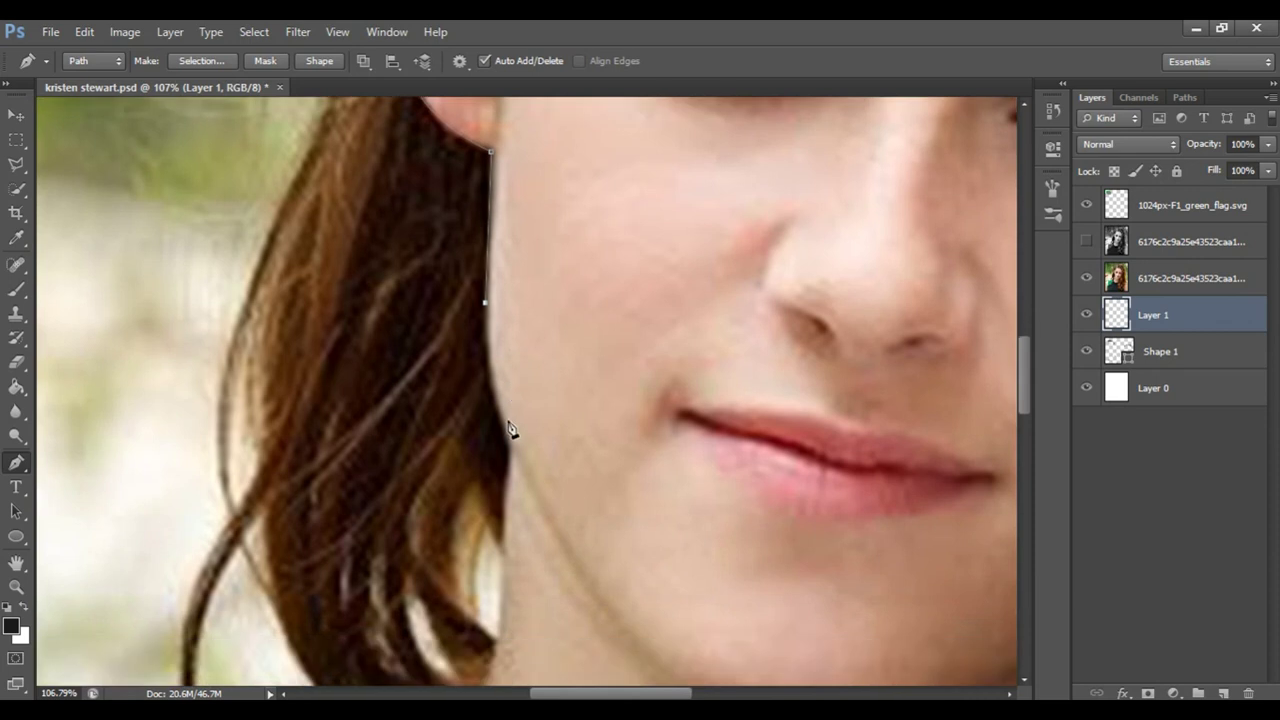
left_click_drag(552, 436, 638, 562)
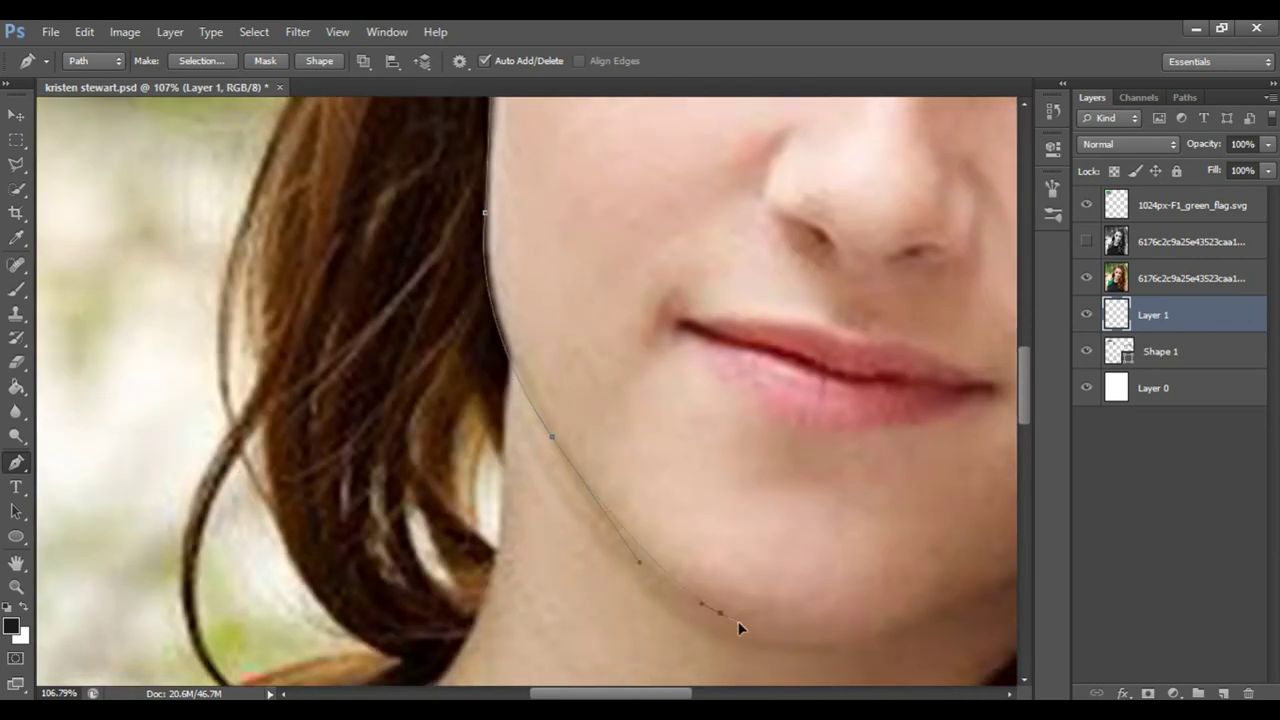
left_click_drag(737, 623, 449, 386)
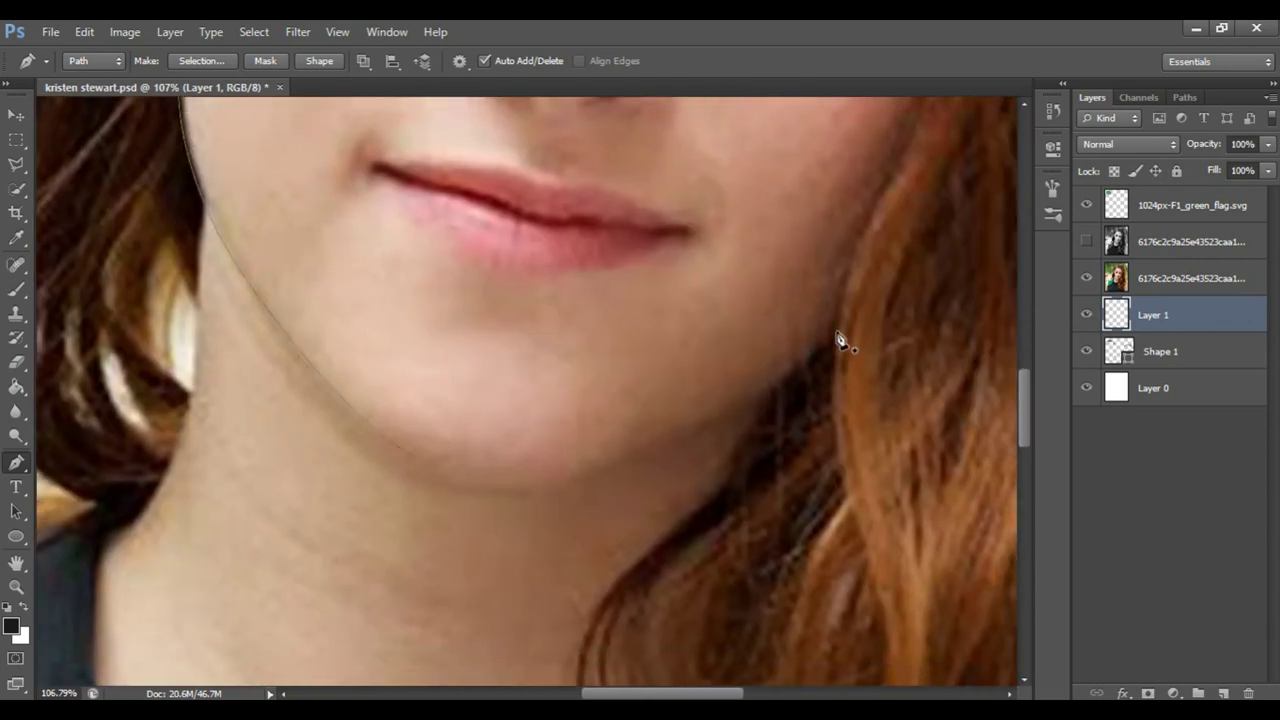
Trace paths along the right cheek and jaw, then down the neck edge
left_click(836, 333)
left_click_drag(528, 490, 421, 471)
mouse_move(548, 555)
left_mouse_down()
mouse_move(670, 500)
mouse_move(794, 520)
left_mouse_up()
left_click(551, 443, "ctrl")
scroll(545, 435, "up", 3)
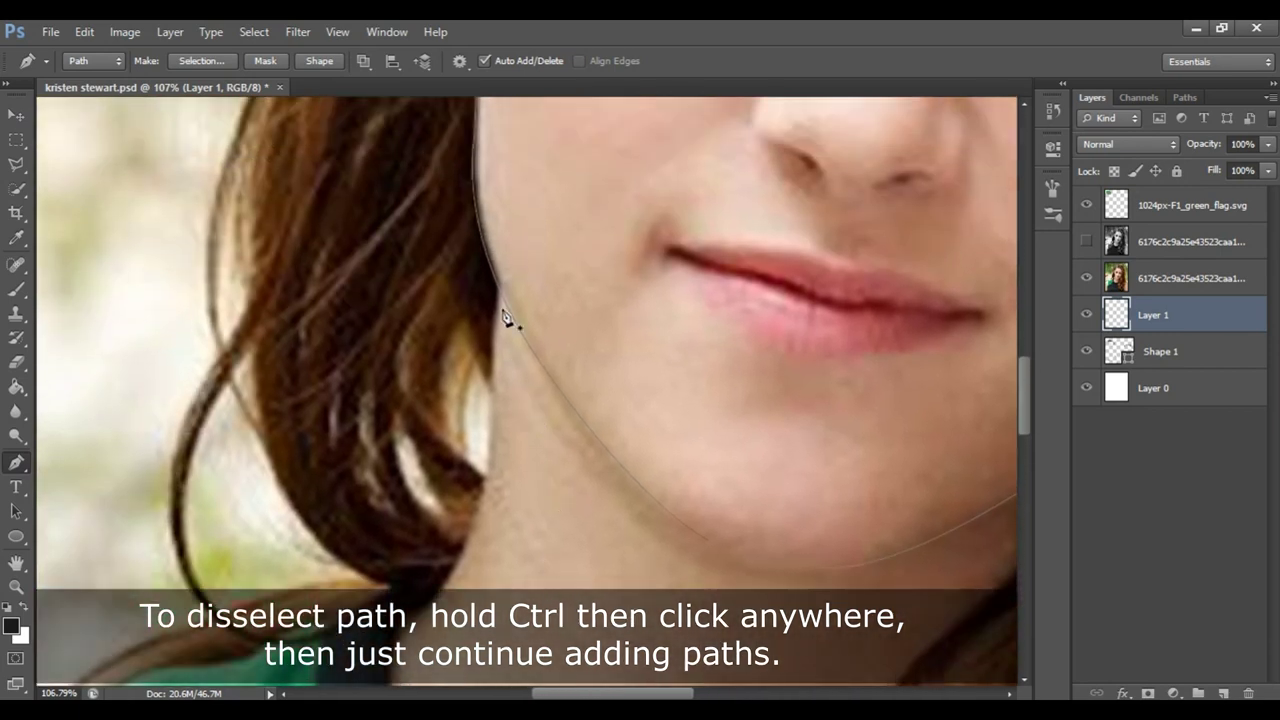
left_click_drag(495, 387, 495, 400)
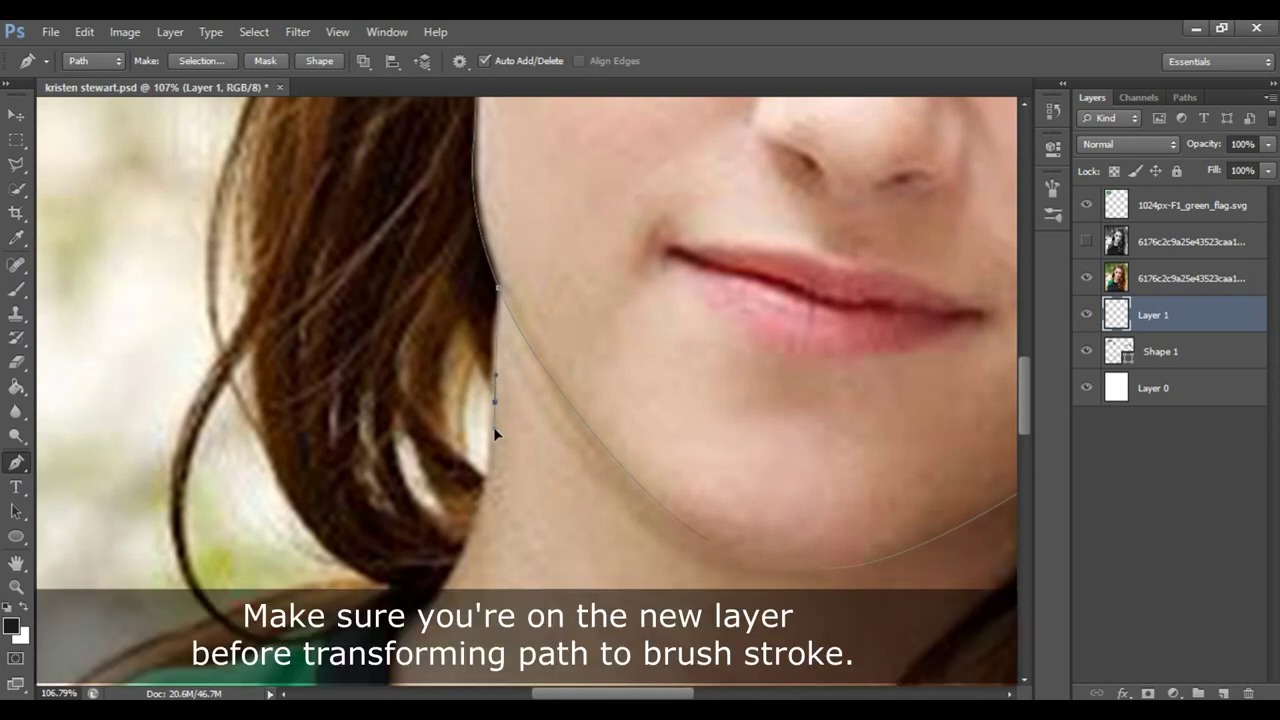
left_click(480, 588)
Hide the photo and zoom out to view the face outline paths on white
left_click(1086, 278)
key("z")
mouse_move(606, 323)
left_mouse_down()
mouse_move(750, 322)
mouse_move(652, 340)
left_mouse_up()
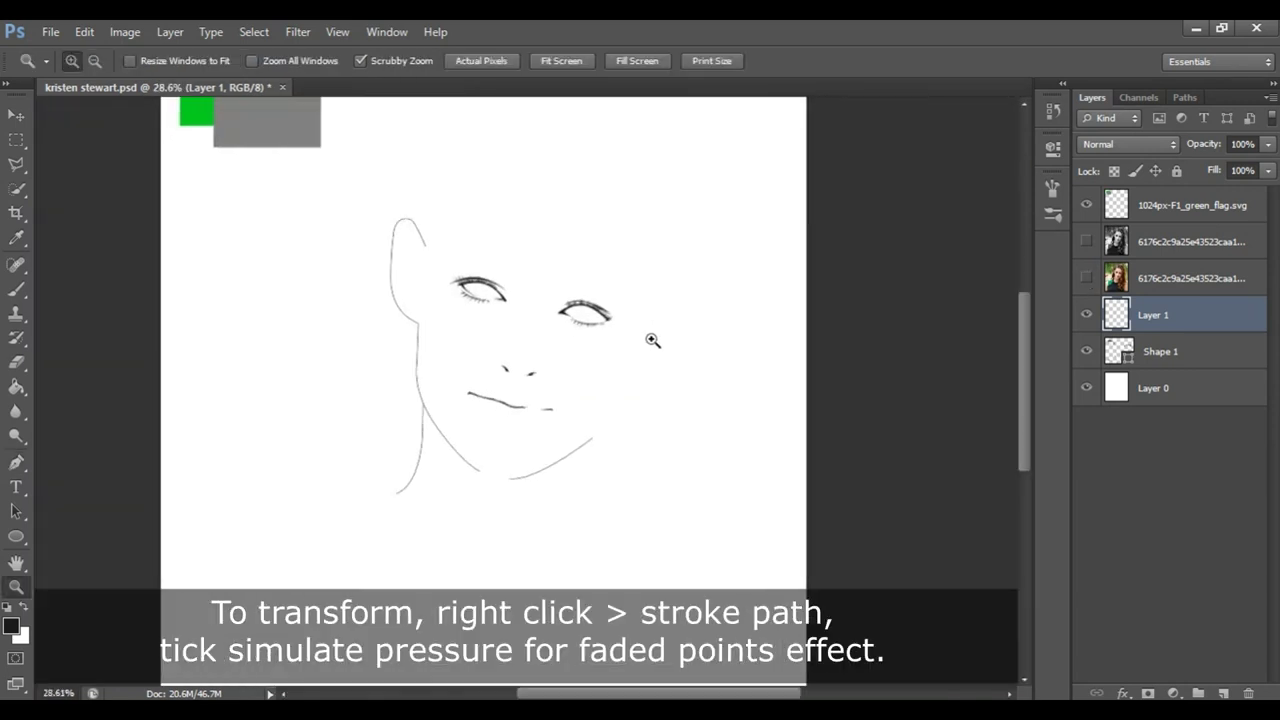
Stroke the existing paths with the brush using simulated pressure, then reselect Layer 1
key("p")
right_click(496, 320)
left_click(594, 446)
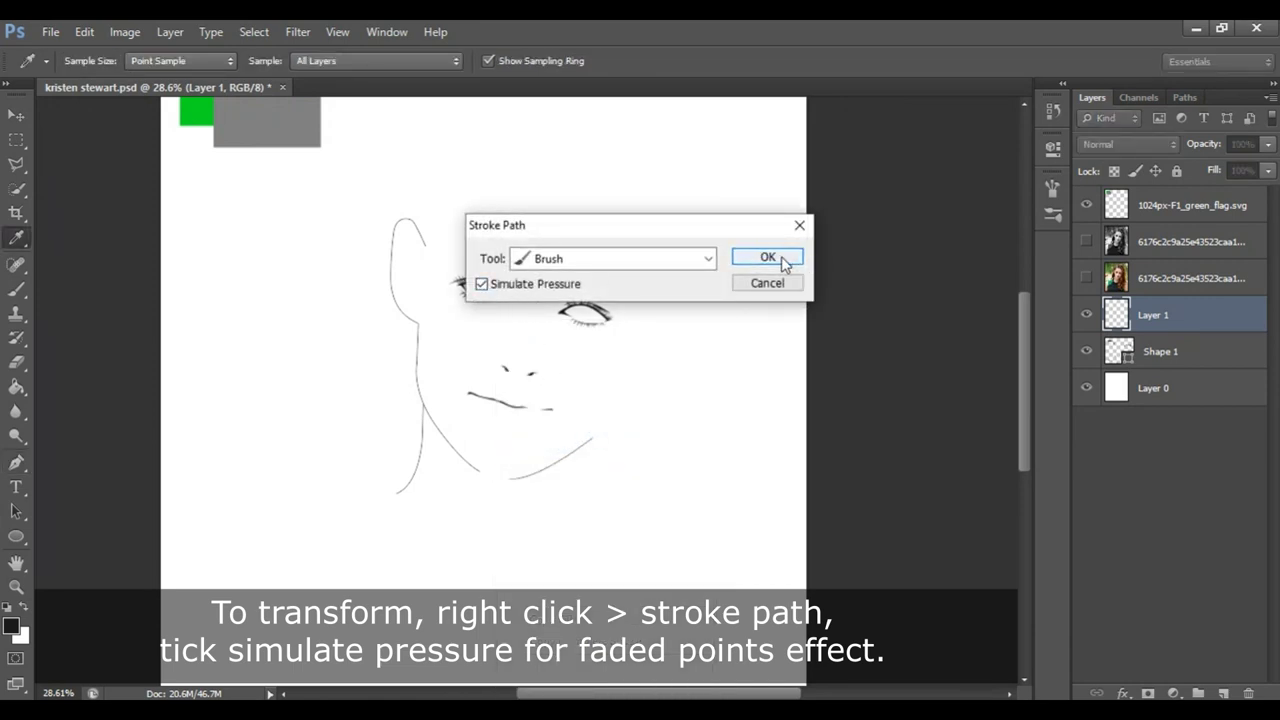
left_click(785, 260)
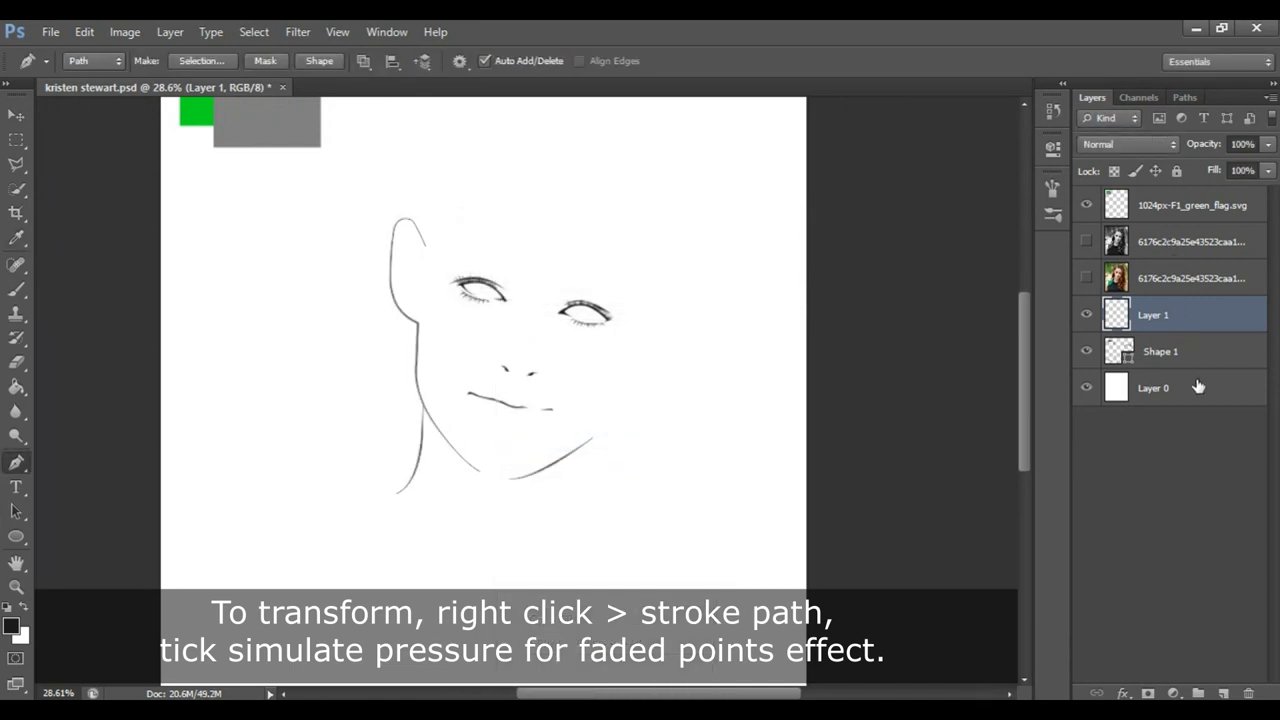
left_click(1195, 387)
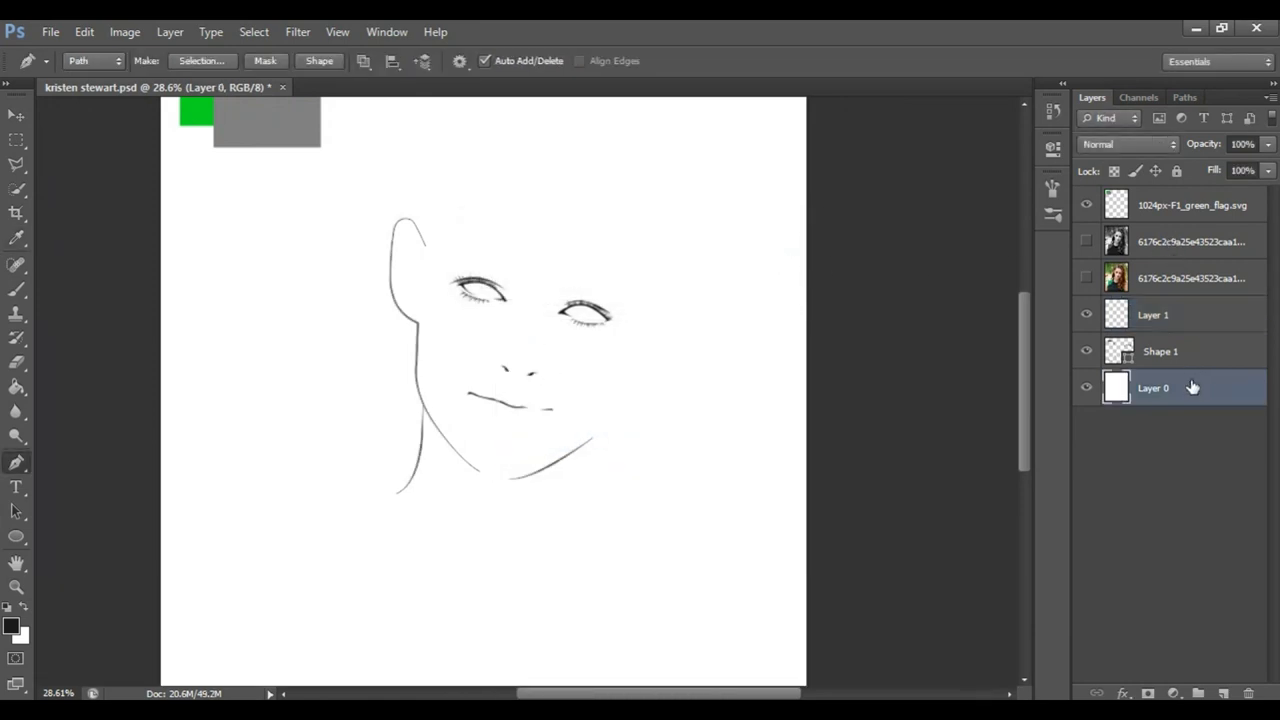
left_click(1150, 325)
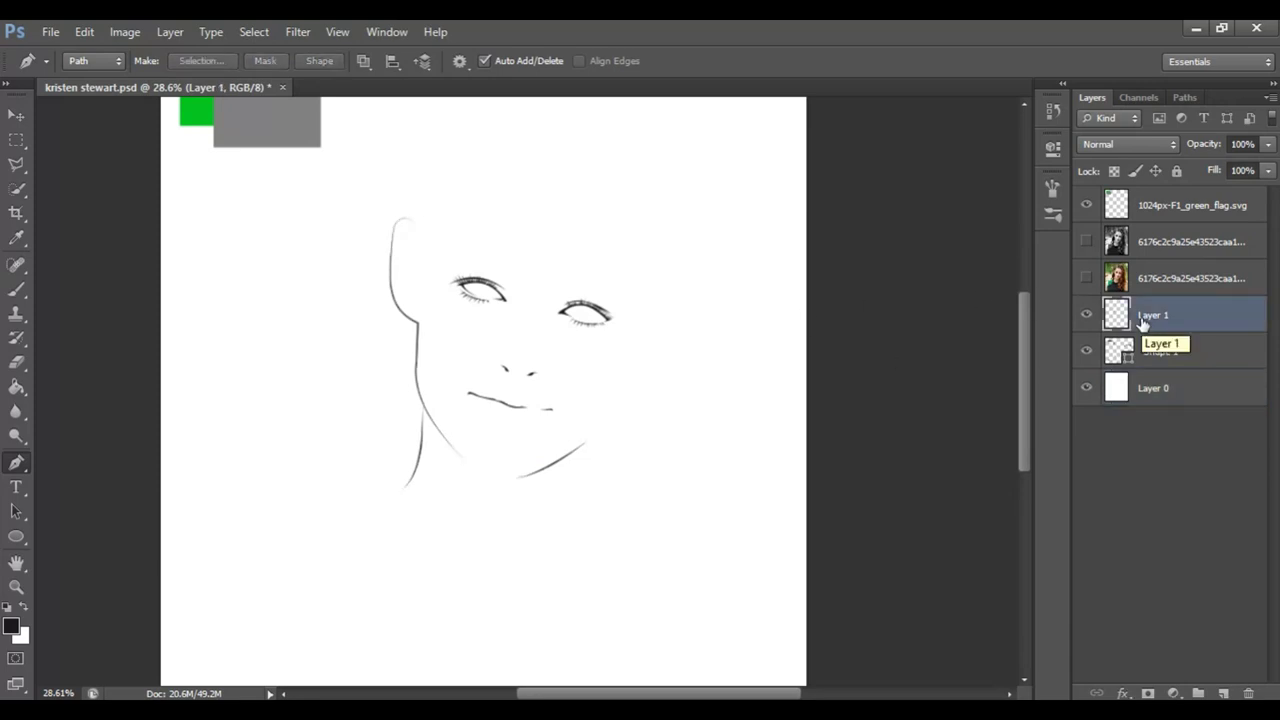
Show the colour photo, zoom in on the ear, and trace its left edge
key("z")
left_click_drag(445, 435, 489, 452)
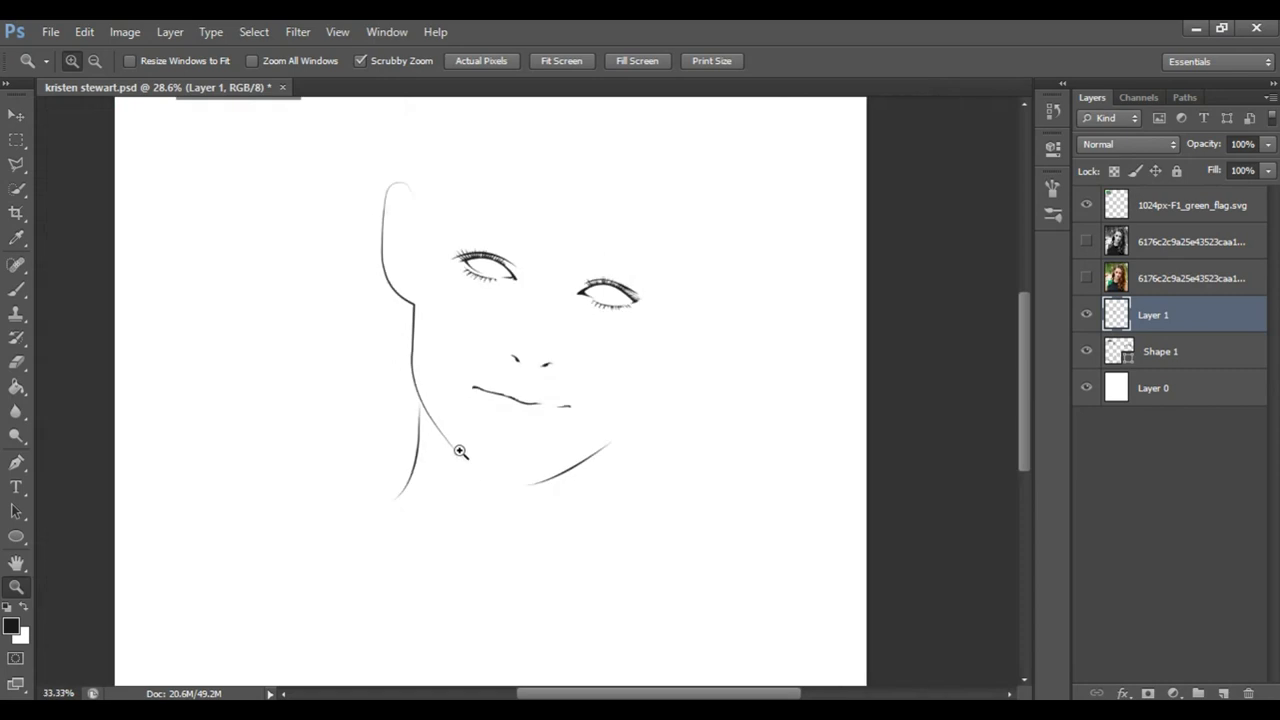
left_click(1086, 278)
left_click_drag(476, 240, 377, 314)
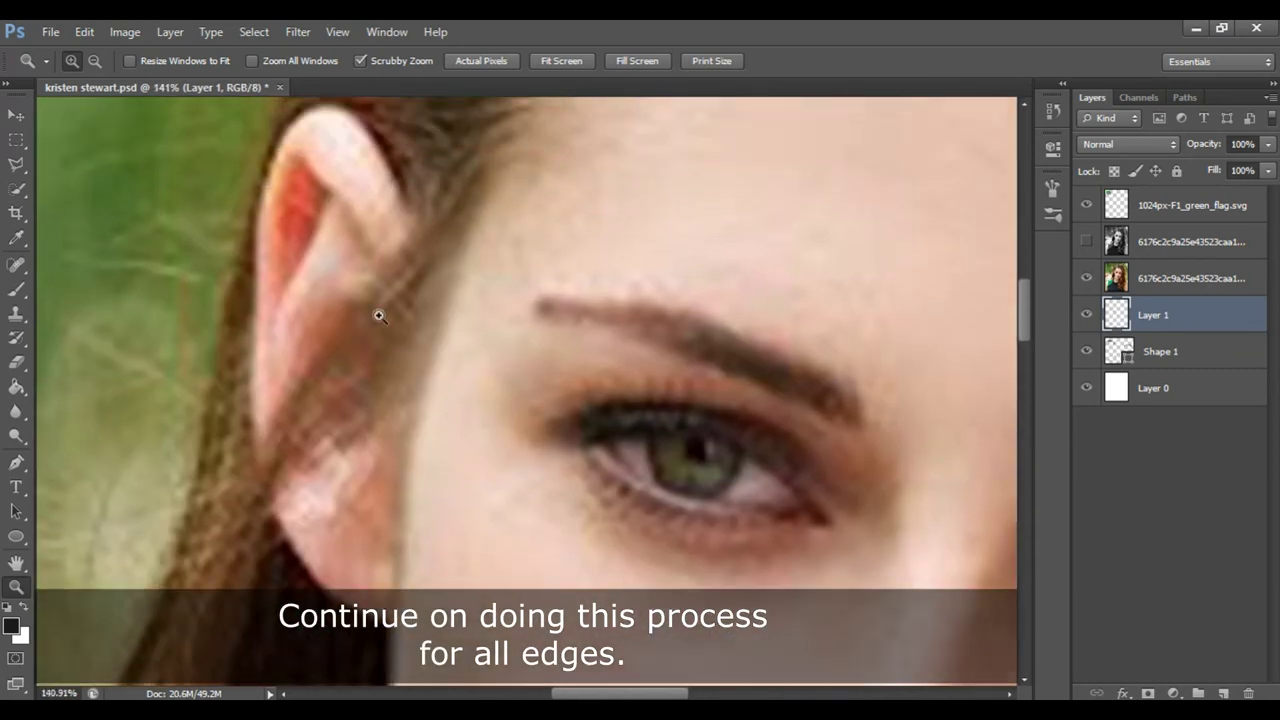
scroll(377, 314, "up", 1)
key("p")
left_click(374, 309)
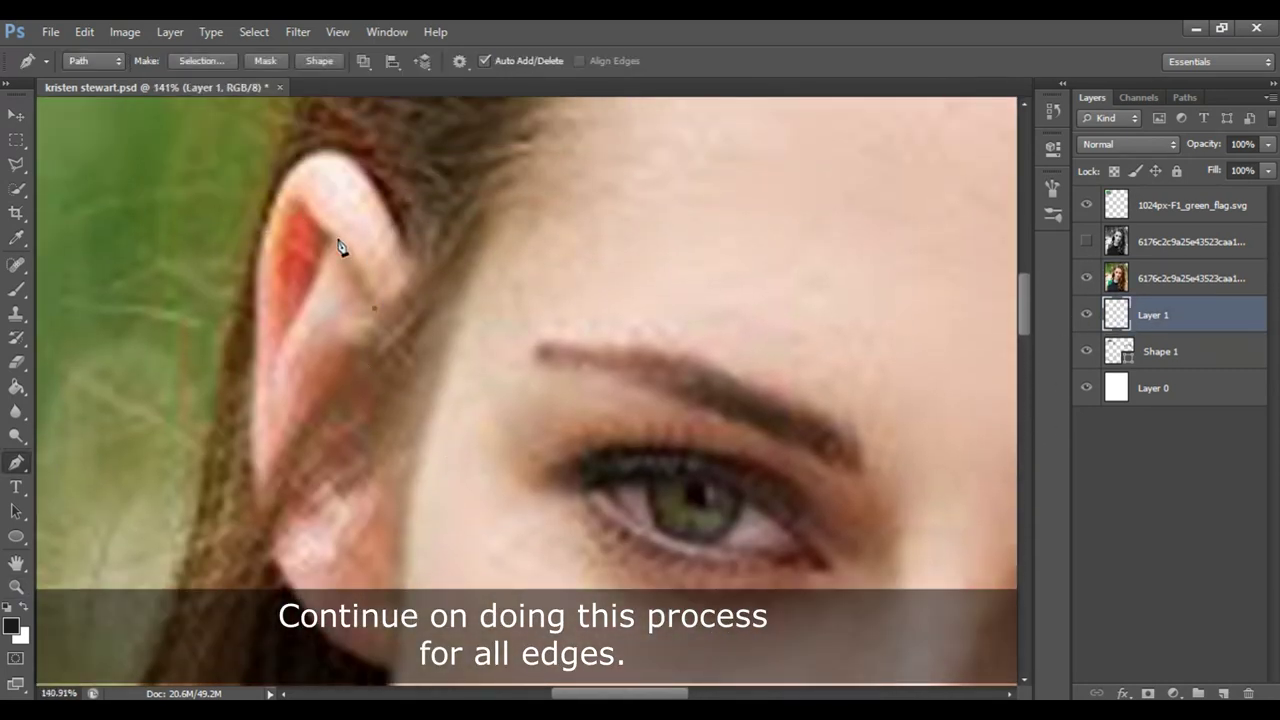
mouse_move(270, 362)
left_mouse_down()
mouse_move(291, 423)
mouse_move(303, 310)
left_mouse_up()
Continue the path down the neck, along the neckline, to the left shoulder
key("ctrl+0")
left_click_drag(540, 314, 583, 314)
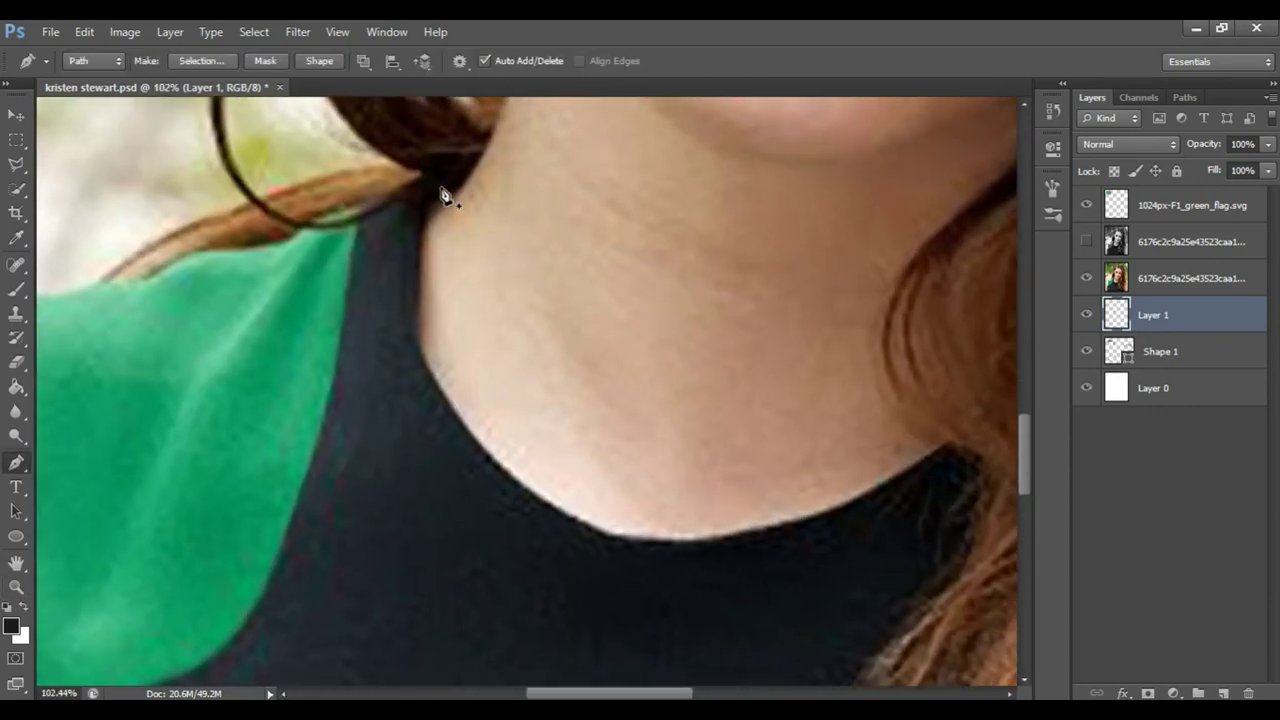
left_click_drag(463, 420, 546, 521)
mouse_move(797, 520)
left_mouse_down()
mouse_move(931, 466)
mouse_move(729, 457)
left_mouse_up()
left_click_drag(534, 323, 934, 423)
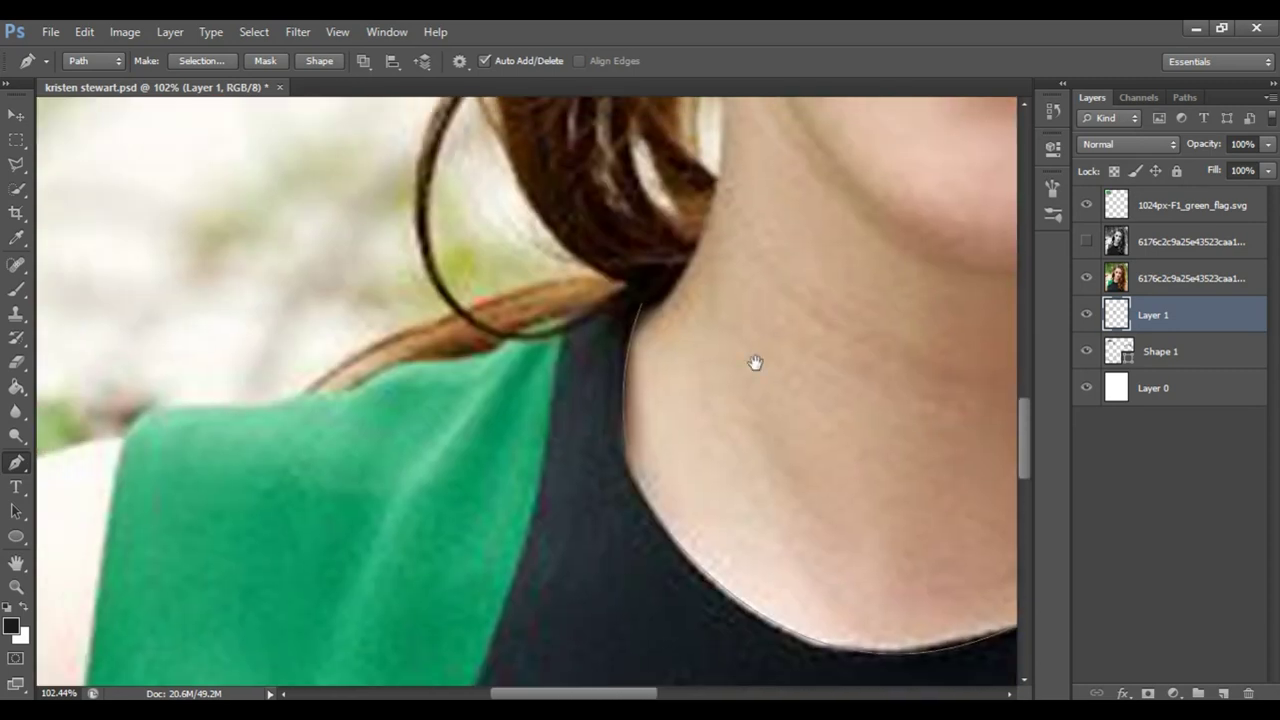
left_click_drag(643, 281, 570, 318)
left_click(132, 403)
left_click_drag(114, 457, 414, 234)
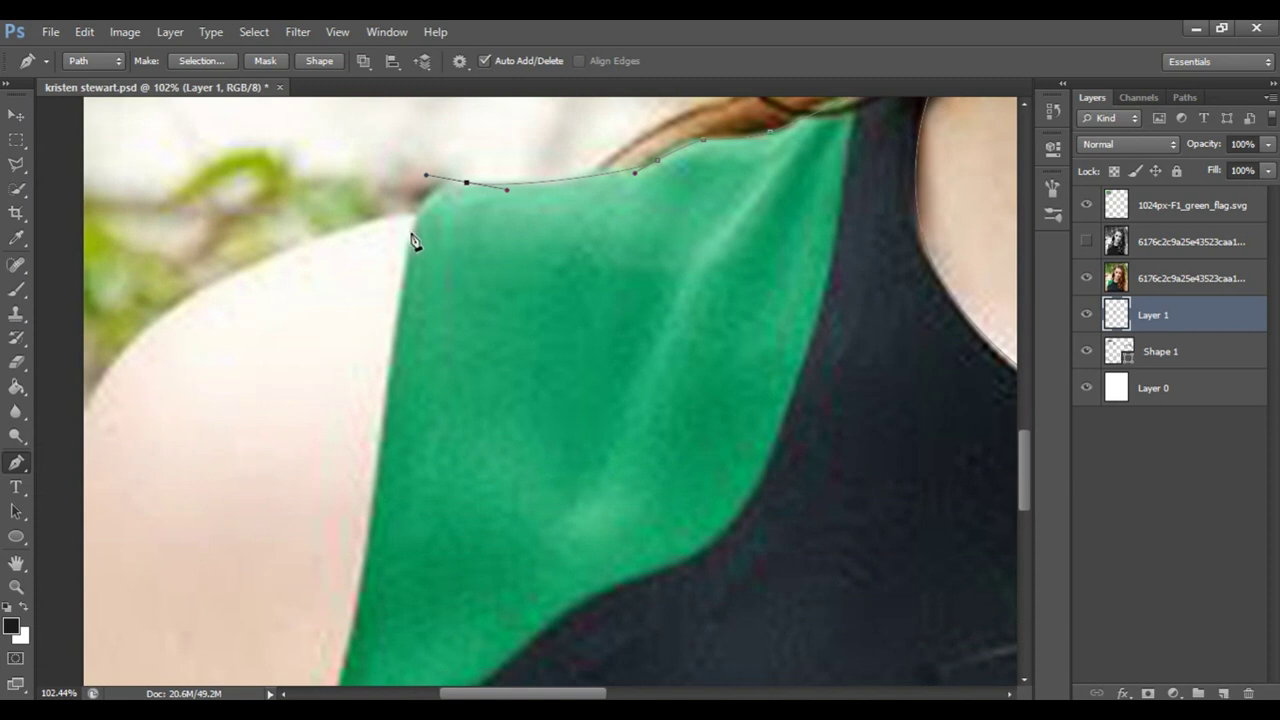
Extend the path along the left shoulder edge and down the arm
left_click(401, 290)
scroll(420, 250, "down", 2)
scroll(434, 263, "down", 2)
scroll(370, 392, "down", 2)
left_click(380, 405)
left_click_drag(388, 577, 418, 643)
scroll(418, 643, "down", 3)
left_click_drag(392, 513, 384, 535)
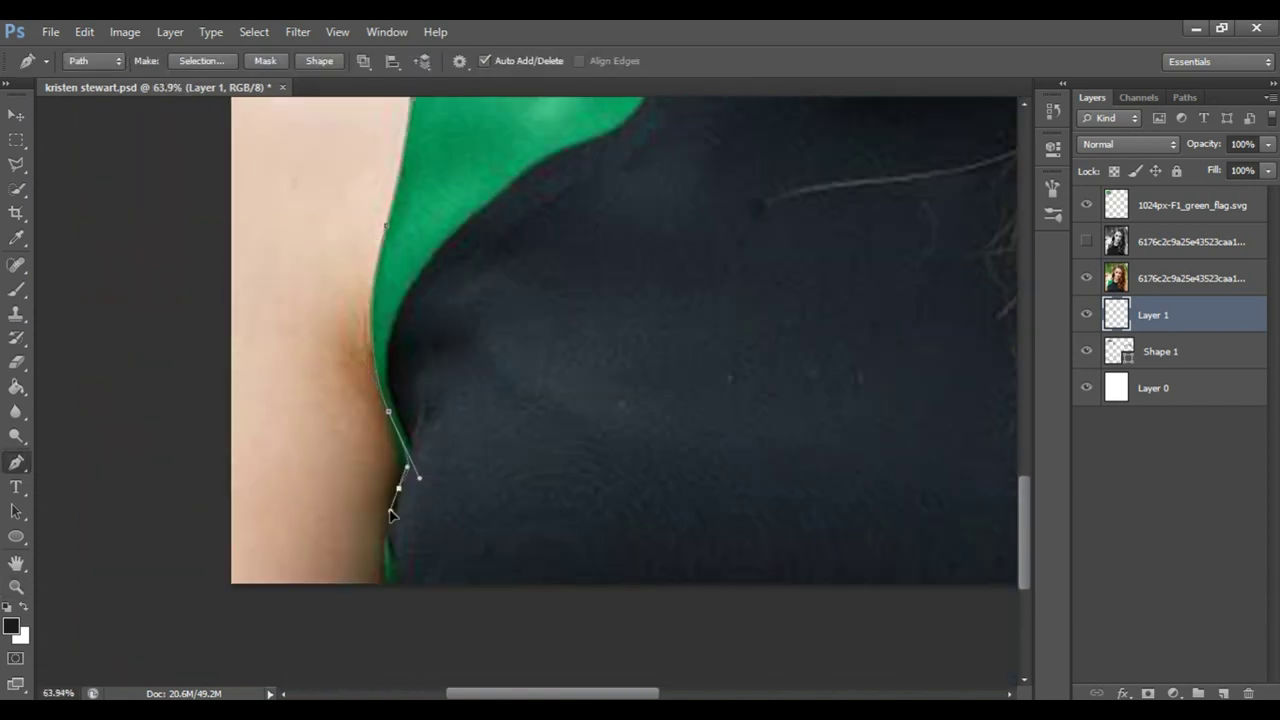
scroll(474, 457, "up", 5)
scroll(557, 546, "right", 2)
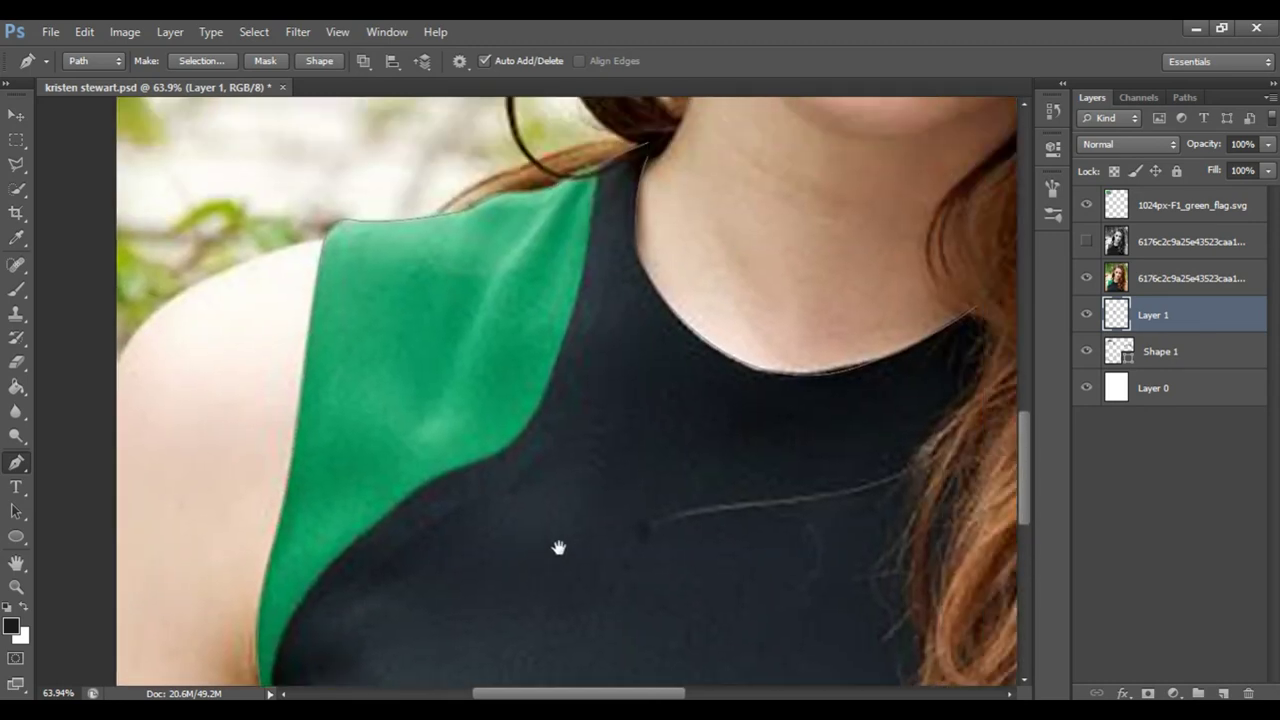
Trace the green strap edges from the neck down to the strap's lower edge
left_click_drag(594, 179, 585, 260)
left_click(532, 423)
scroll(466, 337, "down", 3)
left_click_drag(463, 330, 428, 343)
left_click_drag(334, 422, 316, 447)
scroll(337, 380, "down", 3)
left_click(272, 411)
left_click(288, 471)
left_click_drag(284, 516, 275, 545)
scroll(386, 500, "up", 4)
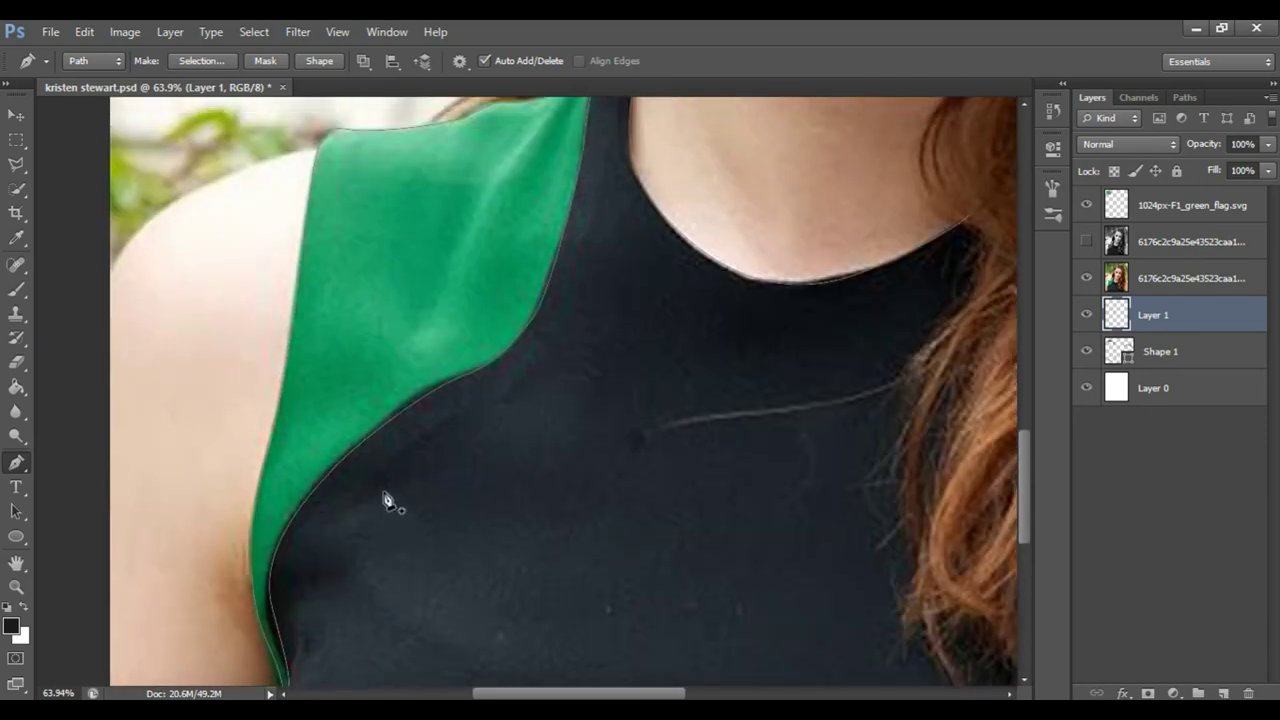
left_click_drag(110, 320, 86, 428)
Curve the path down the strap edges and along the right shoulder, then zoom out
key("h")
left_click_drag(240, 286, 585, 371)
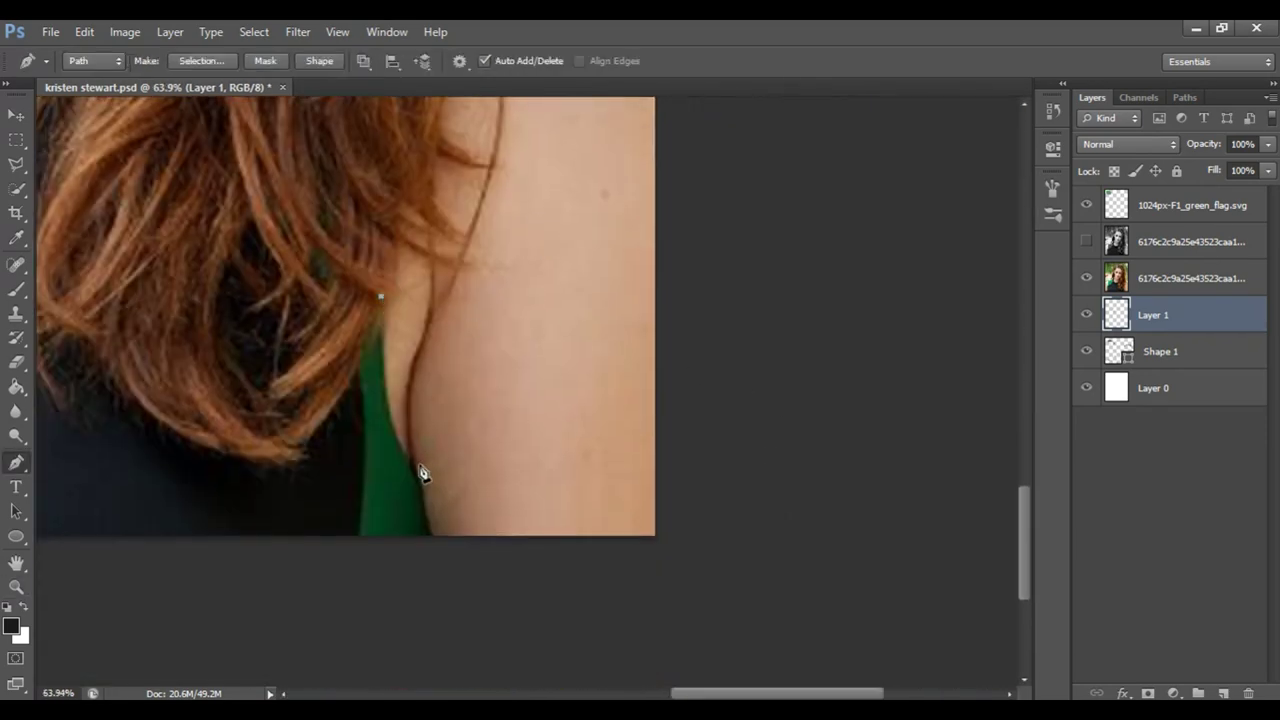
left_click_drag(420, 470, 443, 500)
left_click_drag(355, 553, 324, 605)
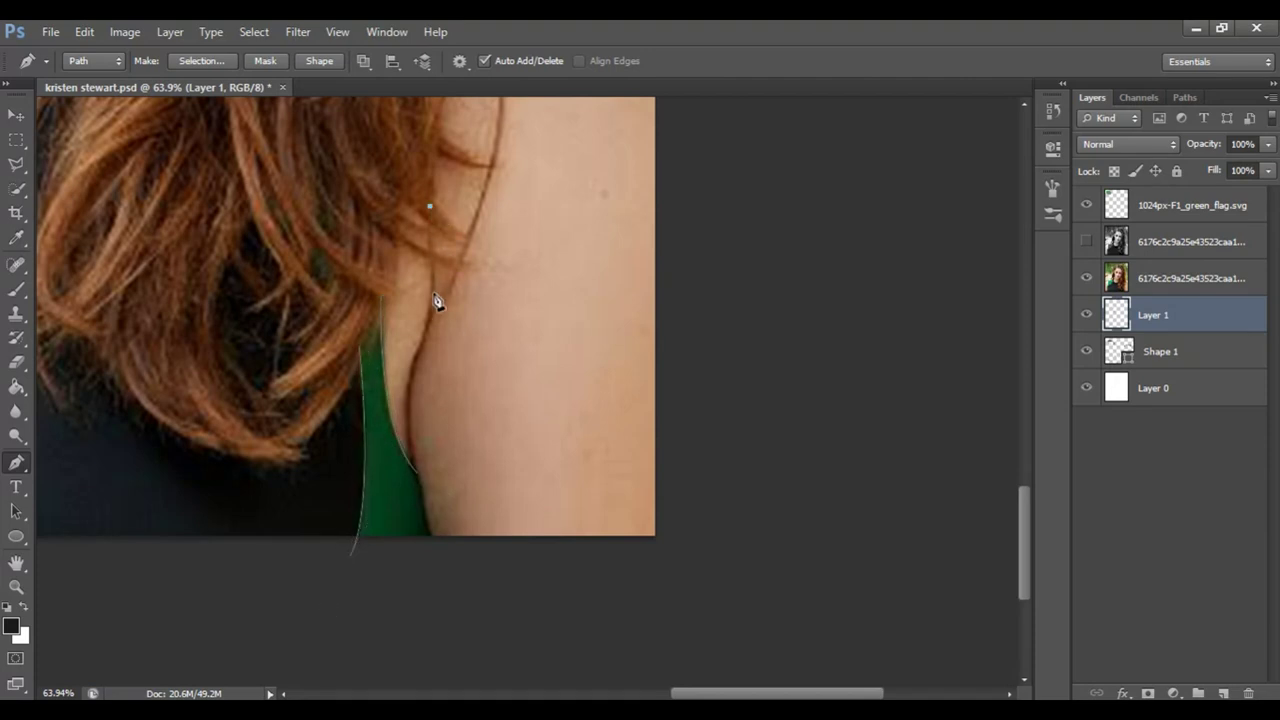
left_click_drag(420, 486, 443, 568)
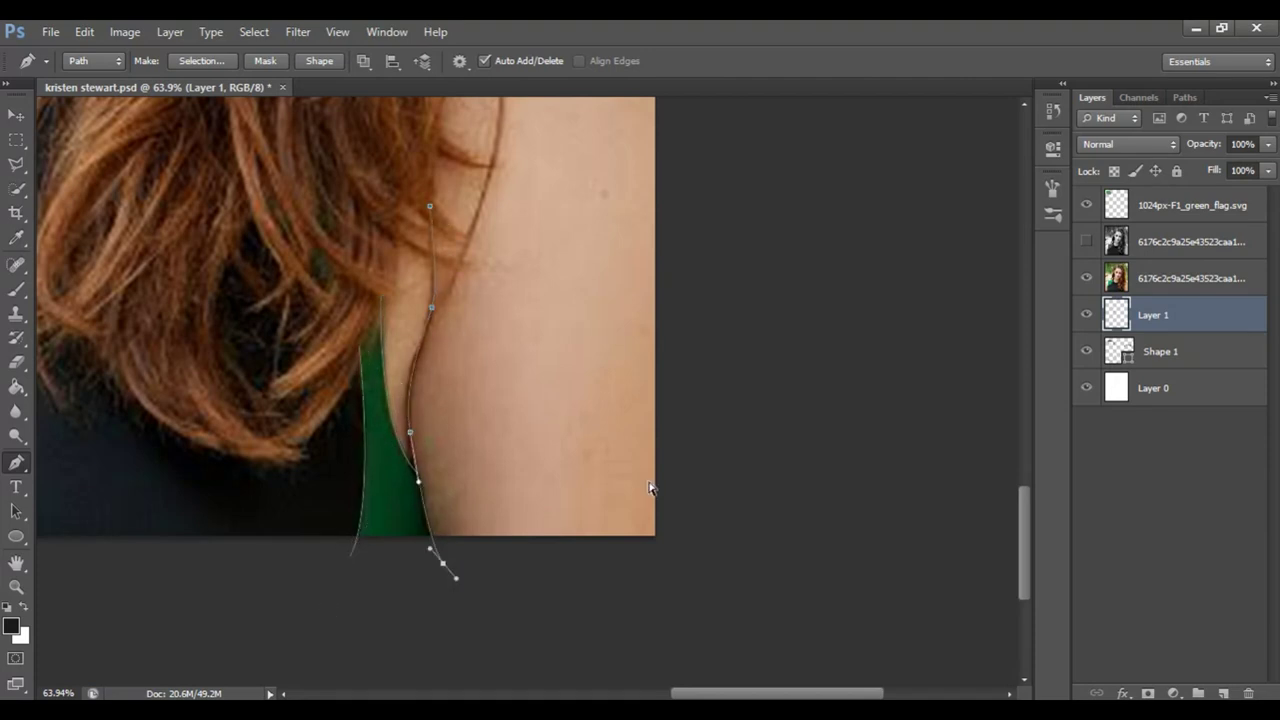
scroll(686, 314, "up", 5)
left_click_drag(686, 348, 764, 472)
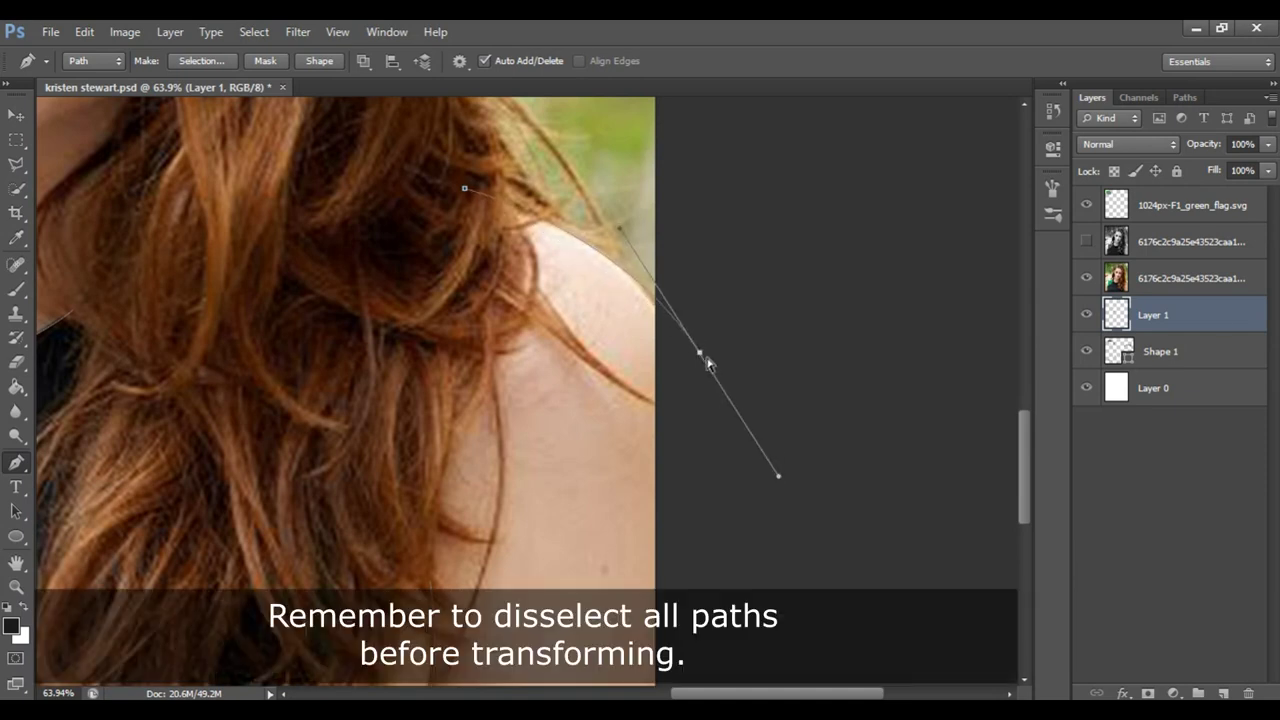
key("z")
mouse_move(806, 289)
left_mouse_down()
mouse_move(619, 219)
mouse_move(604, 276)
left_mouse_up()
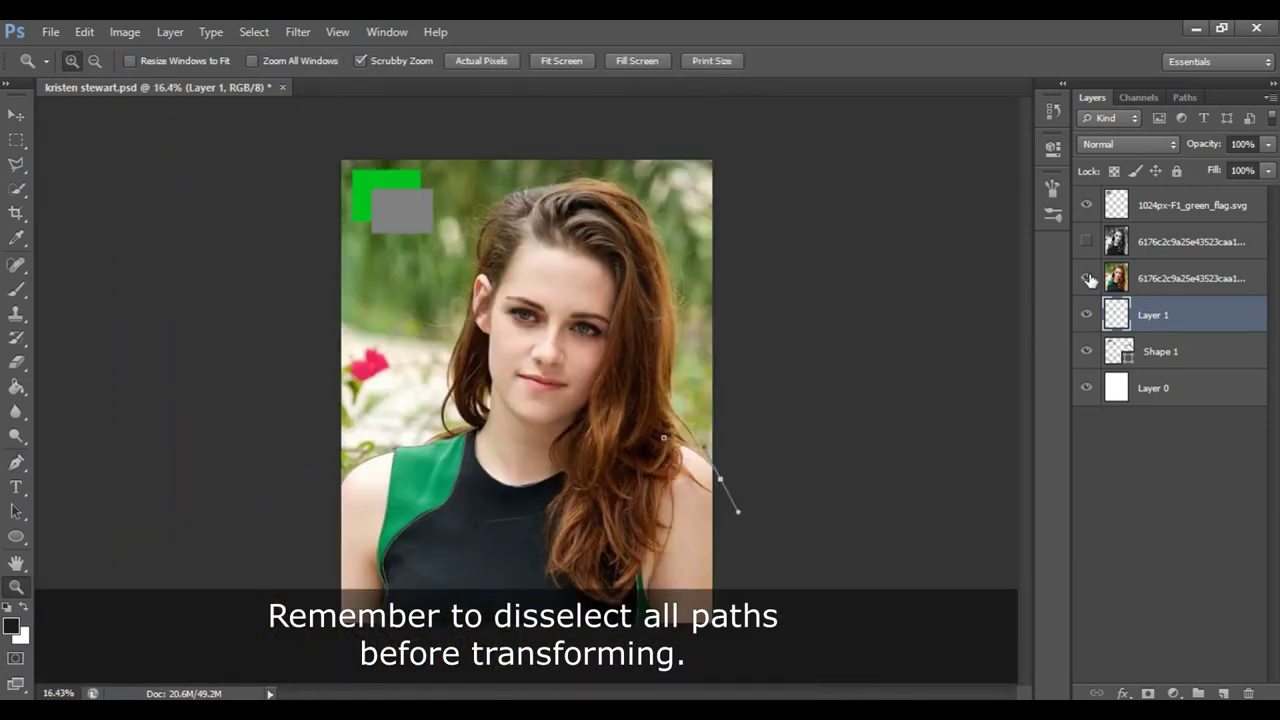
Hide the colour photo and stroke the neckline and shoulder path with the brush
left_click(1087, 278)
key("p")
right_click(643, 323)
left_click(700, 288)
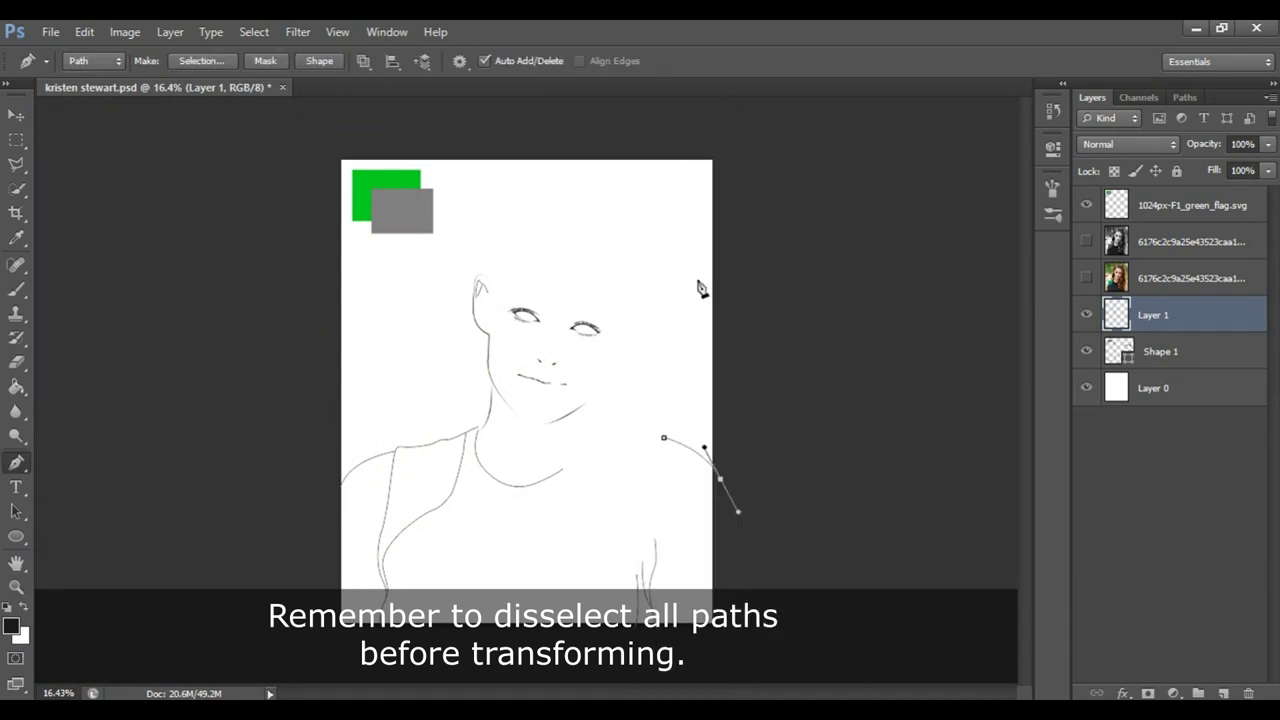
right_click(651, 323)
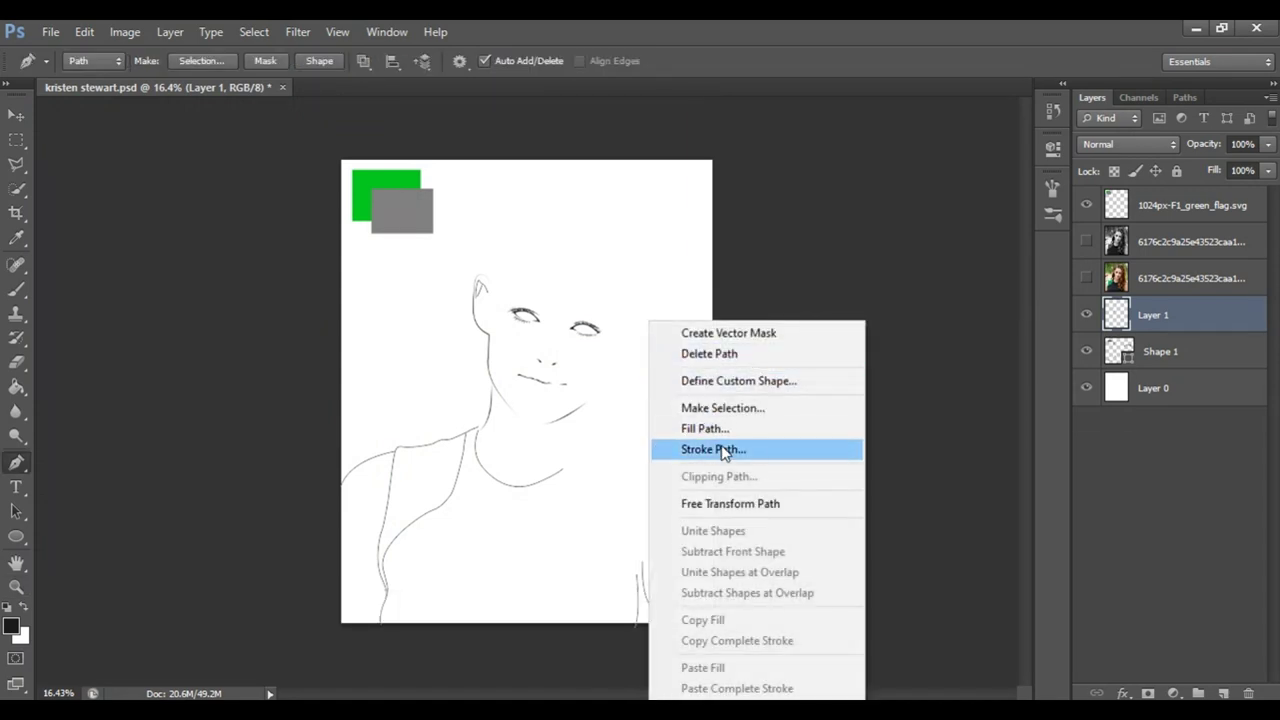
left_click(726, 446)
key("Return")
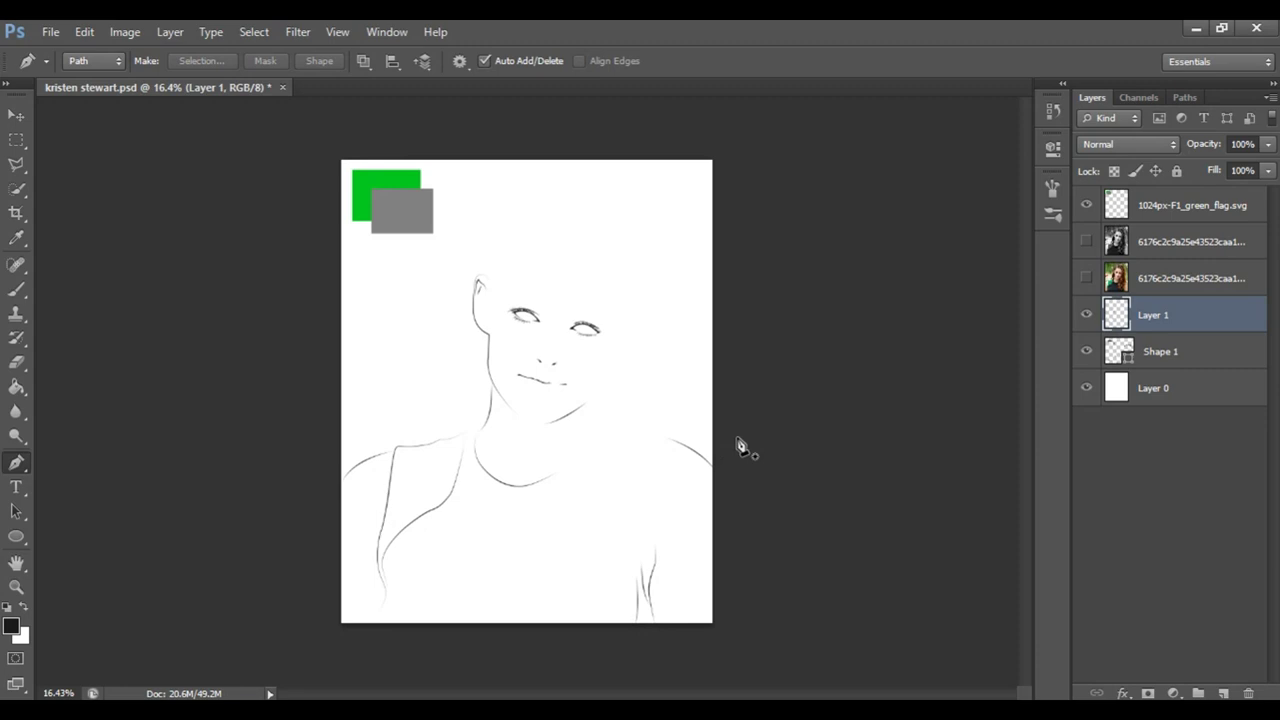
Group Layer 1 and Shape 1 into a folder named 'line art' and show the photo again
key("z")
left_click_drag(538, 575, 545, 555)
left_click(1086, 278)
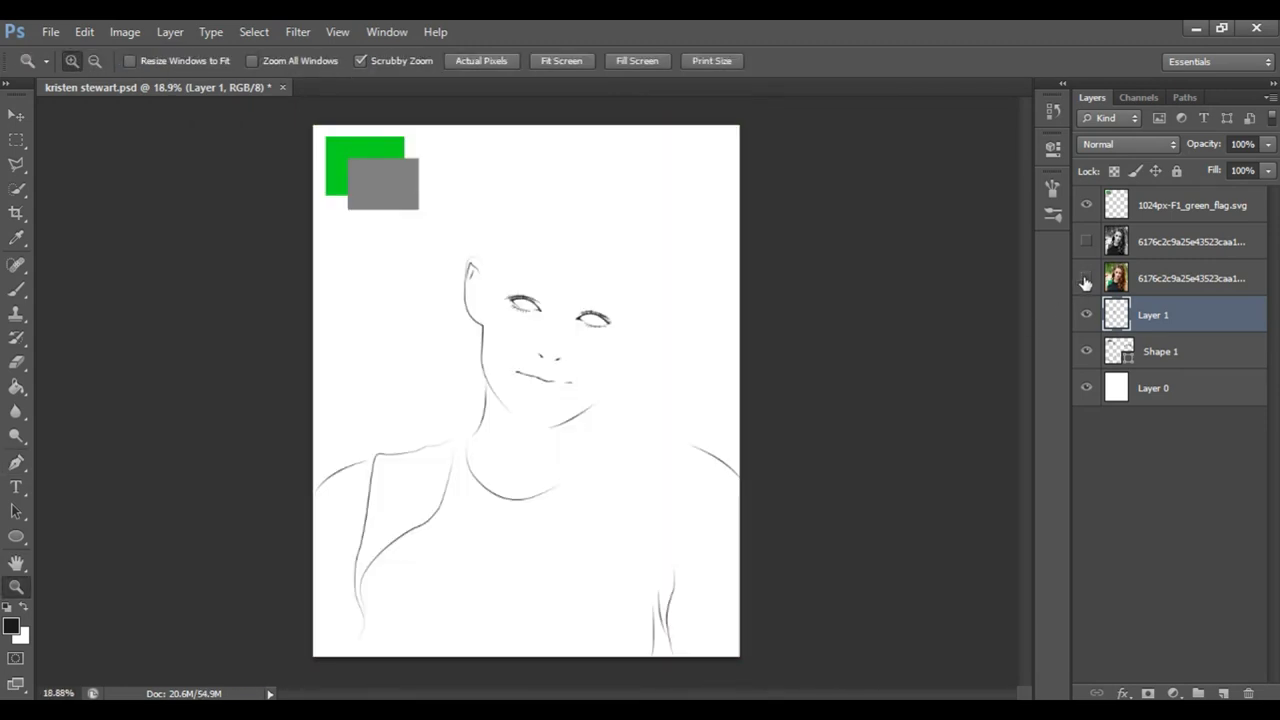
mouse_move(580, 430)
left_mouse_down()
mouse_move(612, 346)
mouse_move(724, 421)
left_mouse_up()
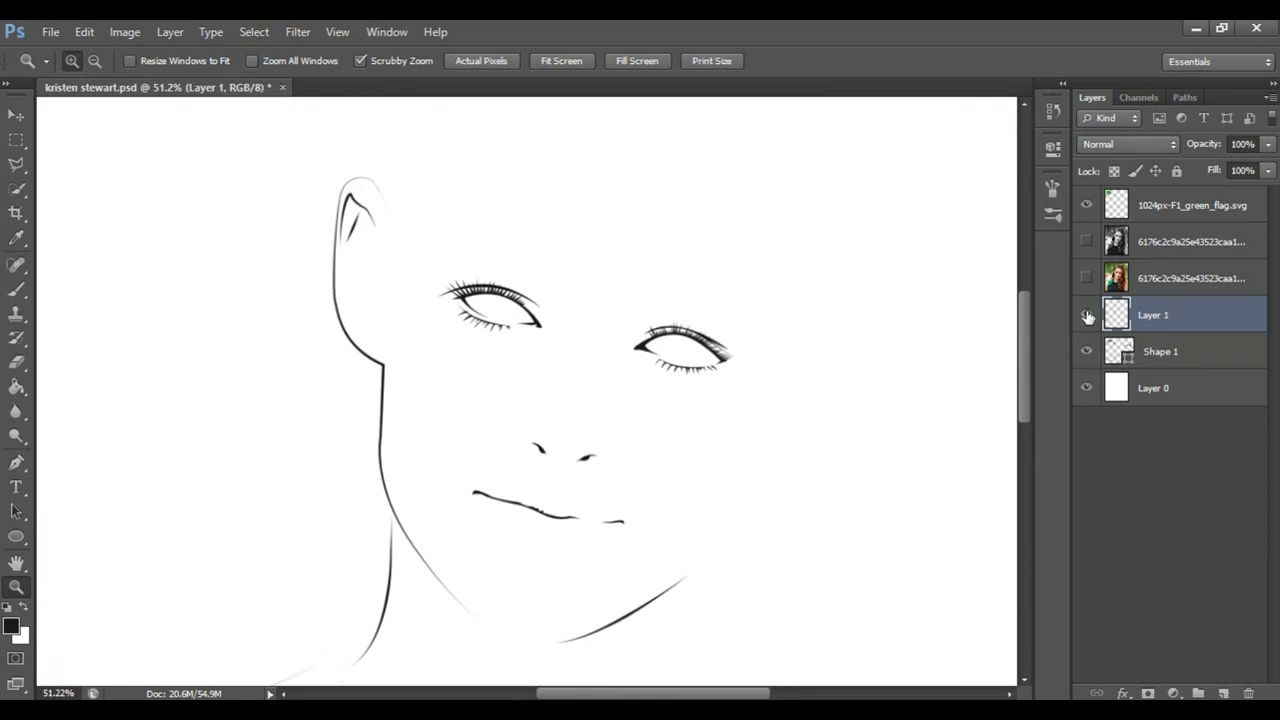
left_click(1190, 358, "shift")
key("ctrl+g")
double_click(1165, 307)
type("line")
key("Return")
mouse_move(760, 320)
left_mouse_down()
mouse_move(513, 445)
mouse_move(605, 435)
left_mouse_up()
left_click(1086, 278)
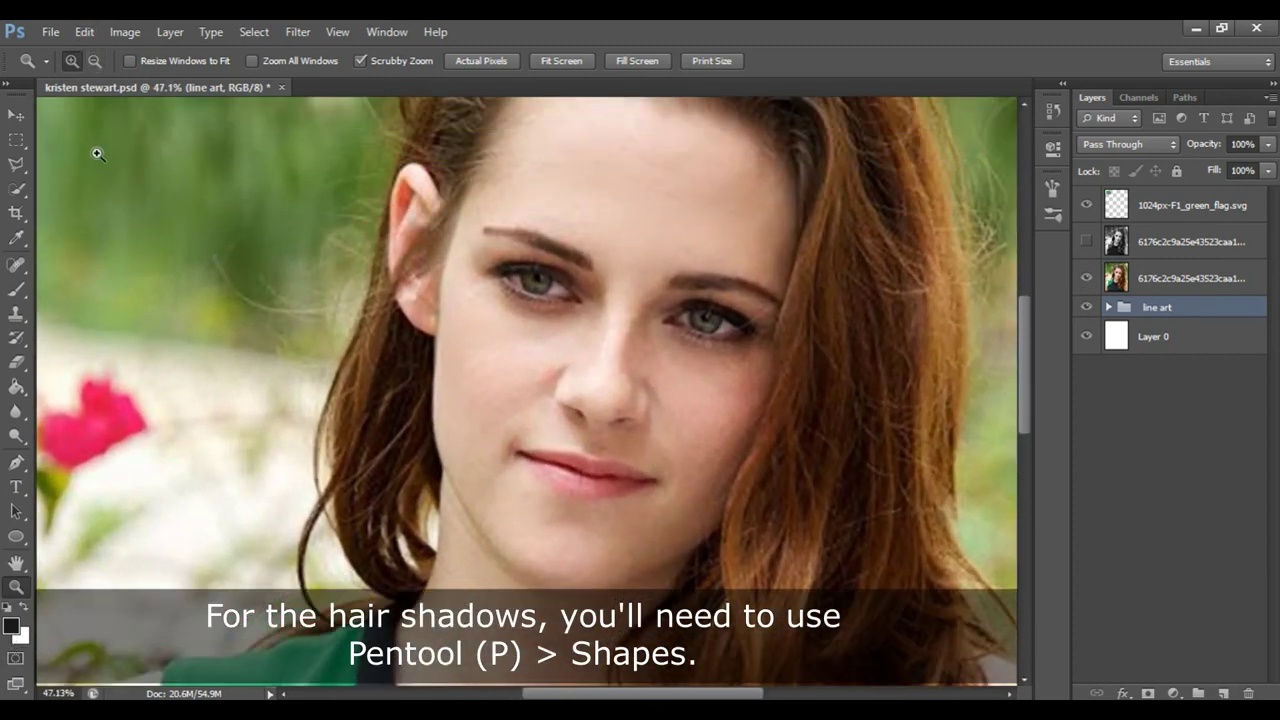
Set the Pen tool to Shape mode and zoom in on the hairline
left_click(16, 462)
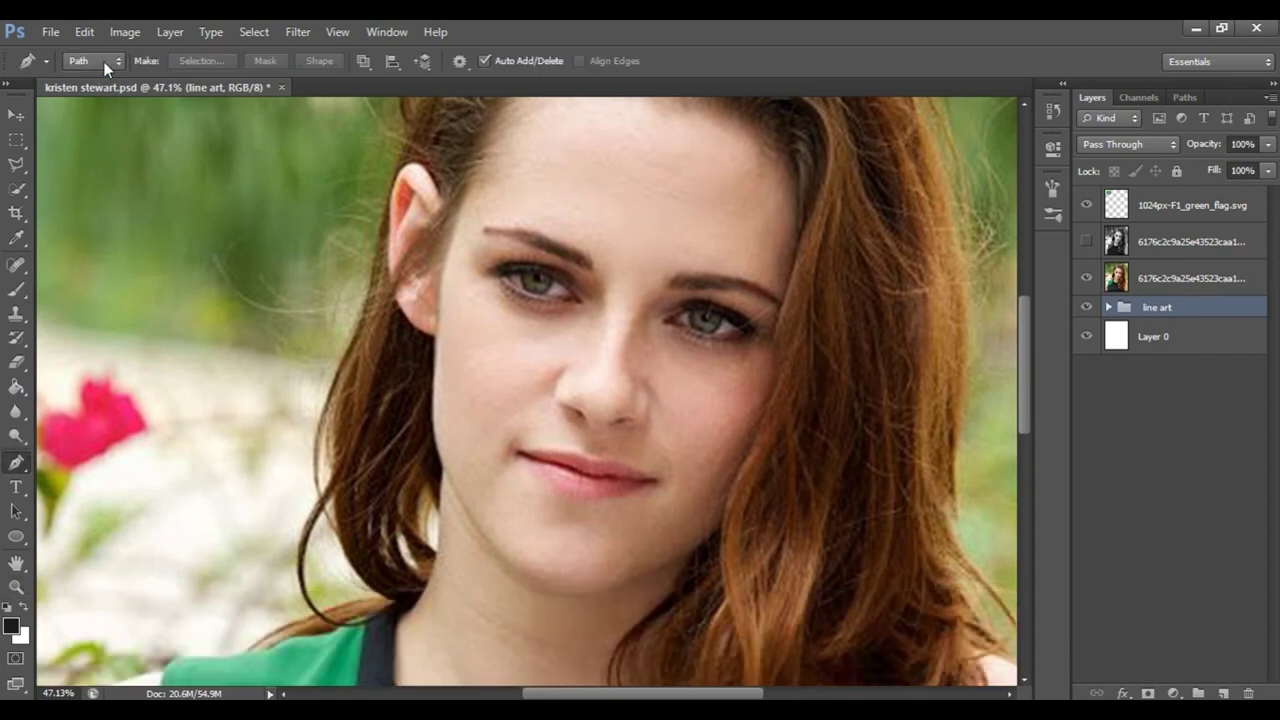
left_click(103, 61)
left_click(90, 80)
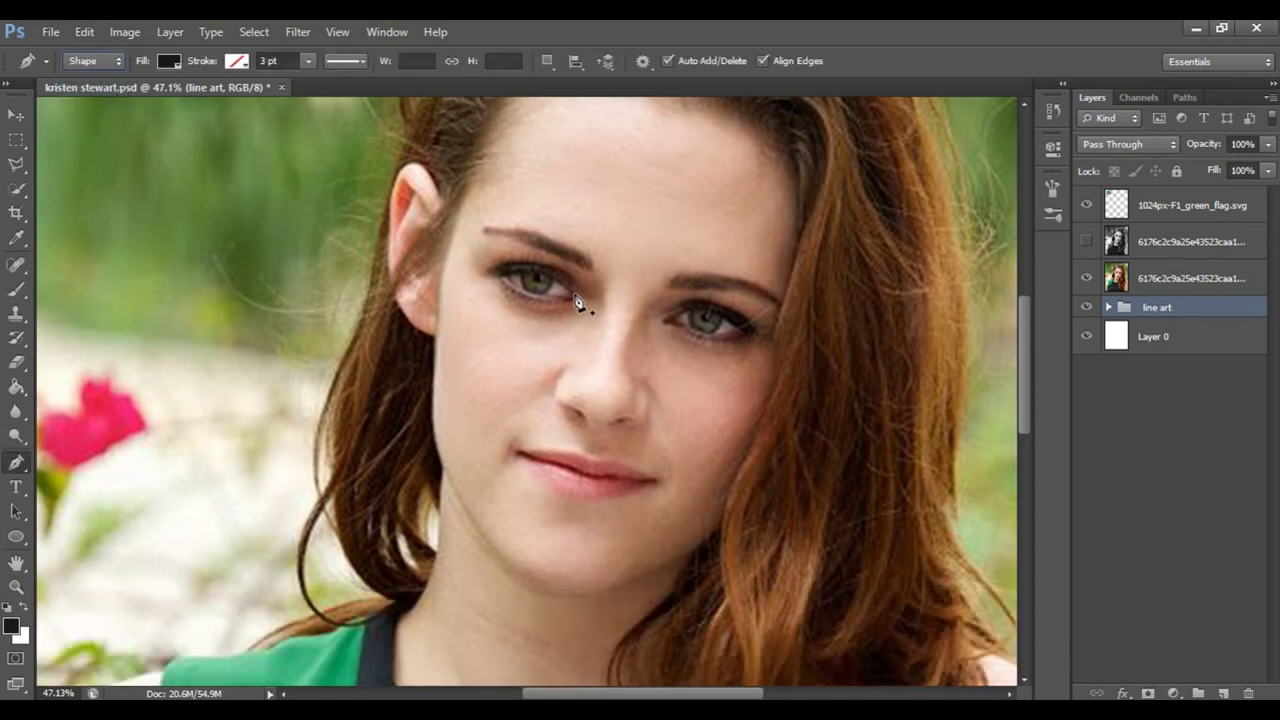
left_click_drag(580, 287, 520, 512)
left_click_drag(605, 367, 626, 363)
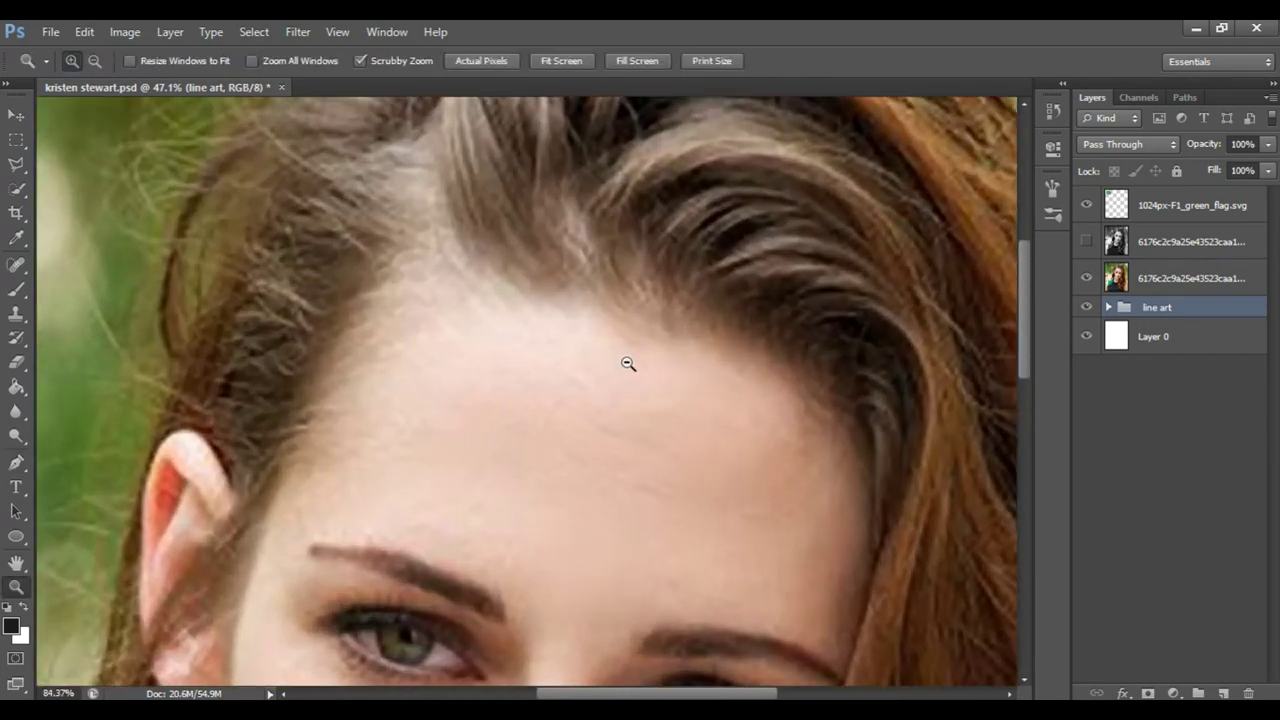
scroll(494, 286, "up", 3)
scroll(487, 290, "up", 2)
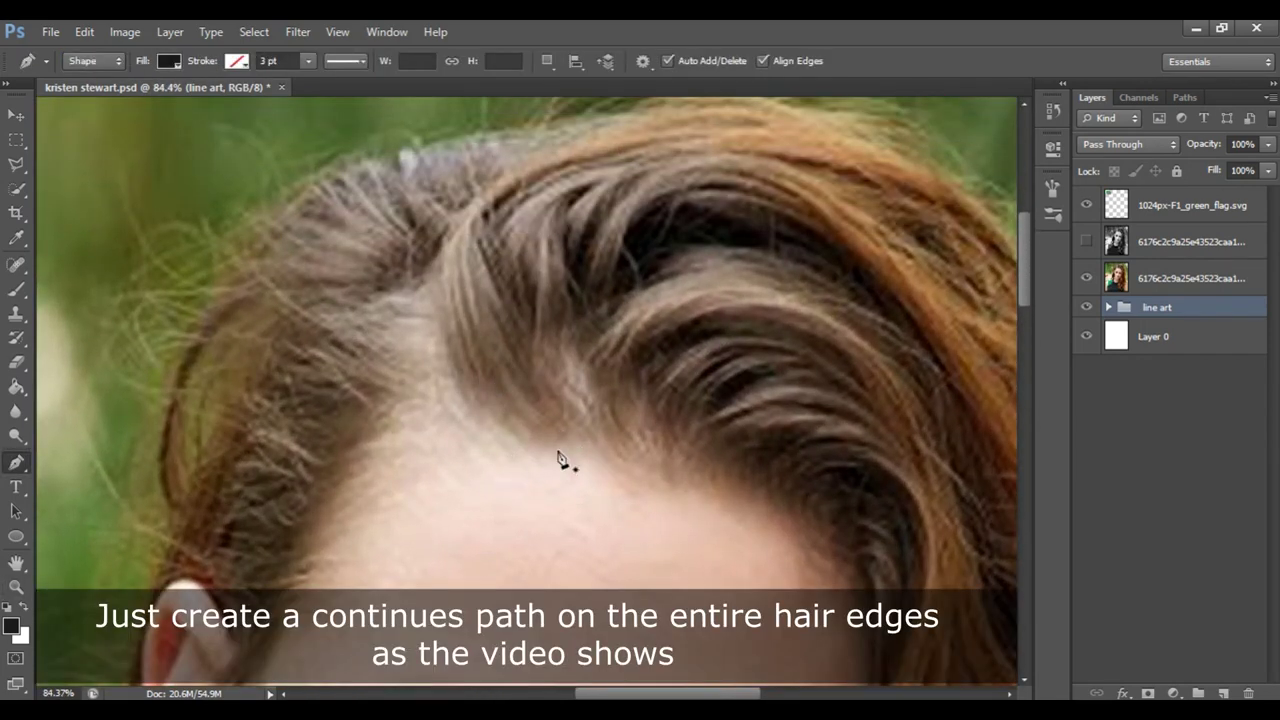
Start the hair shape at the hairline with a first curved strand outline
left_click(464, 394)
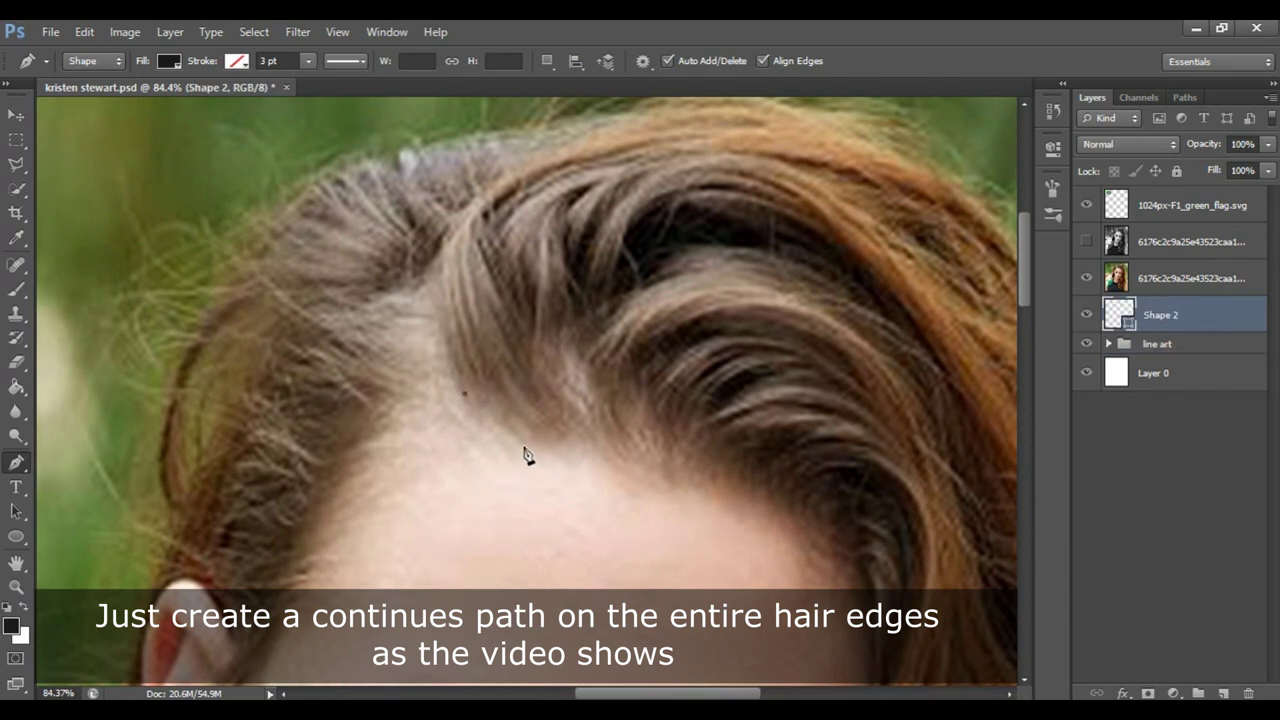
left_click_drag(555, 465, 468, 422)
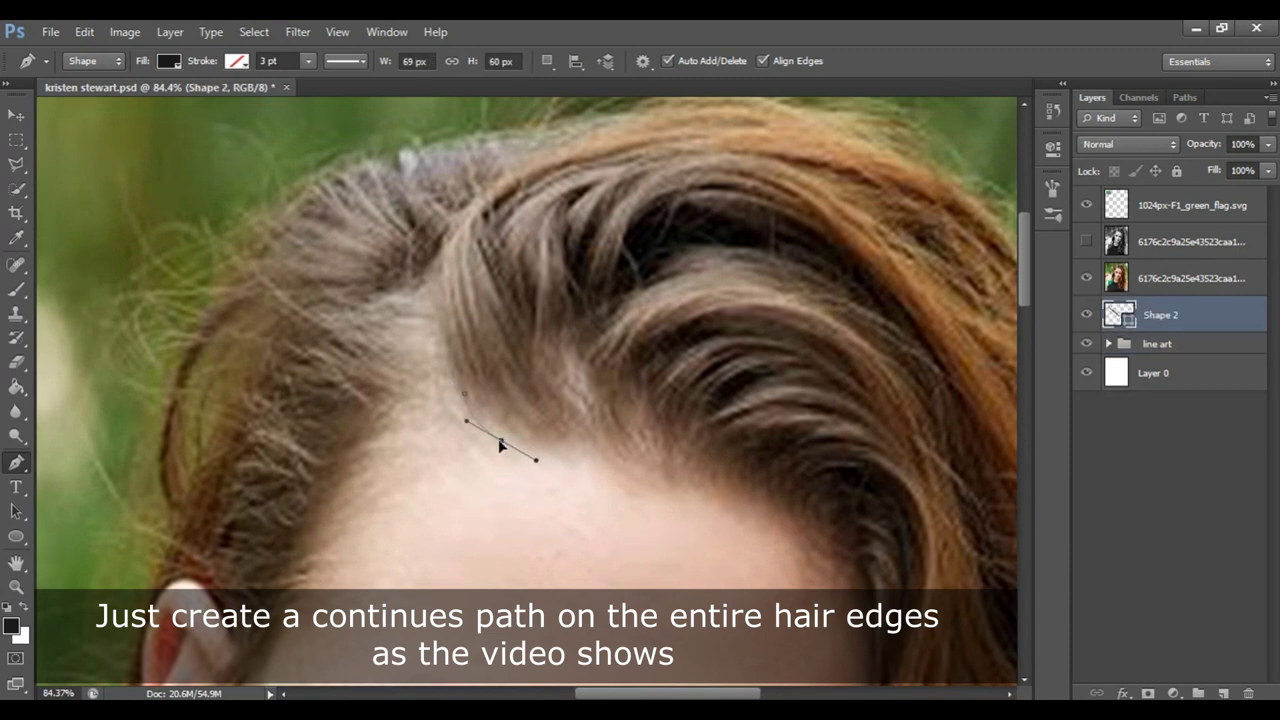
left_click_drag(528, 412, 563, 414)
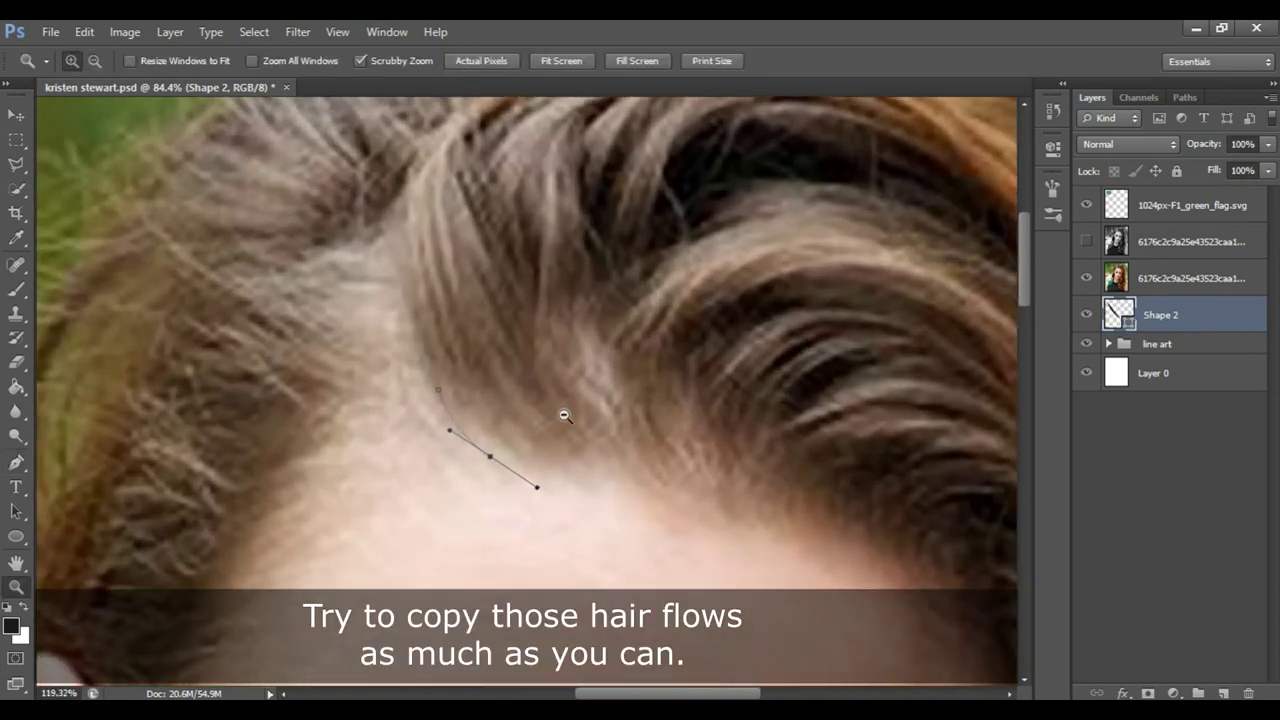
left_click(491, 457, "alt")
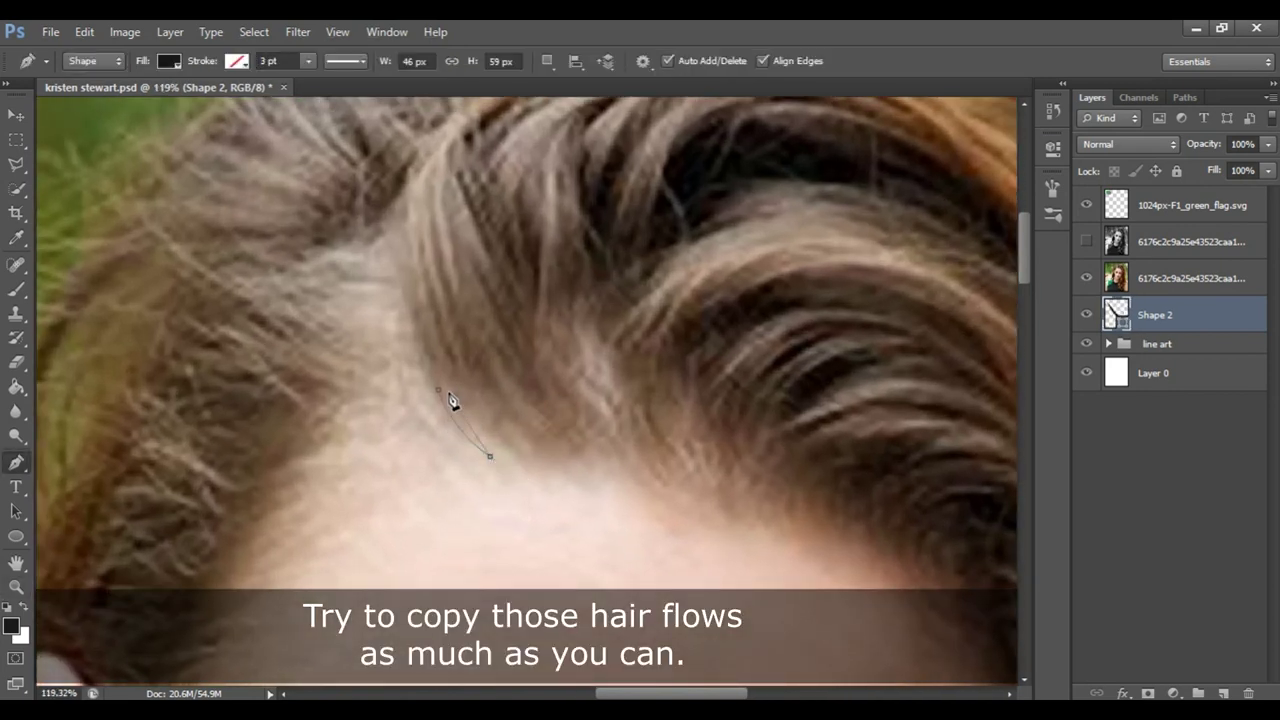
mouse_move(519, 466)
left_mouse_down()
mouse_move(571, 494)
mouse_move(630, 497)
left_mouse_up()
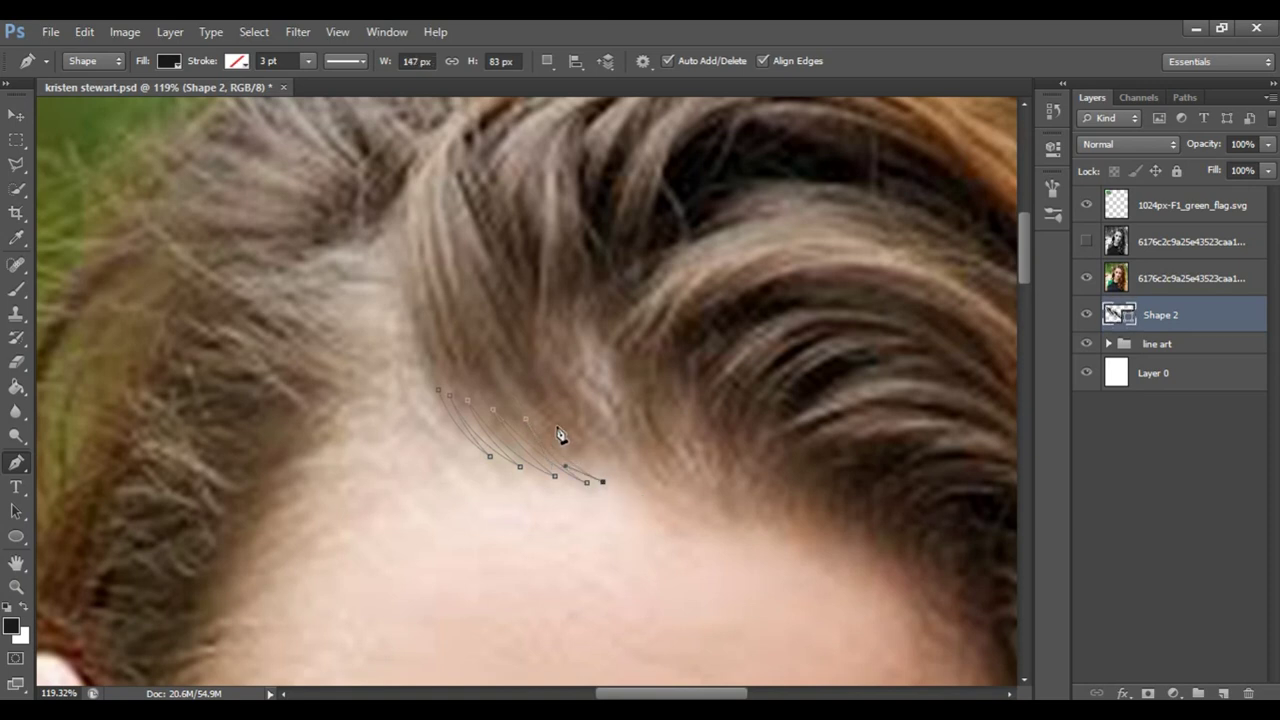
left_click_drag(626, 482, 680, 492)
left_click(643, 481)
left_click(658, 487)
left_click(693, 489)
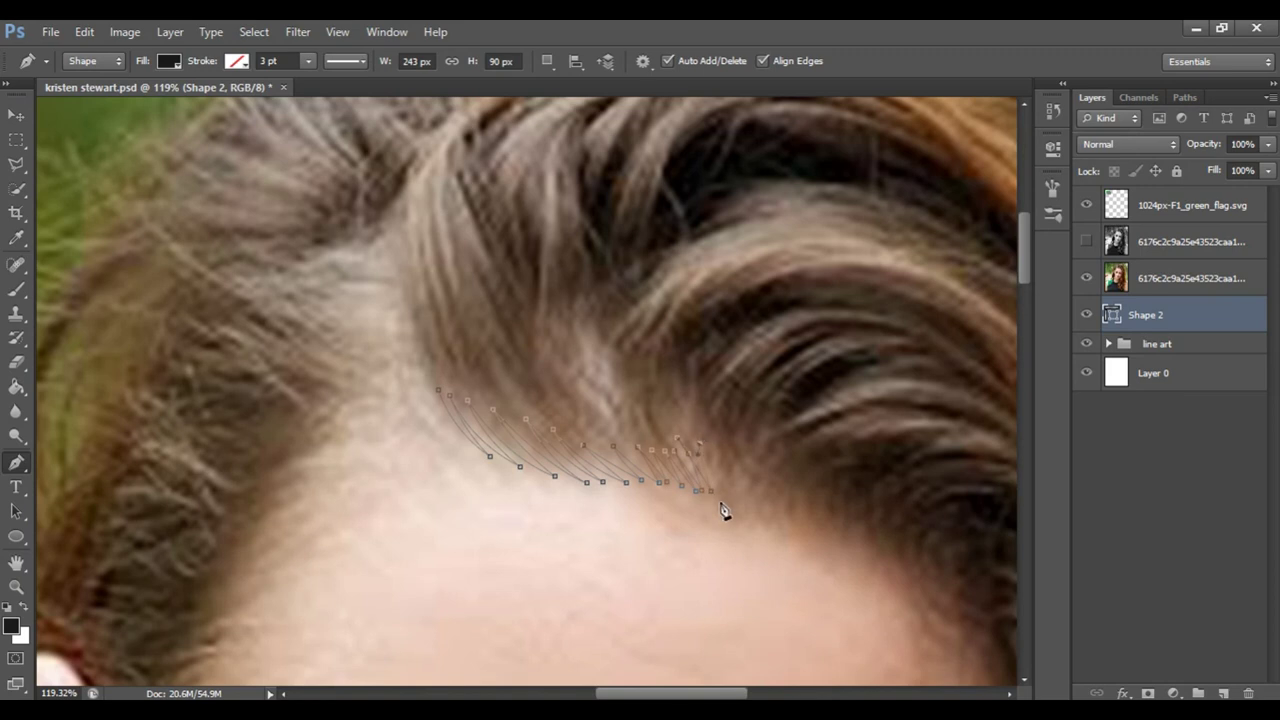
Add several pointed strand tips along the hairline across the forehead
left_click_drag(794, 588, 570, 442)
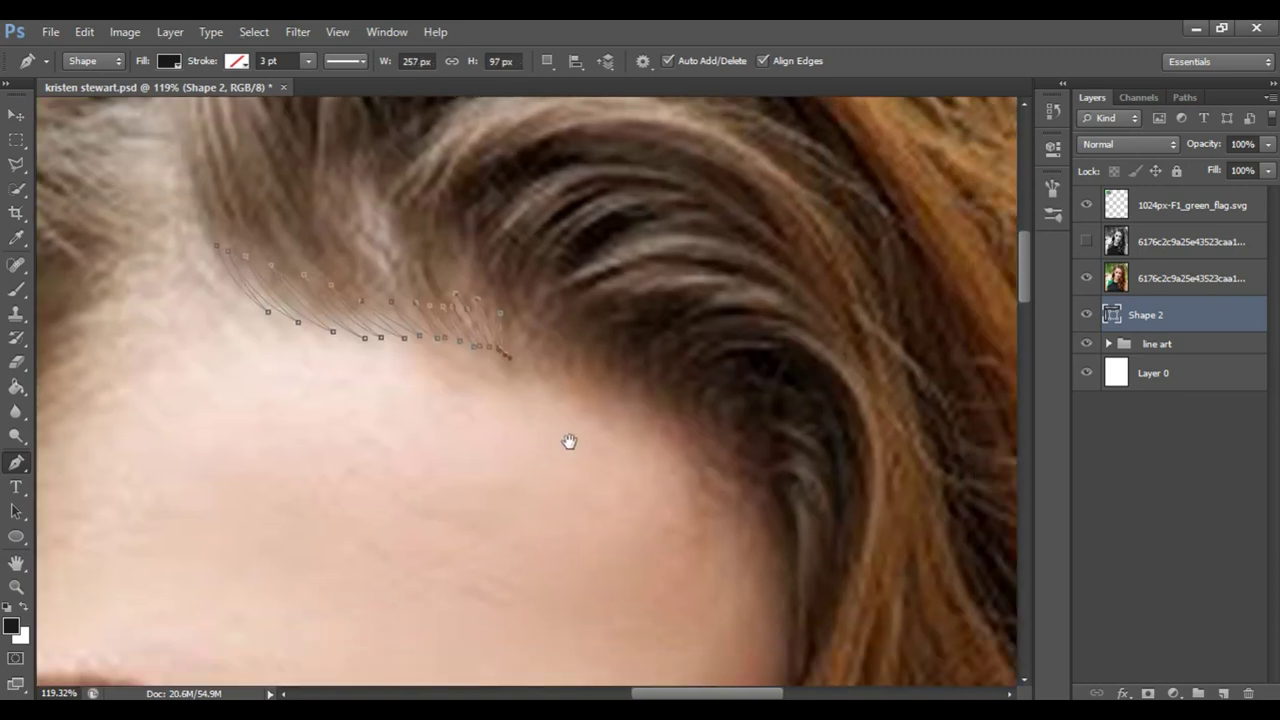
mouse_move(521, 317)
left_mouse_down()
mouse_move(523, 363)
mouse_move(548, 316)
left_mouse_up()
left_click_drag(528, 367, 557, 310)
mouse_move(543, 366)
left_mouse_down()
mouse_move(574, 328)
mouse_move(612, 332)
left_mouse_up()
left_click_drag(578, 374, 604, 387)
mouse_move(611, 343)
left_mouse_down()
mouse_move(607, 384)
mouse_move(623, 377)
mouse_move(645, 393)
left_mouse_up()
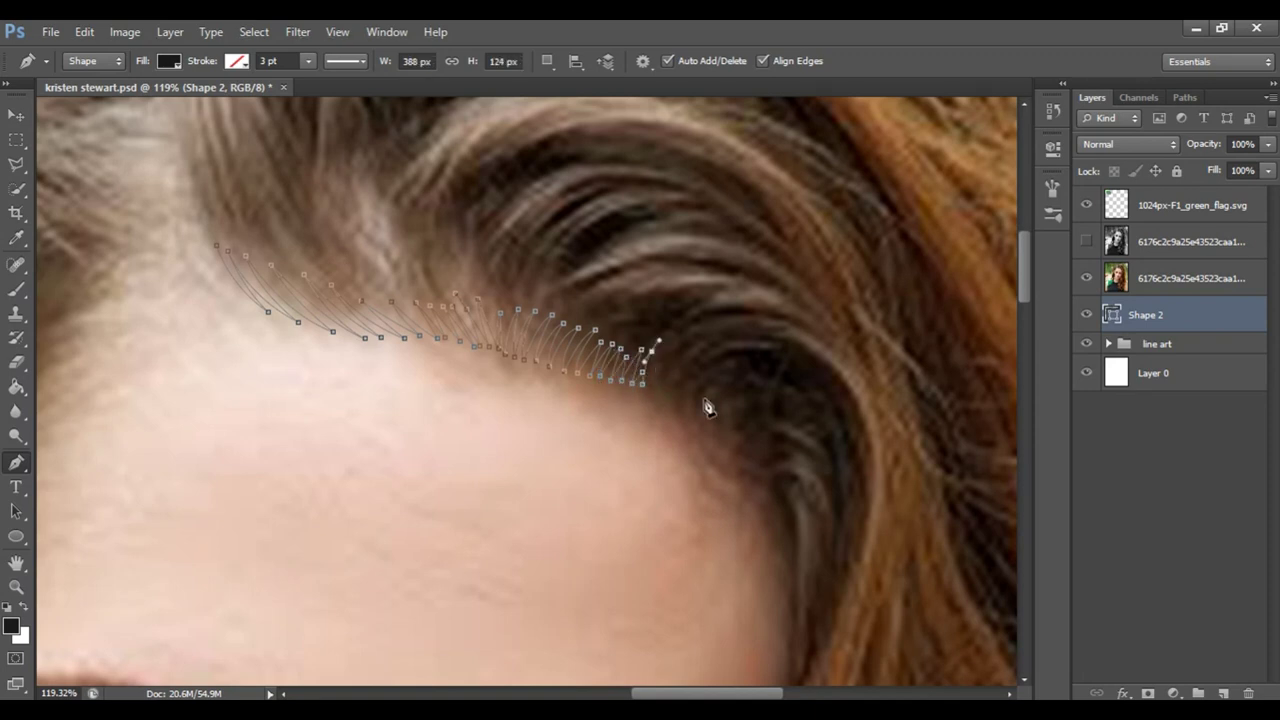
Add more downward strand tips and continue the outline down beside the temple
left_click_drag(706, 403, 730, 400)
mouse_move(630, 340)
left_mouse_down()
mouse_move(649, 428)
mouse_move(612, 445)
mouse_move(651, 400)
left_mouse_up()
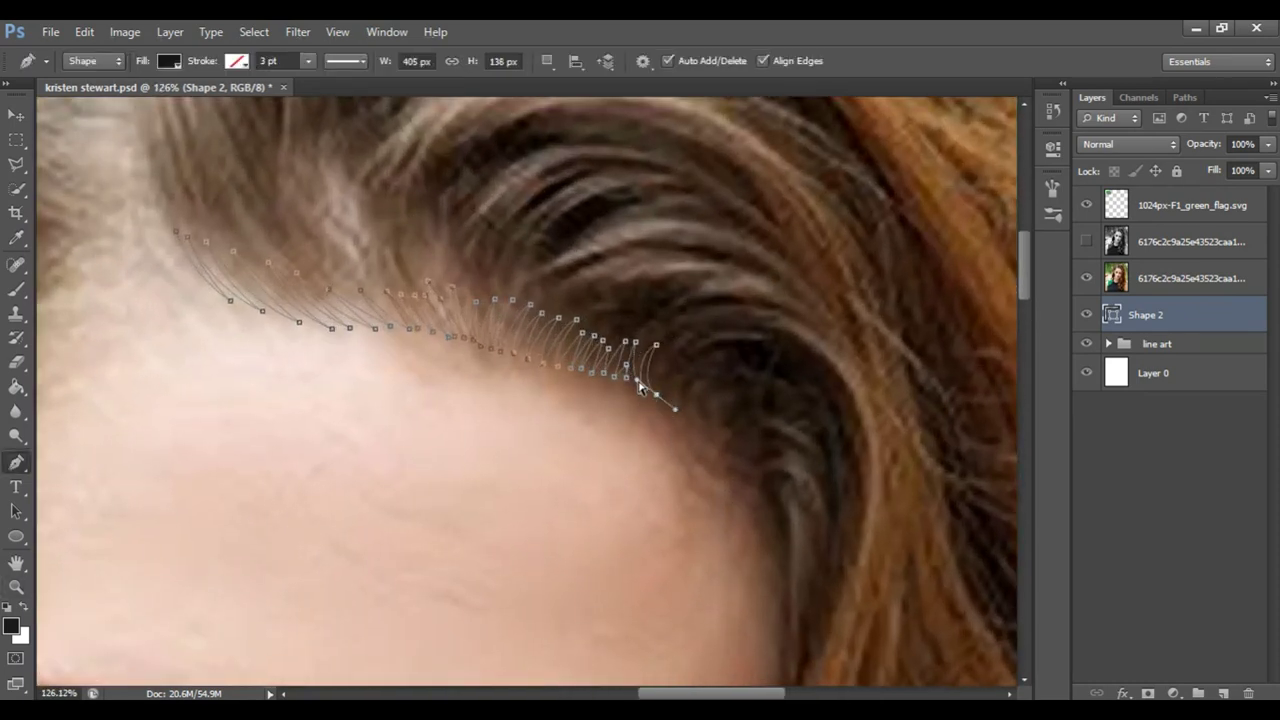
mouse_move(657, 384)
left_mouse_down()
mouse_move(671, 401)
mouse_move(678, 376)
mouse_move(691, 426)
mouse_move(700, 390)
mouse_move(731, 412)
mouse_move(720, 432)
left_mouse_up()
left_click(717, 433)
left_click(757, 460)
left_click(773, 491)
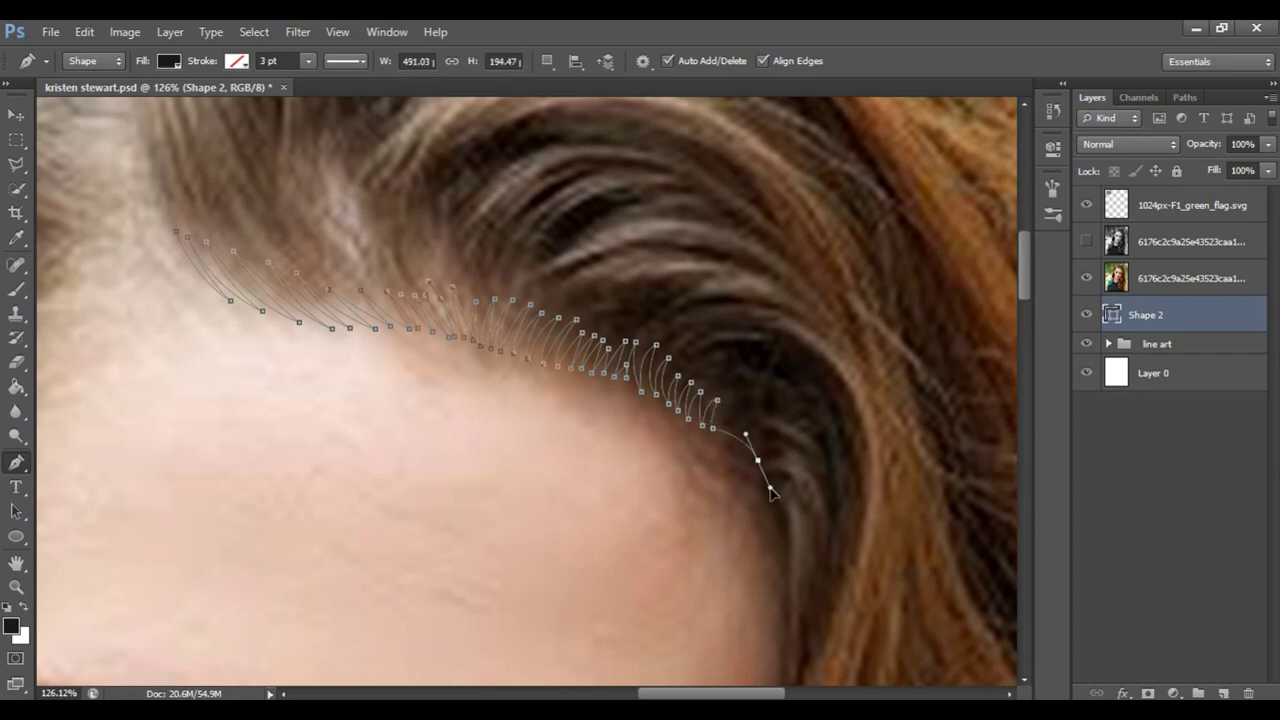
mouse_move(757, 451)
left_mouse_down()
mouse_move(557, 434)
mouse_move(771, 537)
mouse_move(624, 413)
left_mouse_up()
Extend the hair path down the side hair edge from the temple, adjusting the bottom curve
left_click(608, 505)
scroll(612, 470, "down", 2)
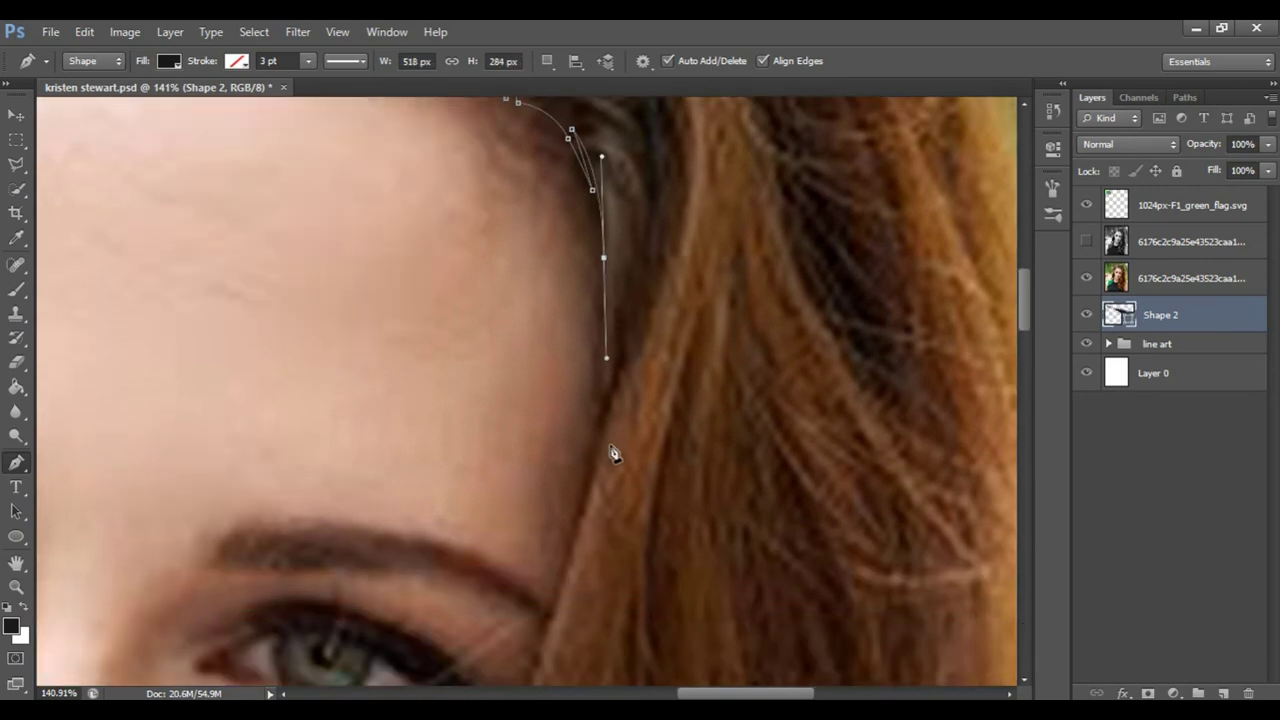
scroll(818, 593, "down", 1)
key("p")
left_click(571, 378)
left_click_drag(565, 490, 580, 518)
scroll(571, 440, "down", 1)
scroll(571, 400, "down", 2)
left_click_drag(513, 367, 481, 437)
scroll(481, 400, "down", 2)
mouse_move(477, 268)
left_mouse_down()
mouse_move(432, 314)
mouse_move(592, 390)
left_mouse_up()
key("z")
mouse_move(495, 365)
left_mouse_down()
mouse_move(490, 350)
mouse_move(530, 328)
left_mouse_up()
With the photo visible again, add curved points down the hair beside the neck
left_click(1087, 278)
left_click_drag(773, 316, 674, 334)
key("p")
left_click_drag(633, 376, 623, 388)
left_click(601, 436)
left_click_drag(601, 436, 737, 420)
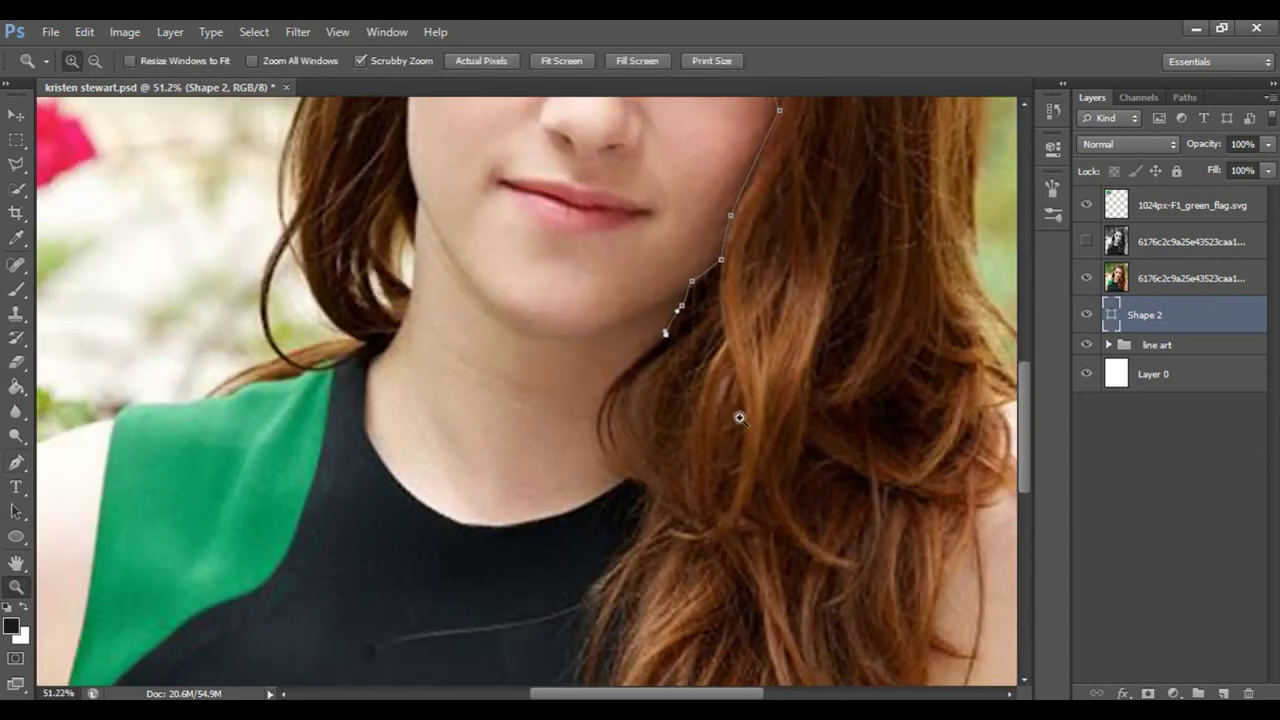
left_click_drag(639, 517, 840, 598)
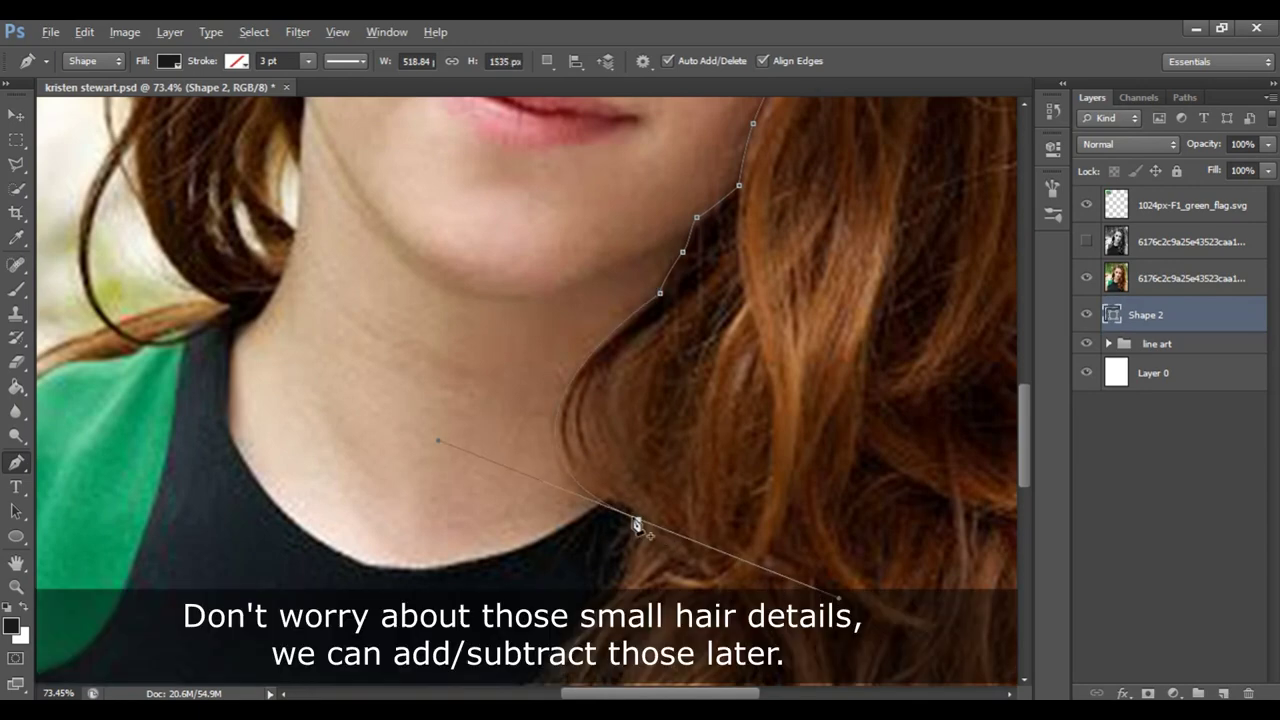
left_click_drag(634, 523, 627, 338)
Add points down the hair edge over the shirt and reshape the lower curve
left_click(599, 388)
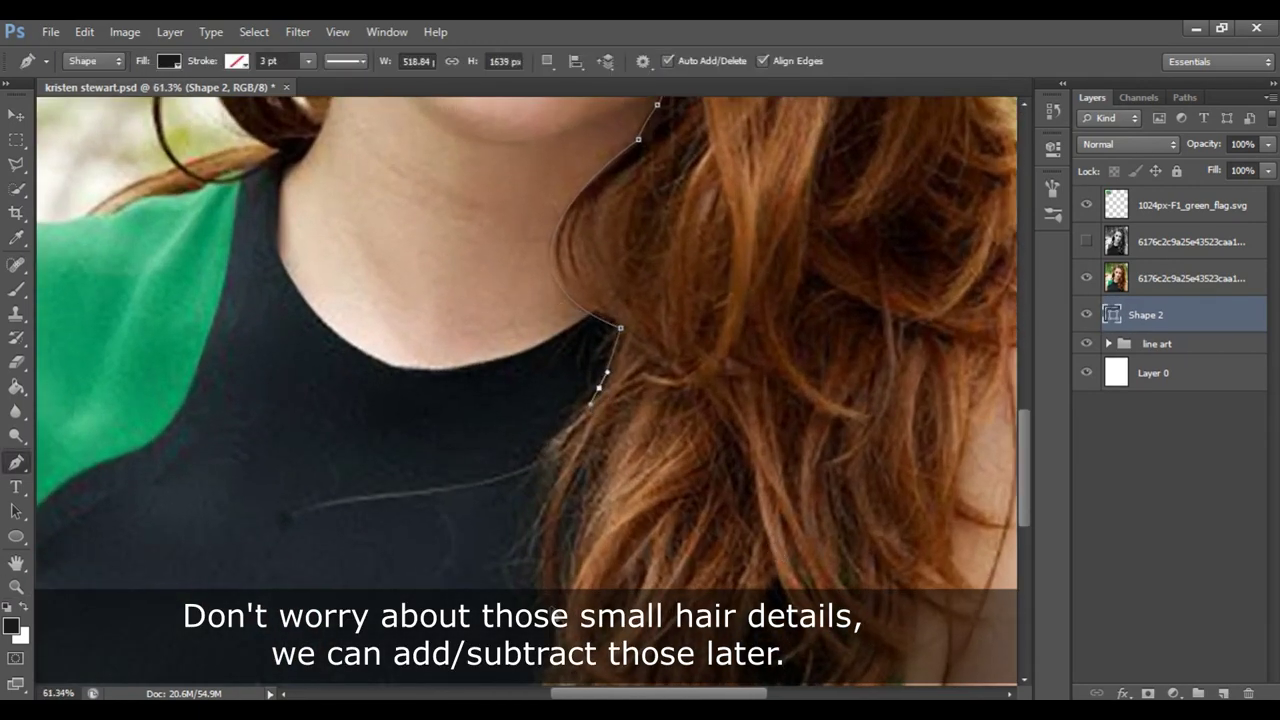
left_click_drag(551, 618, 604, 690)
left_click_drag(551, 534, 555, 555)
left_click_drag(612, 392, 612, 393)
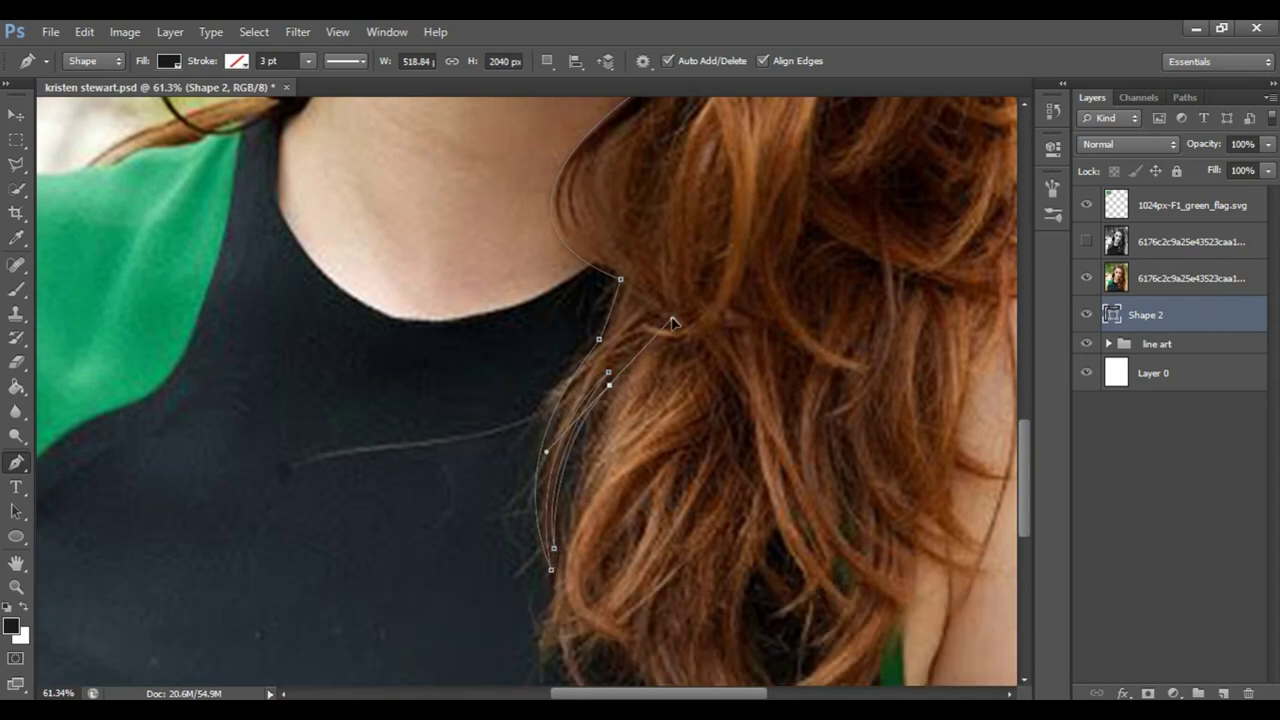
left_click_drag(572, 470, 610, 398)
scroll(558, 471, "down", 3)
Run the outline down the left edge into pointed strand tips along the hair's bottom
left_click(554, 461)
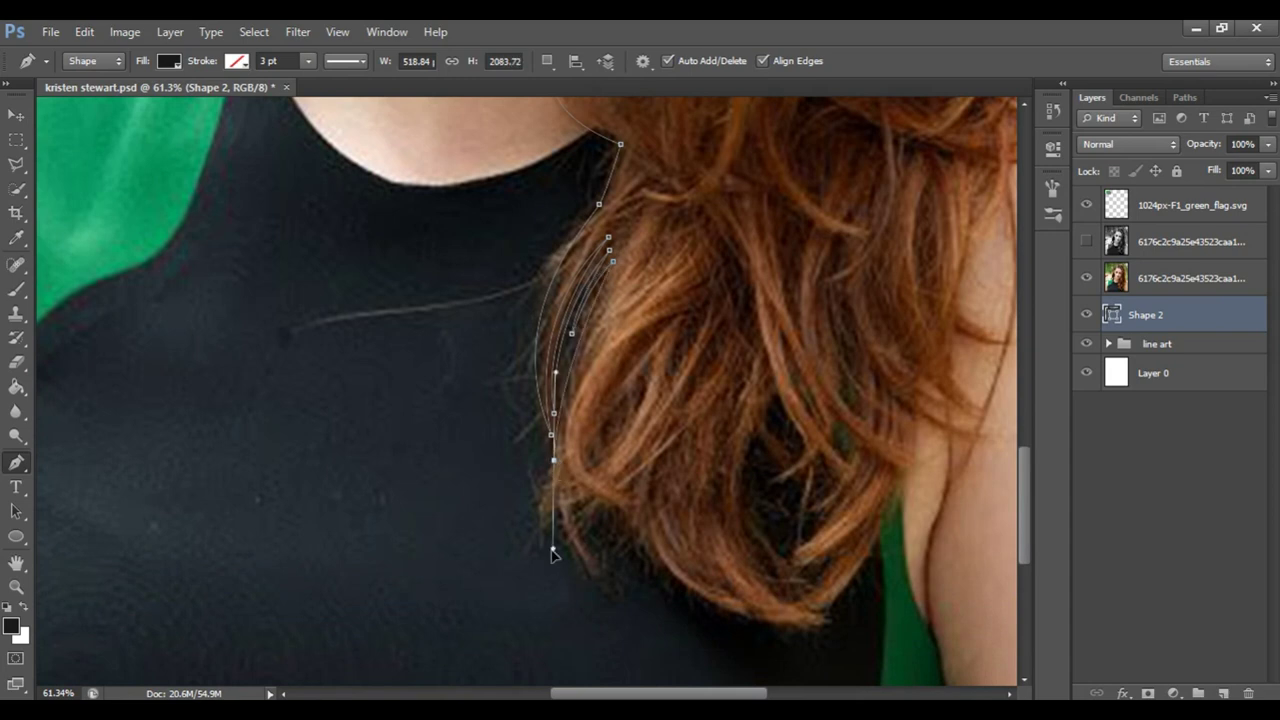
left_click(542, 544)
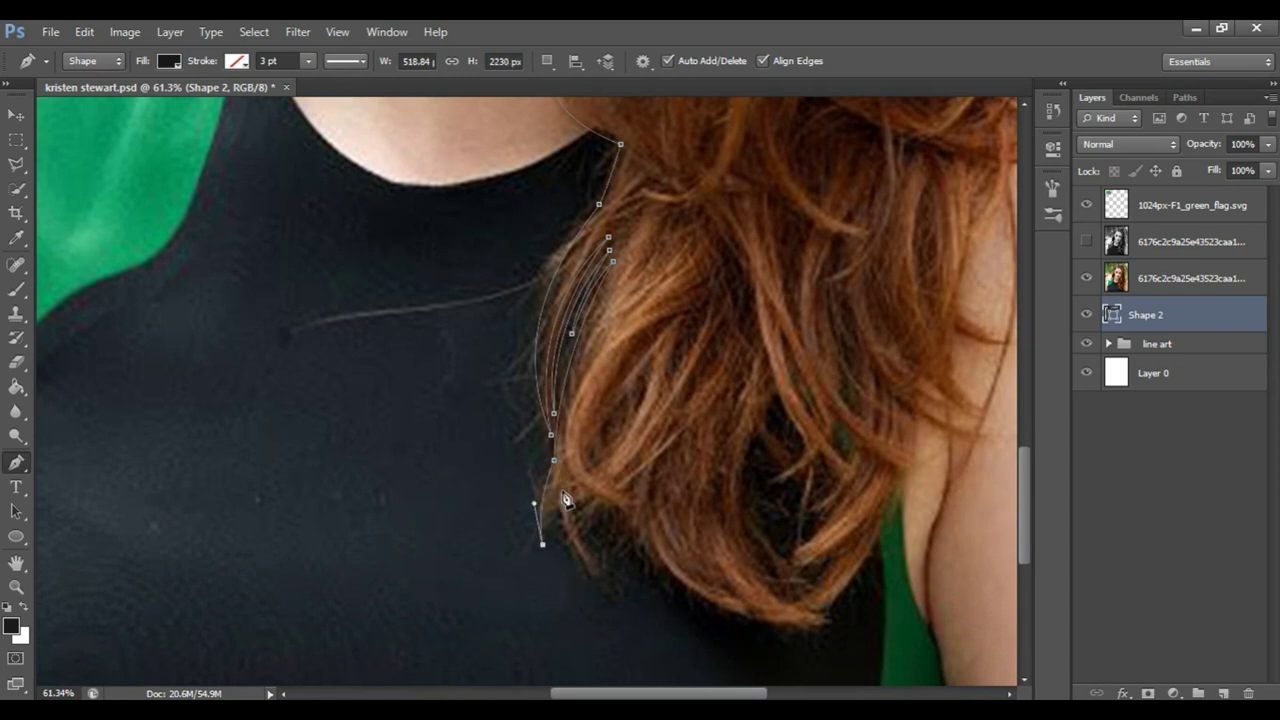
left_click_drag(598, 581, 632, 612)
left_click_drag(590, 502, 640, 526)
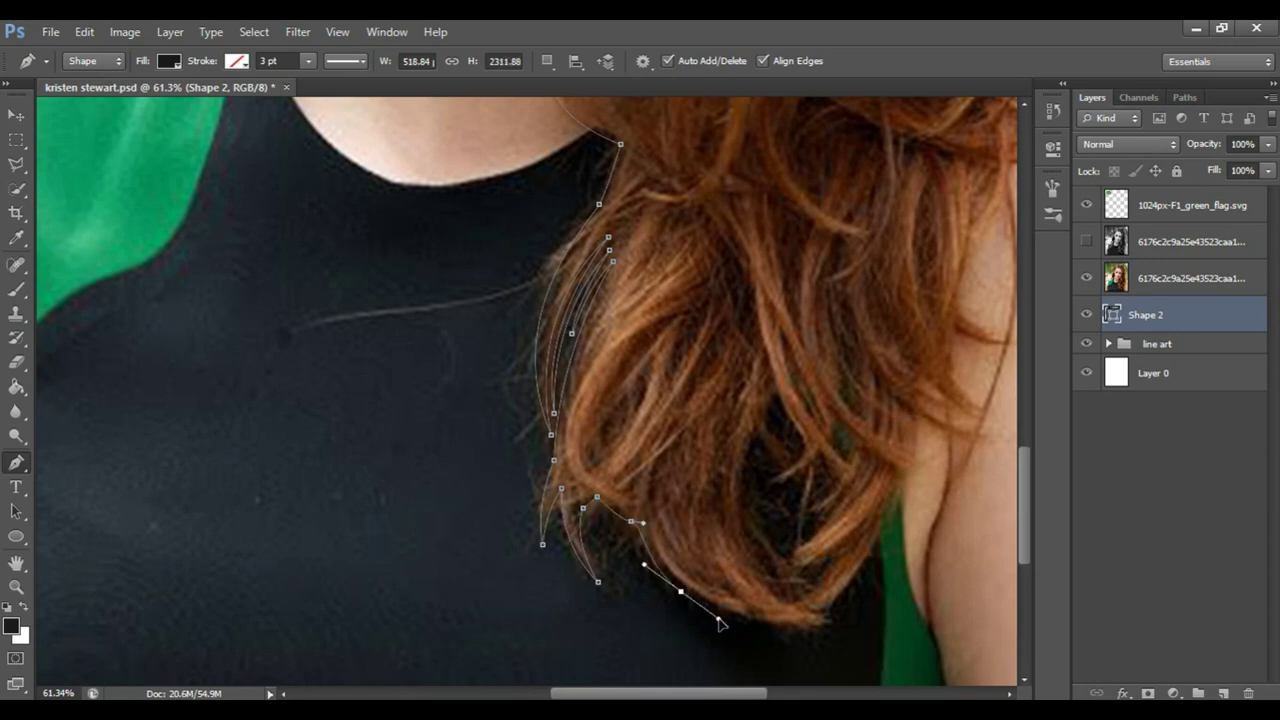
left_click_drag(681, 594, 724, 624)
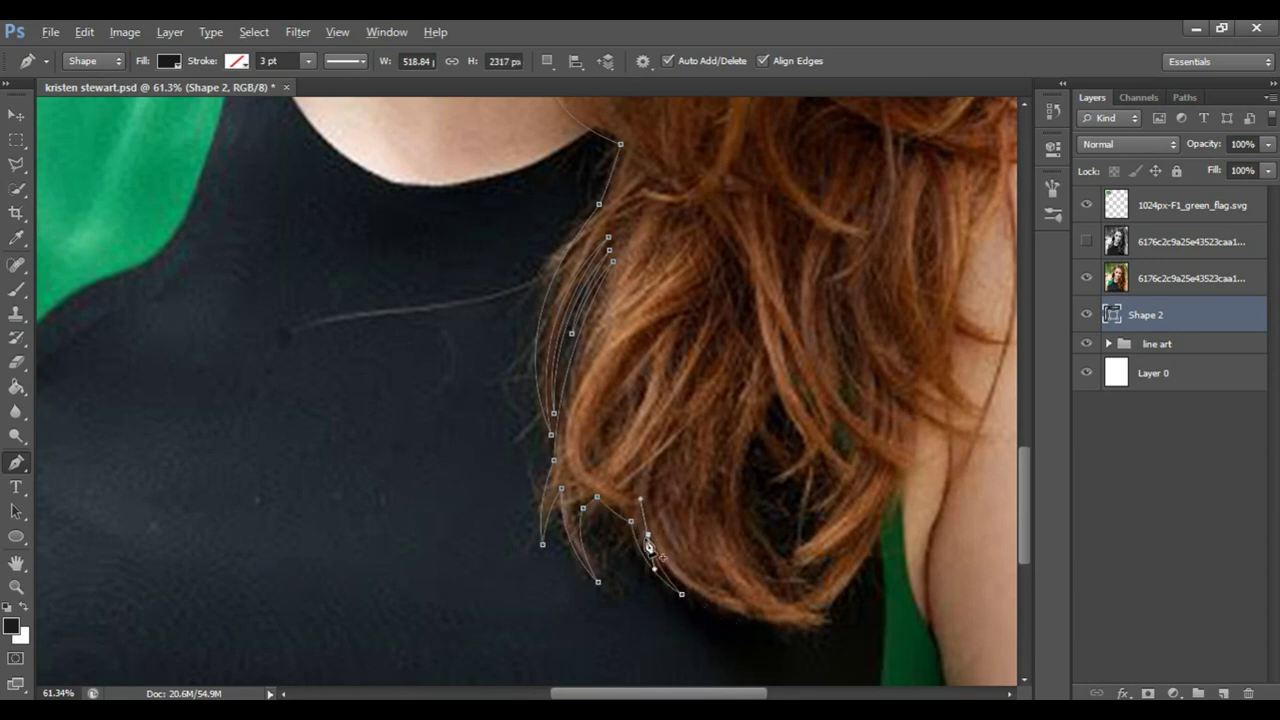
left_click_drag(729, 628, 649, 540)
left_click_drag(828, 632, 851, 640)
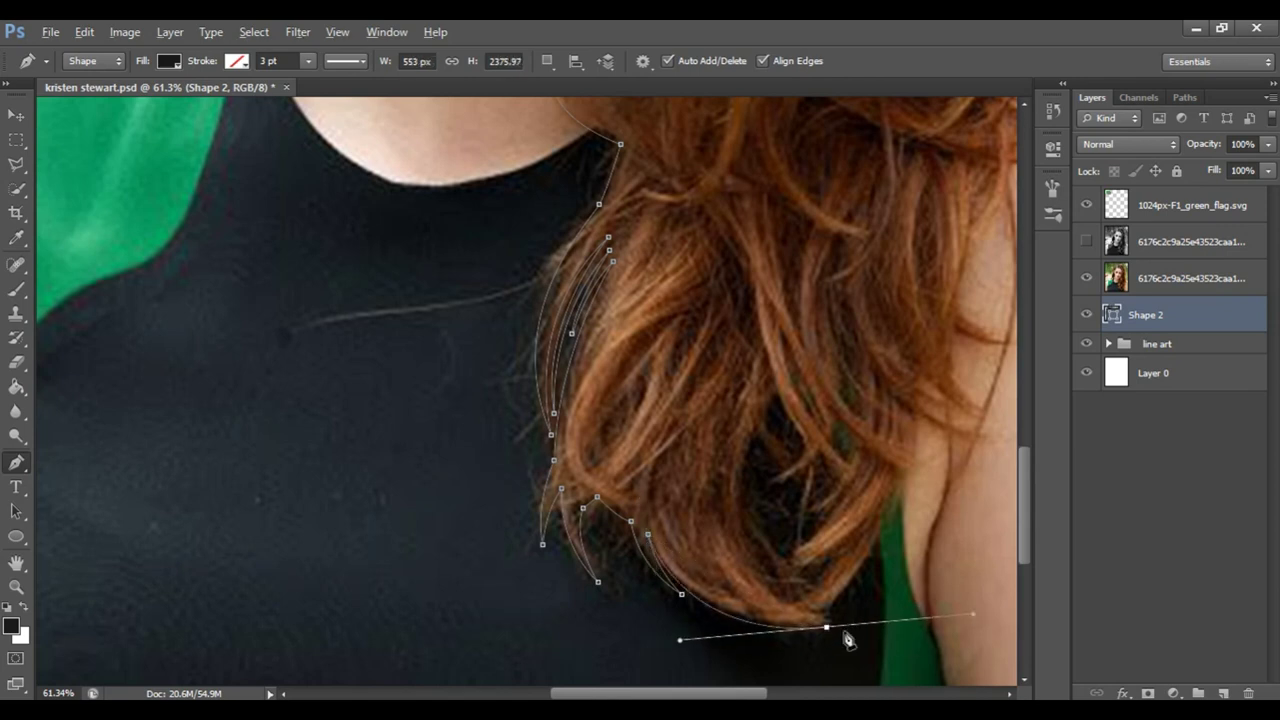
Fine-tune the outline's end curve at the hair bottom, undoing misplaced points up the right edge
key("z")
left_click_drag(866, 590, 846, 537)
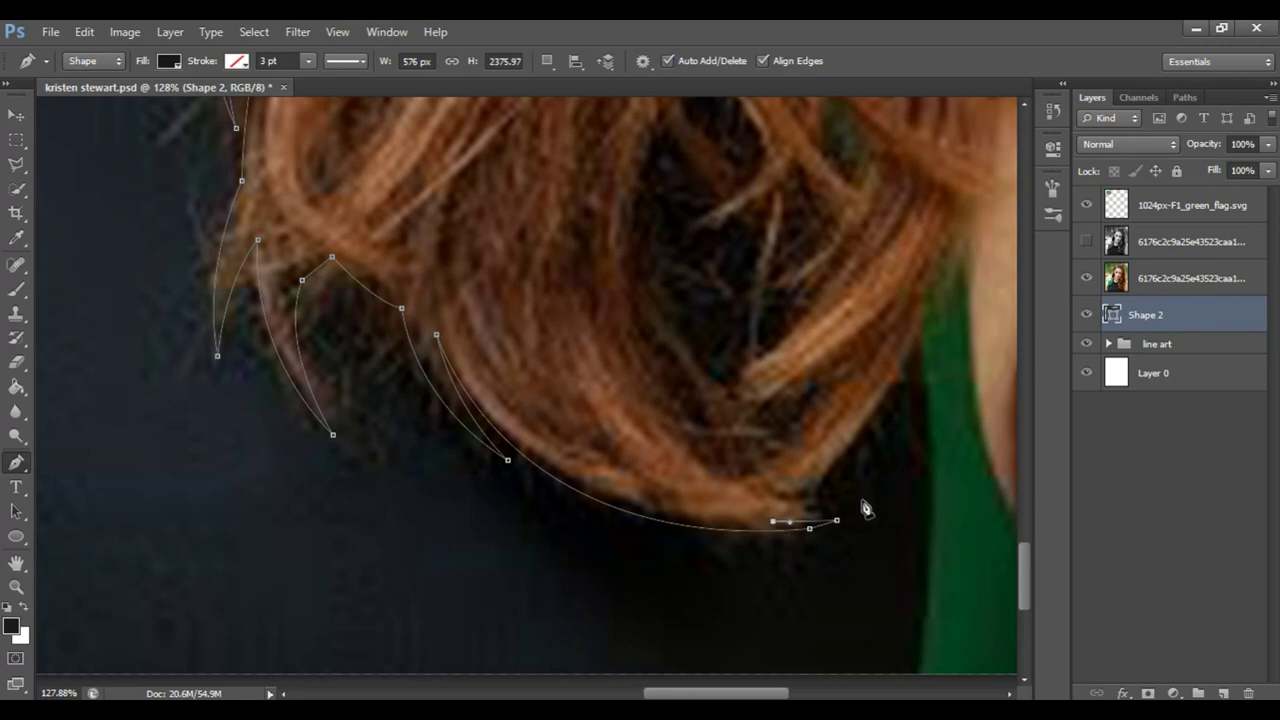
key("z")
left_click_drag(737, 497, 690, 497)
left_click_drag(853, 410, 895, 410)
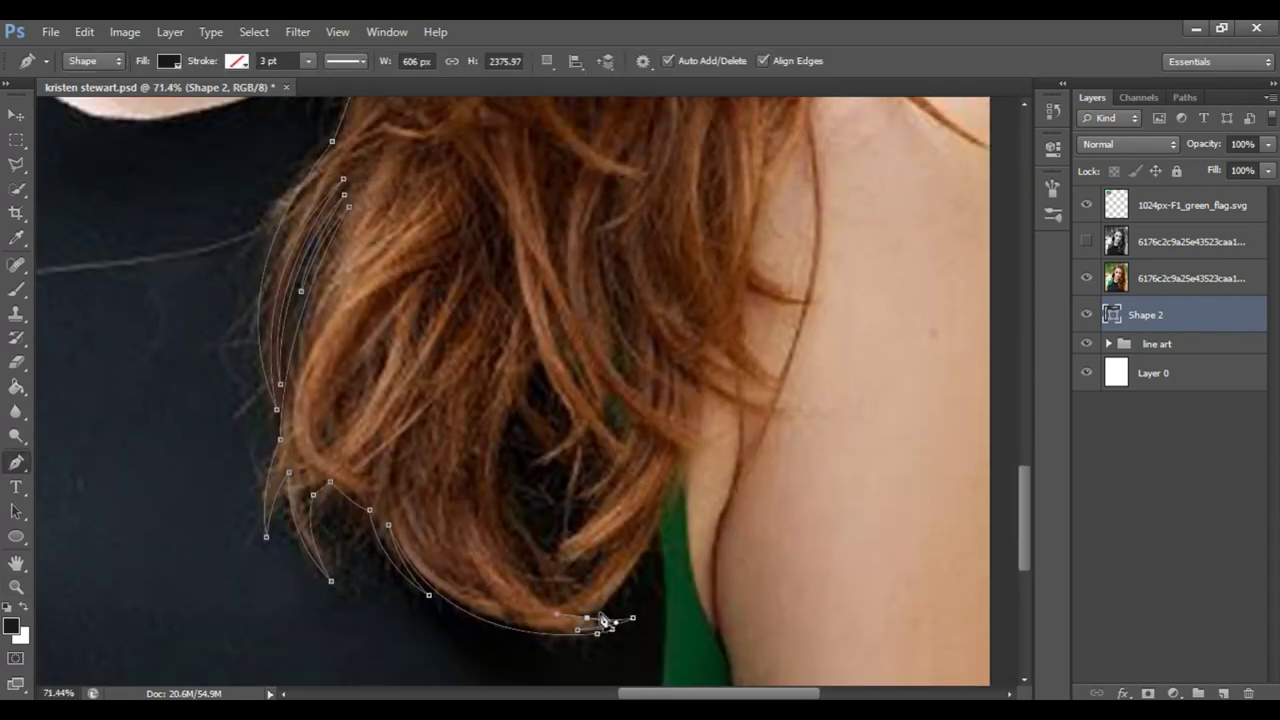
left_click_drag(706, 392, 708, 267)
key("ctrl+z")
left_click_drag(706, 392, 708, 267)
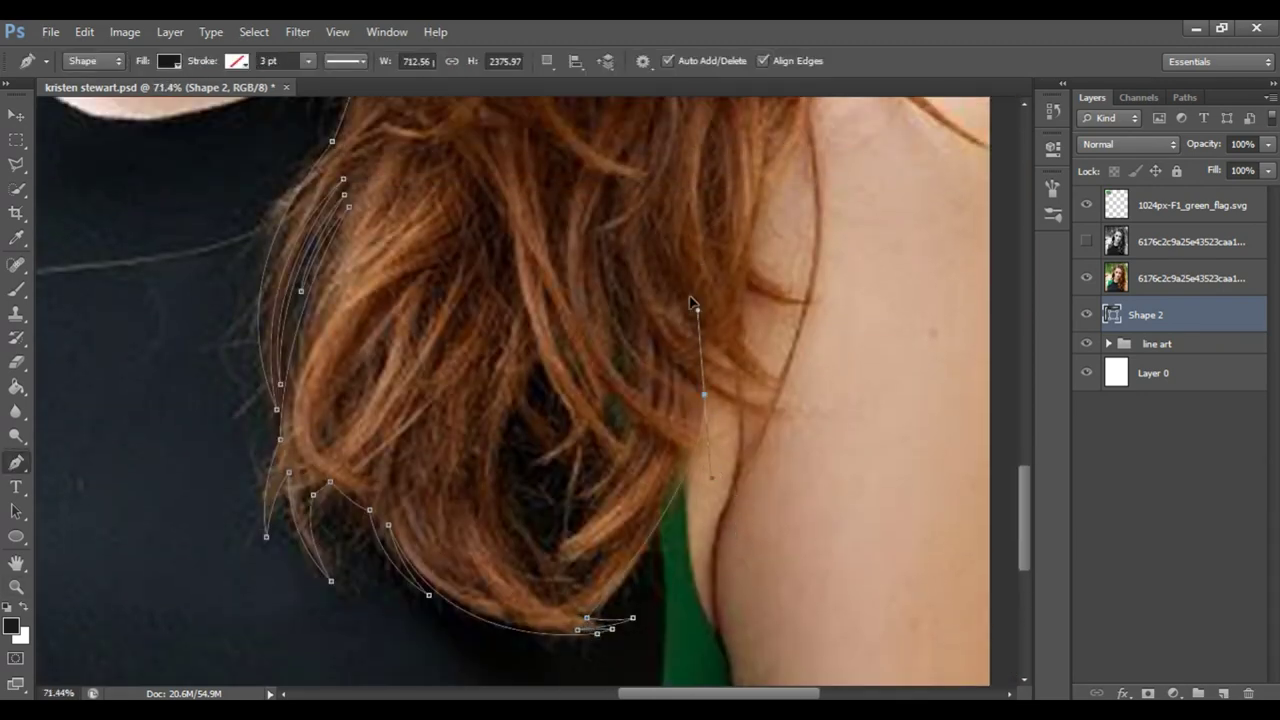
scroll(814, 434, "up", 3)
key("ctrl+z")
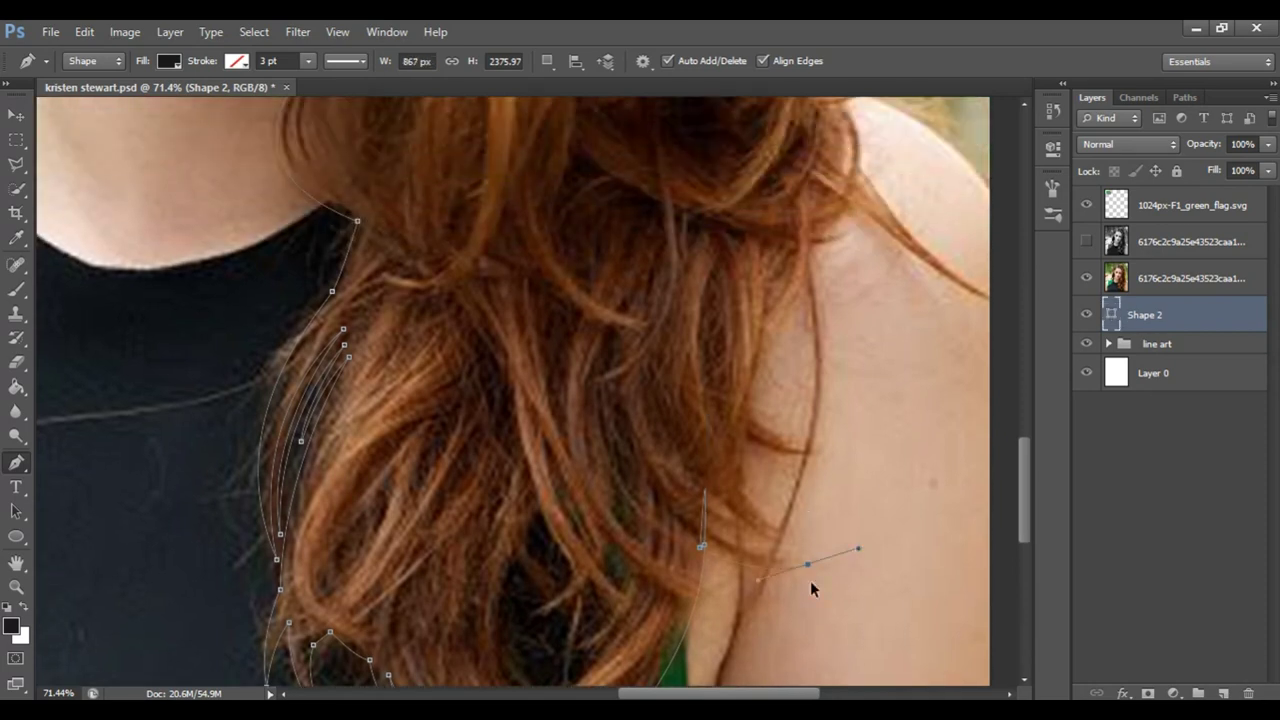
scroll(729, 565, "down", 3)
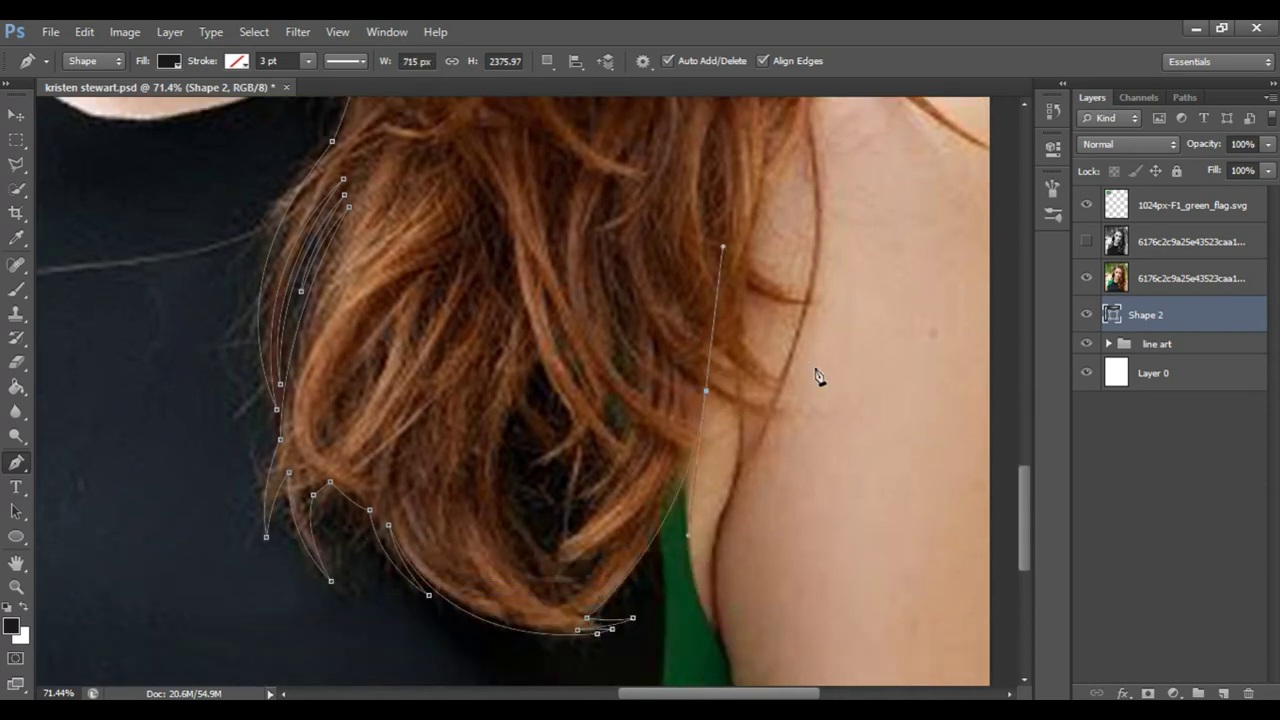
scroll(800, 380, "up", 3)
Add curved strand tips curving over the shoulder
left_click(582, 408)
left_click_drag(812, 459, 808, 442)
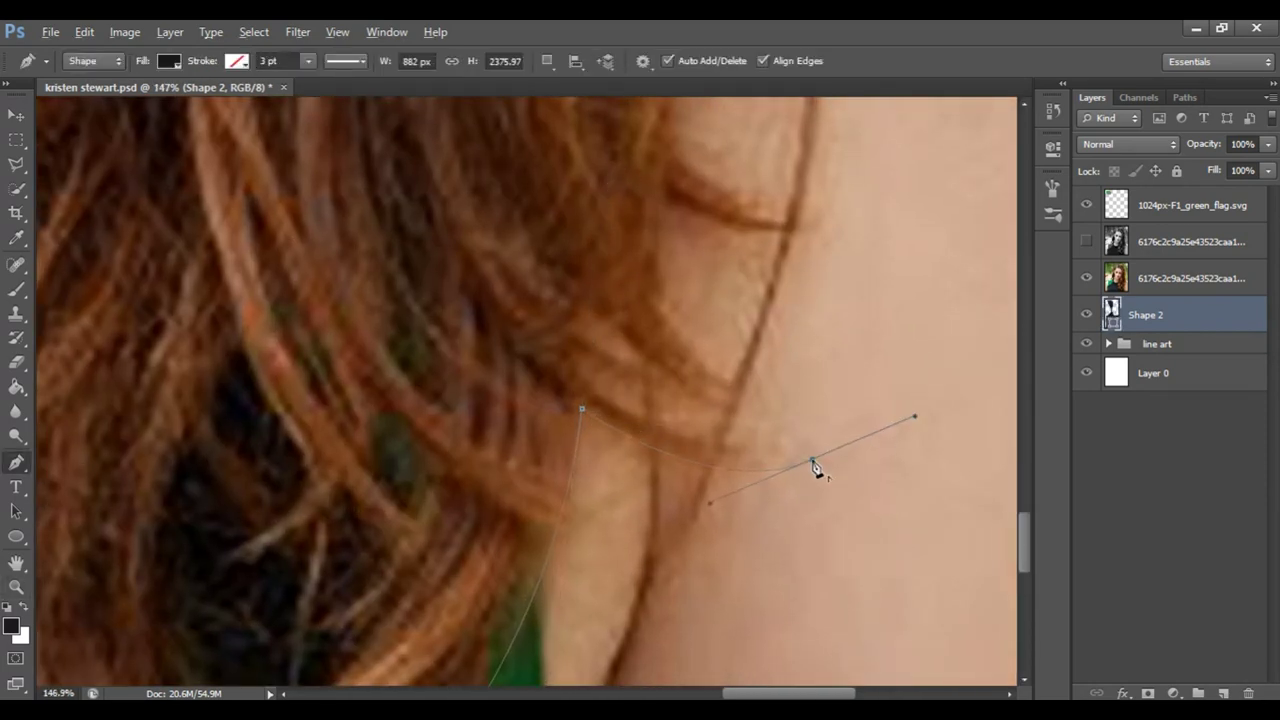
left_click_drag(590, 385, 593, 366)
left_click_drag(718, 408, 769, 413)
left_click_drag(592, 346, 600, 322)
scroll(571, 329, "down", 3)
scroll(357, 346, "up", 3)
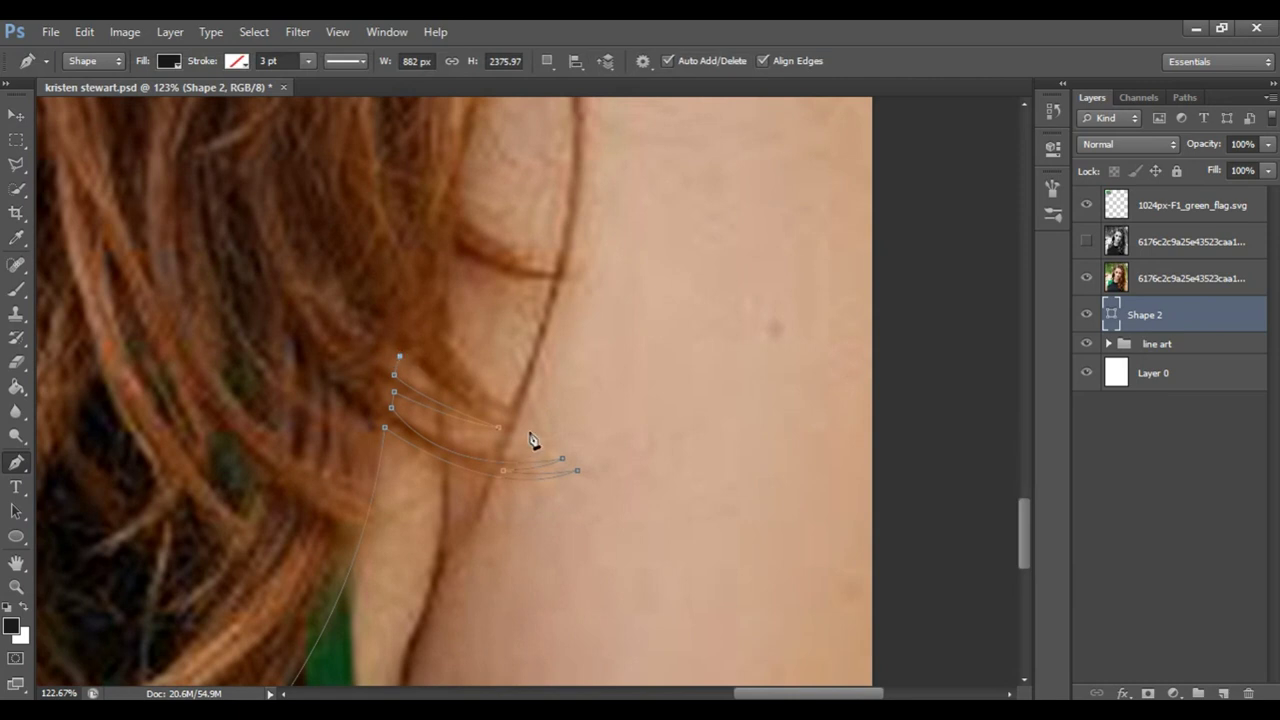
Add more curved strand points over the shoulder
left_click_drag(428, 312, 403, 229)
scroll(410, 260, "up", 3)
left_click_drag(451, 378, 447, 359)
left_click_drag(575, 410, 643, 400)
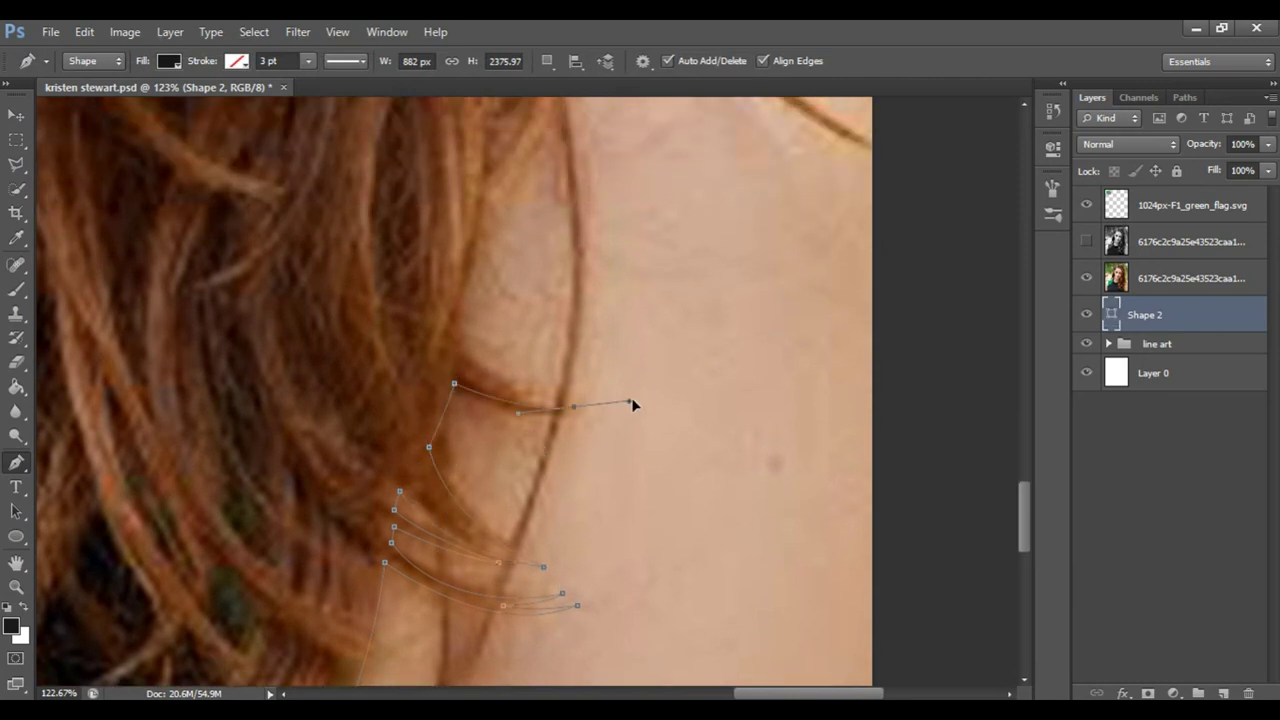
scroll(578, 414, "down", 3)
scroll(614, 406, "up", 2)
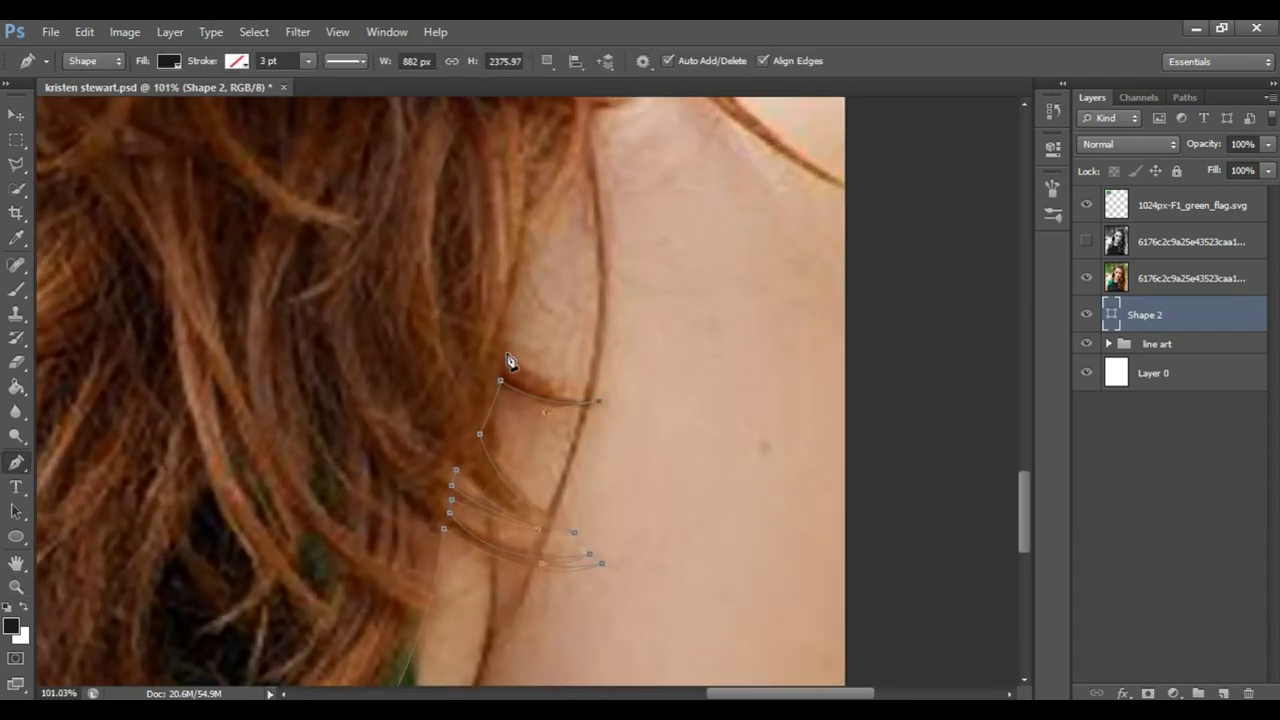
scroll(718, 449, "down", 2)
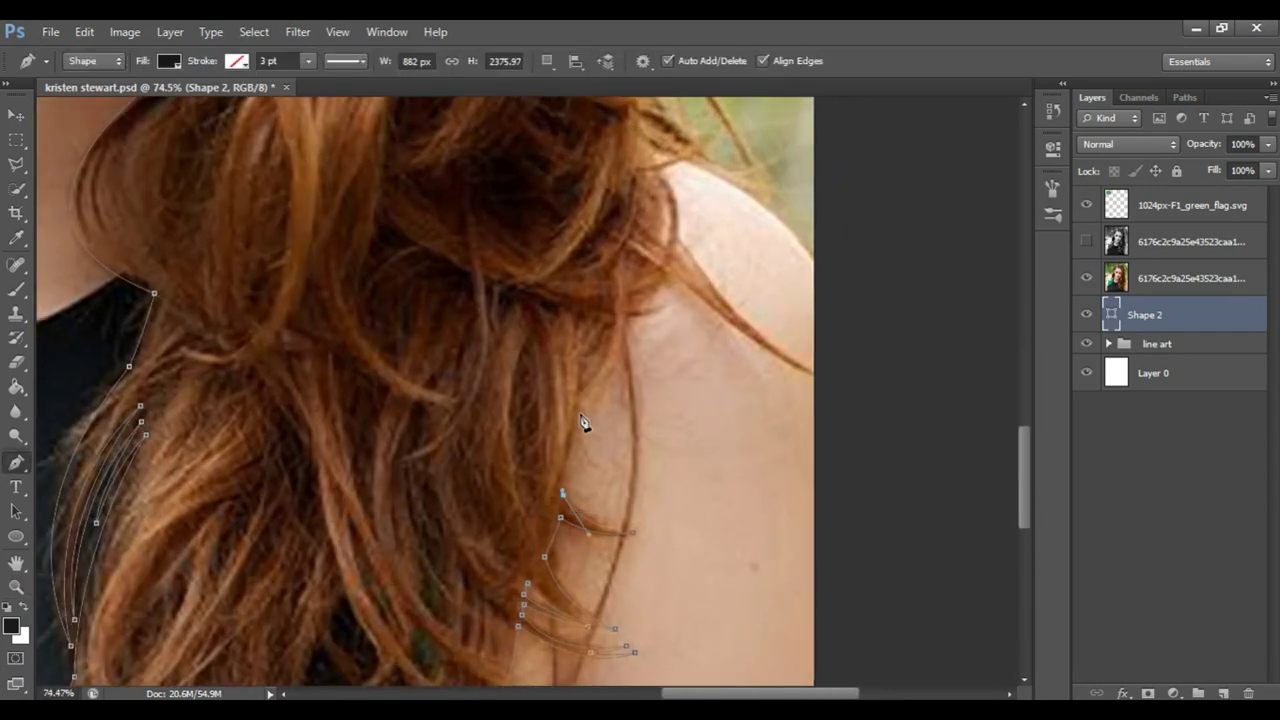
Trace the strand lying on the shoulder to a sharp point, toggling the photo to check
left_click_drag(655, 310, 682, 298)
left_click_drag(830, 377, 937, 420)
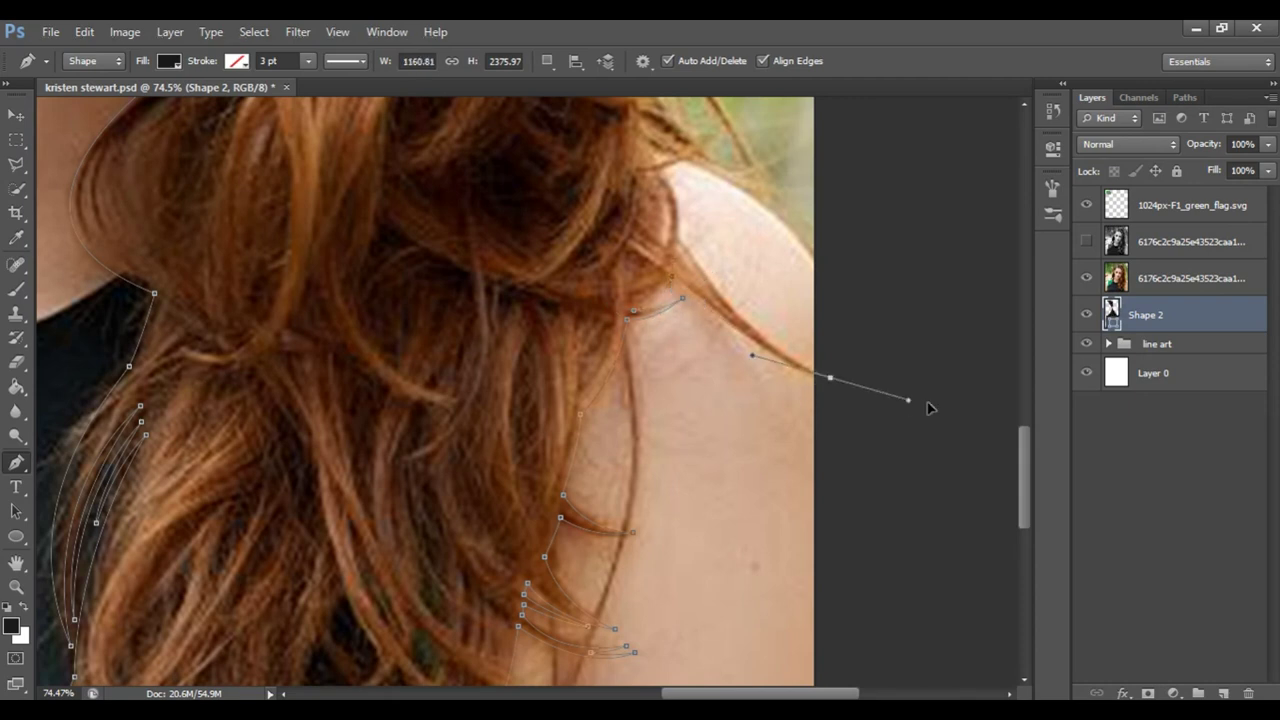
left_click(830, 377, "alt")
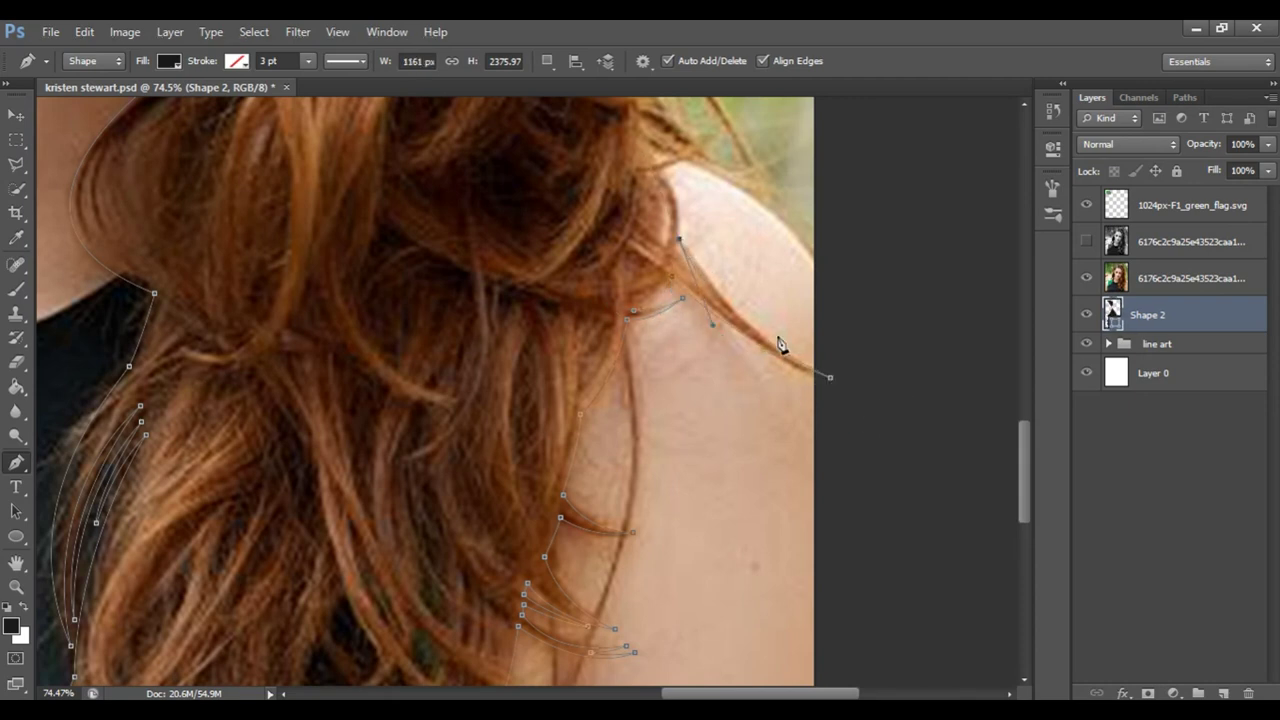
scroll(787, 347, "up", 5)
left_click(1086, 278)
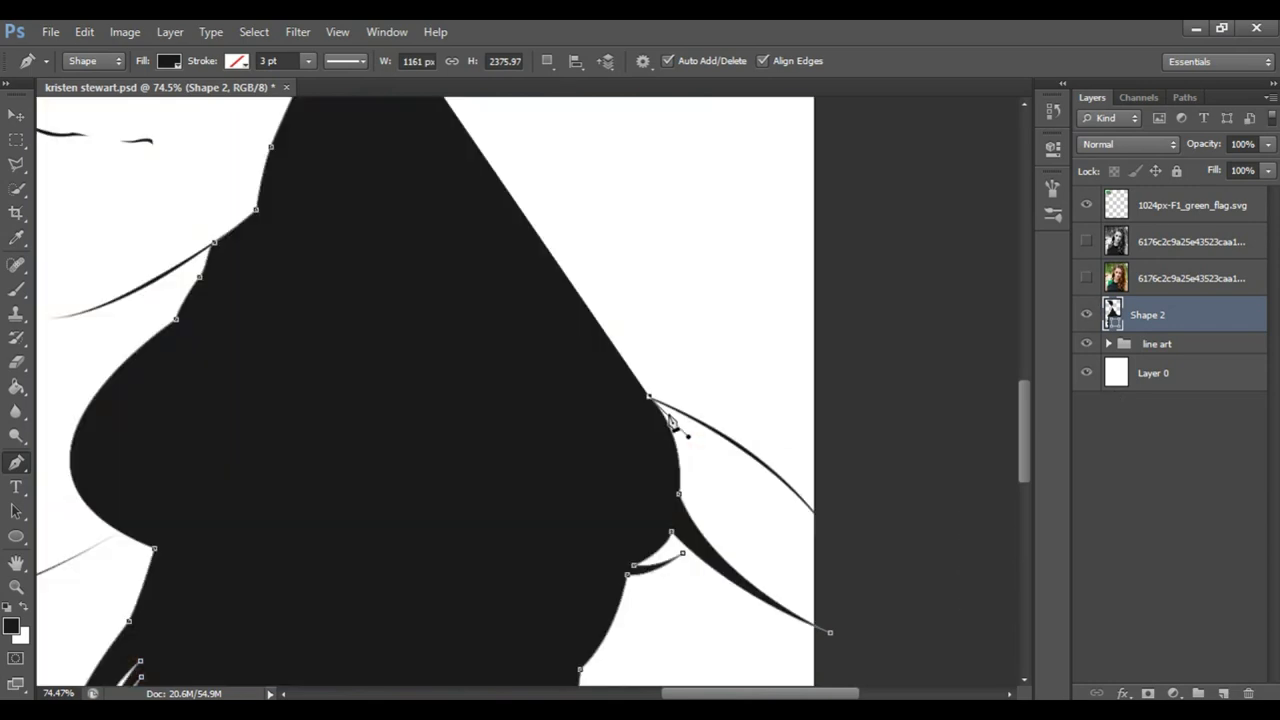
left_click_drag(767, 467, 836, 516)
left_click(1086, 278)
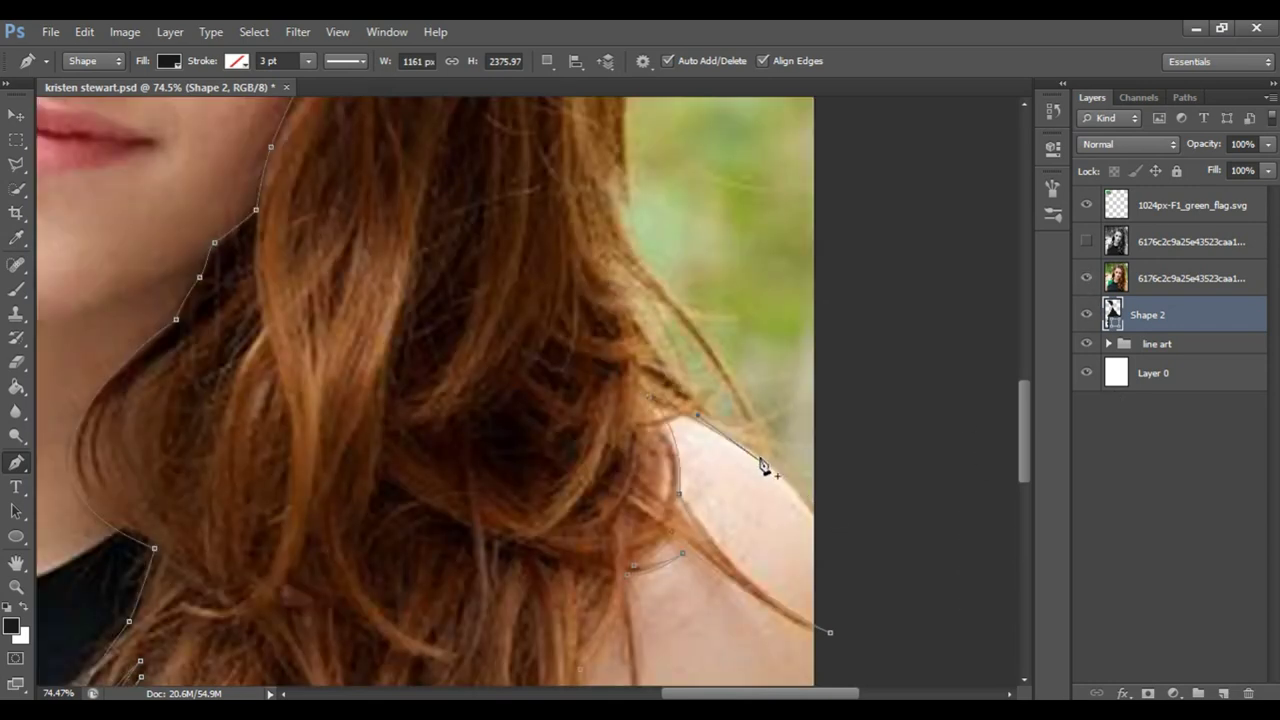
Add a curved anchor along the hair edge, then break the handle to bend the outline
scroll(802, 466, "up", 2)
left_click(716, 451, "alt")
left_click_drag(786, 396, 835, 377)
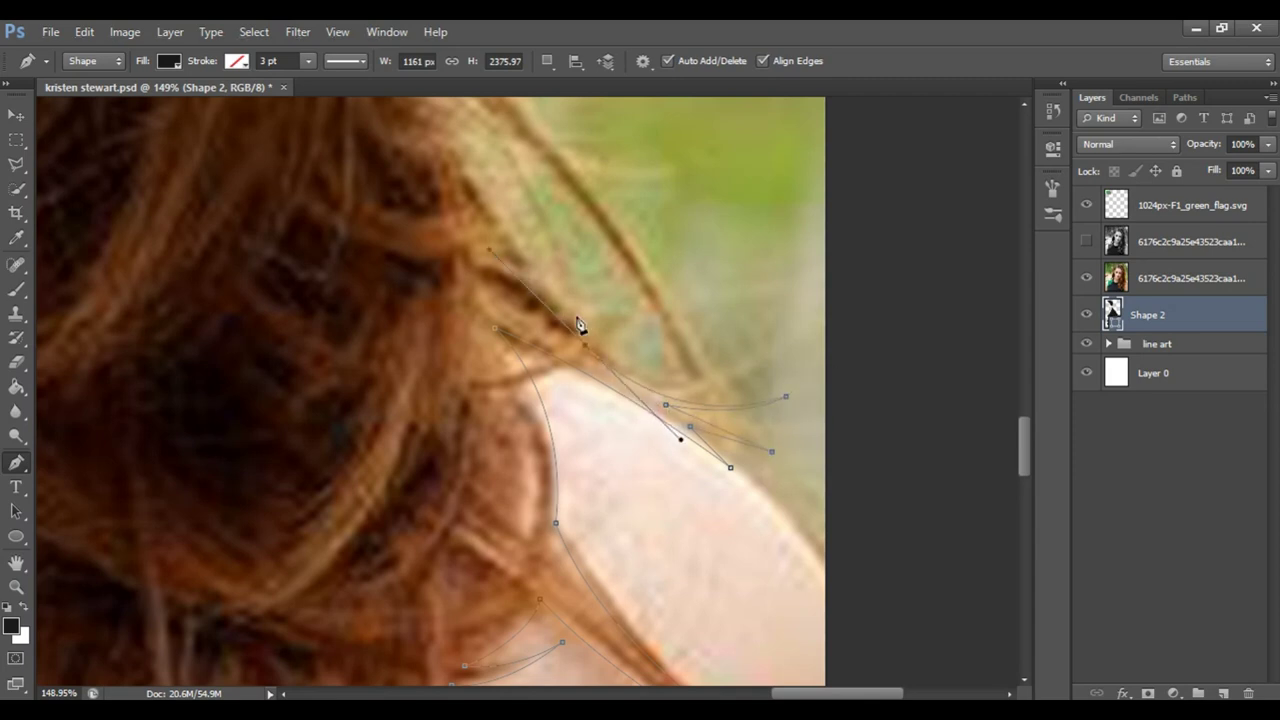
left_click_drag(586, 329, 712, 340)
left_click(623, 545)
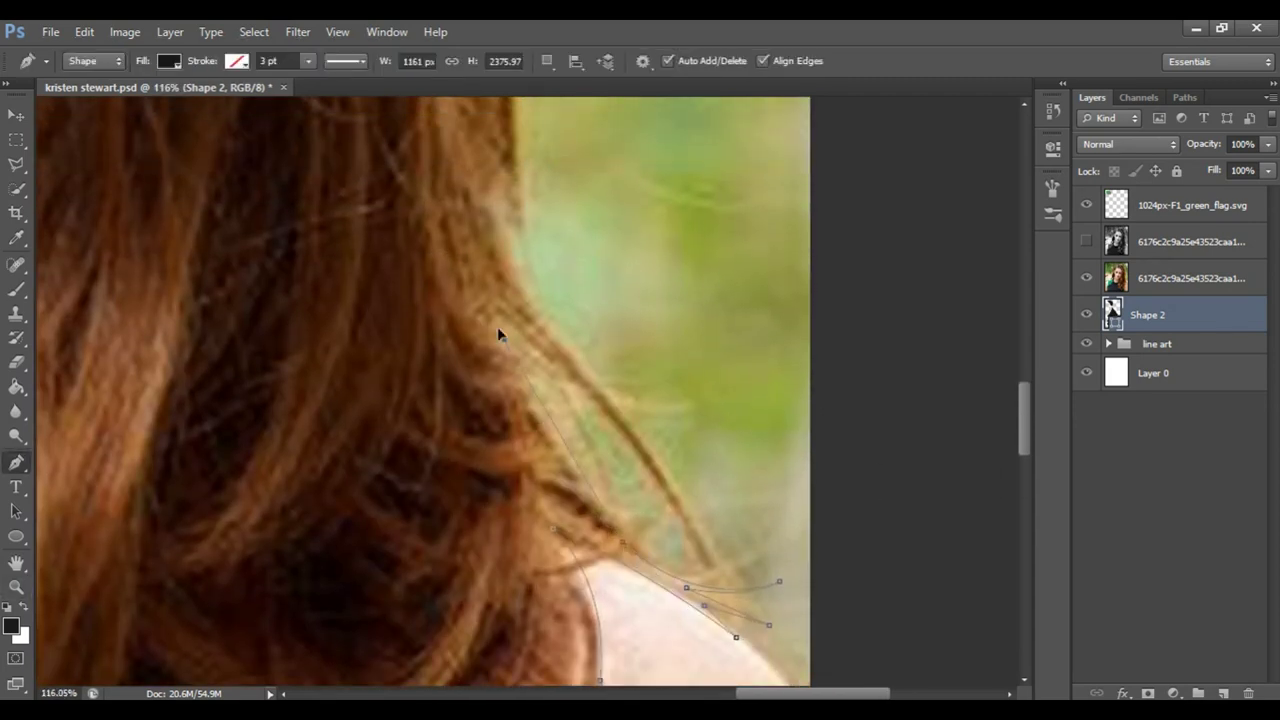
left_click_drag(608, 518, 613, 500)
Place curved anchors higher up the hair's outer edge, then zoom out to the whole face
left_click_drag(505, 324, 408, 214)
left_click(507, 326, "alt")
left_click_drag(718, 587, 728, 612)
mouse_move(509, 279)
left_mouse_down()
mouse_move(367, 178)
mouse_move(357, 132)
left_mouse_up()
scroll(510, 288, "up", 3)
left_click(499, 372)
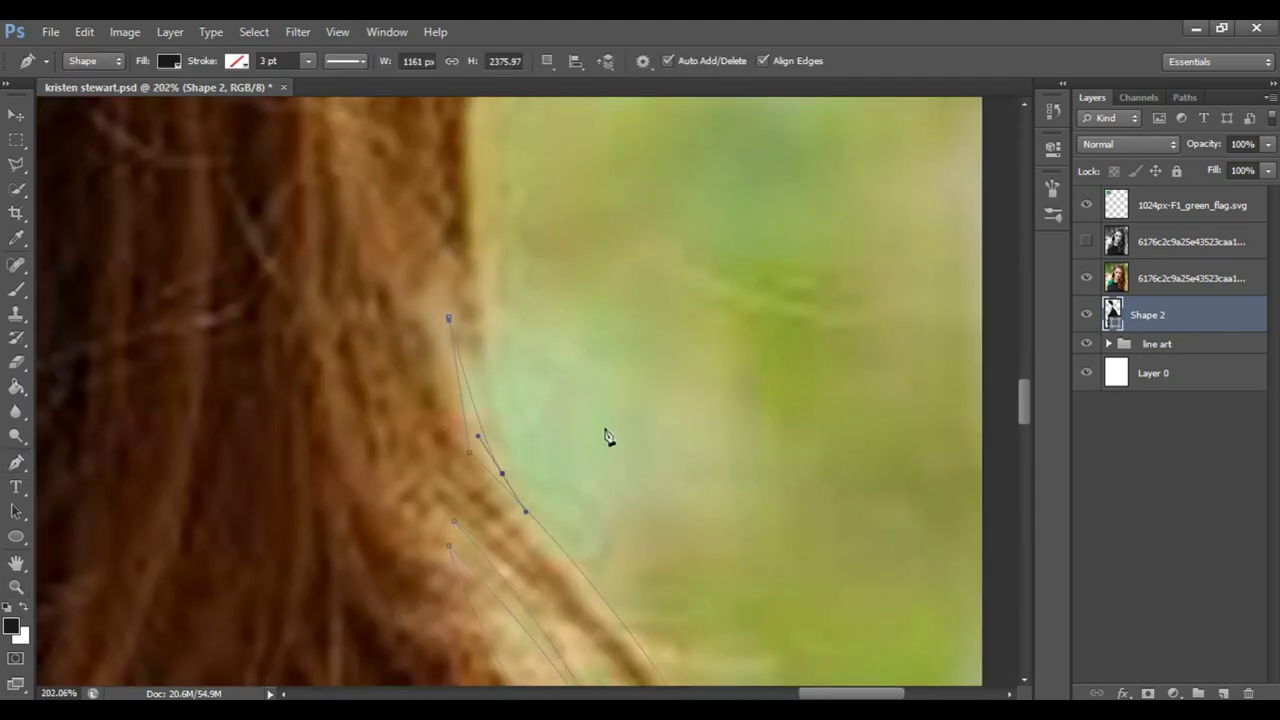
key("z")
left_click(715, 322, "alt")
key("p")
scroll(548, 620, "up", 2)
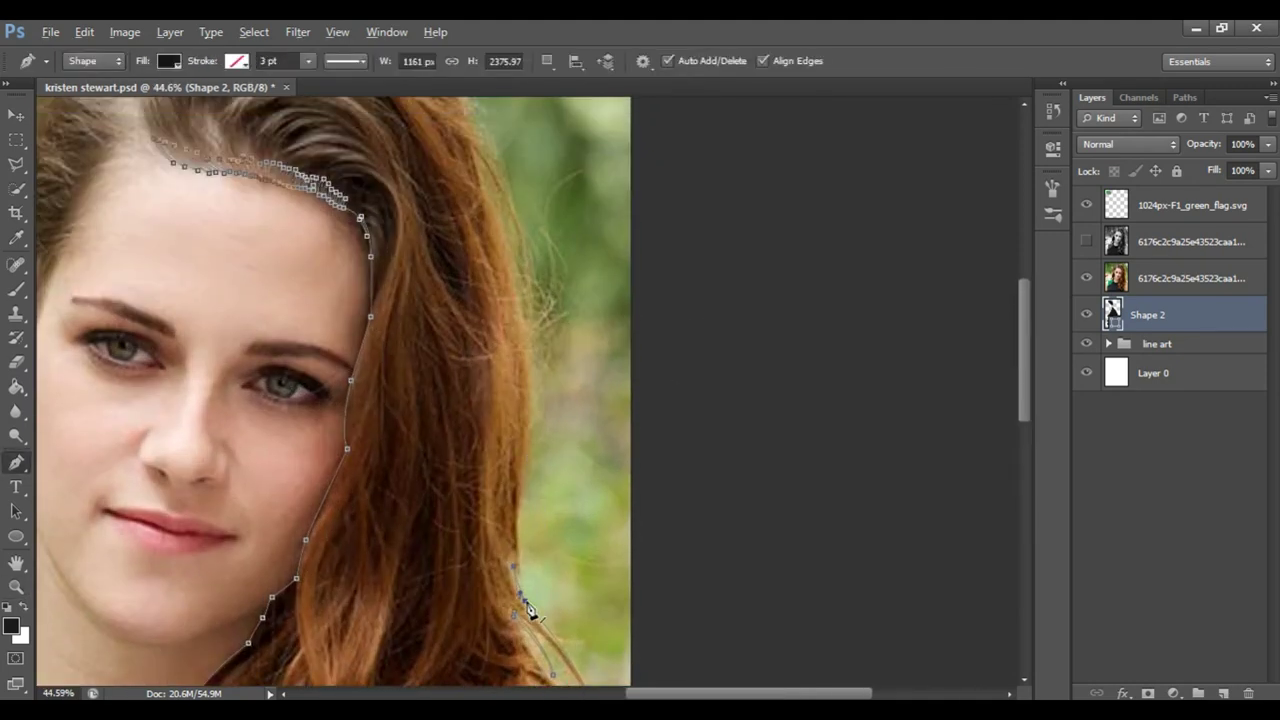
Zoom in on the crown and add an anchor on the top of the hair outline
scroll(548, 425, "up", 4)
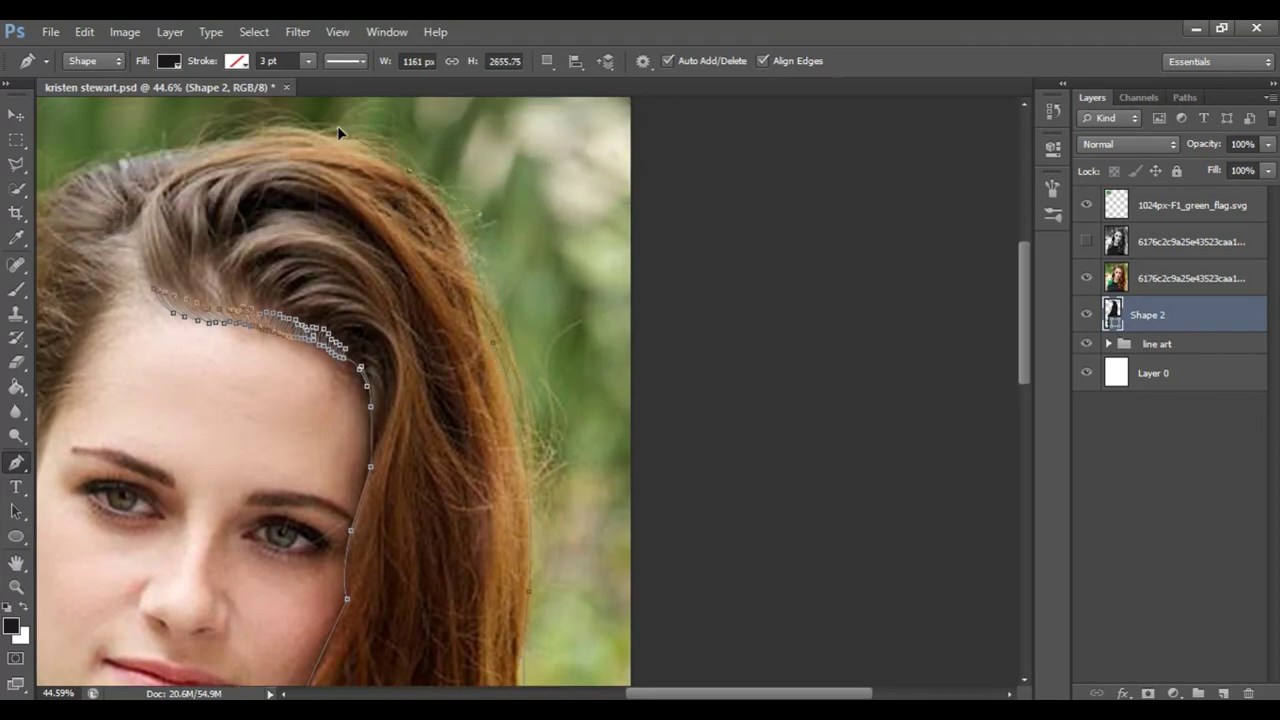
key("z")
mouse_move(586, 346)
left_mouse_down()
mouse_move(491, 263)
mouse_move(457, 323)
left_mouse_up()
key("p")
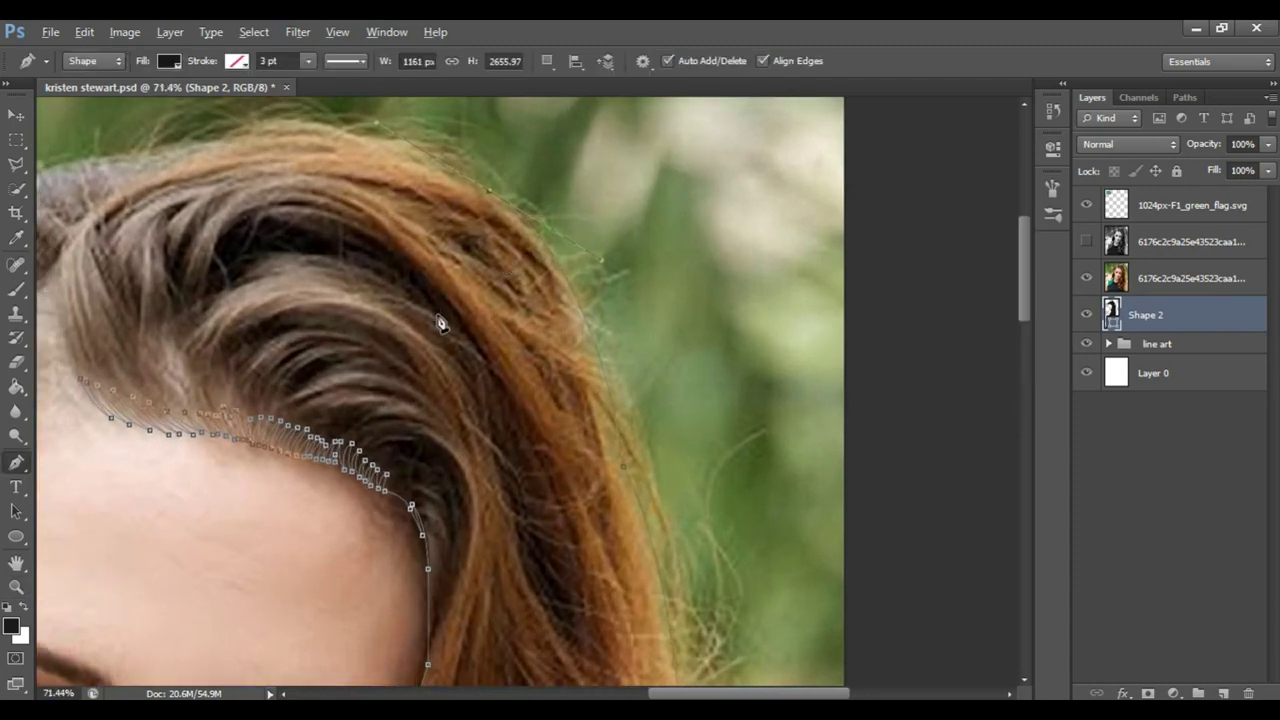
key("z")
left_click_drag(560, 391, 401, 356)
key("p")
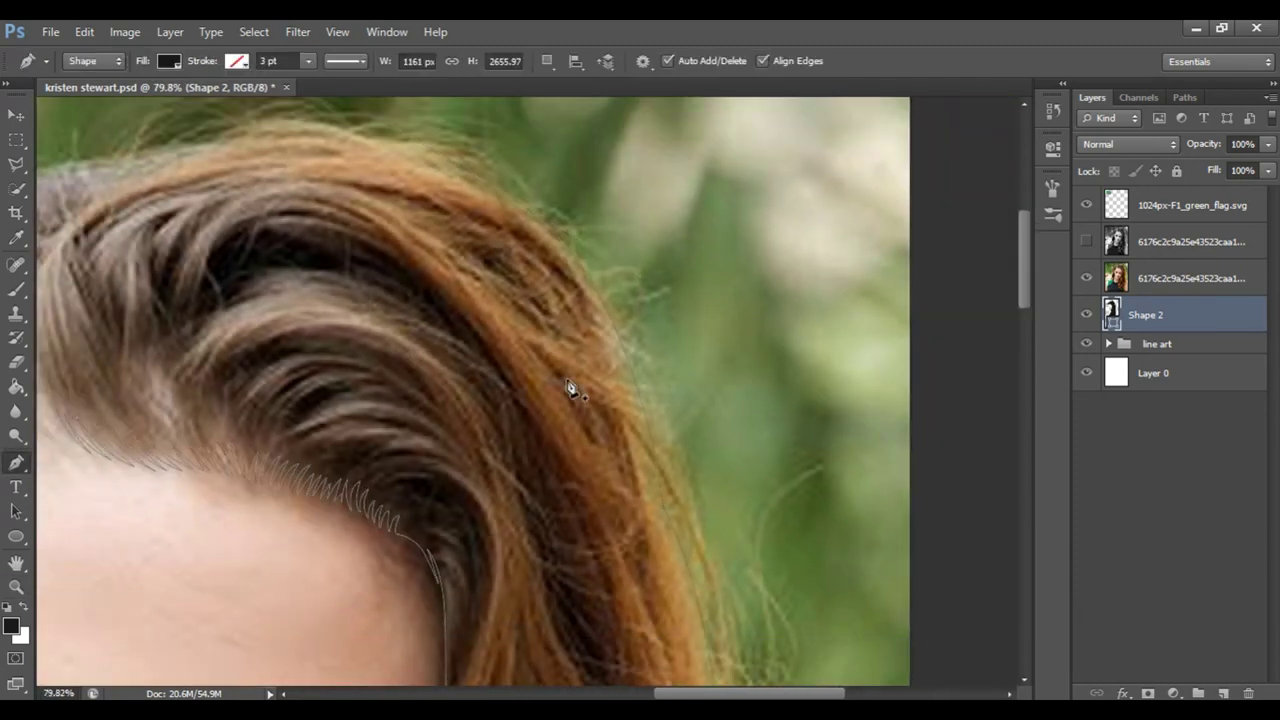
scroll(685, 380, "up", 3)
left_click(754, 372)
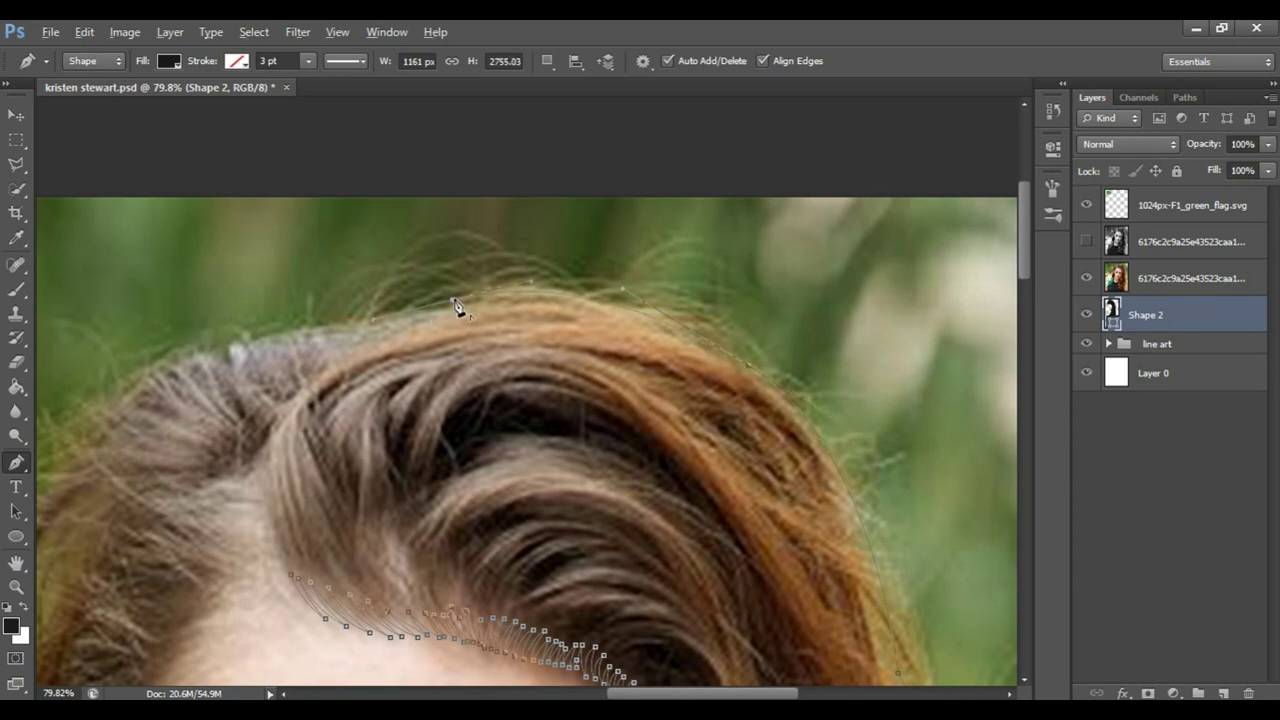
Place anchors across the crown and down the hair edge to the ear
scroll(455, 333, "left", 5)
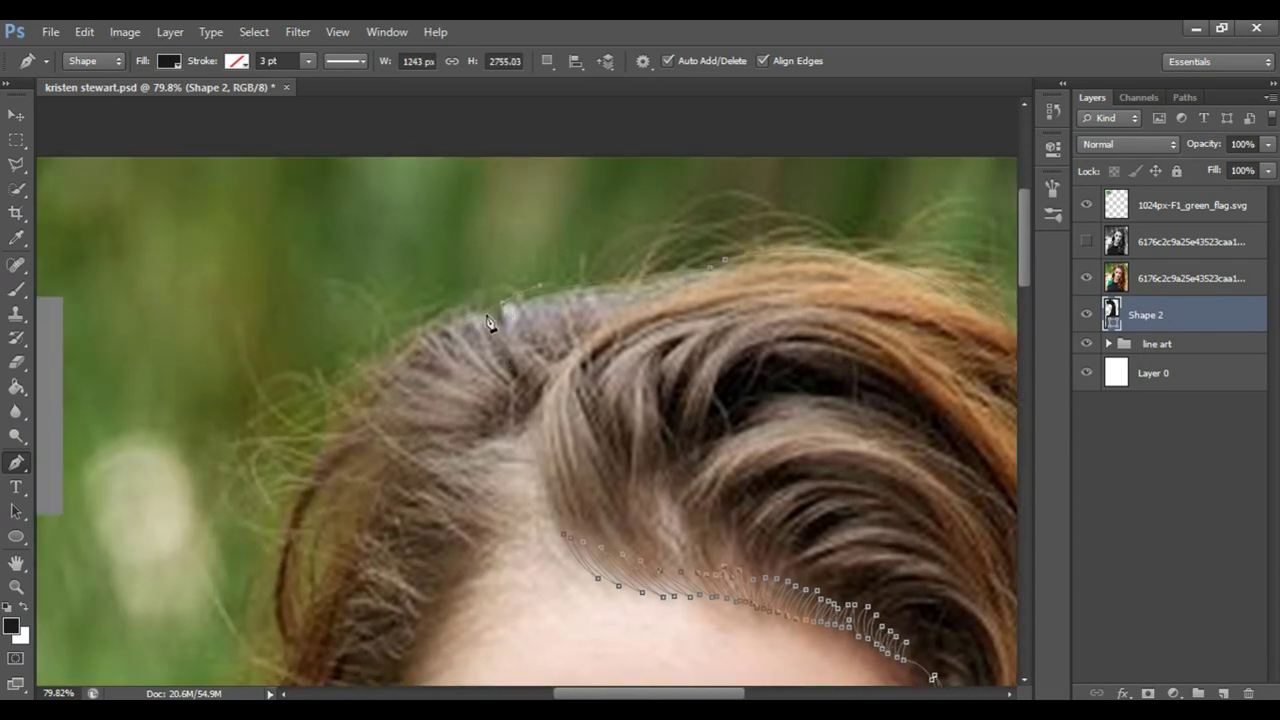
scroll(450, 333, "down", 3)
left_click(343, 312)
left_click_drag(289, 517, 330, 630)
left_click(343, 357)
left_click(297, 491)
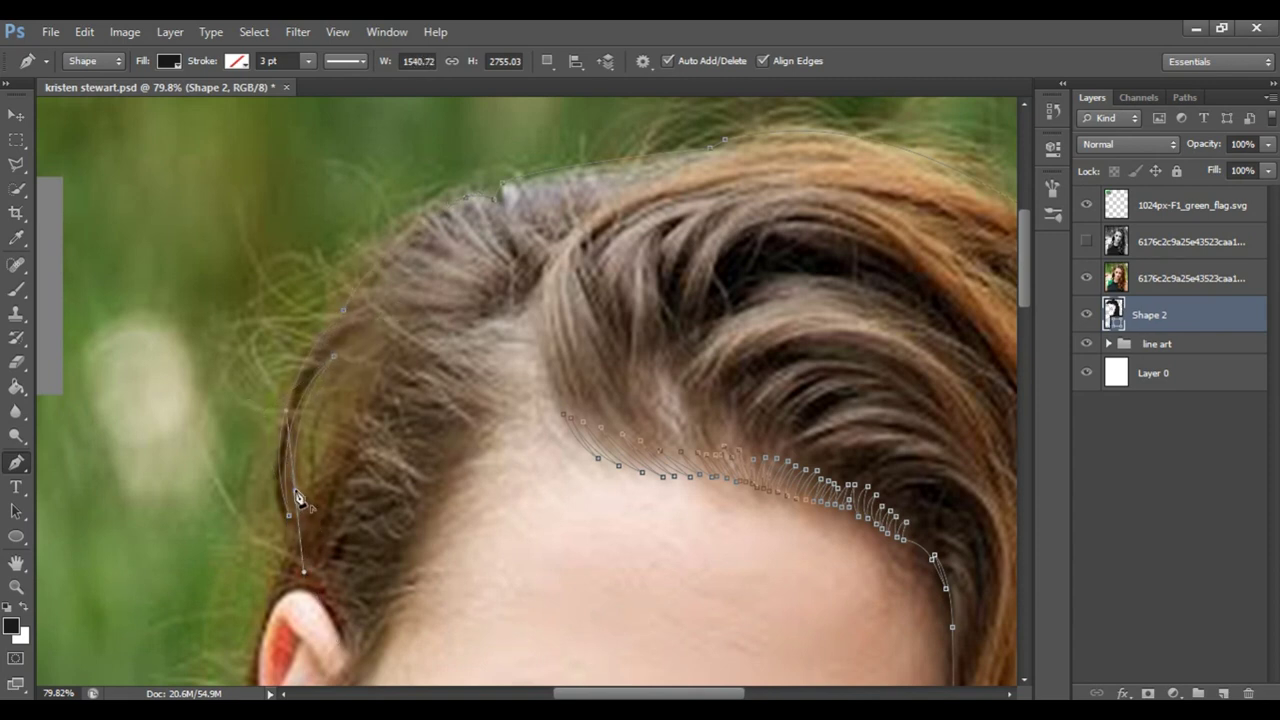
left_click_drag(303, 499, 306, 566)
left_click(335, 403)
left_click(333, 403, "alt")
Zoom out and hide the photo layer to preview the black hair
scroll(330, 428, "up", 3)
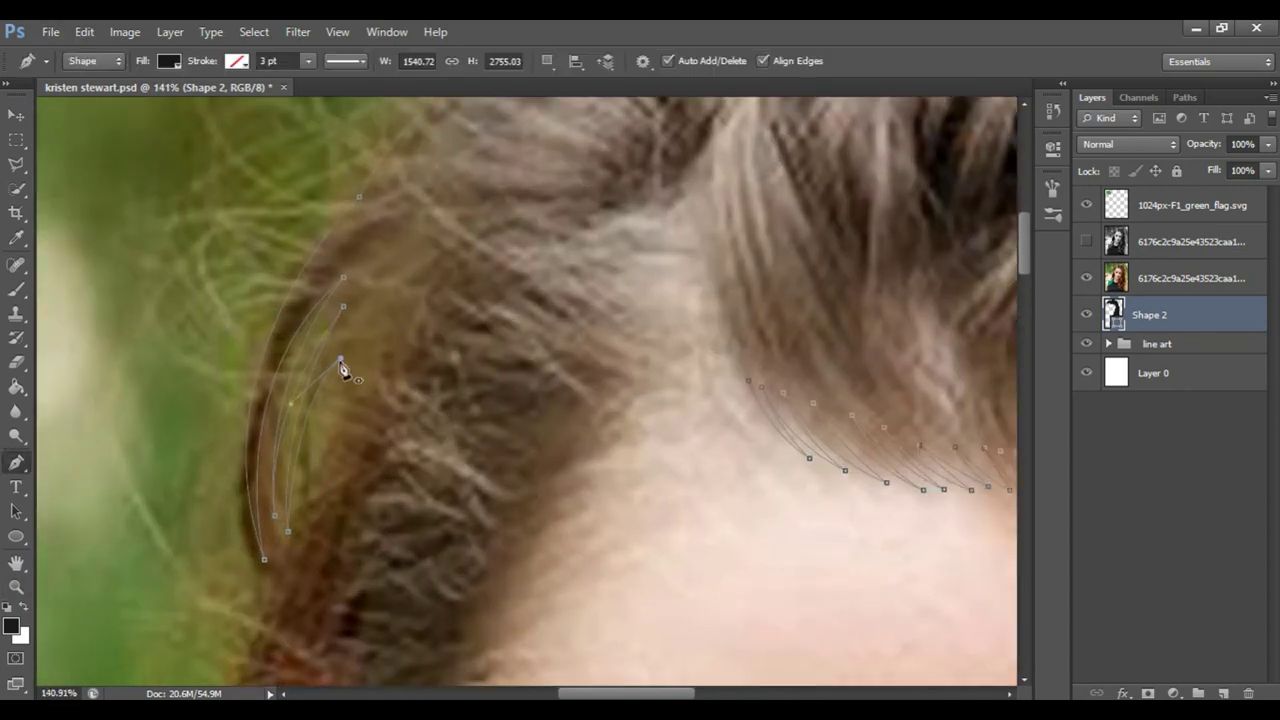
key("z")
scroll(331, 366, "down", 5)
scroll(331, 366, "up", 1)
left_click(1086, 278)
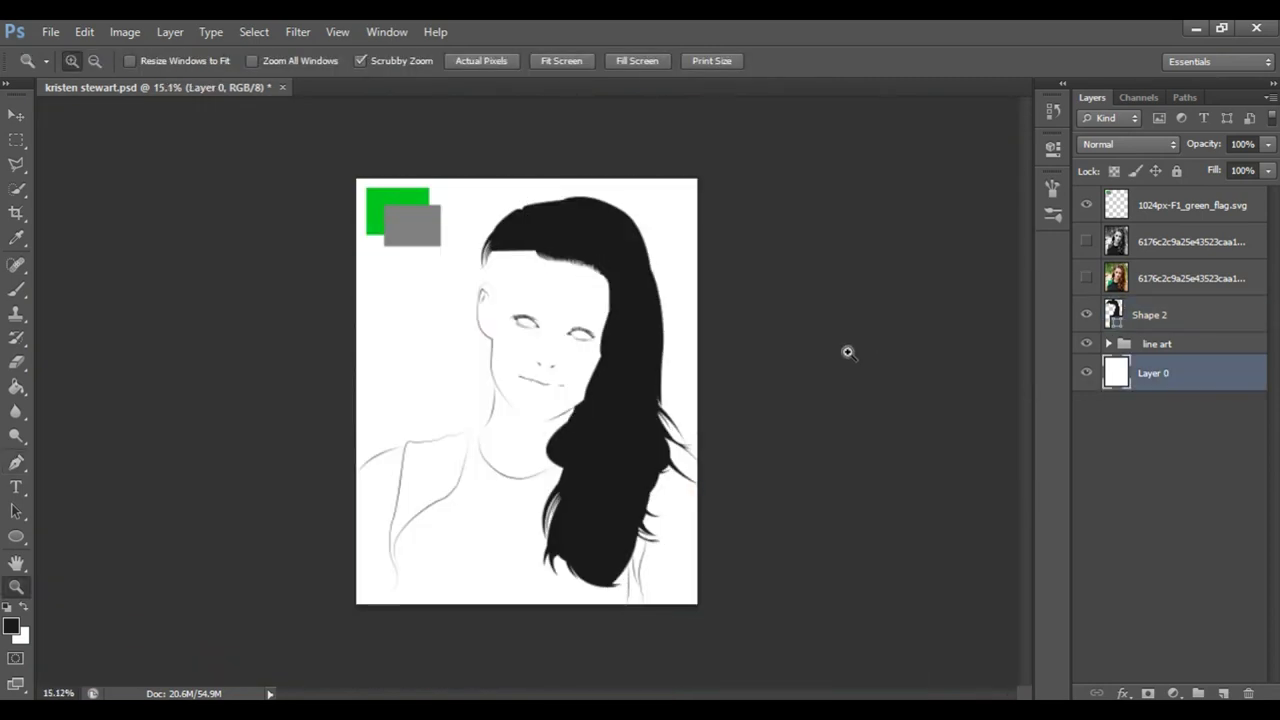
Show the photo, zoom in near the ear, and extend the hair outline past it
left_click(1087, 278)
scroll(580, 314, "up", 3)
scroll(580, 314, "up", 2)
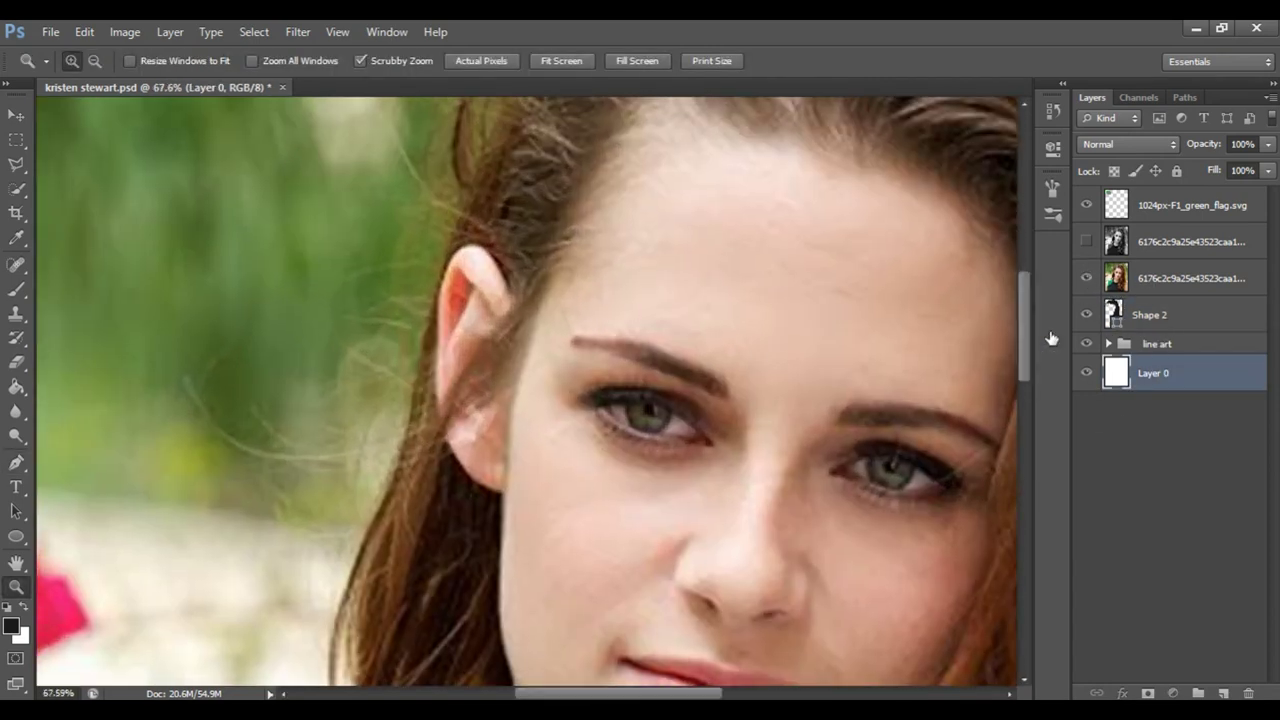
left_click(1150, 316)
scroll(600, 300, "up", 2)
key("p")
left_click(423, 400)
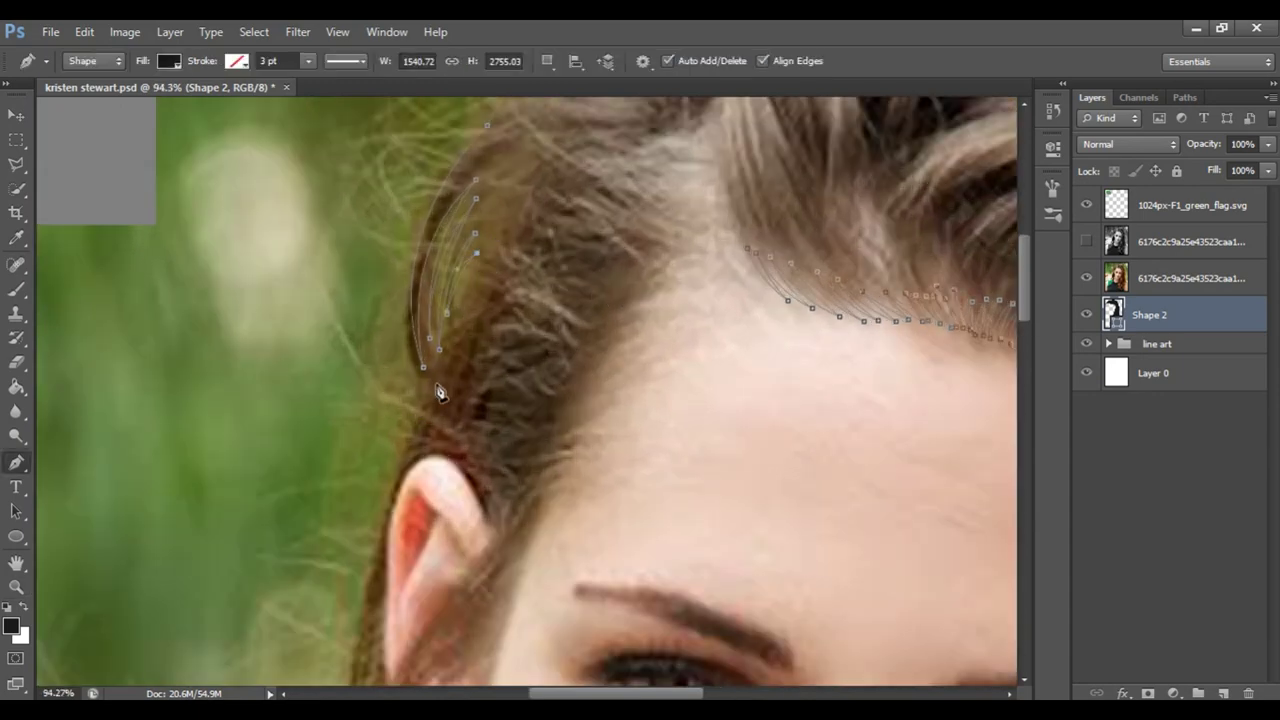
scroll(523, 366, "down", 3)
left_click(381, 403)
left_click(374, 431)
scroll(366, 470, "down", 4)
scroll(491, 491, "up", 3)
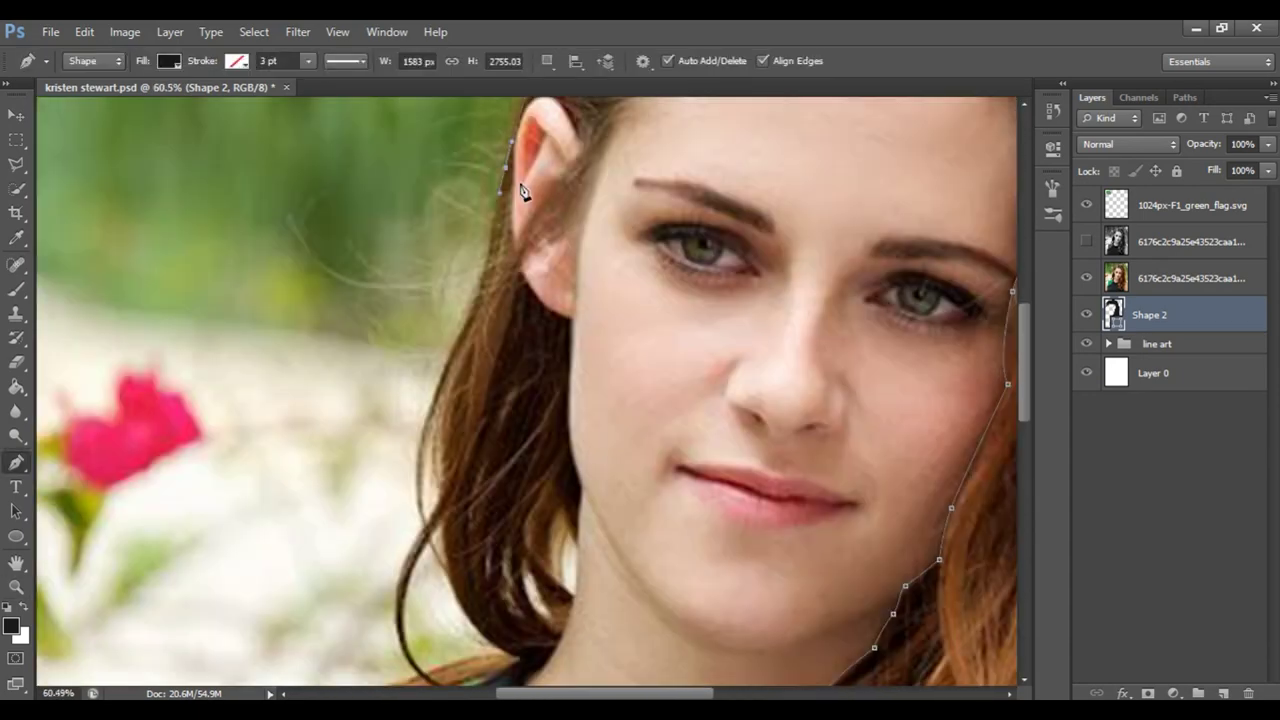
Add curved anchors down the left hair edge along the hair tips
left_click(458, 338)
left_click_drag(448, 577, 372, 490)
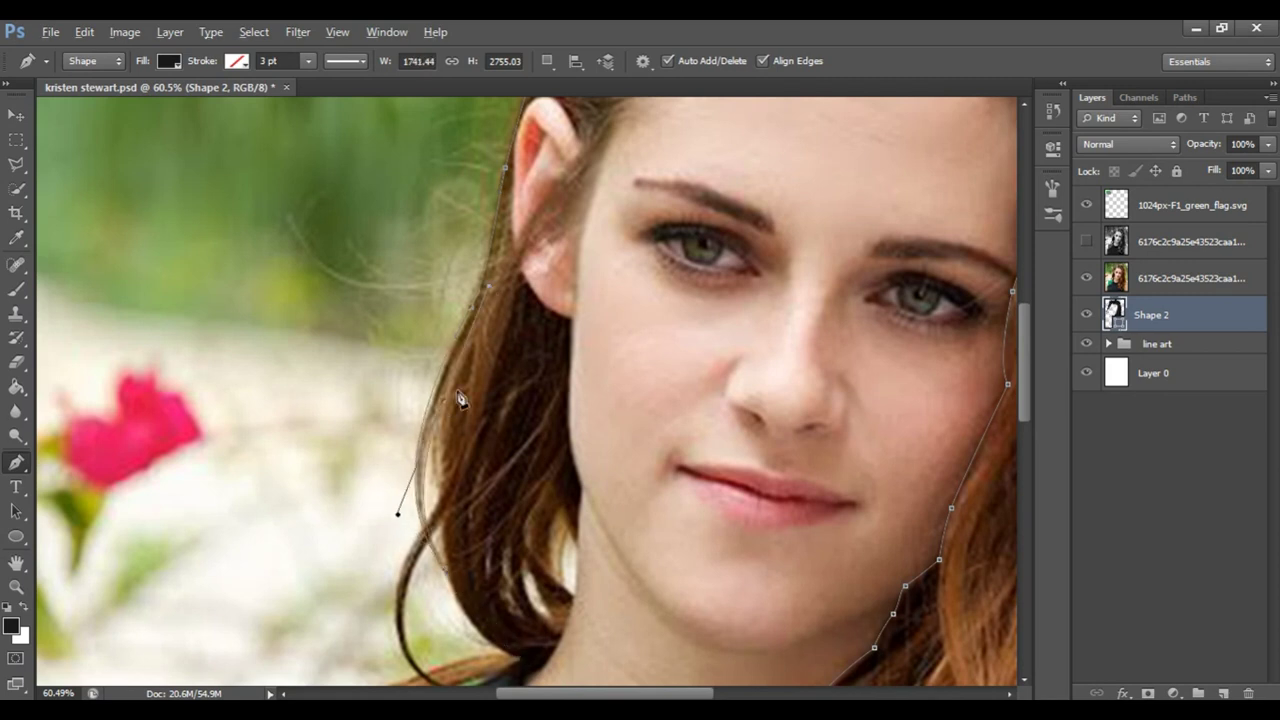
left_click_drag(454, 529, 436, 282)
key("p")
left_click_drag(421, 546, 459, 625)
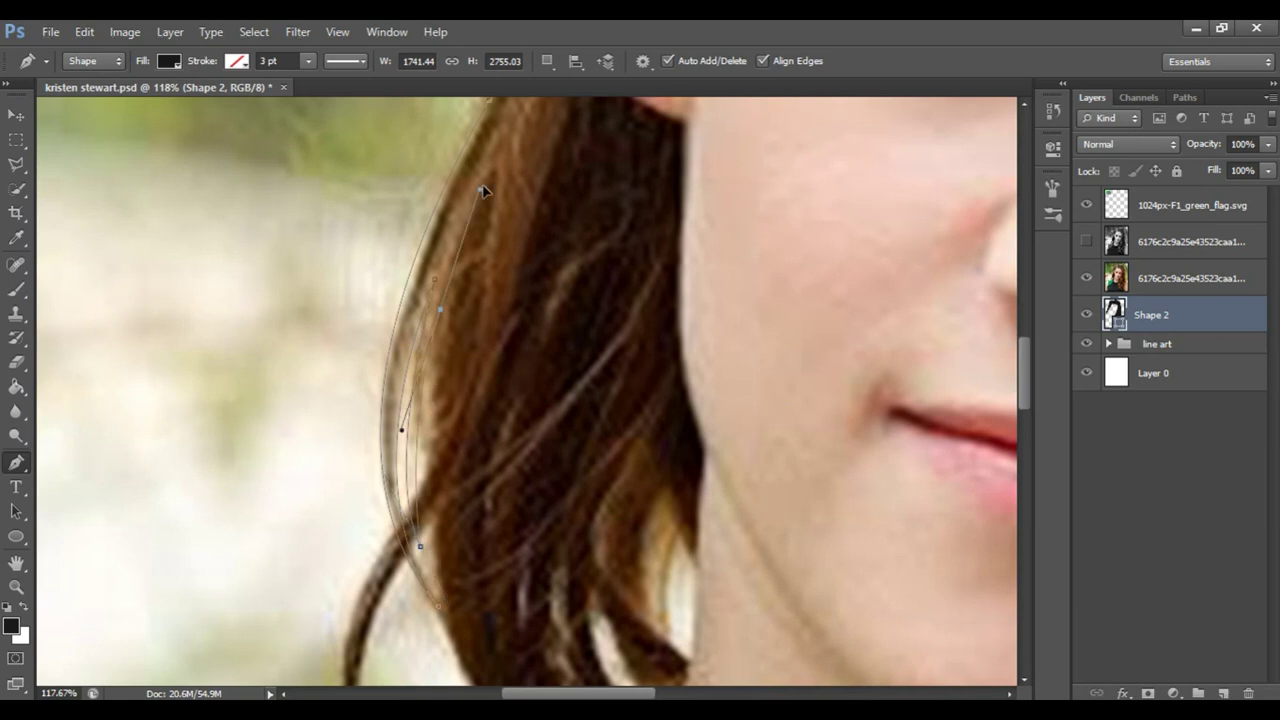
key("z")
scroll(457, 337, "down", 2)
key("p")
Place a pointed anchor where the hair meets the neck
left_click_drag(543, 543, 674, 586)
key("ctrl+z")
left_click_drag(557, 543, 680, 551)
key("ctrl+z")
left_click_drag(561, 549, 737, 571)
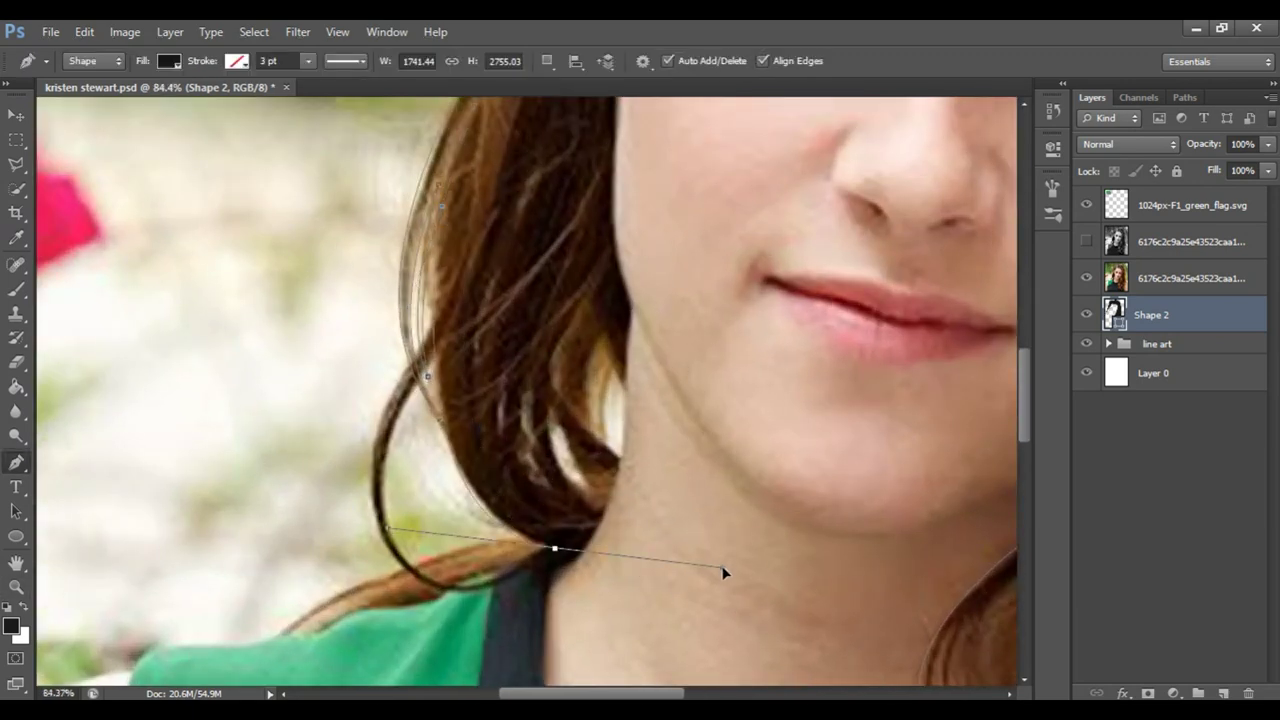
left_click(557, 544, "alt")
left_click(548, 551)
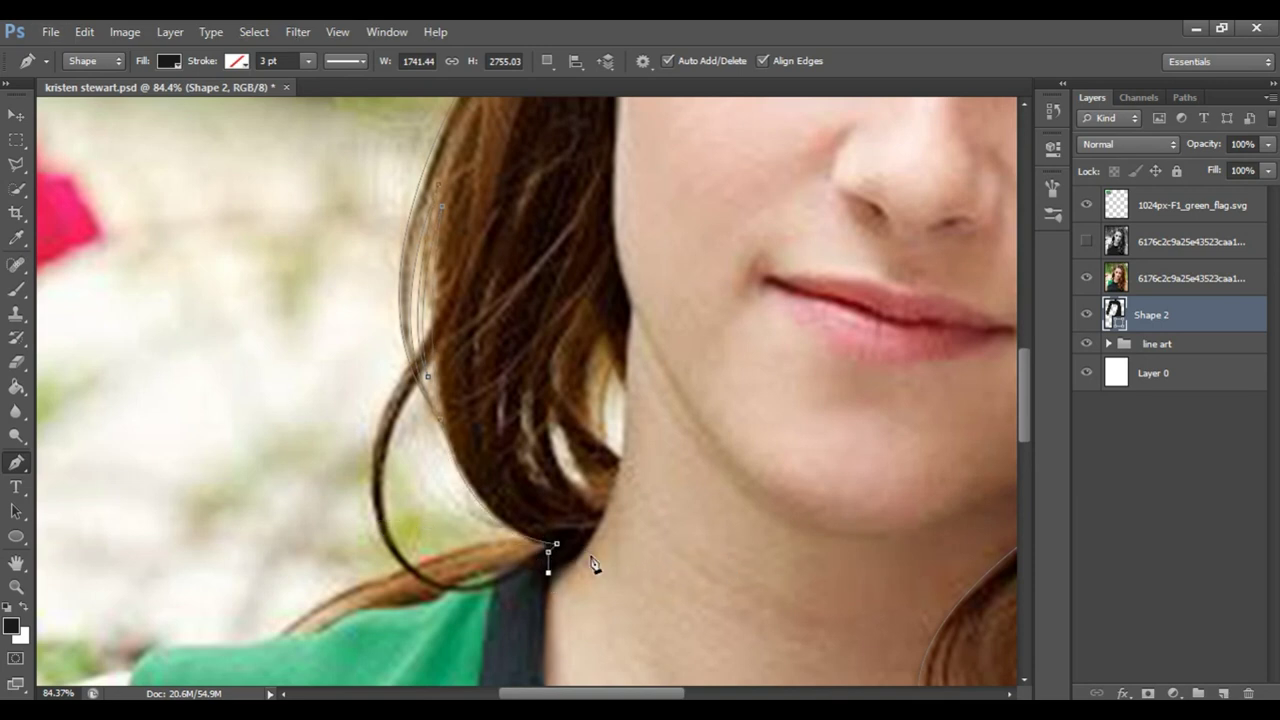
Hide the photo, curve the hair edge along the jaw line, and set Shape 2 opacity to 50%
left_click(1086, 280)
left_click_drag(618, 472, 628, 409)
key("5")
left_click(618, 472, "alt")
left_click(629, 260)
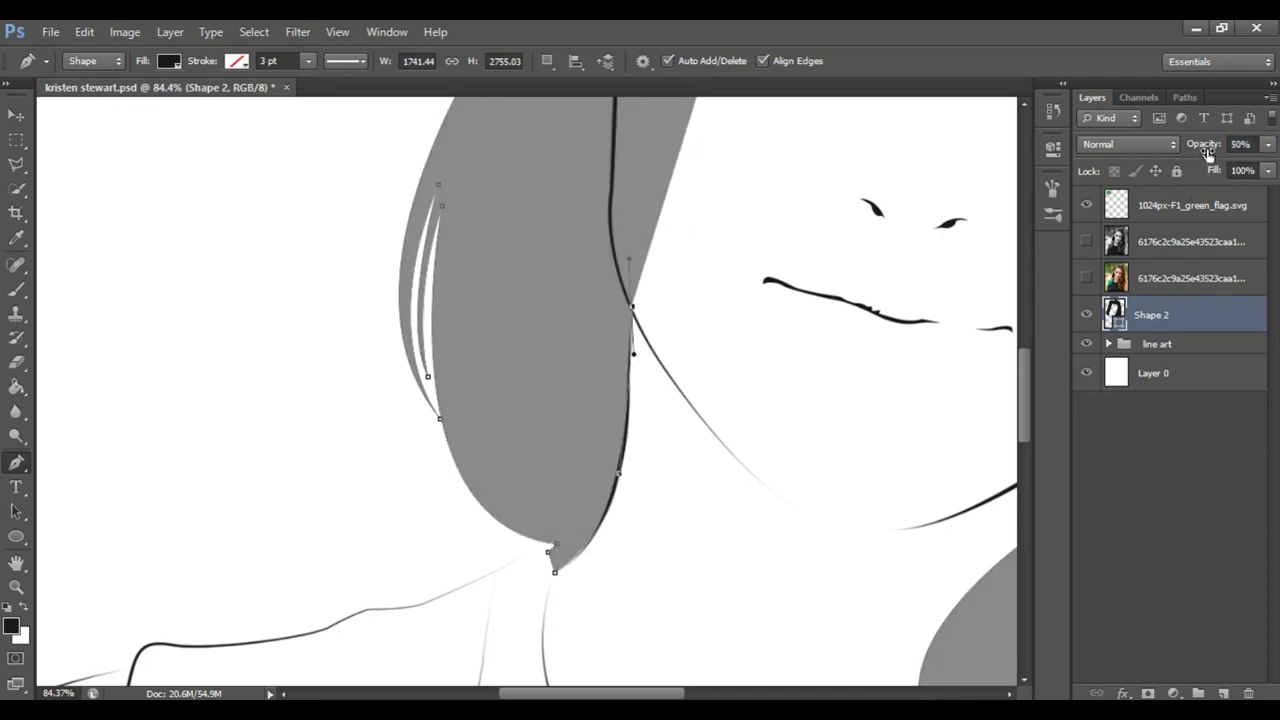
Hide the photo layer and set Shape 2 opacity to 46%
key("0")
scroll(640, 366, "up", 2)
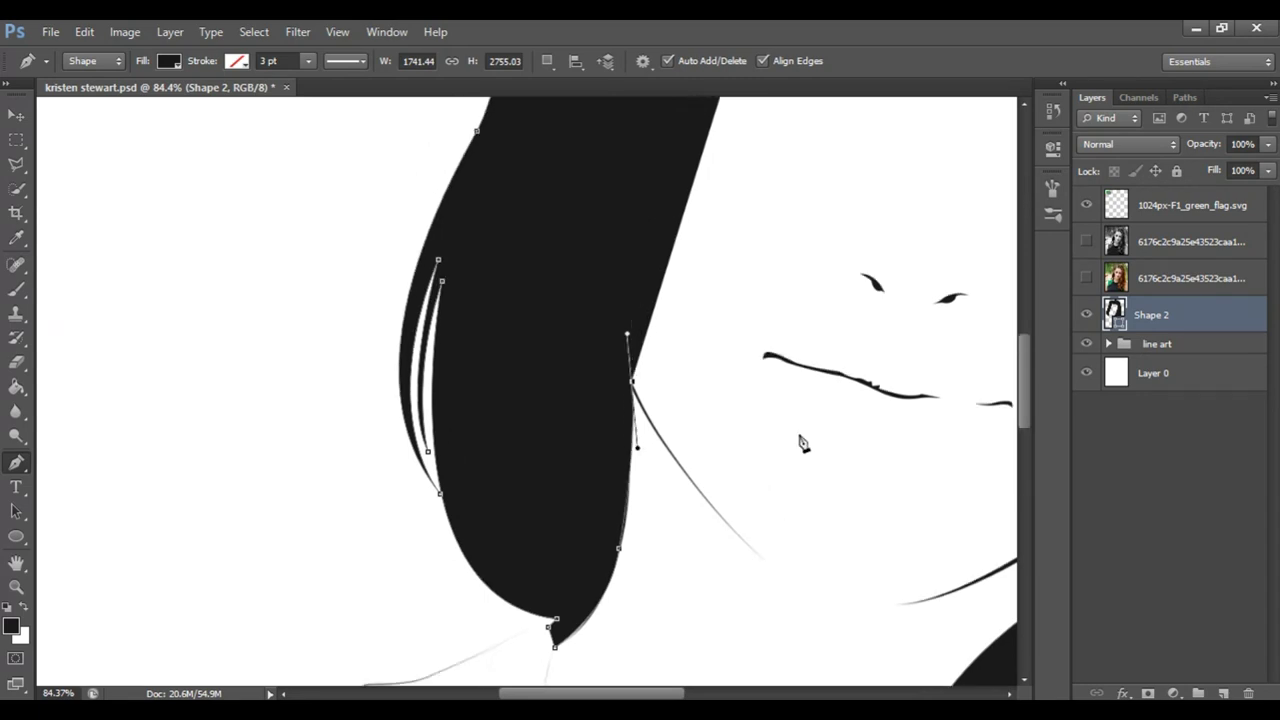
scroll(640, 400, "up", 4)
left_click(1183, 281)
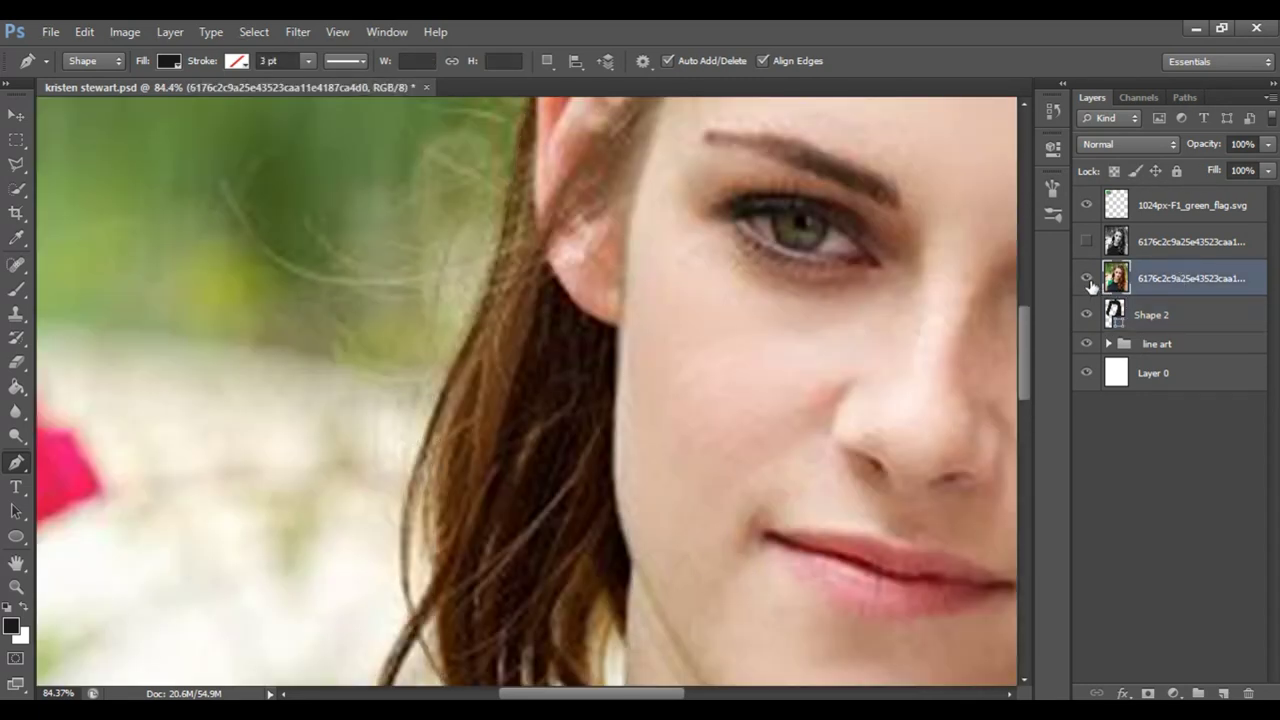
key("ctrl+comma")
left_click(1193, 316)
key("4")
key("6")
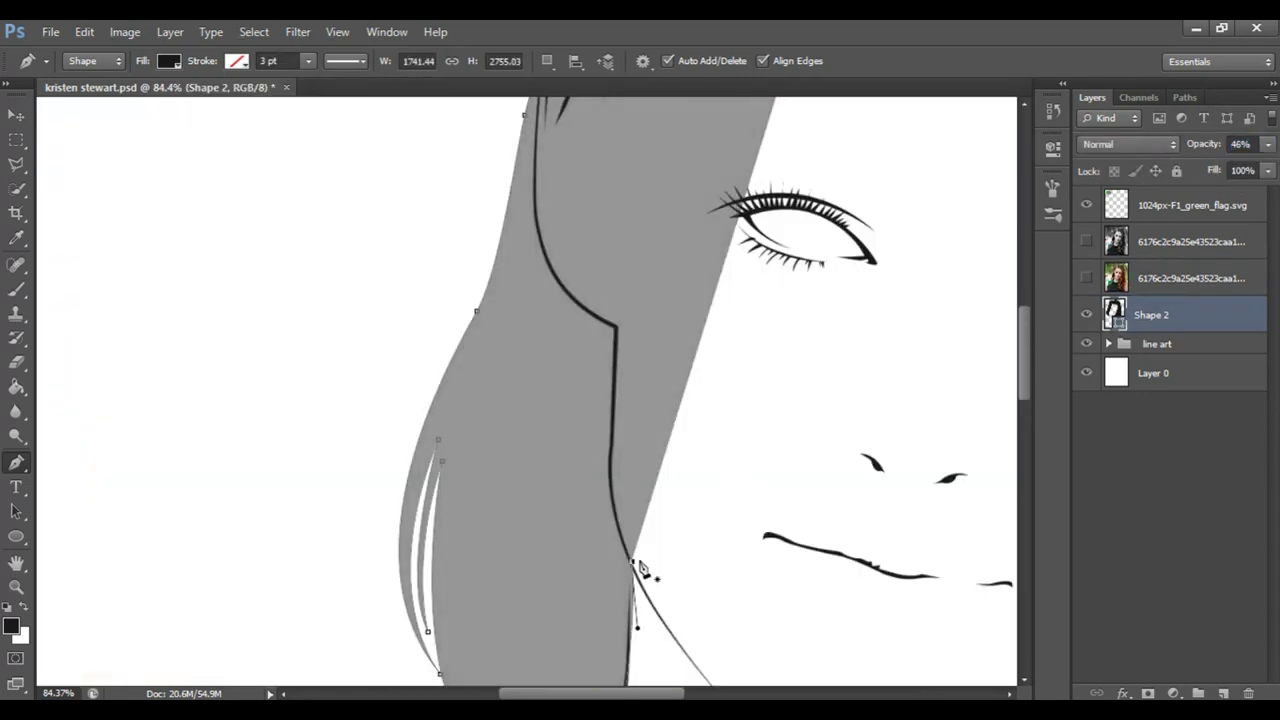
Add anchors curving the left hair edge around the drawn ear, then show the photo
left_click(616, 325)
scroll(800, 440, "up", 2)
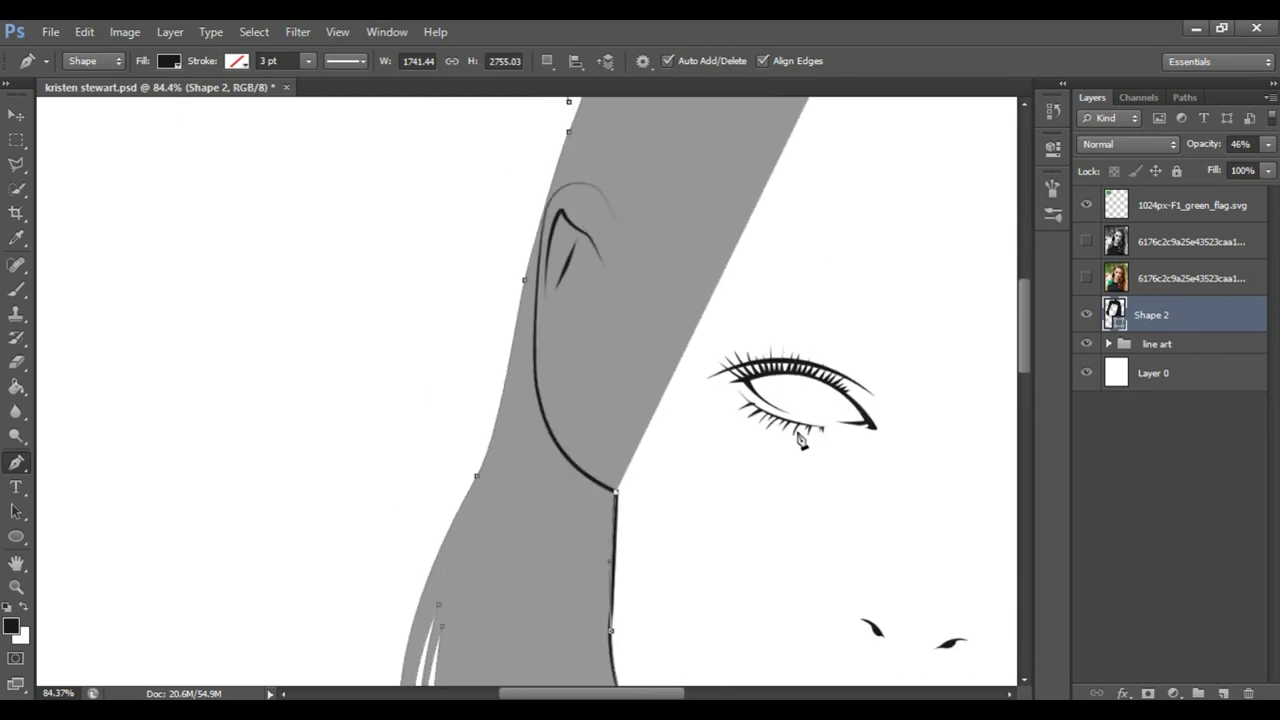
left_click_drag(538, 394, 530, 326)
mouse_move(570, 184)
left_mouse_down()
mouse_move(597, 177)
mouse_move(629, 246)
left_mouse_up()
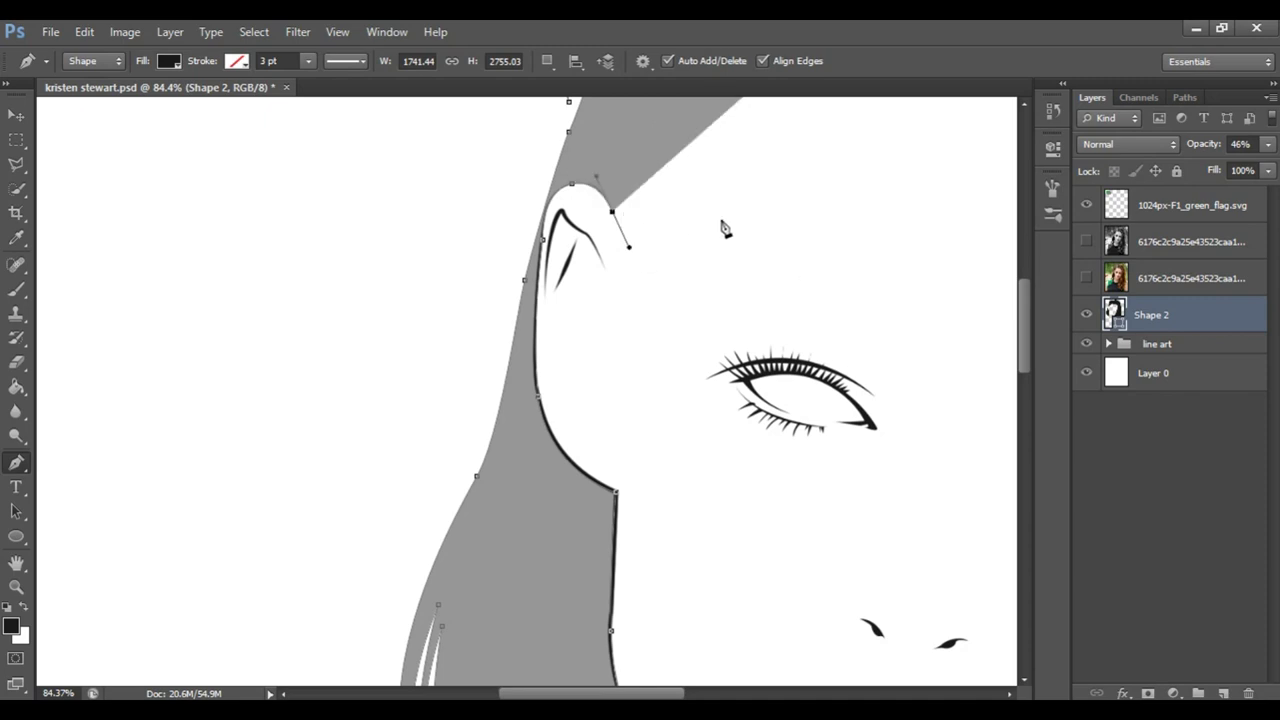
left_click(1086, 278)
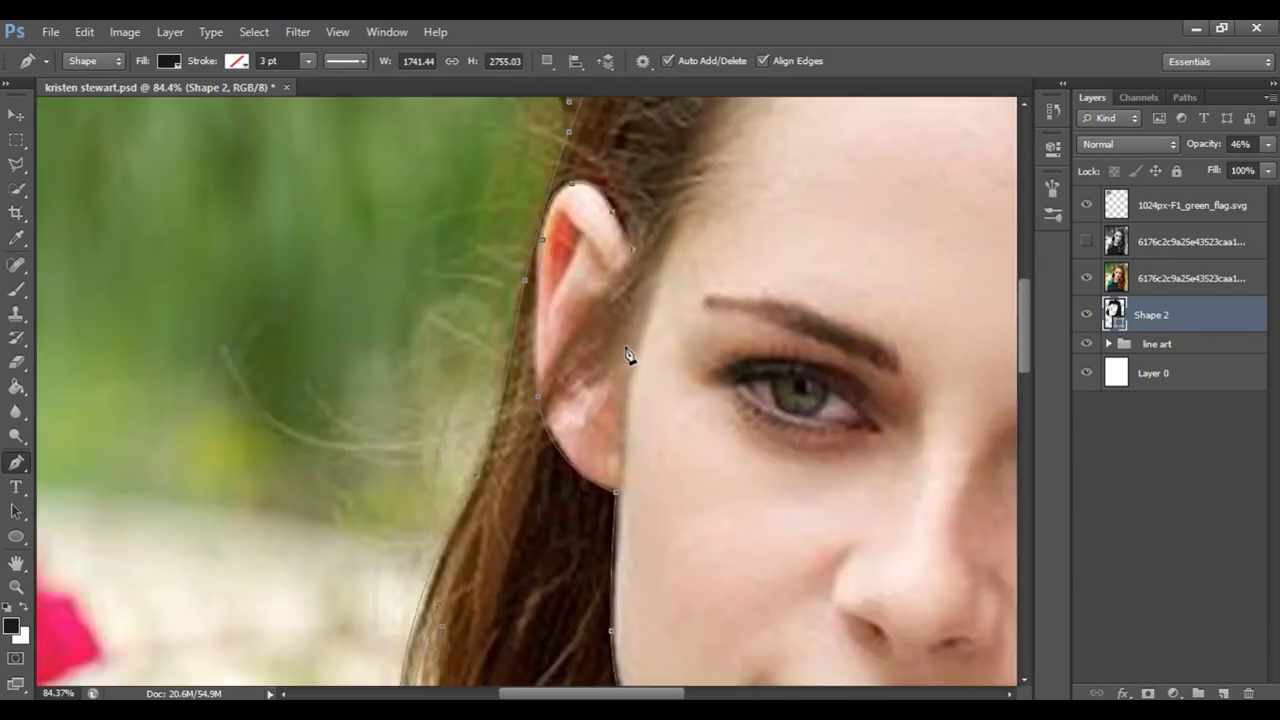
Add curved strand anchors in the hair above the ear and temple
scroll(668, 246, "up", 2)
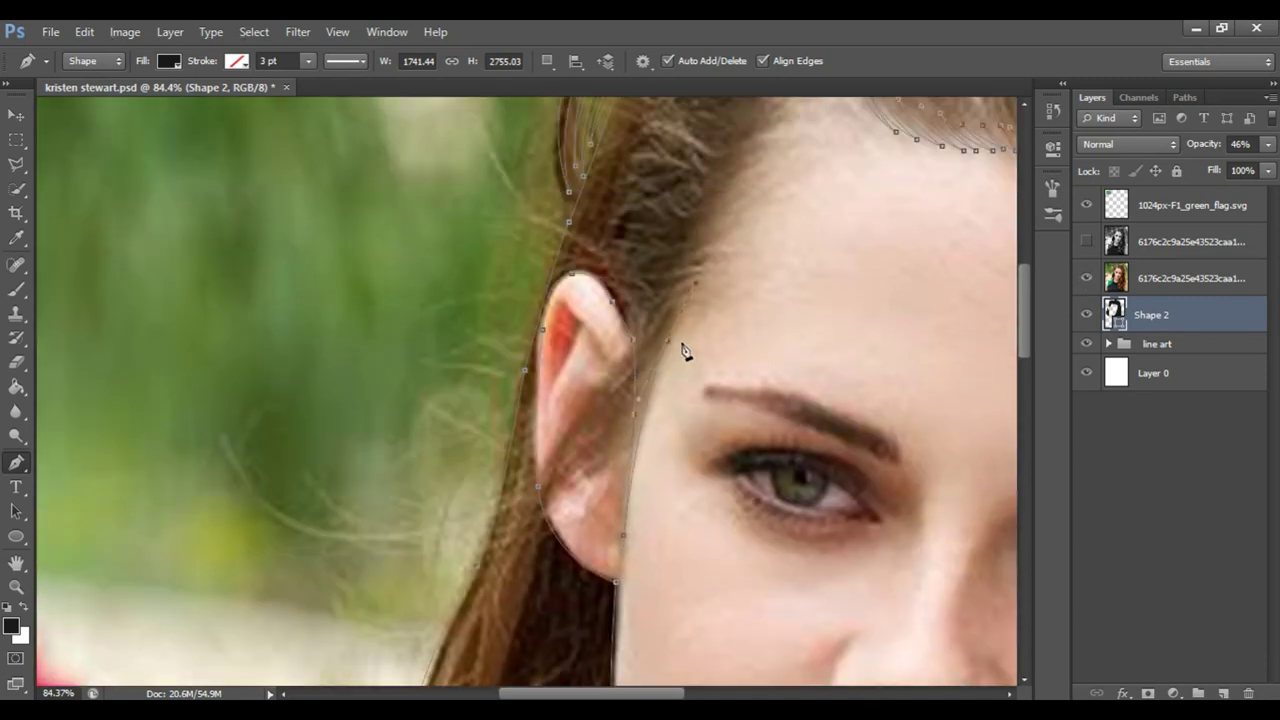
scroll(668, 337, "up", 2)
left_click_drag(662, 414, 726, 366)
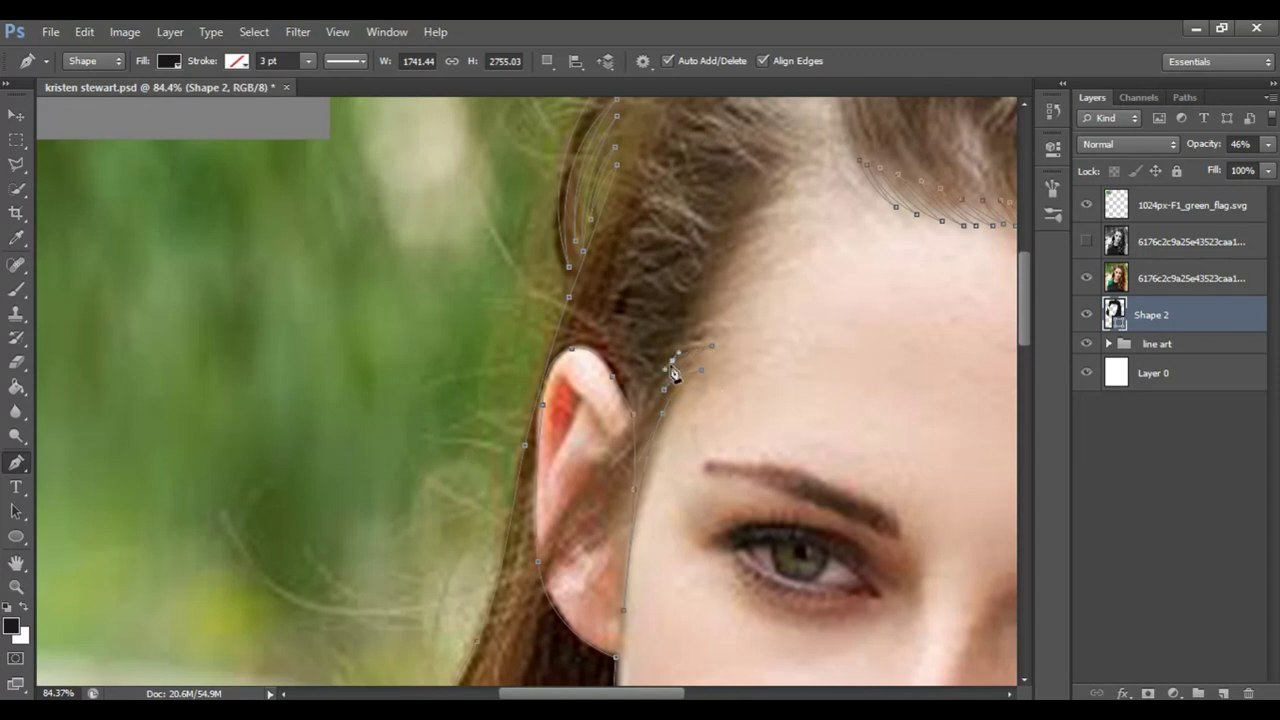
left_click_drag(806, 330, 783, 346)
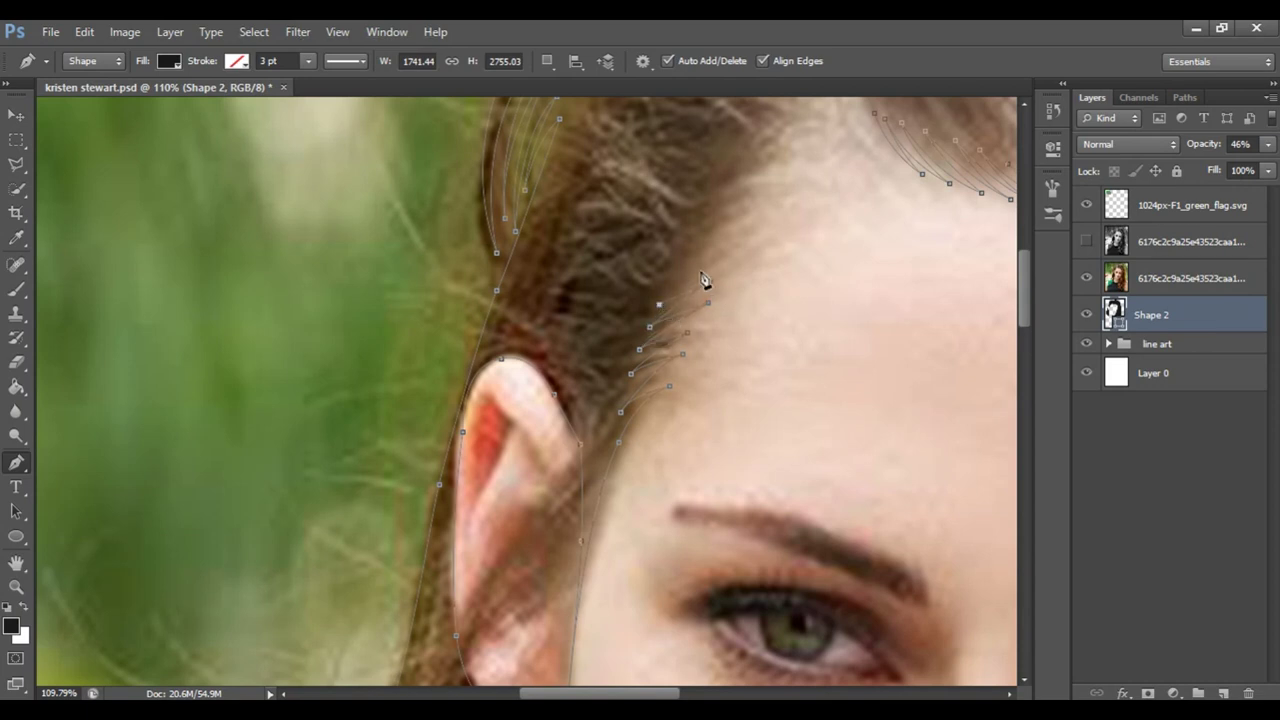
scroll(722, 398, "up", 3)
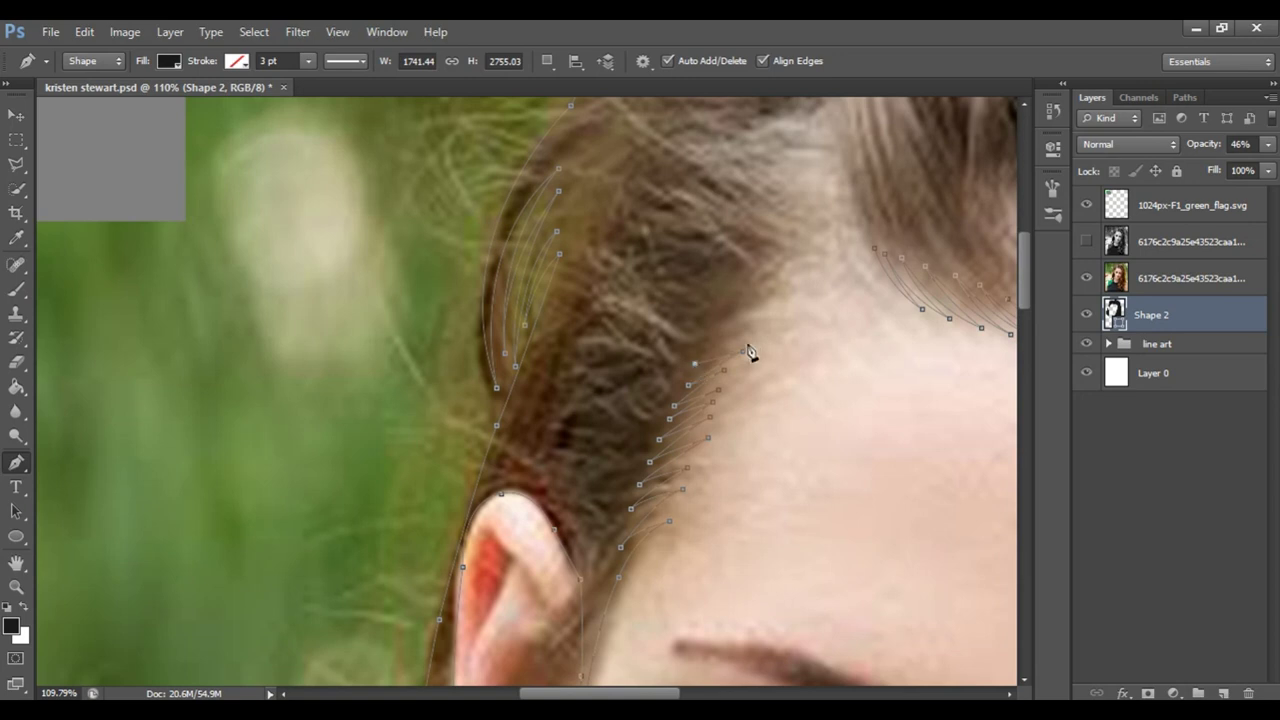
scroll(797, 318, "up", 2)
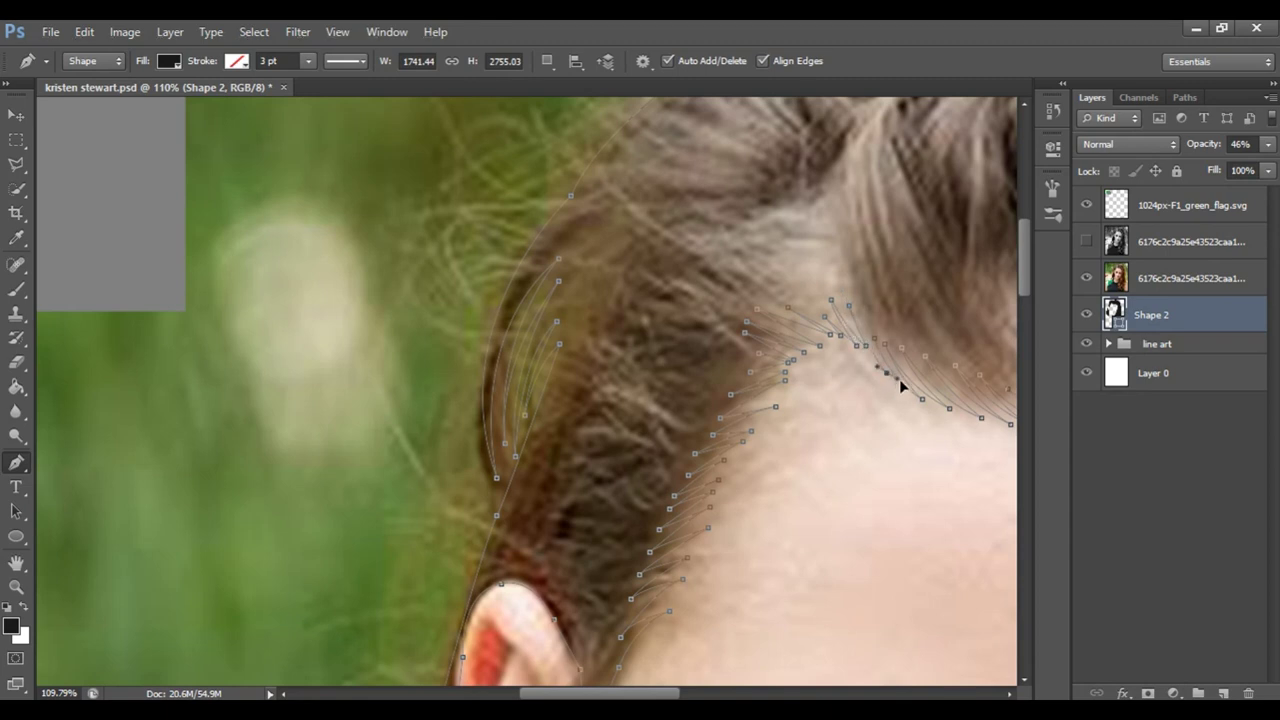
Hide the colour photo and zoom out to view the whole portrait
left_click(1087, 278)
key("z")
left_click_drag(700, 334, 571, 334)
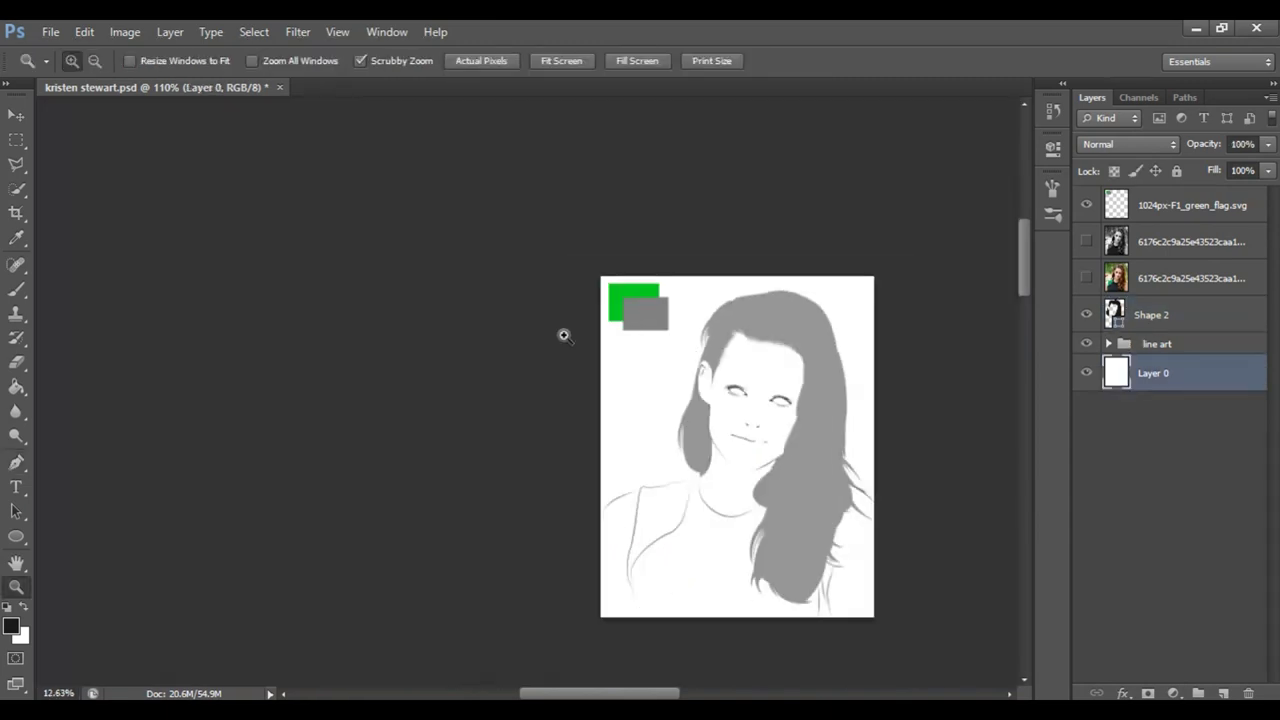
Raise Shape 2 opacity to 97% and show the photo again for tracing
left_click_drag(1208, 148, 1259, 148)
left_click_drag(495, 377, 560, 377)
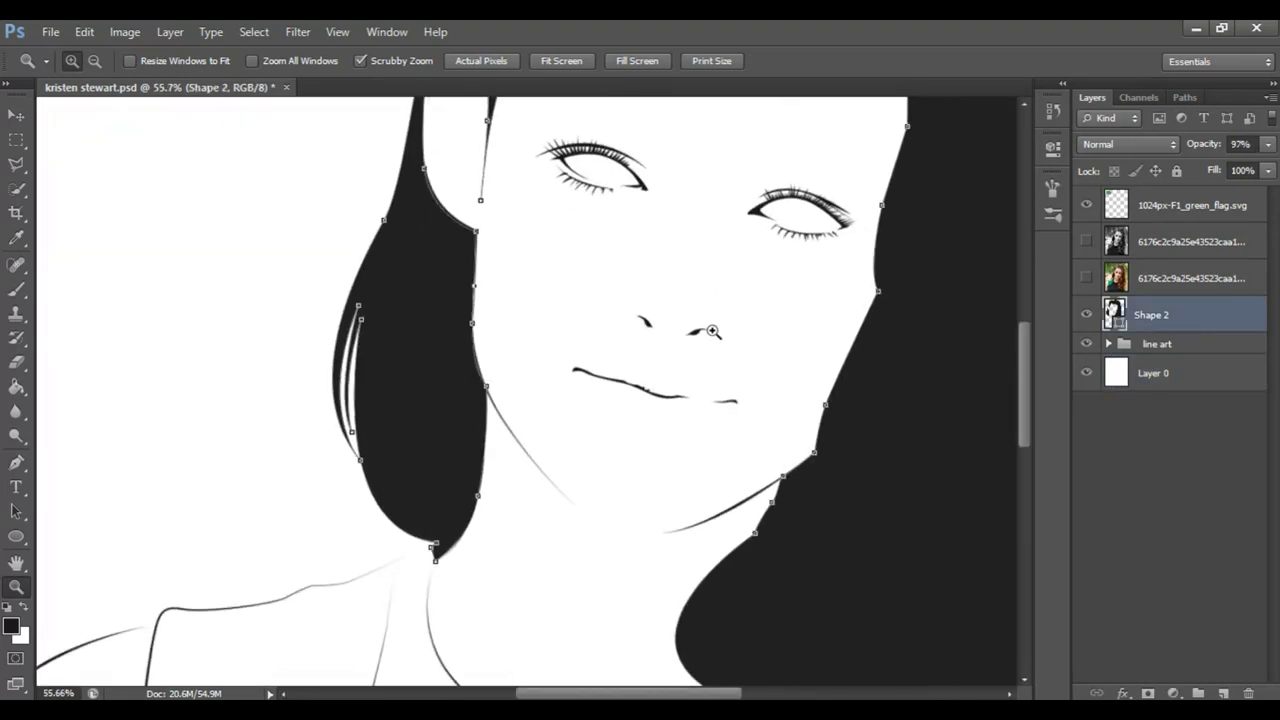
left_click_drag(477, 403, 540, 400)
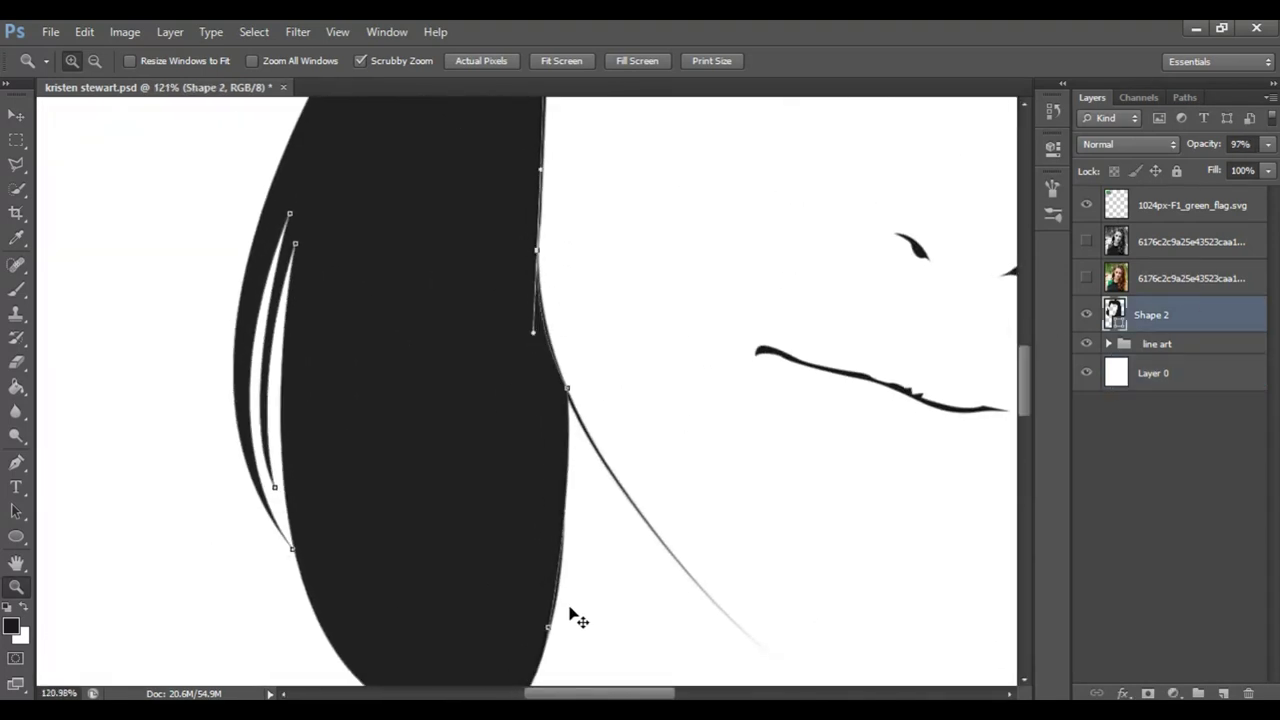
left_click(1165, 372)
left_click_drag(860, 431, 759, 431)
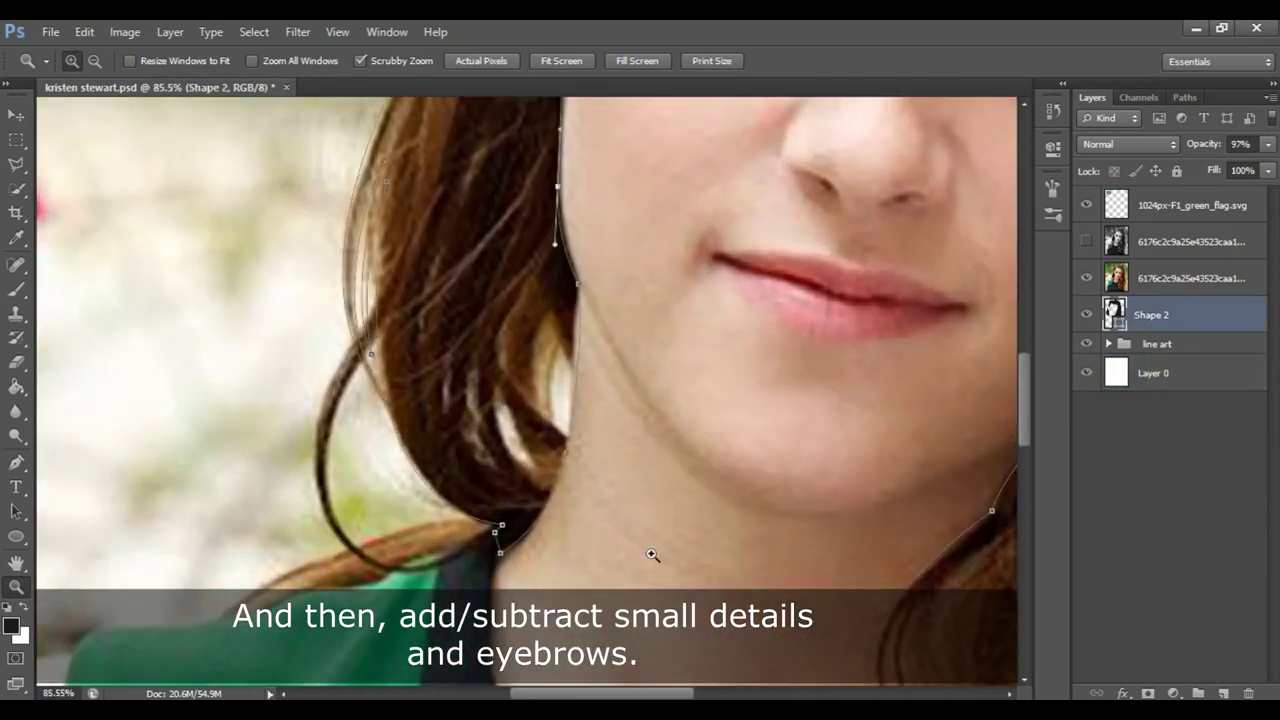
Draw a closed strand outline along the left hair with the Pen in Combine Shapes mode
key("p")
left_click(546, 61)
left_click(586, 103)
left_click(395, 271)
left_click_drag(337, 368, 318, 392)
left_click_drag(433, 578, 600, 553)
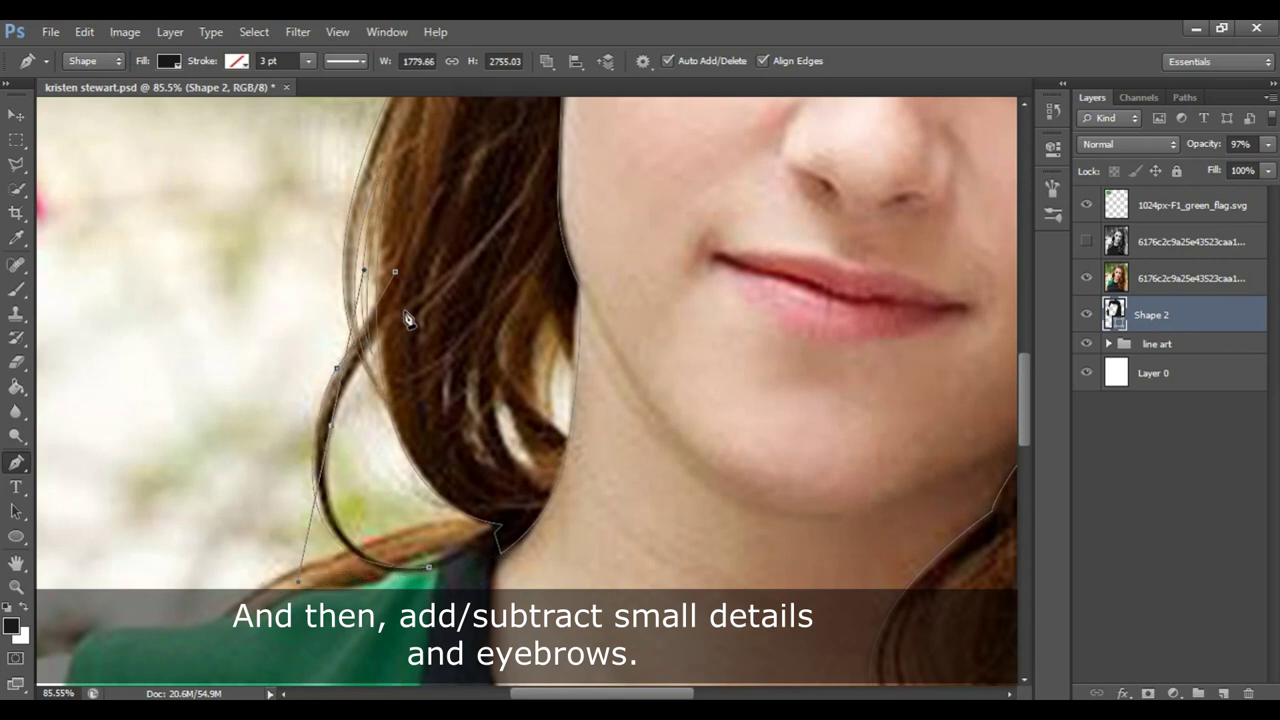
mouse_move(334, 434)
left_mouse_down()
mouse_move(430, 277)
mouse_move(408, 286)
left_mouse_up()
left_click(497, 528)
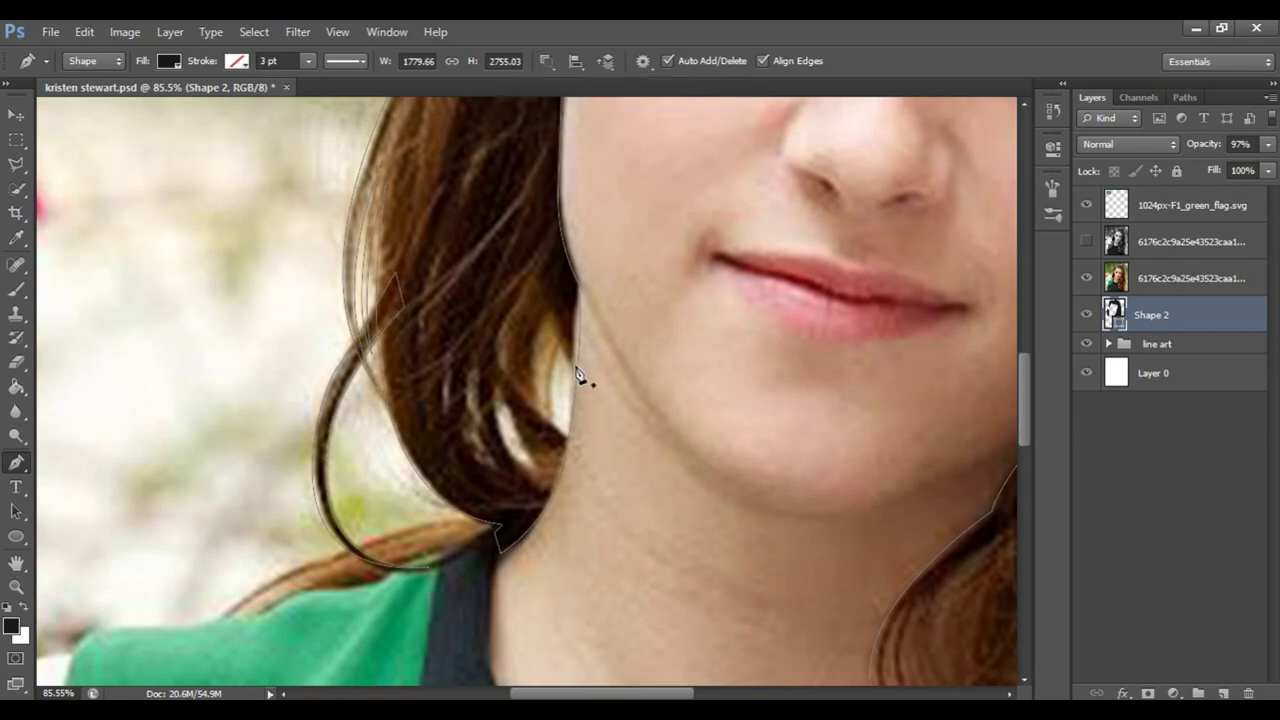
Draw a second curved strand shape on the hair beside the chin
left_click(557, 331)
left_click_drag(550, 410, 560, 428)
left_click_drag(555, 326, 548, 362)
left_click_drag(538, 412, 571, 443)
key("Return")
left_click_drag(497, 391, 519, 437)
Start another strand on the hair near the chin, undoing a misplaced point
left_click_drag(477, 374, 489, 435)
key("ctrl+z")
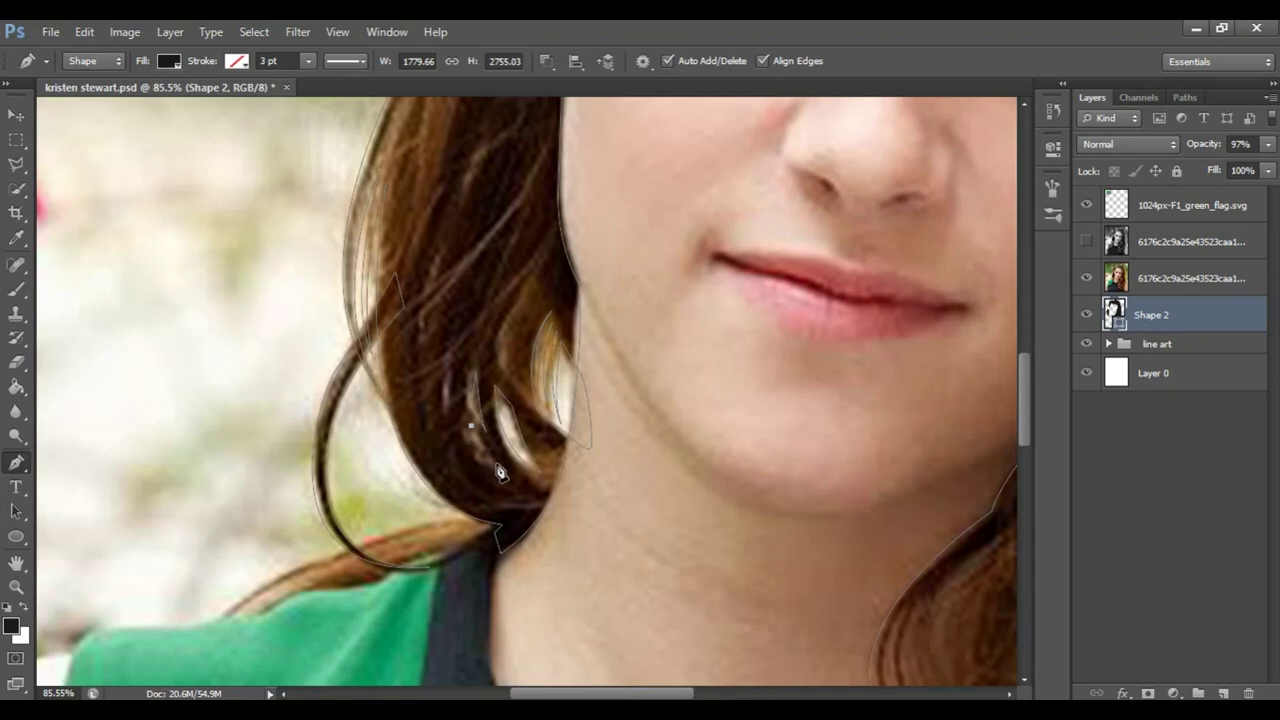
left_click(448, 367)
left_click_drag(446, 428, 449, 411)
key("z")
key("ctrl+0")
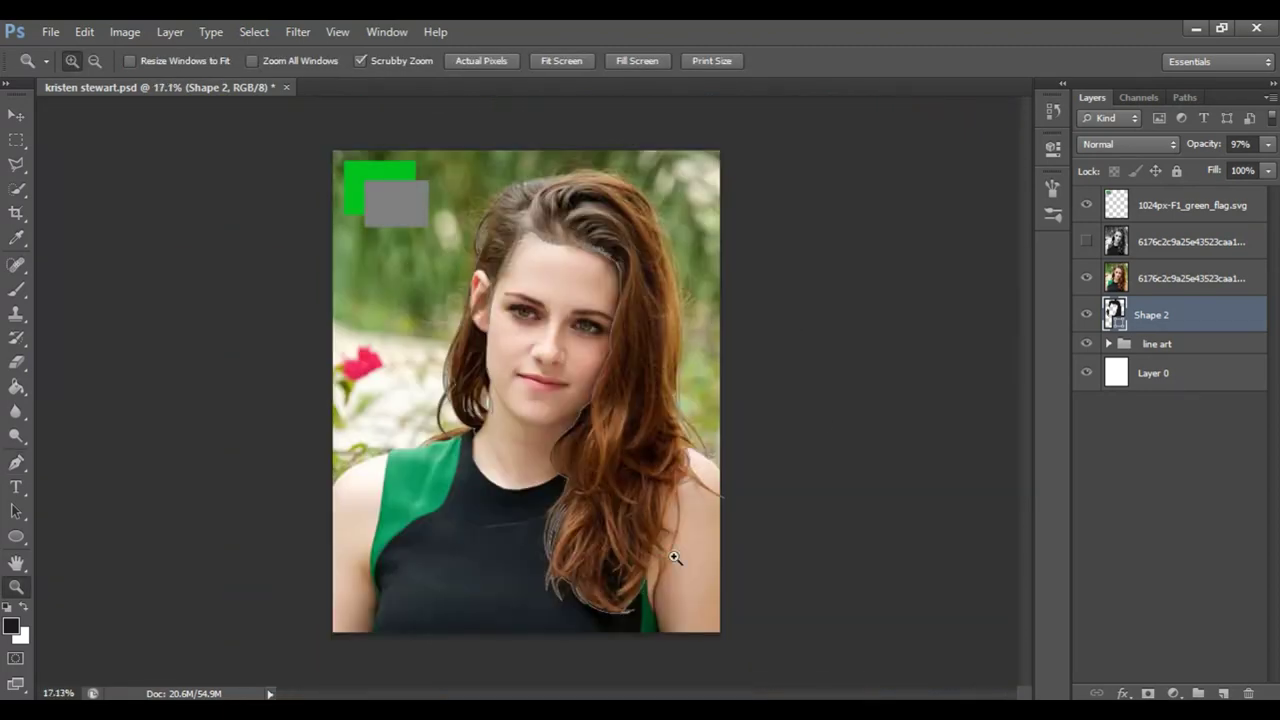
left_click_drag(646, 547, 686, 480)
scroll(734, 334, "up", 1)
key("p")
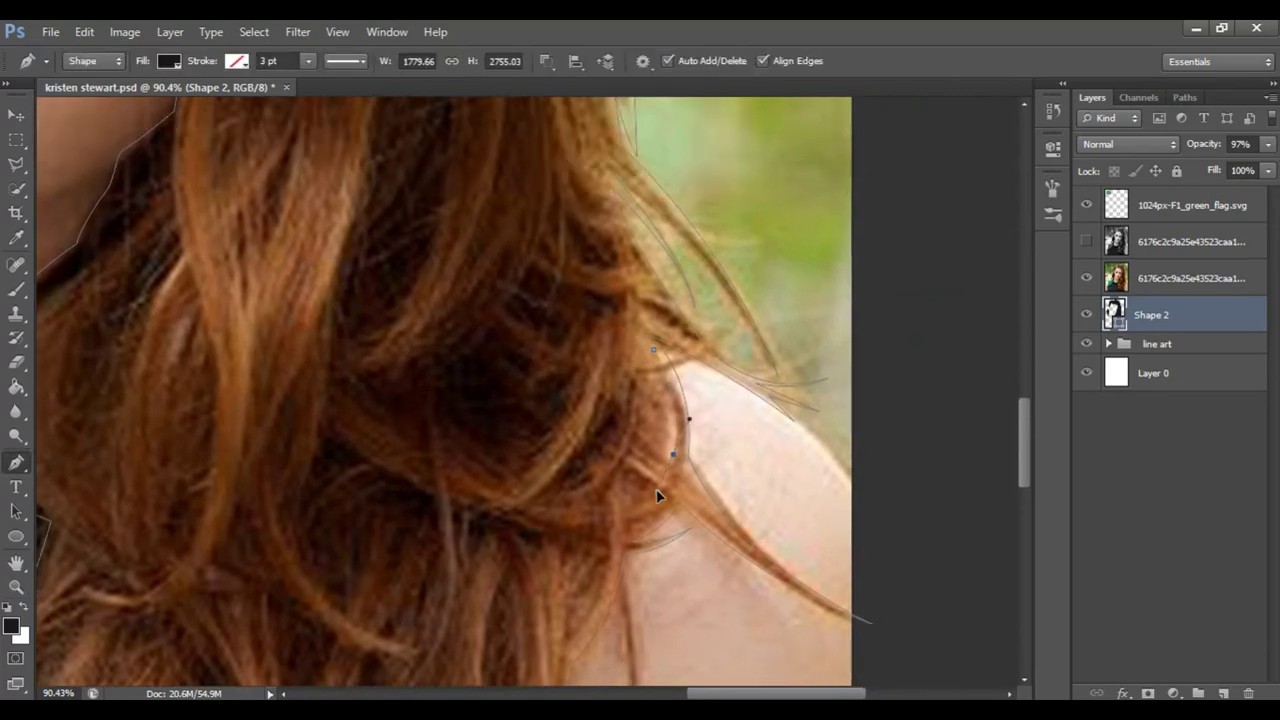
Begin a strand at the lower hair tips, keeping Combine Shapes mode
key("z")
key("ctrl+0")
mouse_move(640, 560)
left_mouse_down()
mouse_move(700, 568)
mouse_move(661, 482)
left_mouse_up()
key("p")
left_click(545, 61)
left_click(600, 84)
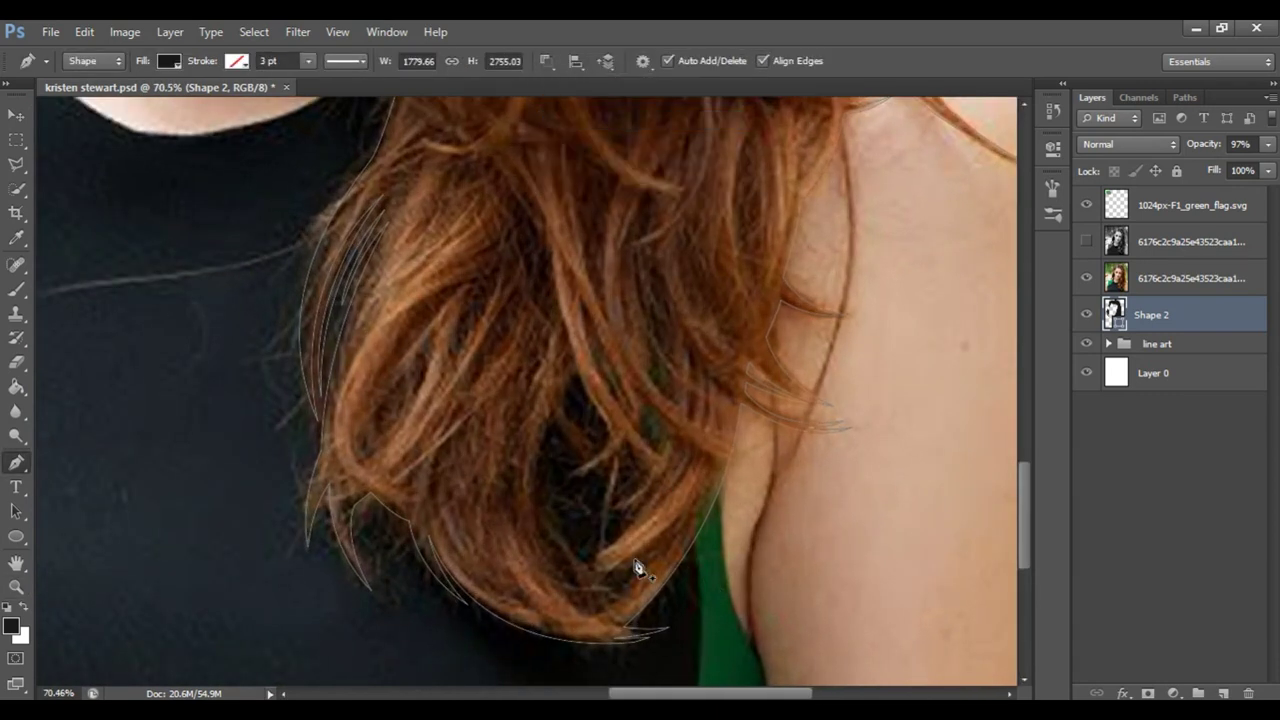
left_click_drag(598, 592, 571, 598)
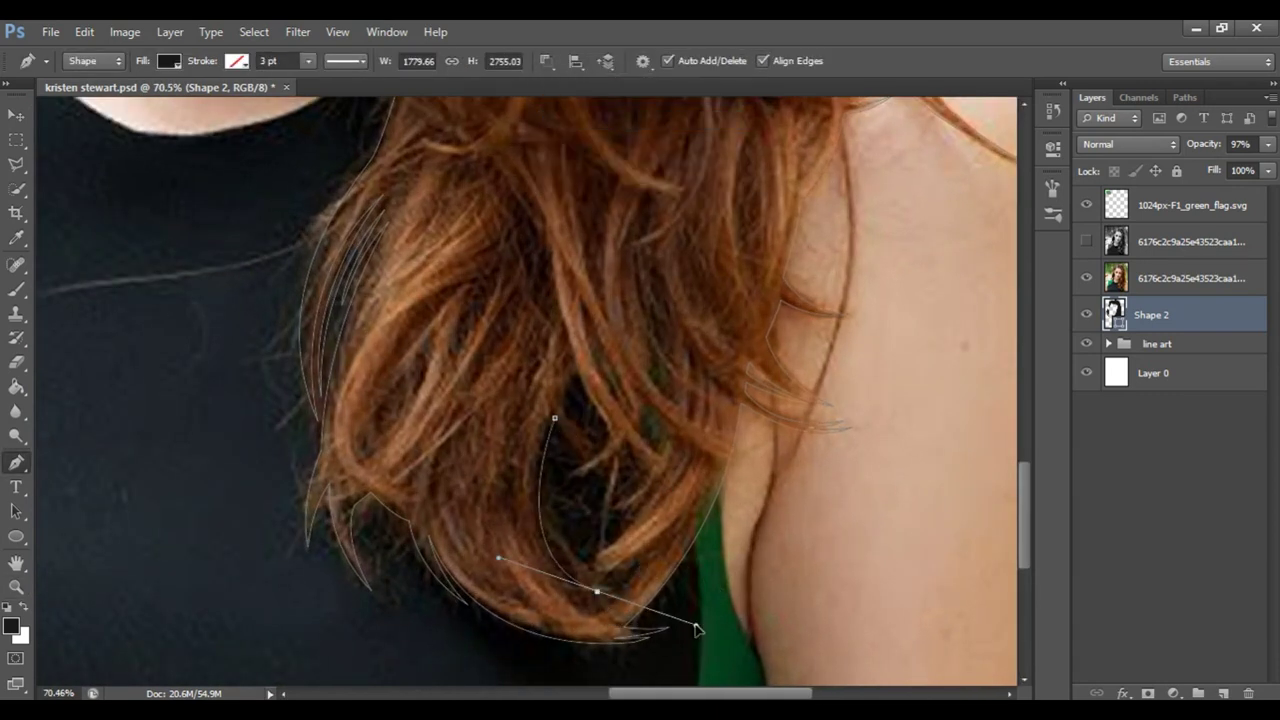
left_click(640, 566)
Extend the hair-tip strand outline curving back up the hair
key("z")
mouse_move(589, 553)
left_mouse_down()
mouse_move(627, 568)
mouse_move(530, 575)
left_mouse_up()
key("p")
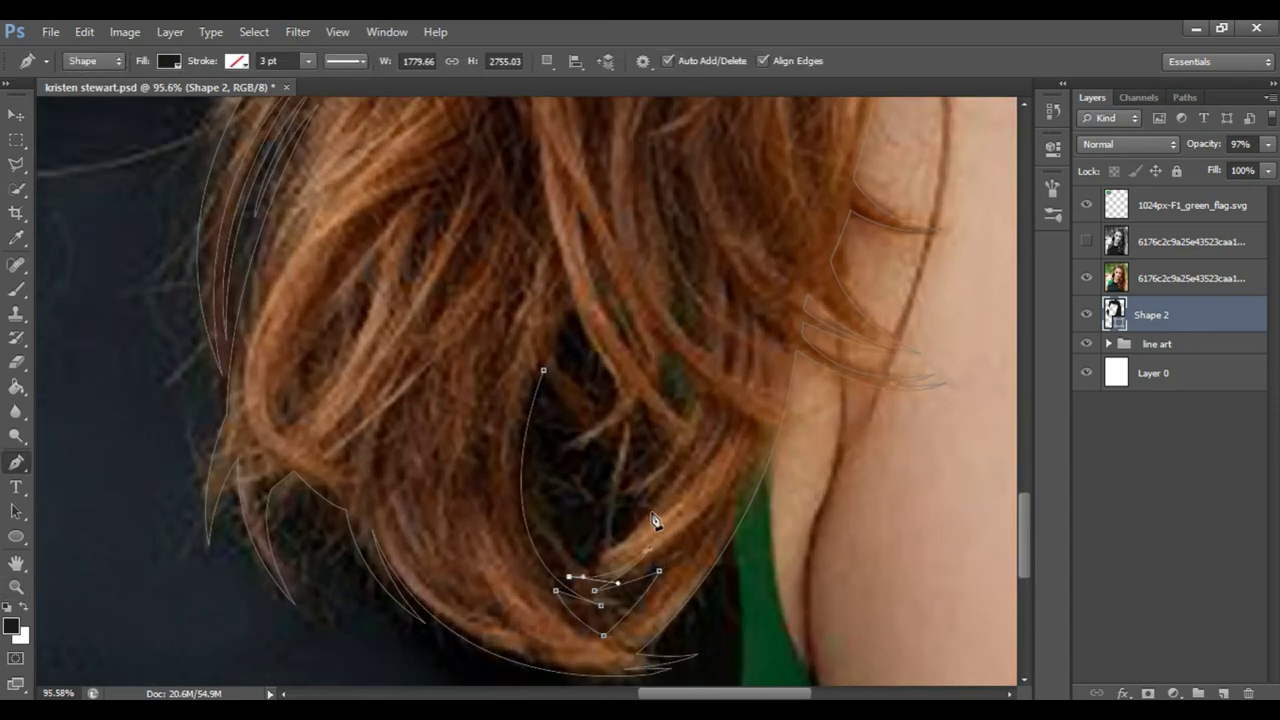
left_click_drag(600, 532, 670, 476)
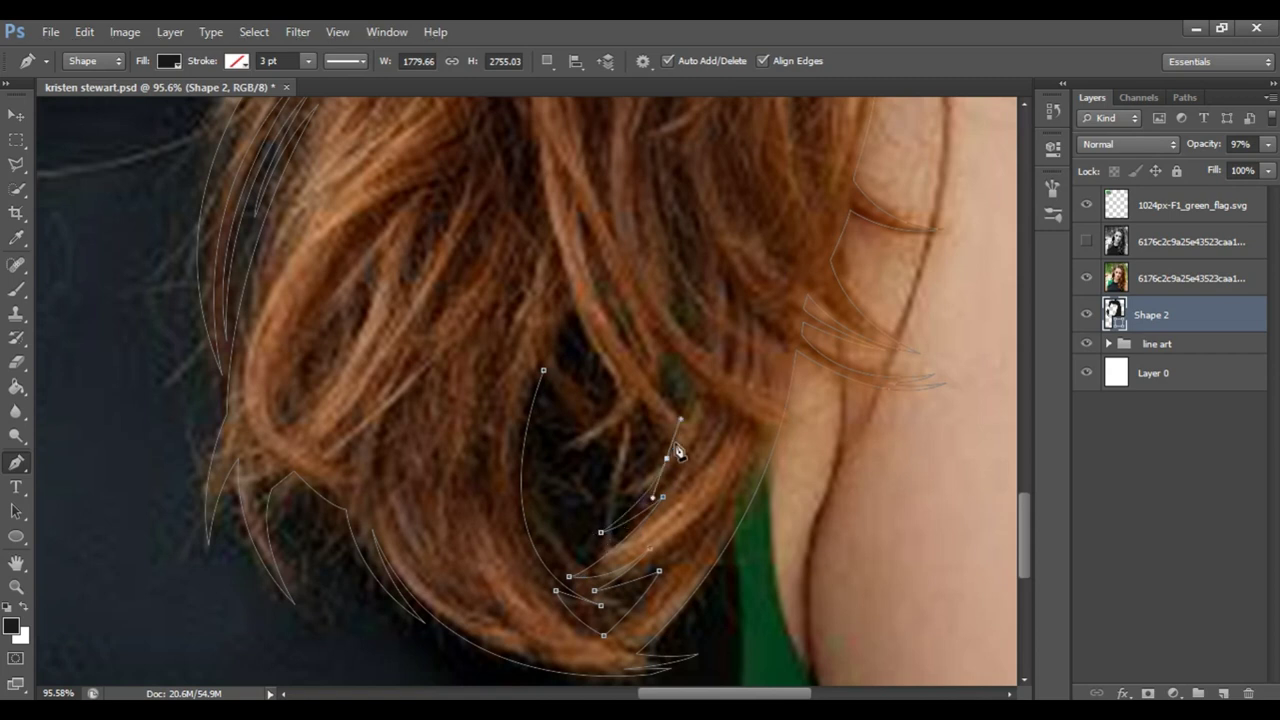
left_click(651, 457)
left_click_drag(627, 411, 640, 413)
left_click(573, 309)
left_click(554, 349)
left_click_drag(592, 409, 597, 430)
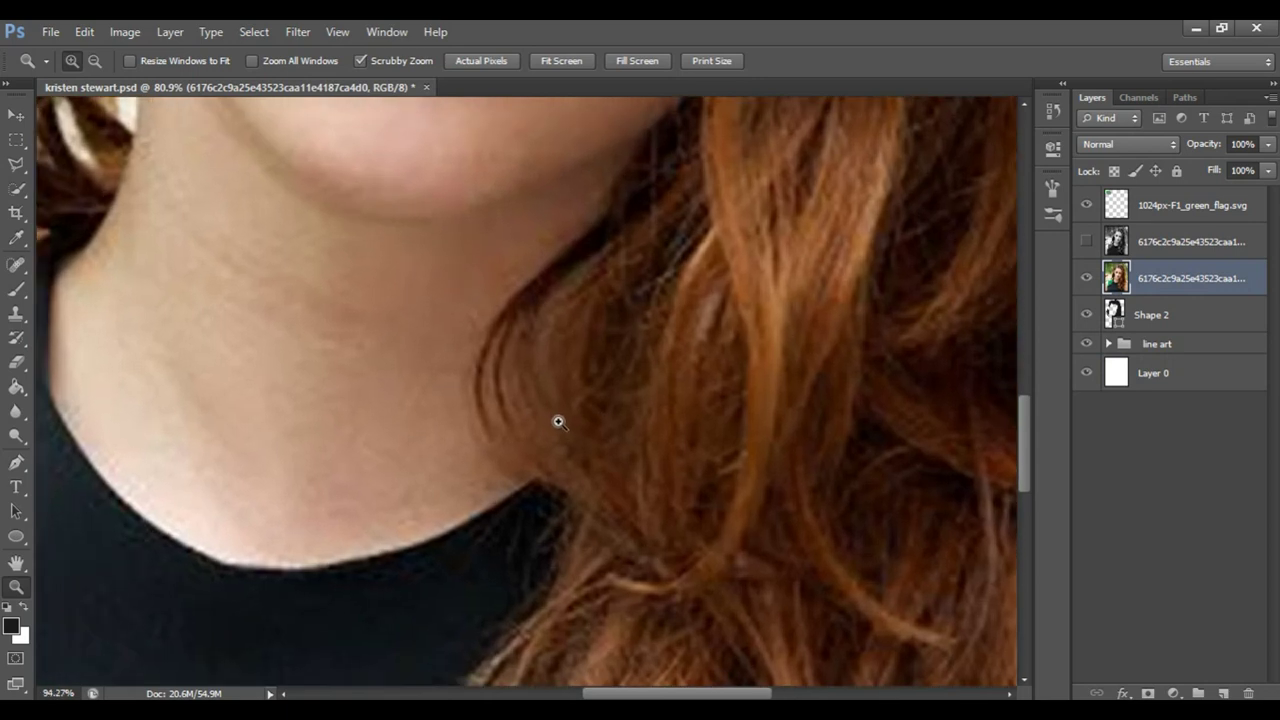
Close a curved strand shape beside the neck and check it without the photo
mouse_move(572, 503)
left_mouse_down()
mouse_move(694, 563)
mouse_move(724, 554)
left_mouse_up()
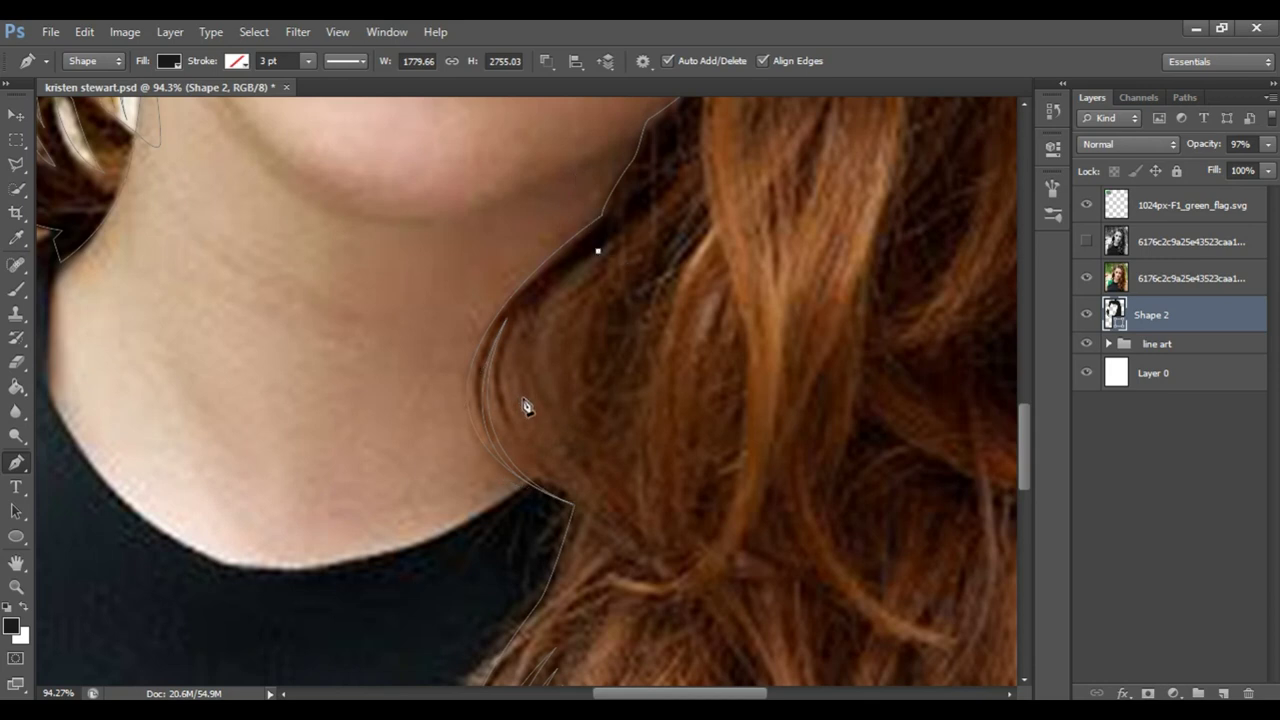
left_click_drag(505, 438, 461, 336)
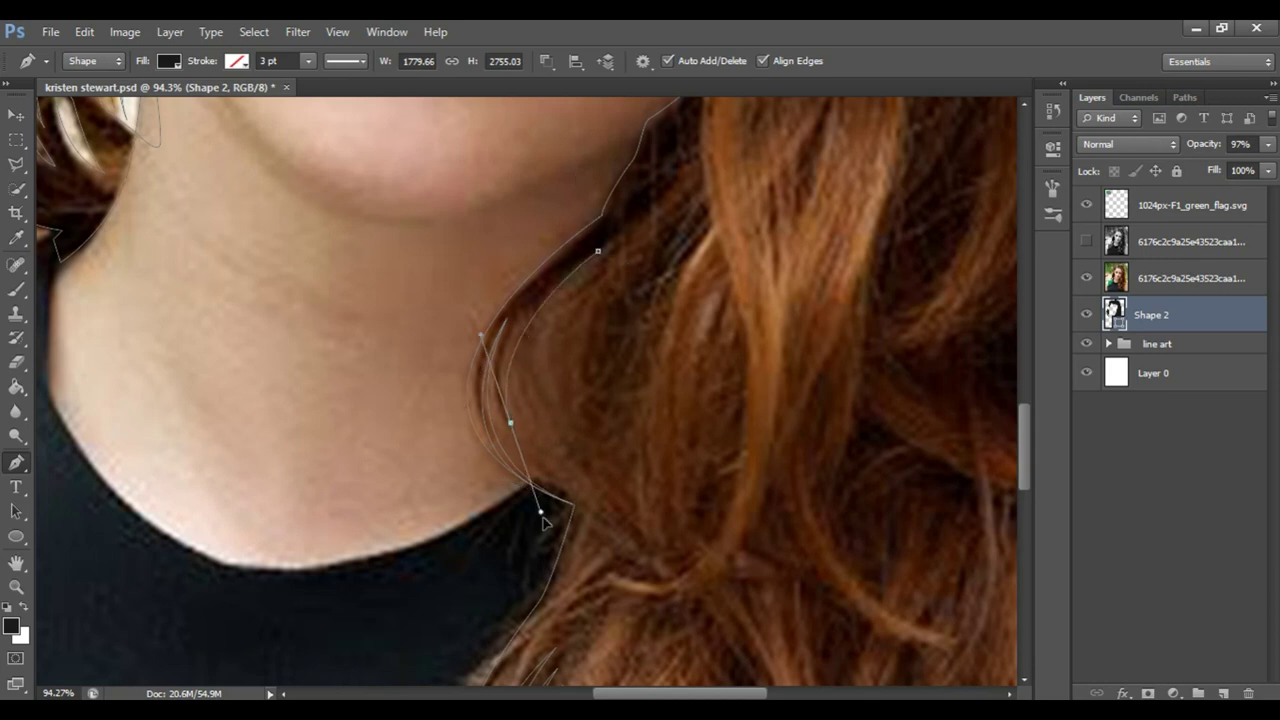
left_click(598, 251)
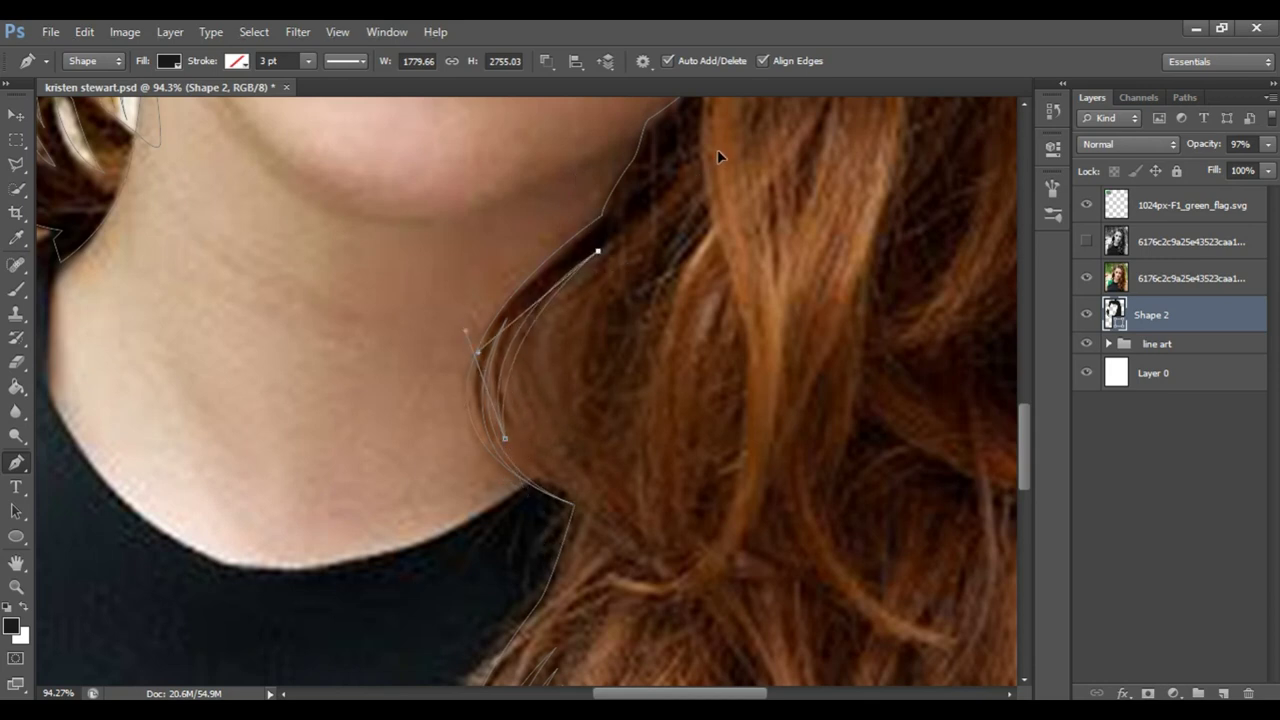
left_click(1087, 278)
left_click(1150, 373)
key("z")
left_click_drag(786, 337, 760, 351)
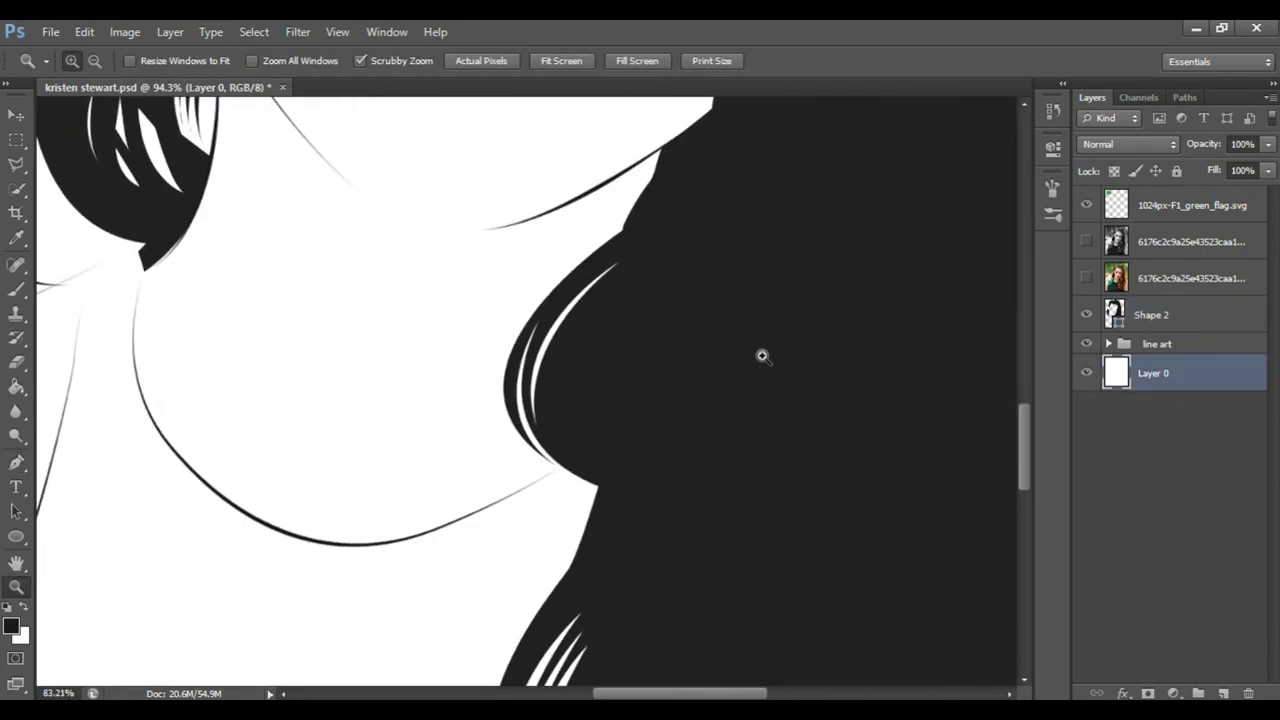
left_click(1150, 315)
Cut a thin white strand into the black hair using Subtract Front Shape
key("p")
left_click(547, 61)
left_click(586, 121)
left_click_drag(584, 508, 714, 557)
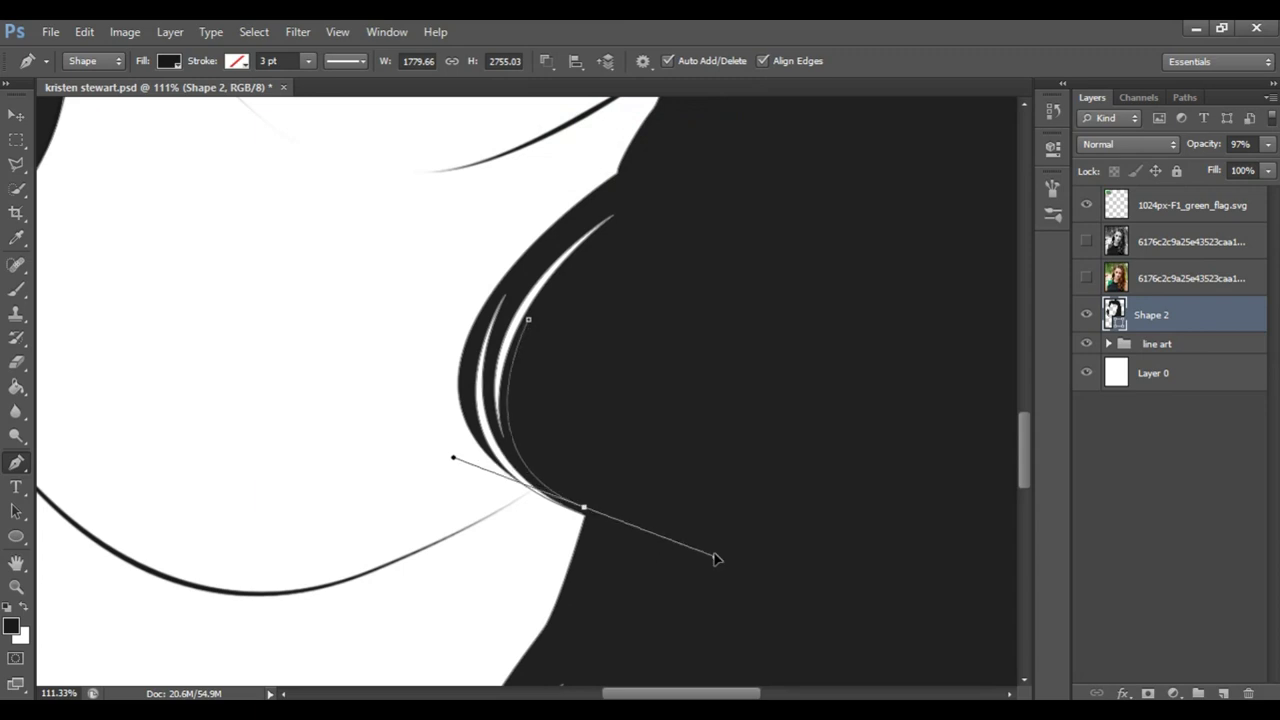
left_click(584, 508, "alt")
key("Return")
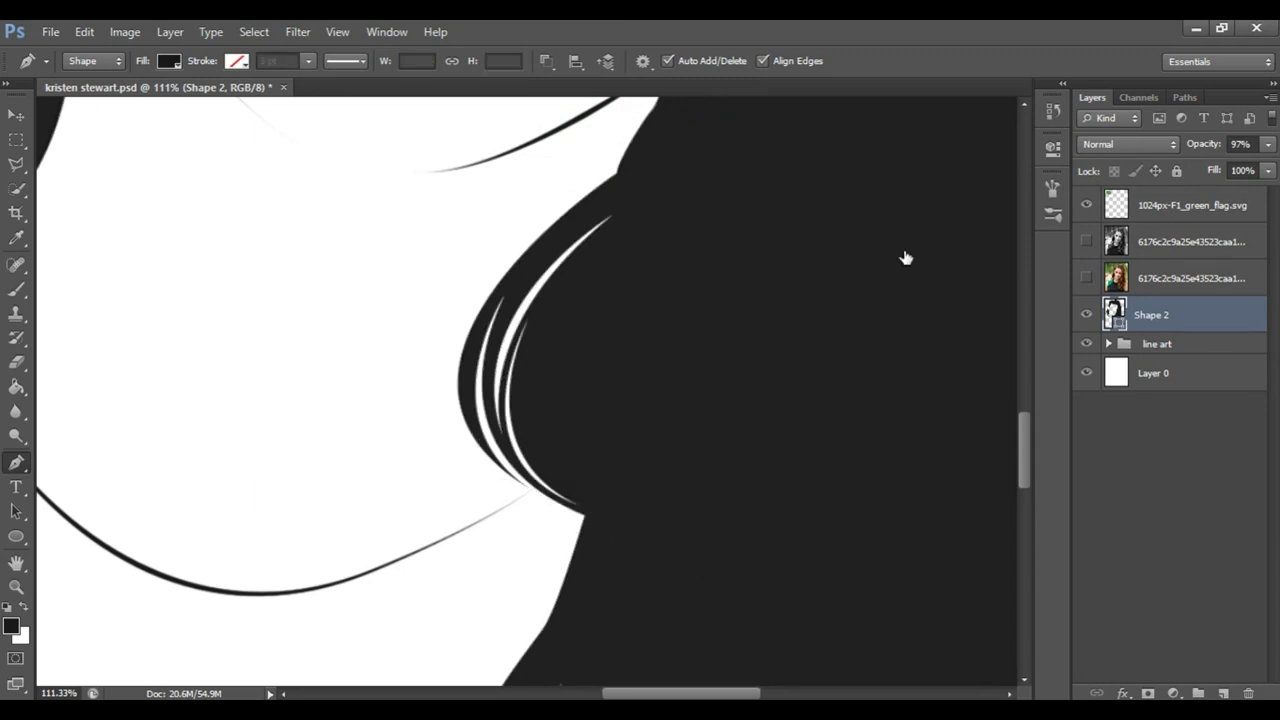
Save the file, show the photo, and set Shape 2's Pen back to Combine Shapes
key("z")
key("ctrl+0")
key("ctrl+s")
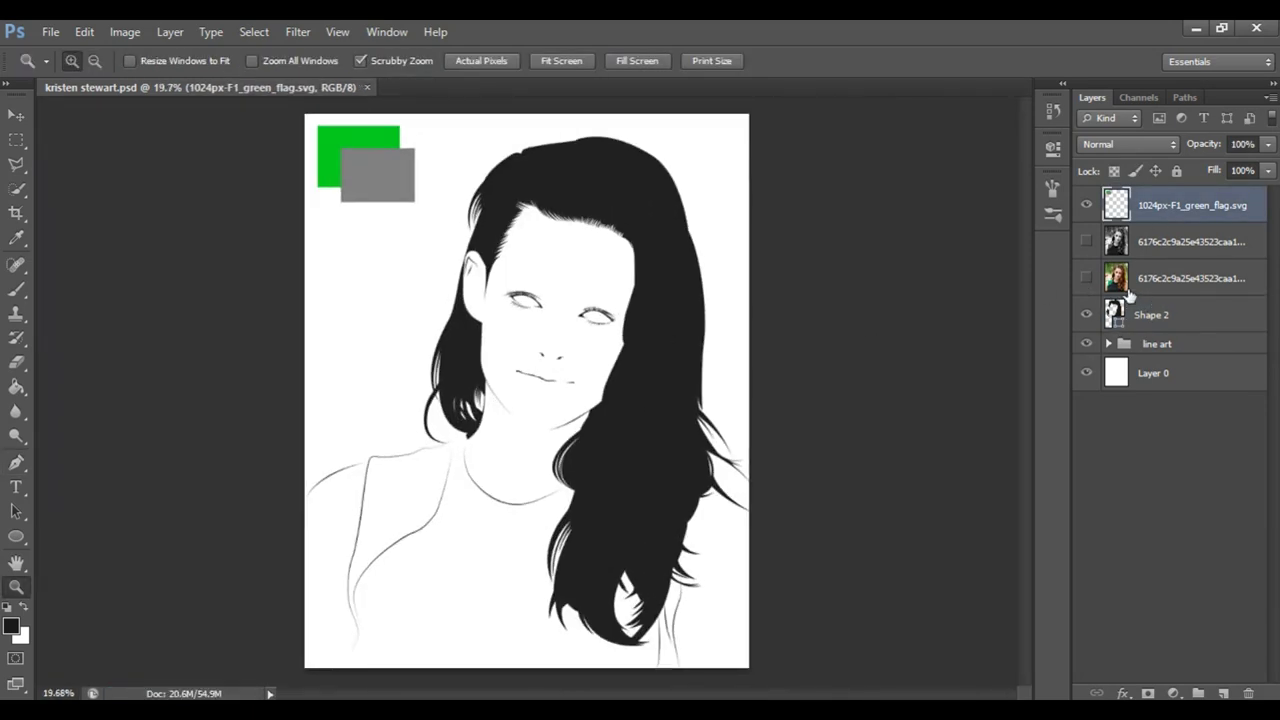
left_click(1086, 278)
left_click(1150, 314)
left_click_drag(445, 290, 792, 273)
key("p")
left_click(546, 61)
left_click(620, 101)
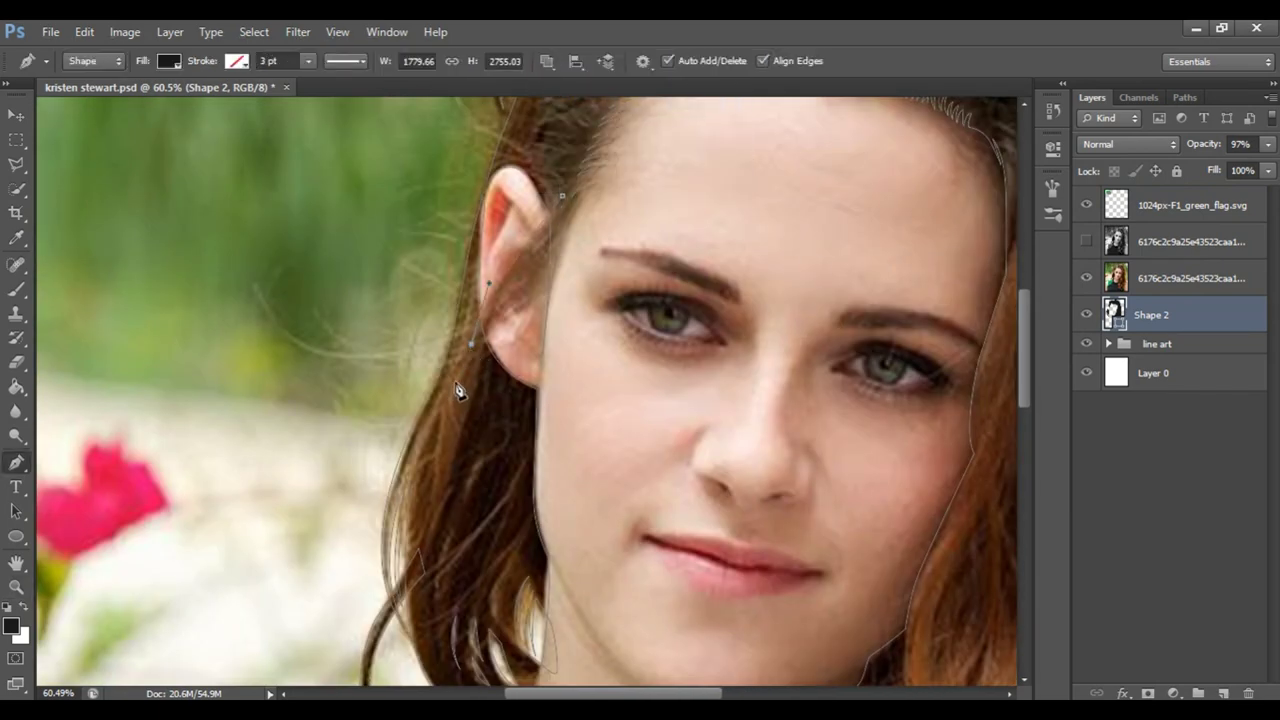
Add a strand curving up along the ear and start another above it
scroll(458, 391, "up", 3)
left_click(470, 342)
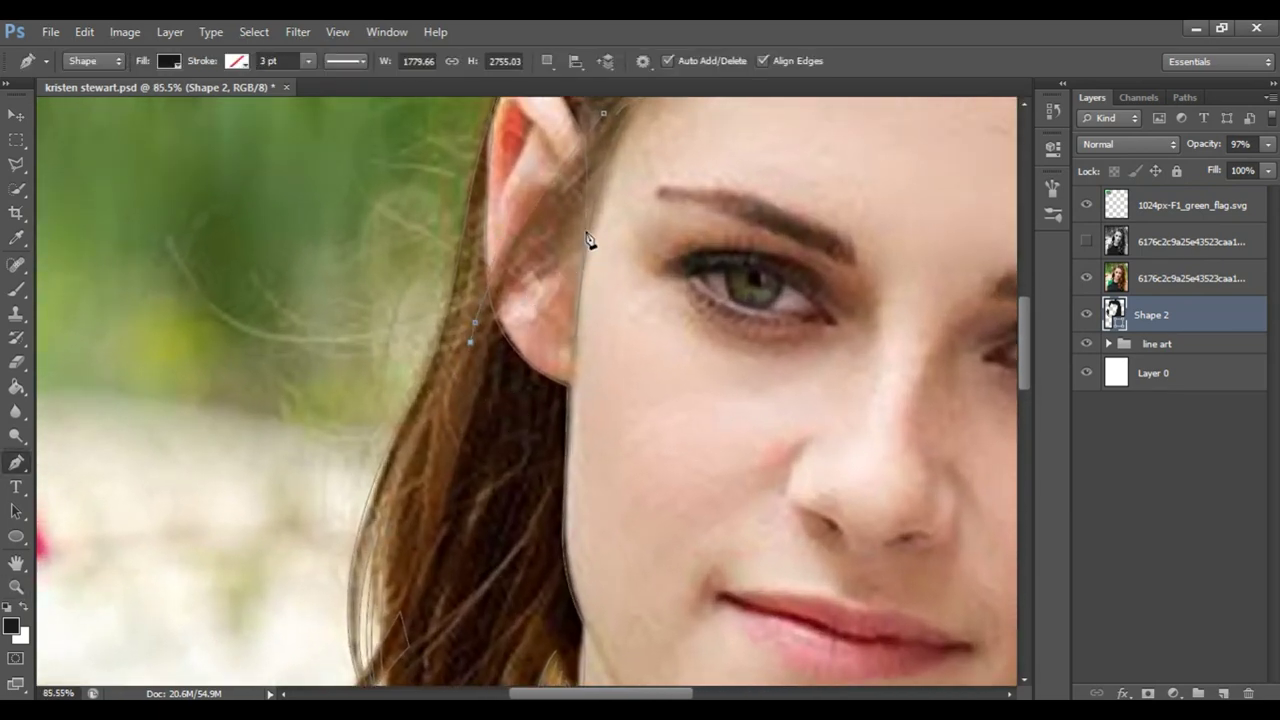
left_click_drag(495, 302, 486, 320)
key("Return")
mouse_move(499, 278)
left_mouse_down()
mouse_move(526, 220)
mouse_move(582, 195)
left_mouse_up()
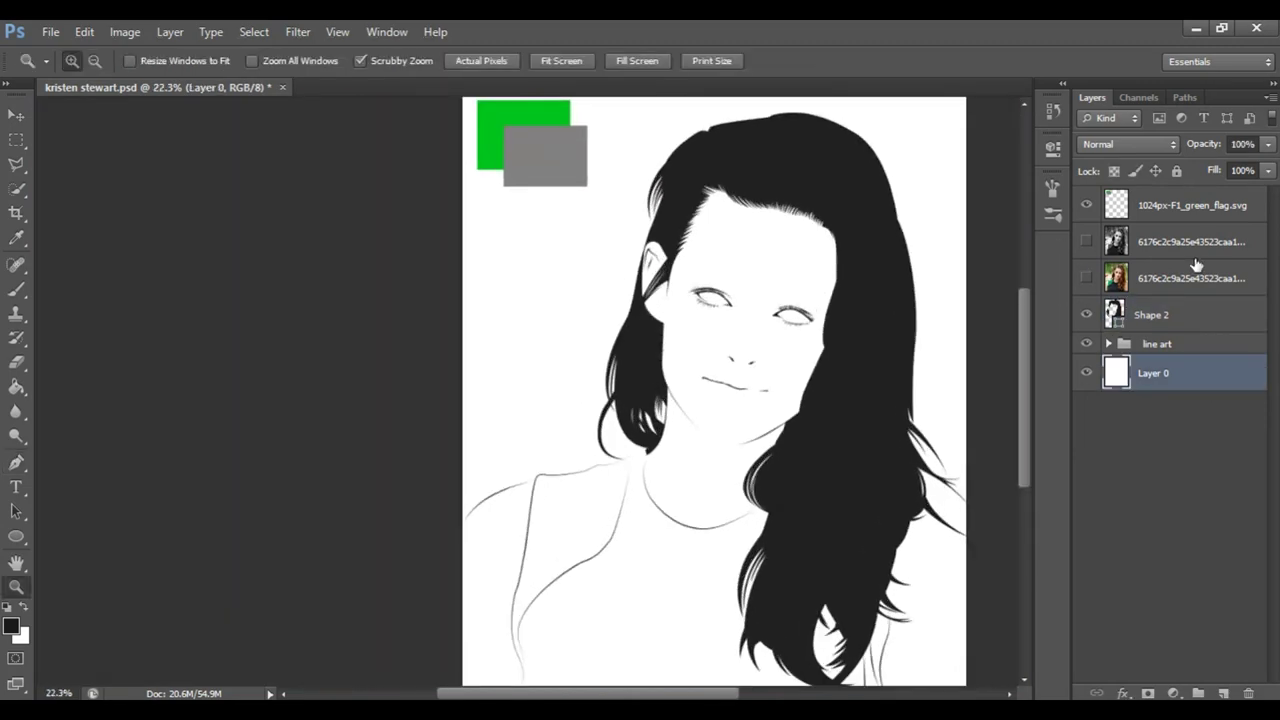
Compare photo and line art, then draw a curved strand along the hair's right edge
left_click(1087, 280)
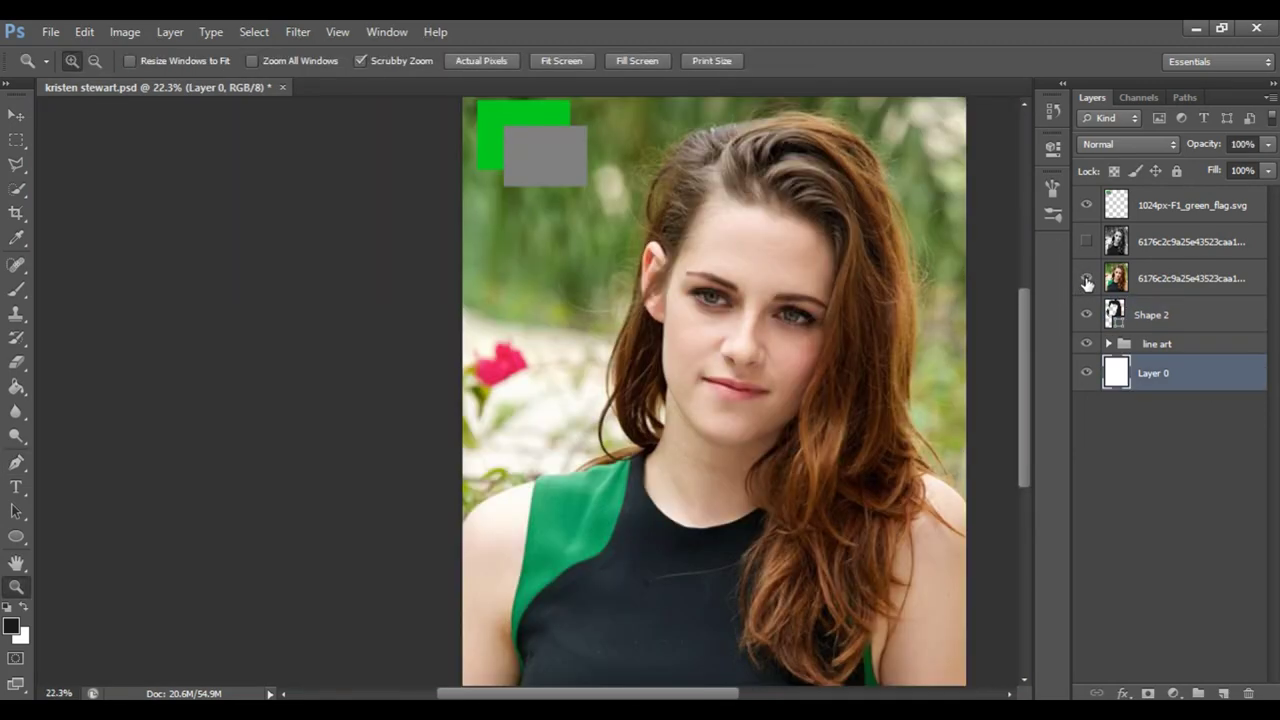
left_click(1084, 281)
left_click(1085, 279)
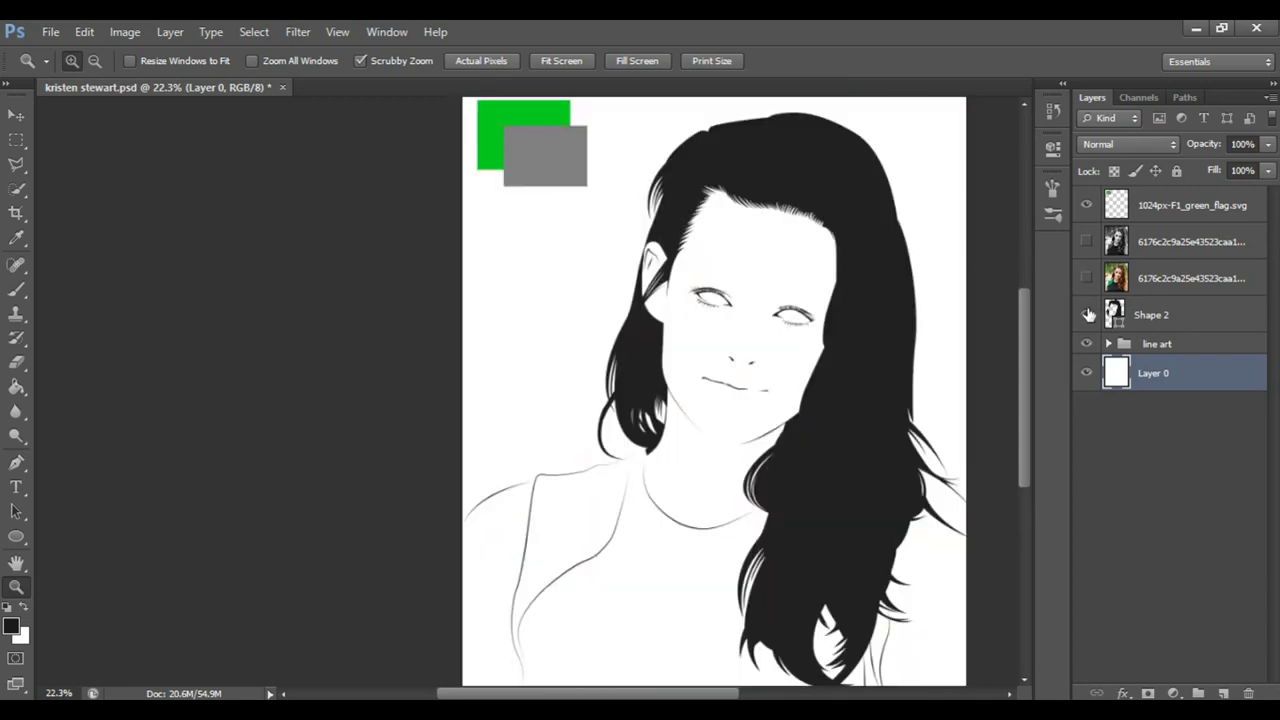
left_click(1087, 278)
left_click(826, 294)
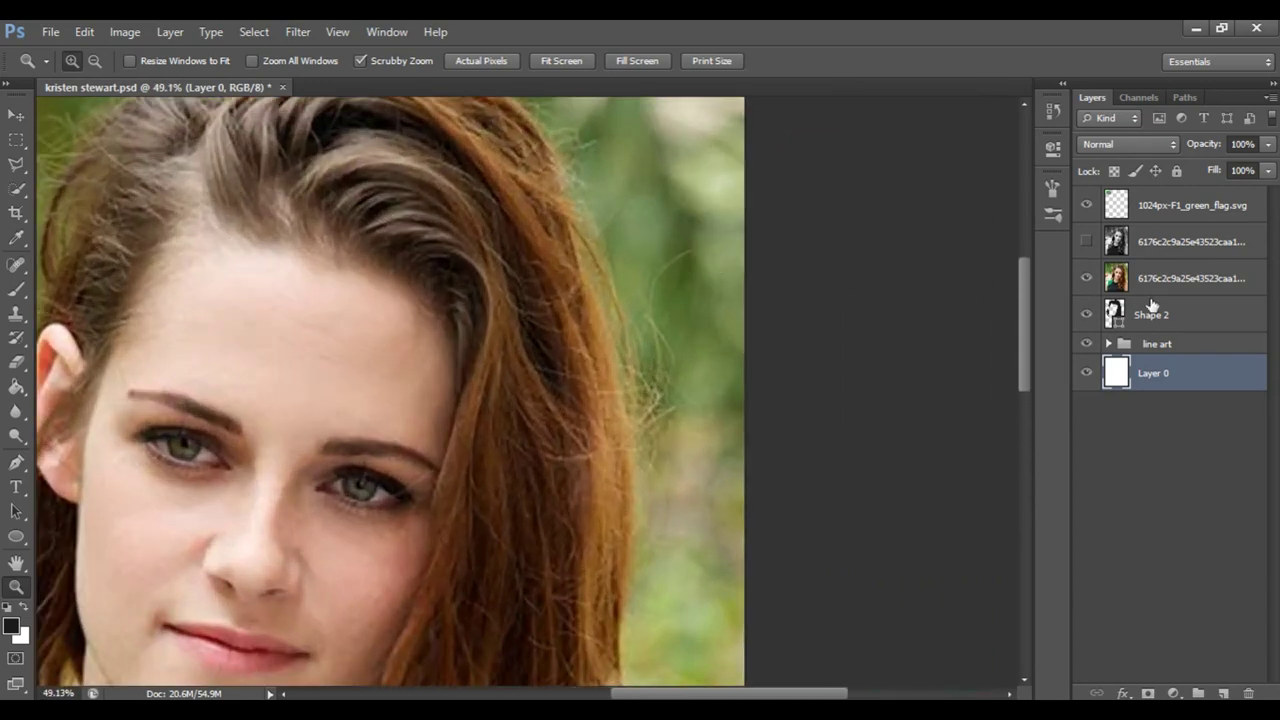
left_click(1105, 305)
key("p")
left_click_drag(606, 492, 578, 676)
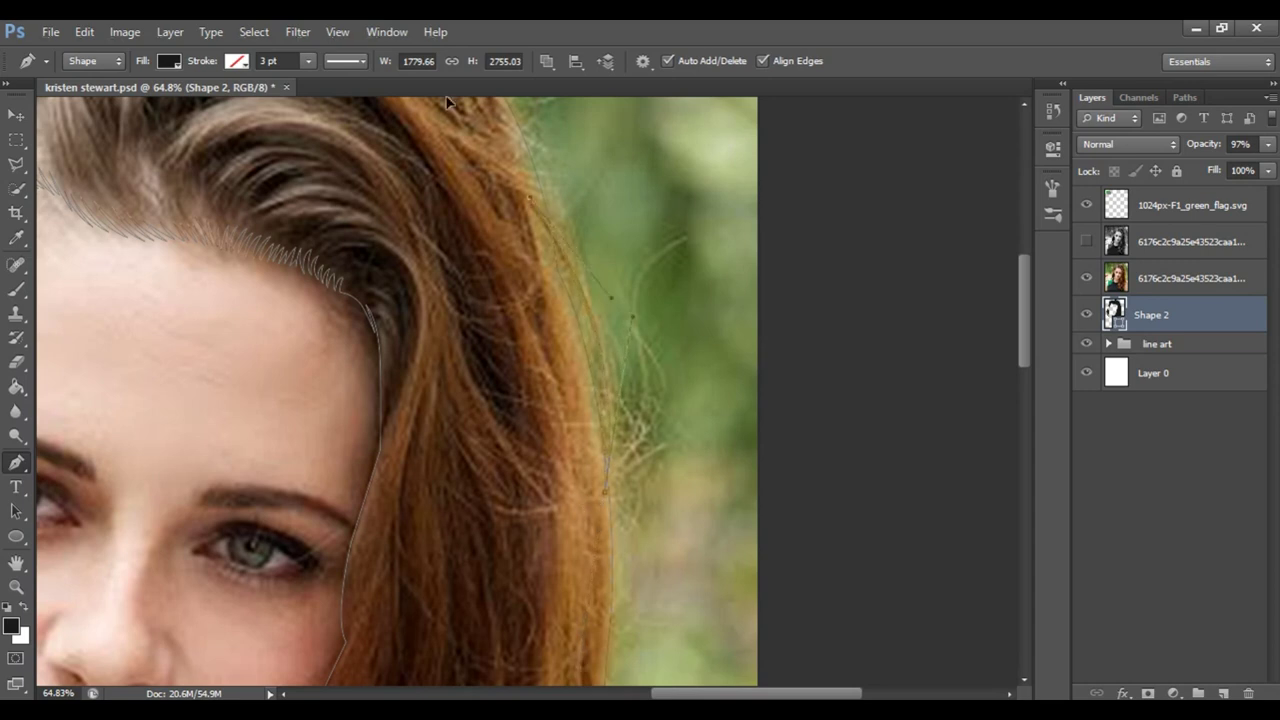
left_click_drag(516, 200, 398, 152)
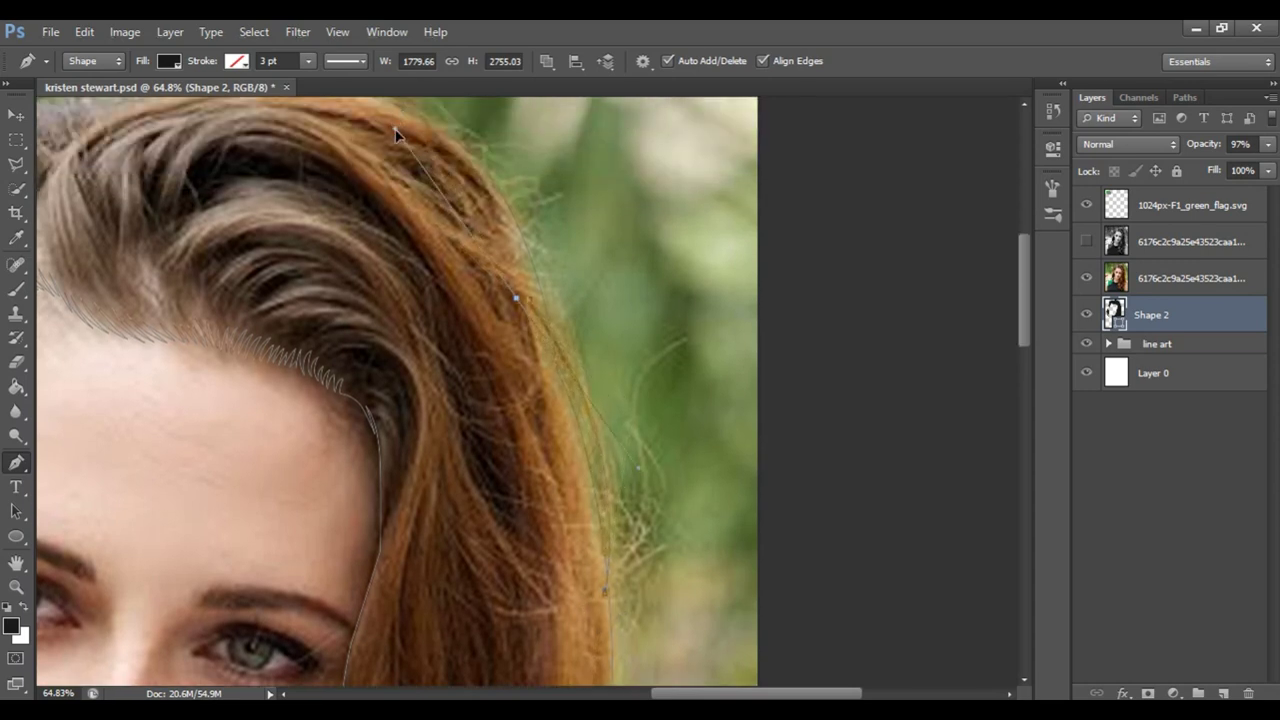
Hide the photo, select the background layer, zoom out, and save the file
left_click(1086, 278)
left_click(1150, 372)
key("z")
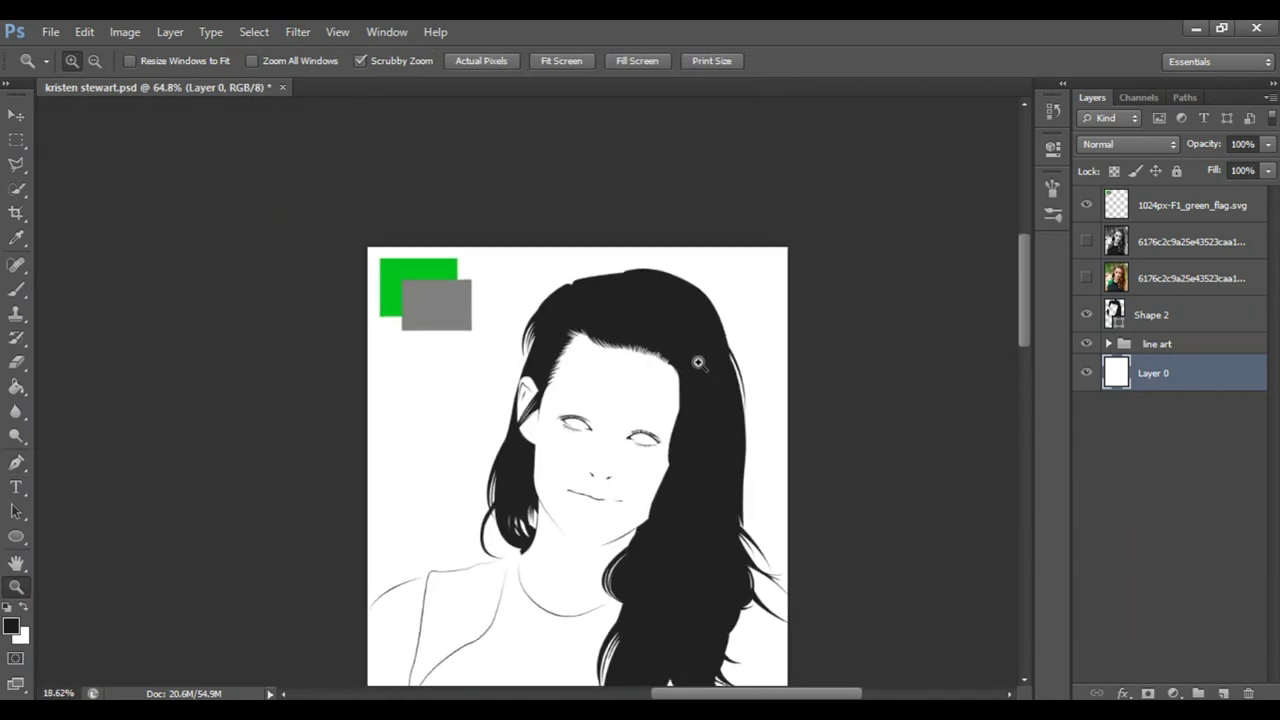
left_click_drag(697, 363, 629, 401)
key("ctrl+s")
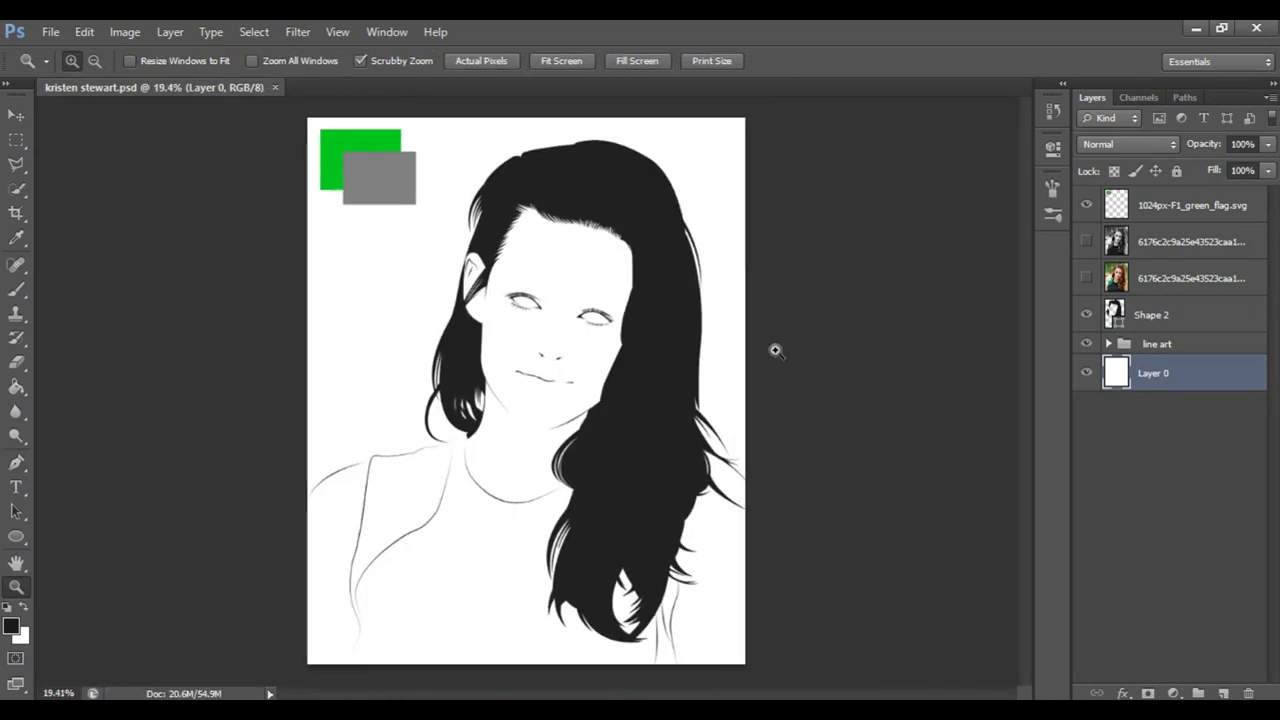
left_click_drag(552, 343, 685, 310)
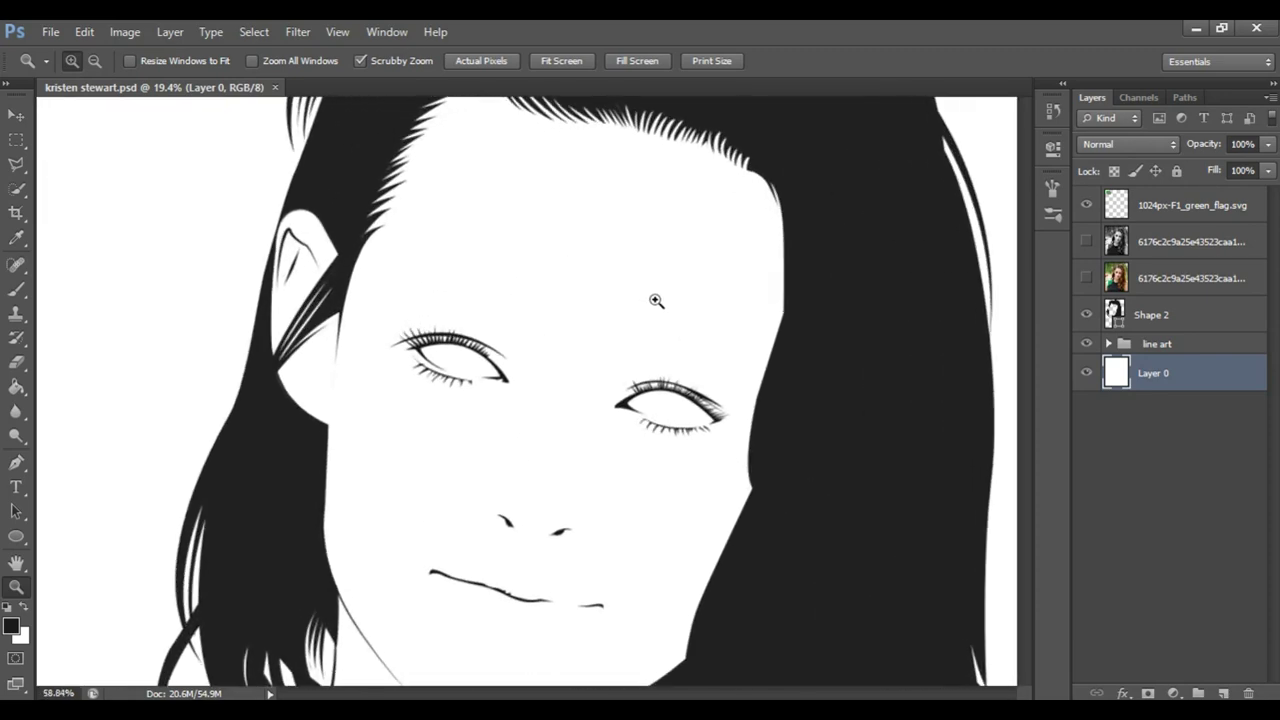
Show the photo, select Shape 2, and set the Pen to Combine Shapes
left_click(1086, 278)
left_click(1128, 313)
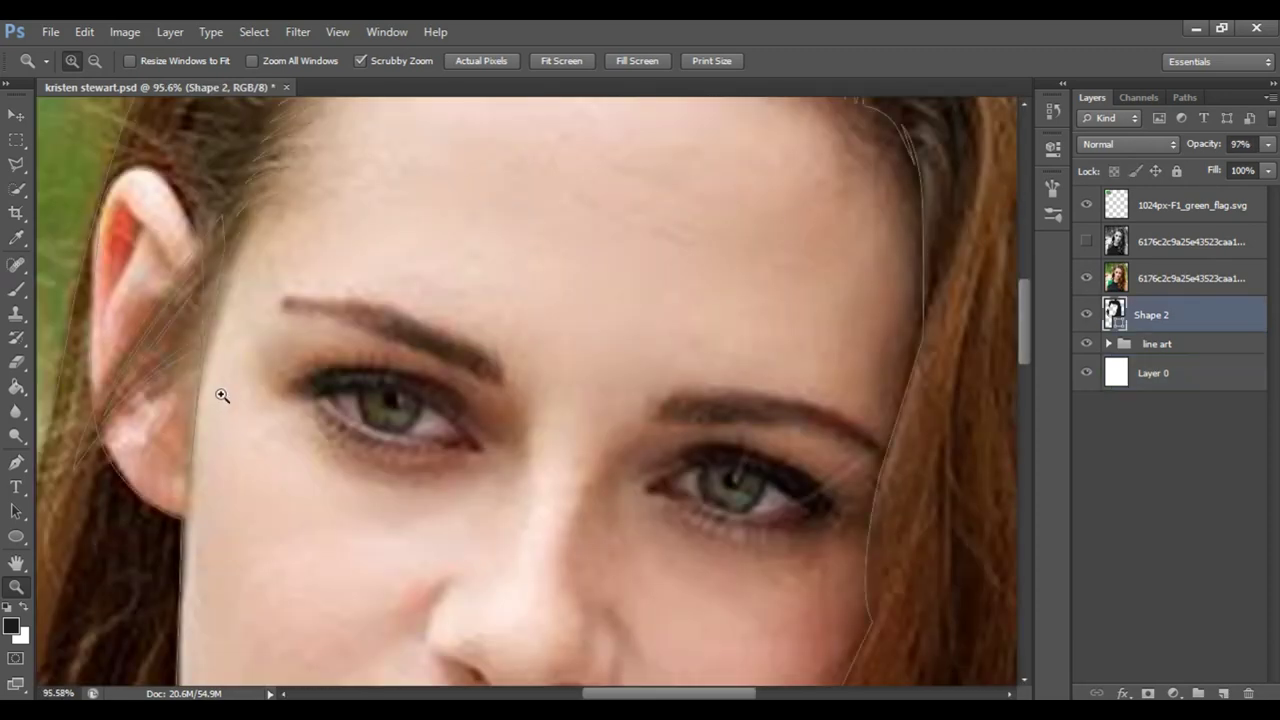
left_click_drag(220, 395, 396, 369)
scroll(405, 390, "right", 3)
scroll(400, 395, "right", 3)
key("p")
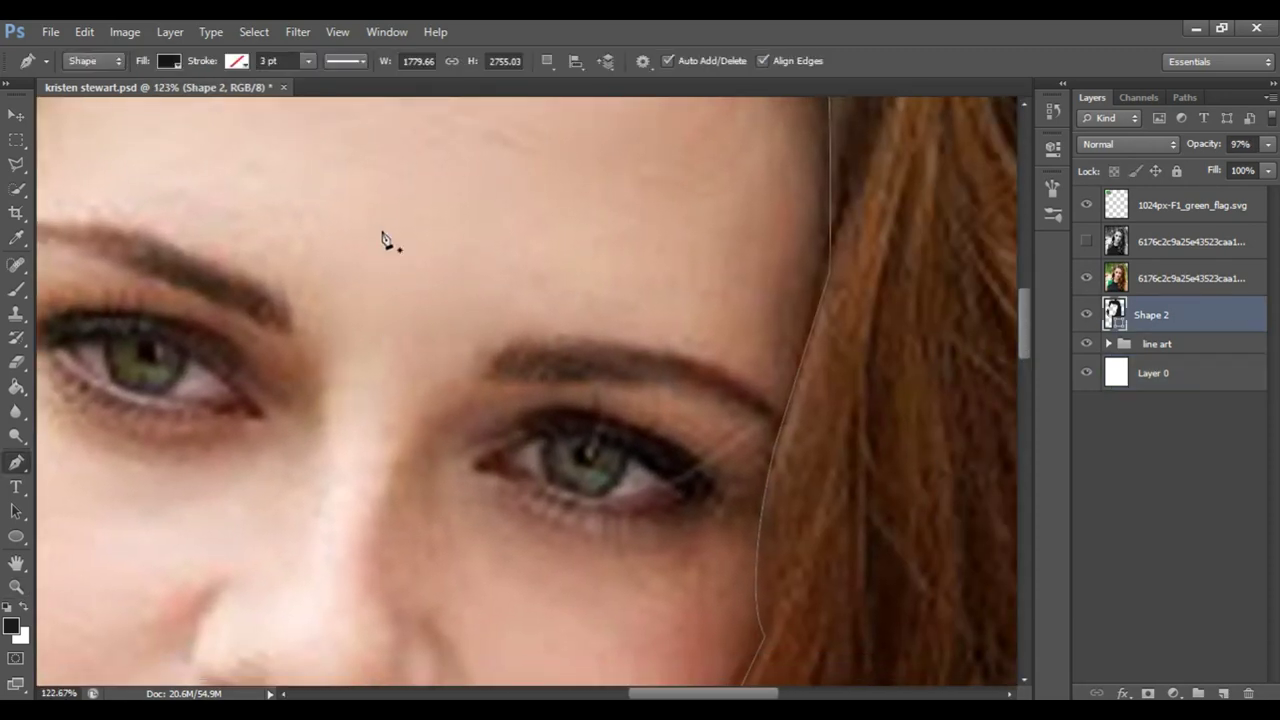
left_click(554, 61)
left_click(600, 102)
Draw spiky, separated eyebrow strands above the right-hand eye
mouse_move(524, 358)
left_mouse_down()
mouse_move(600, 371)
mouse_move(566, 386)
left_mouse_up()
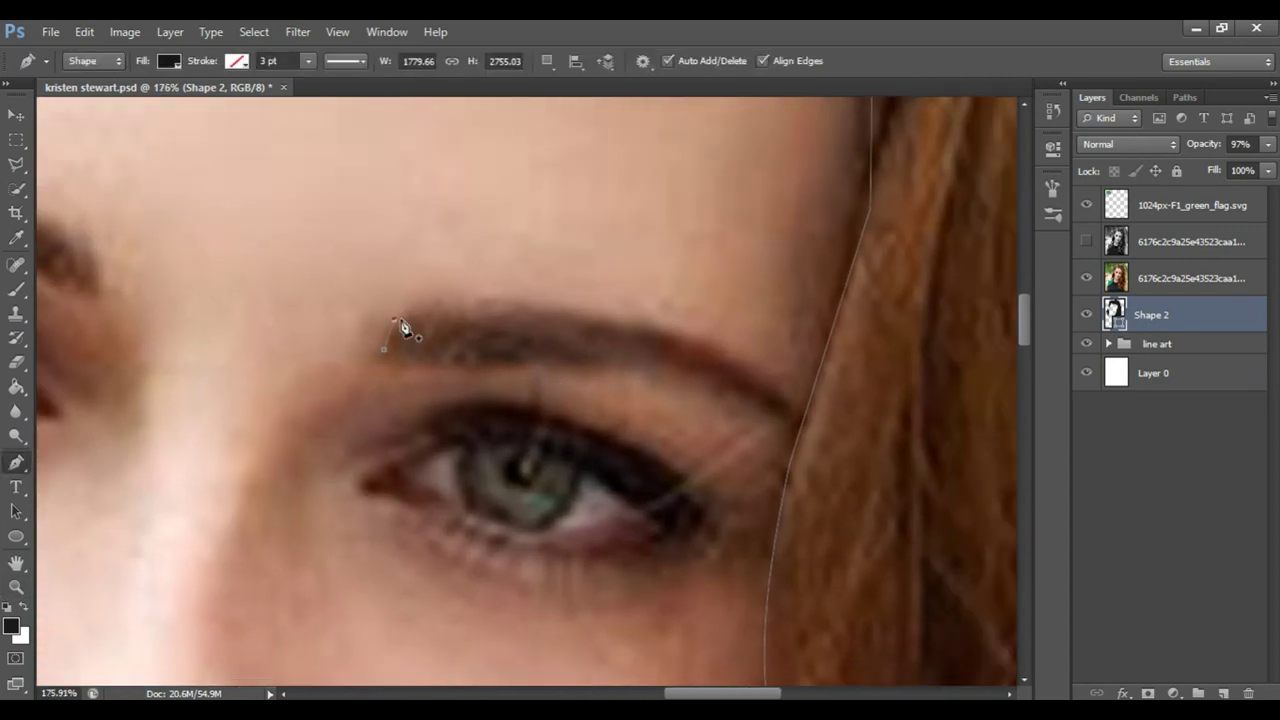
left_click(429, 303, "alt")
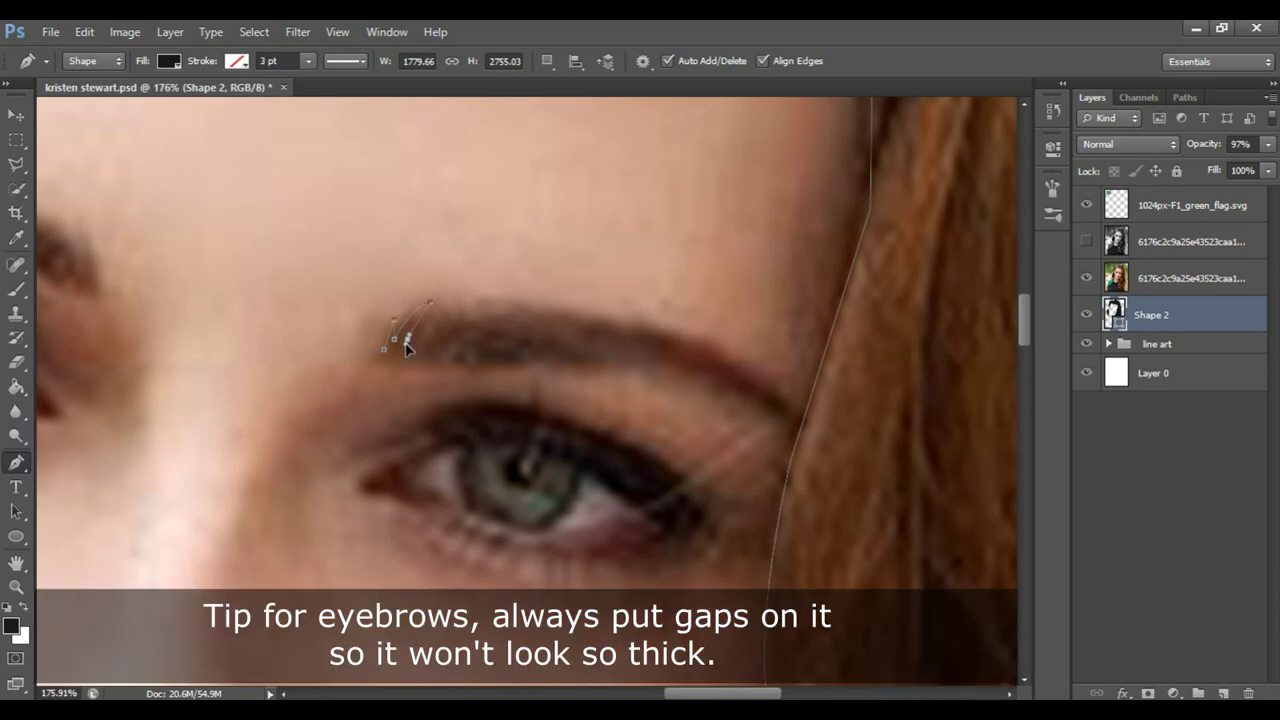
left_click_drag(477, 300, 672, 333)
left_click(699, 344)
left_click(761, 371)
left_click_drag(806, 424, 859, 485)
left_click_drag(597, 340, 508, 331)
left_click(597, 340, "alt")
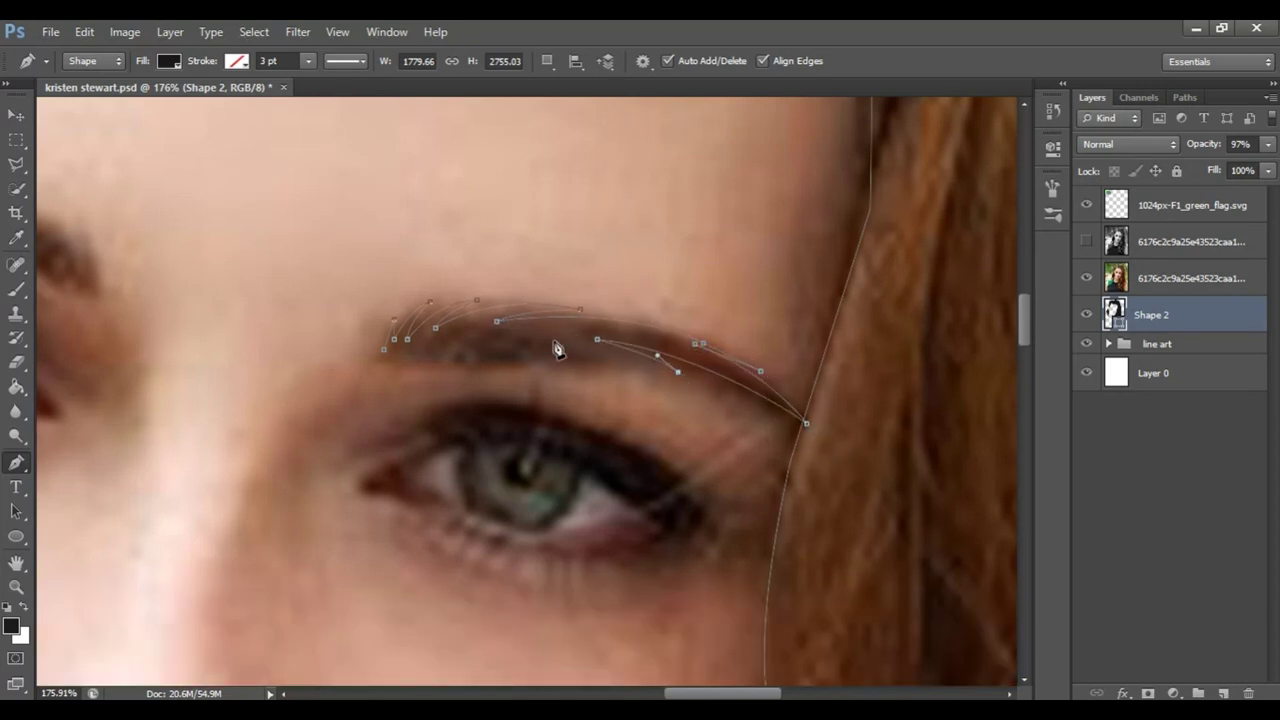
left_click_drag(552, 339, 621, 369)
mouse_move(475, 356)
left_mouse_down()
mouse_move(418, 364)
mouse_move(436, 369)
left_mouse_up()
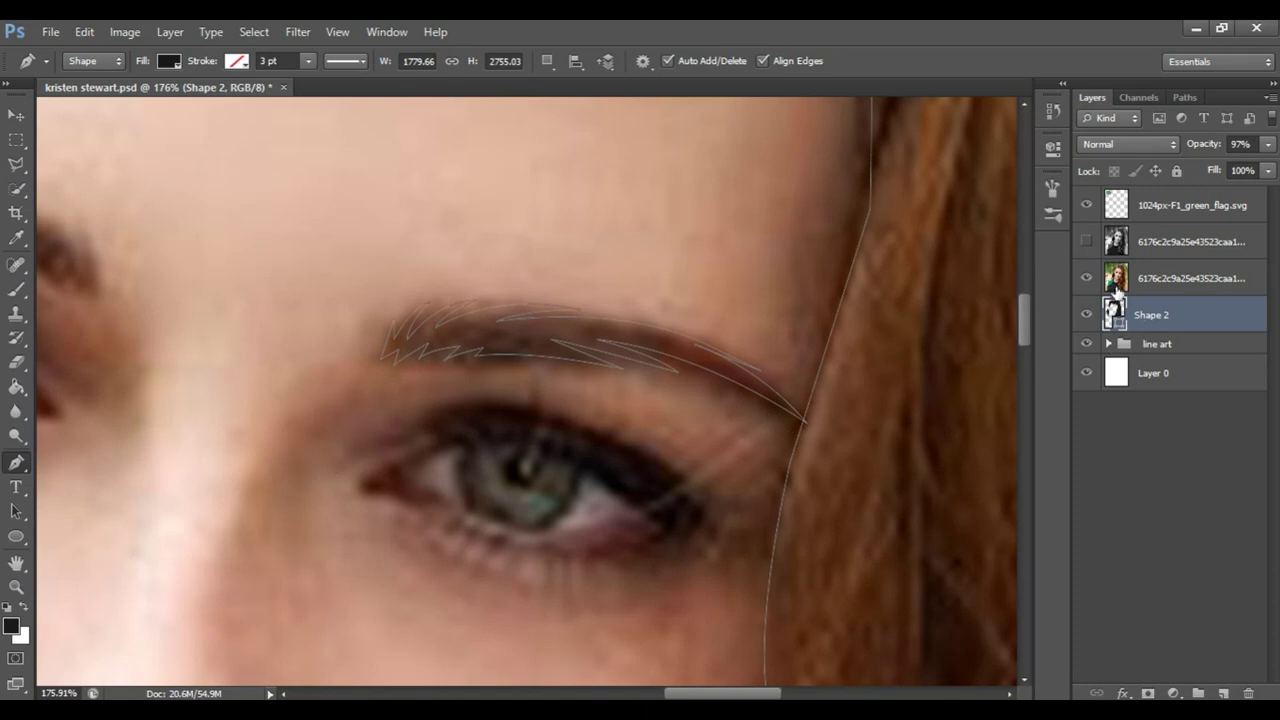
Hide the photo and zoom out to review the new eyebrow
left_click(1187, 362)
left_click(1086, 278)
key("z")
key("ctrl+0")
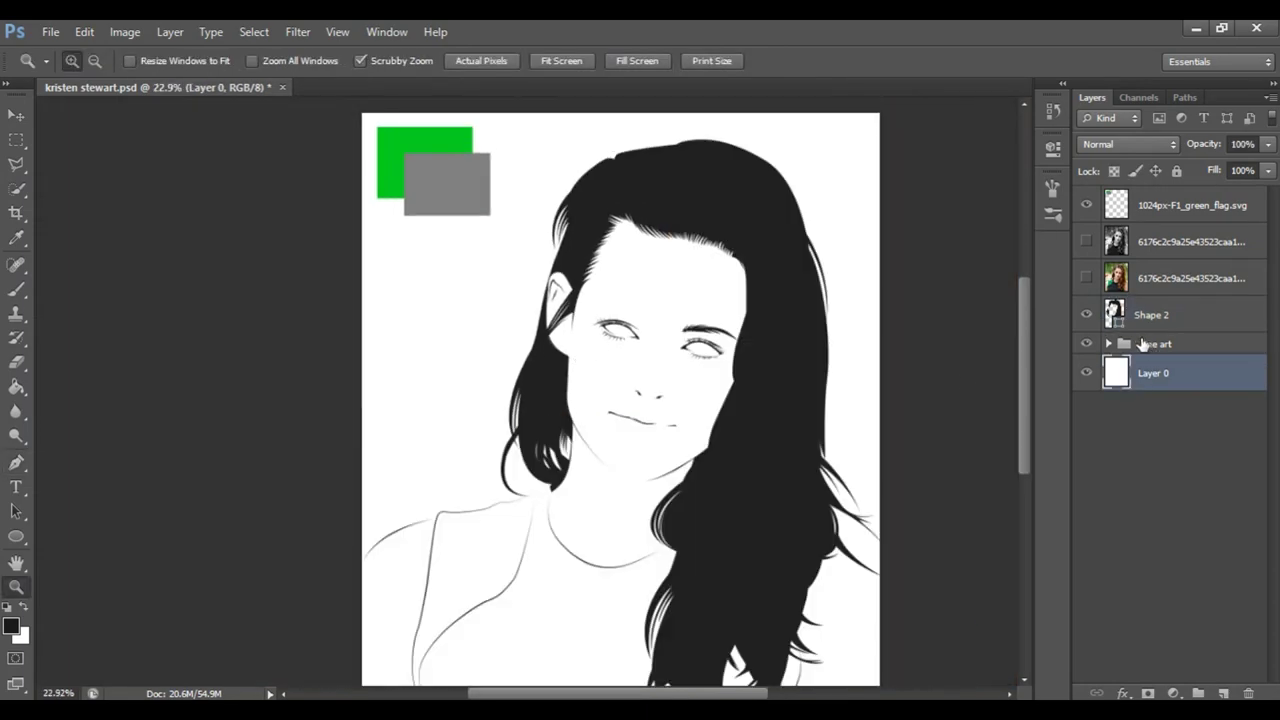
left_click(1086, 278)
left_click_drag(717, 337, 752, 315)
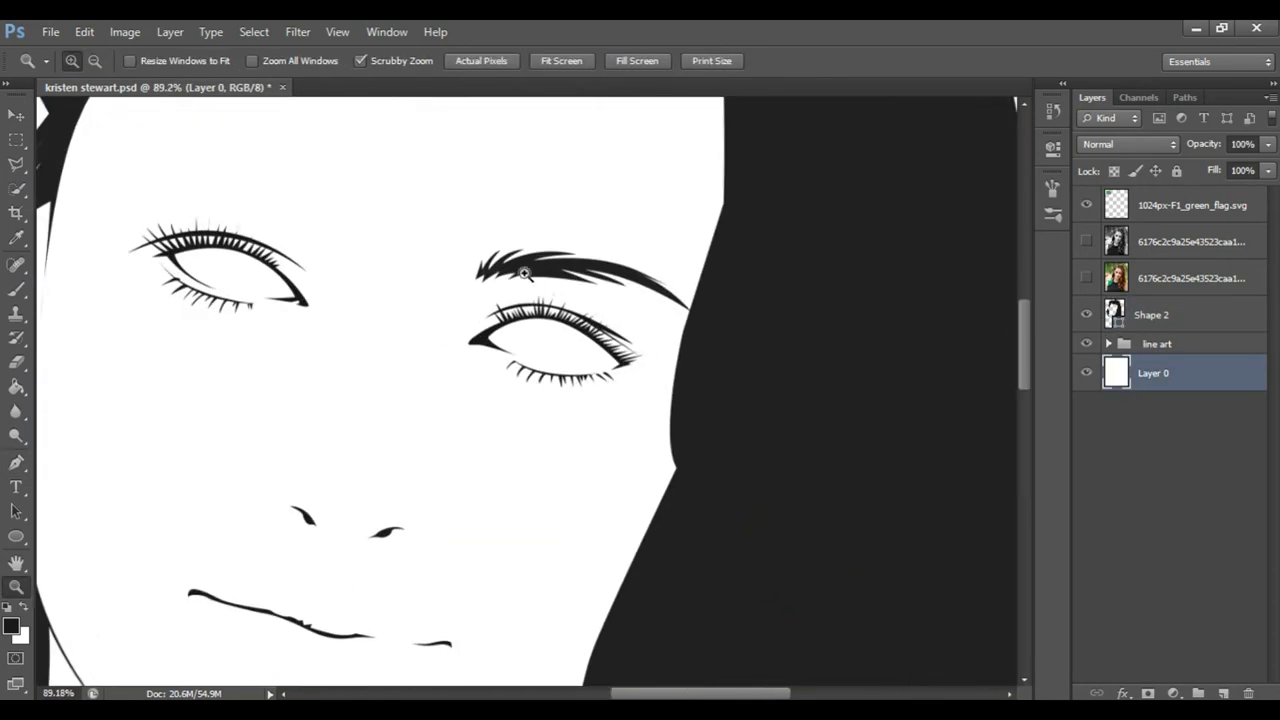
Reshape one eyebrow strand's point, then show the photo and reselect Shape 2
left_click(755, 300, "ctrl")
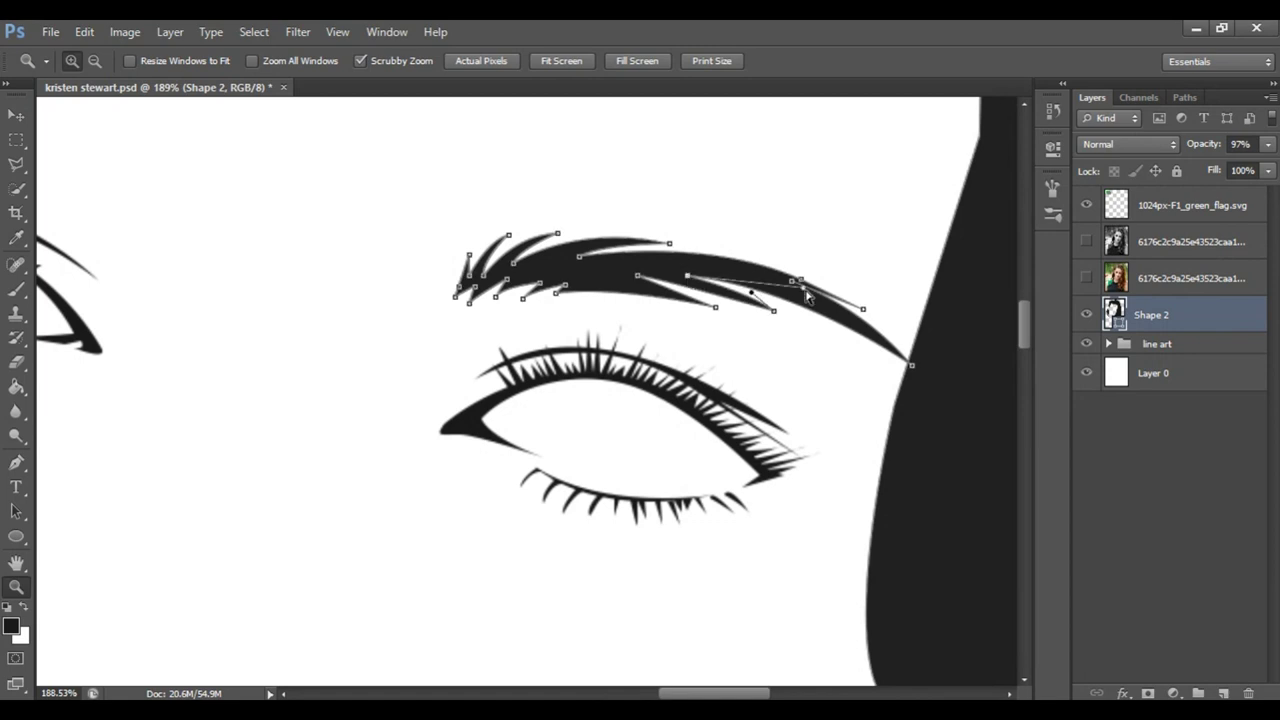
left_click_drag(811, 302, 705, 280)
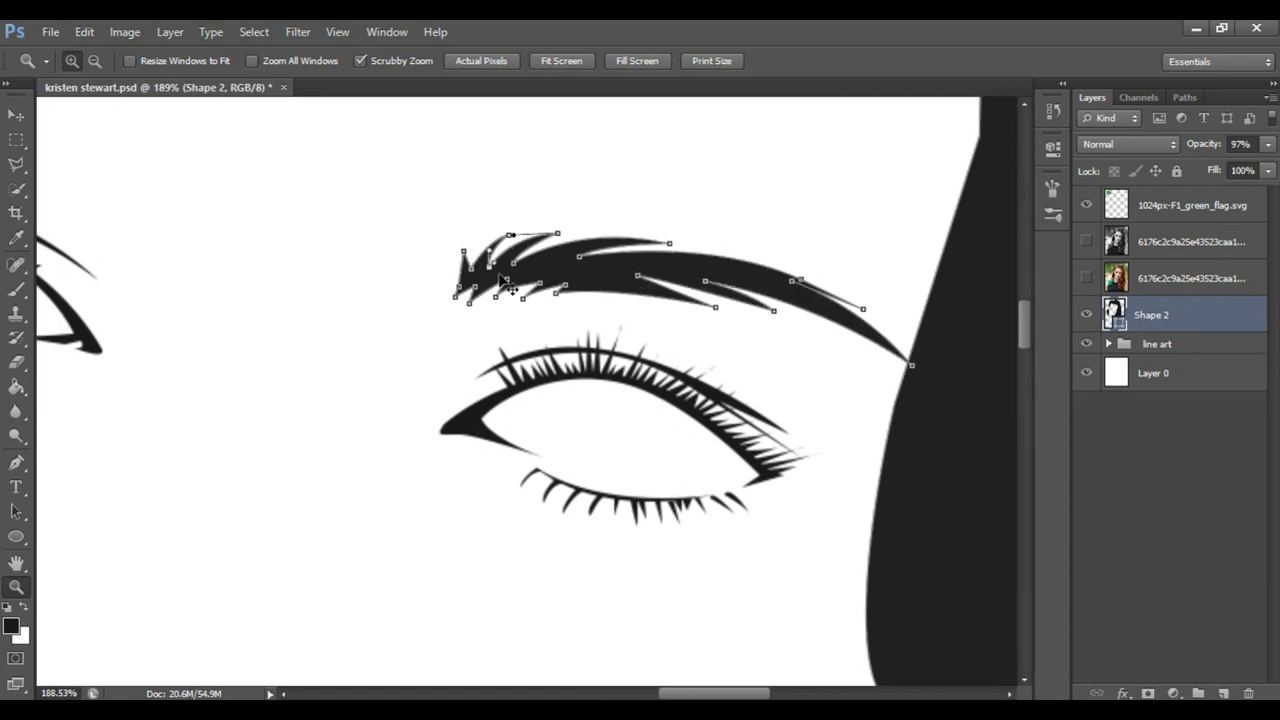
left_click(1190, 241)
mouse_move(720, 353)
left_mouse_down()
mouse_move(602, 353)
mouse_move(752, 466)
left_mouse_up()
left_click(1086, 278)
left_click(1150, 314)
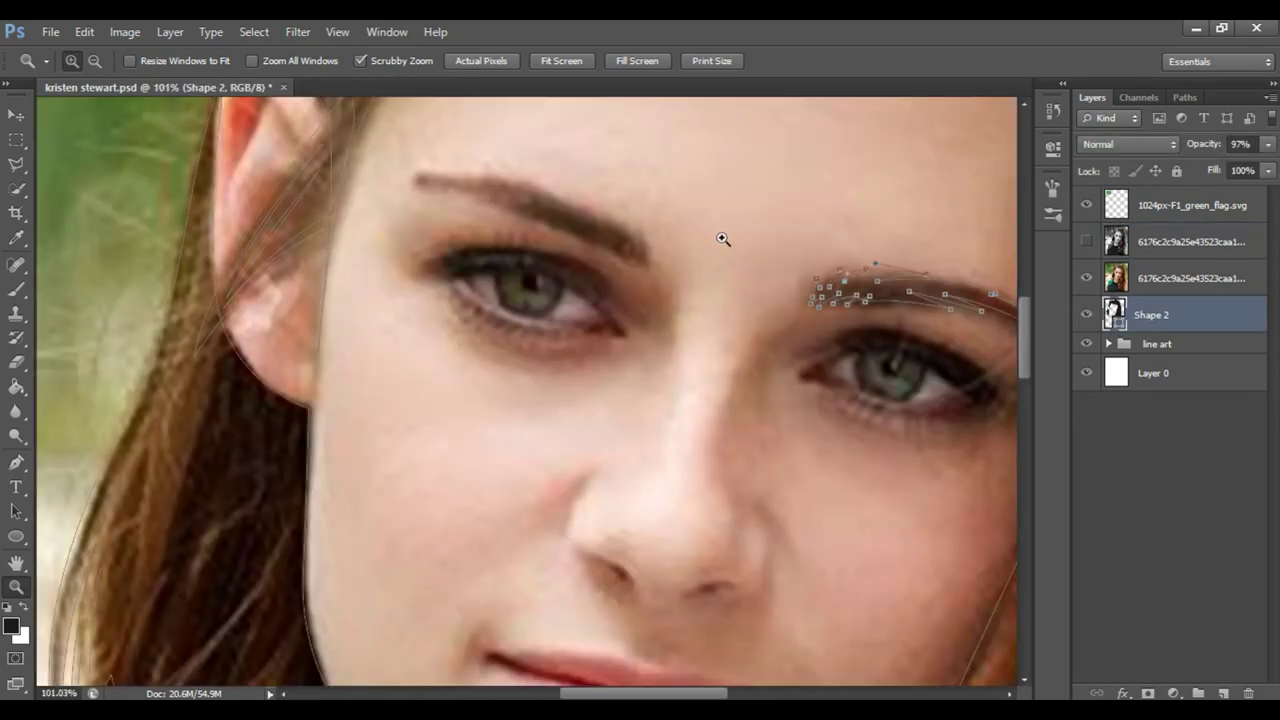
Trace the left eyebrow's arched outline with spiky strand points, adding it to Shape 2
left_click_drag(723, 239, 689, 337)
key("p")
left_click(546, 61)
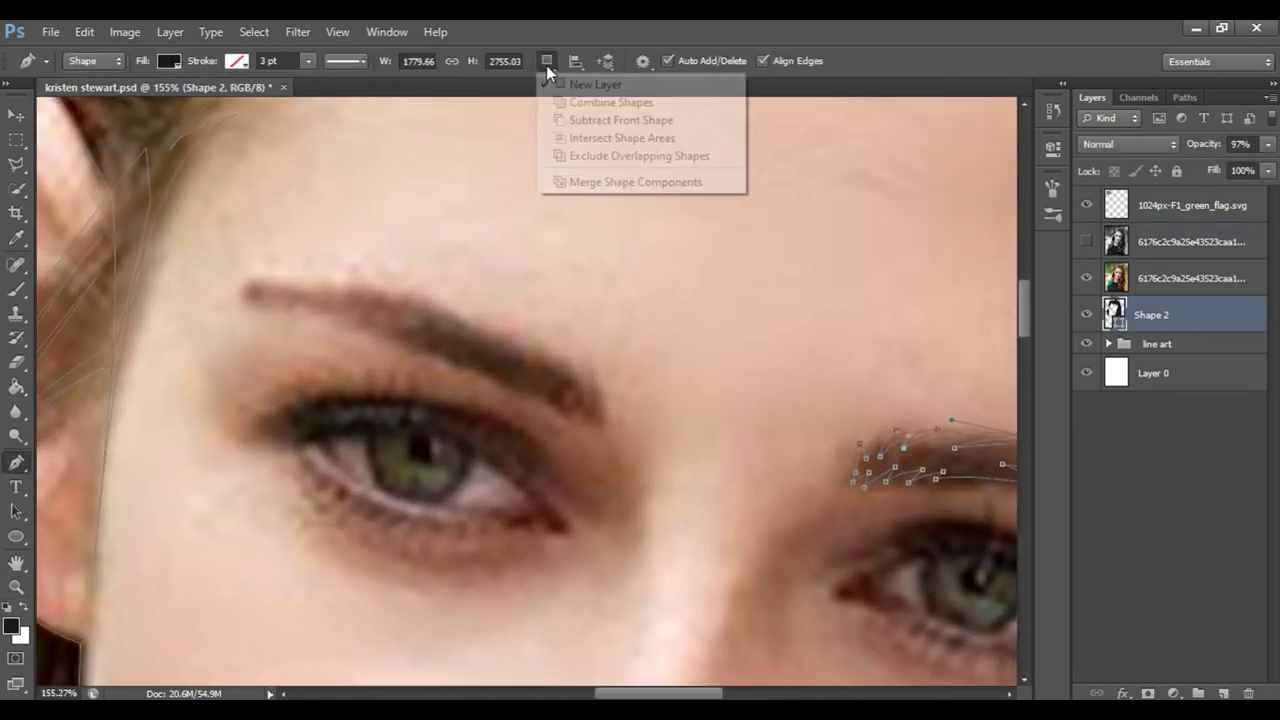
left_click(603, 422)
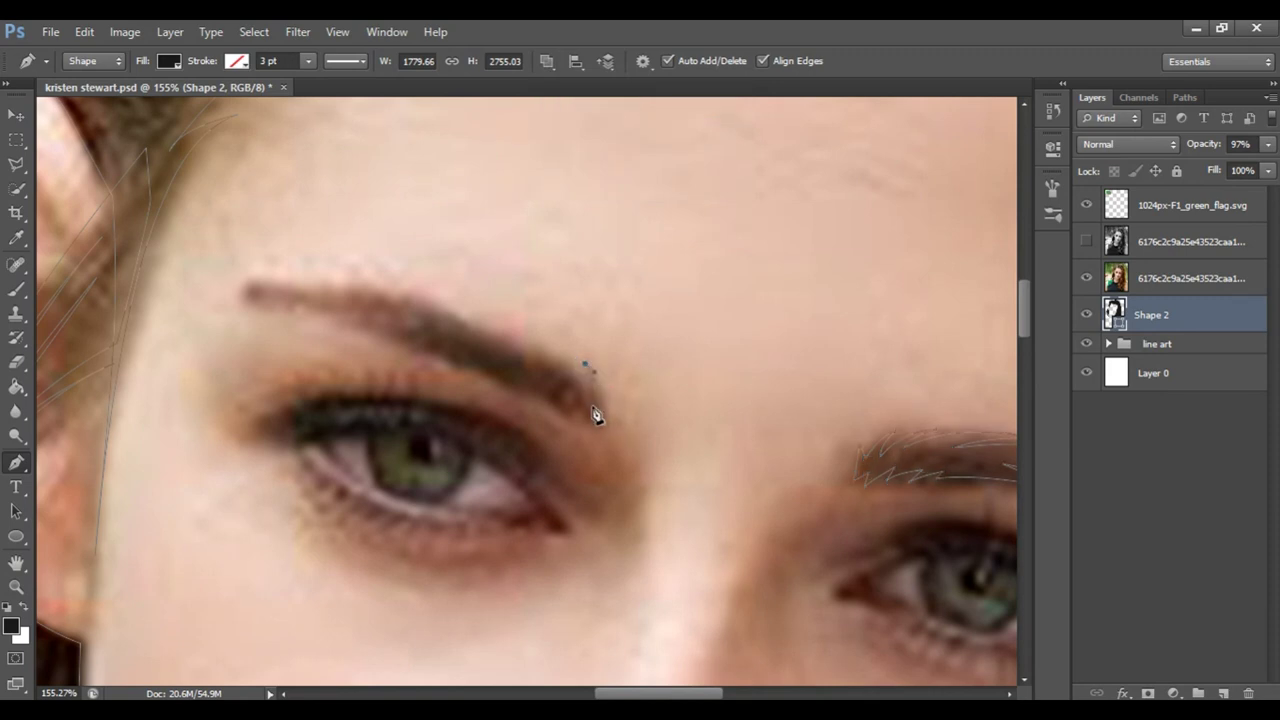
left_click(540, 343)
left_click_drag(487, 322, 343, 281)
left_click(407, 292, "alt")
left_click_drag(265, 282, 175, 297)
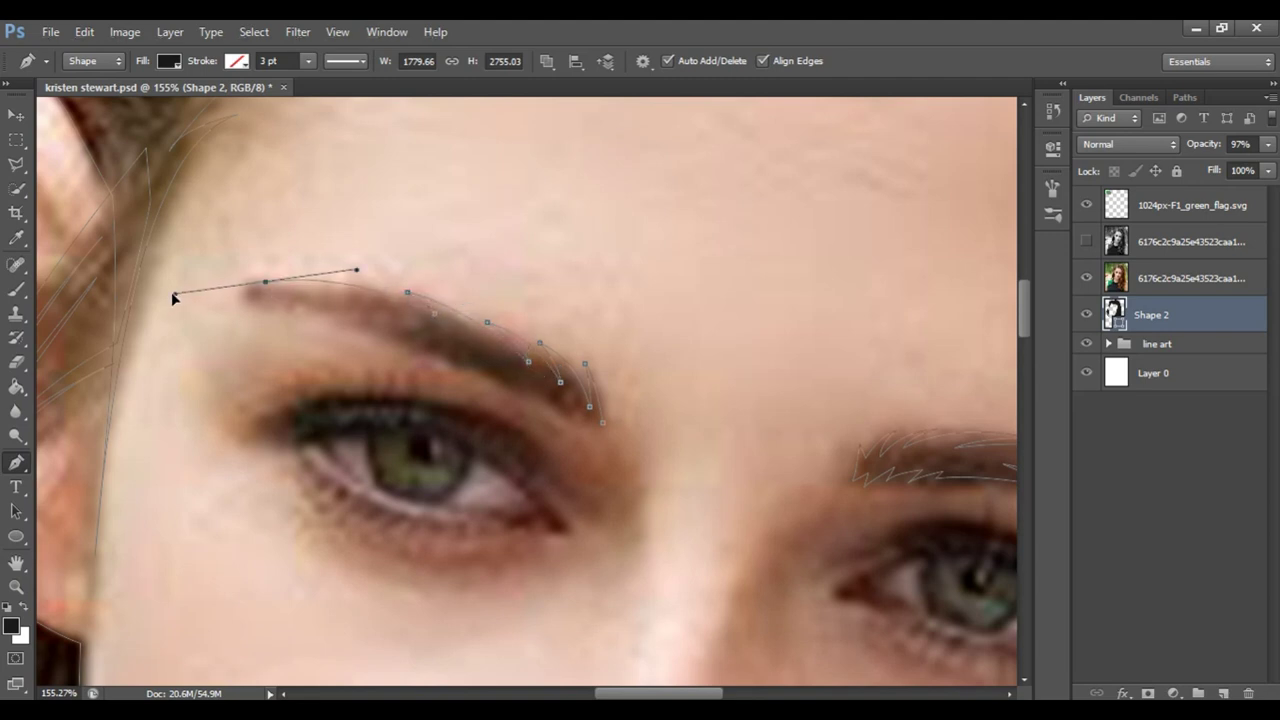
left_click(265, 282, "alt")
left_click(245, 287)
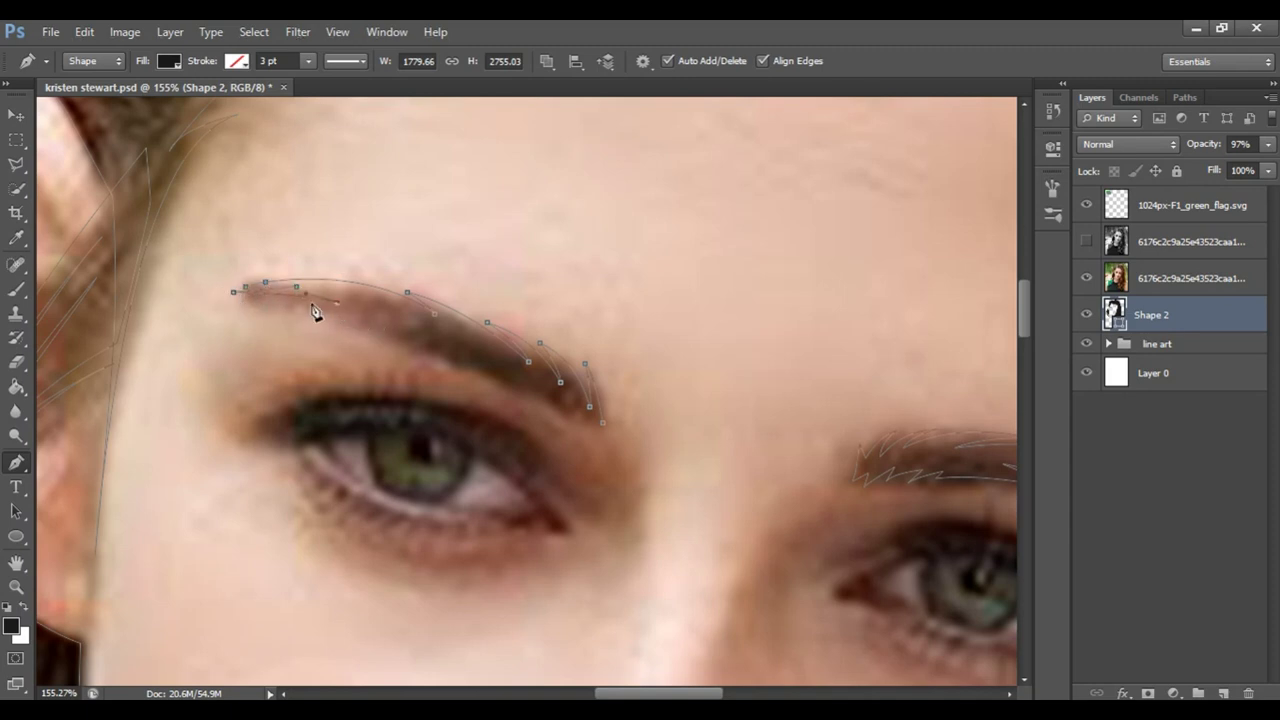
left_click_drag(455, 356, 505, 379)
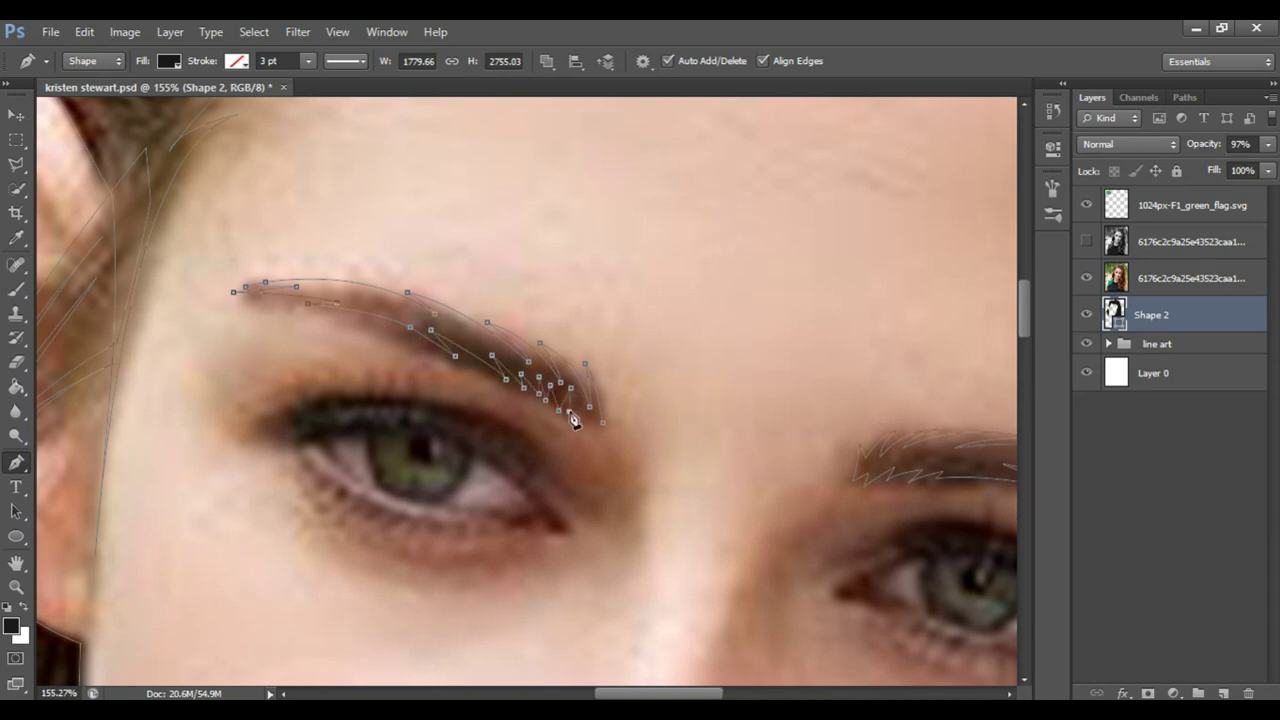
Hide the colour photo and review the portrait line art on the white background
left_click(1086, 278)
left_click(1153, 372)
key("z")
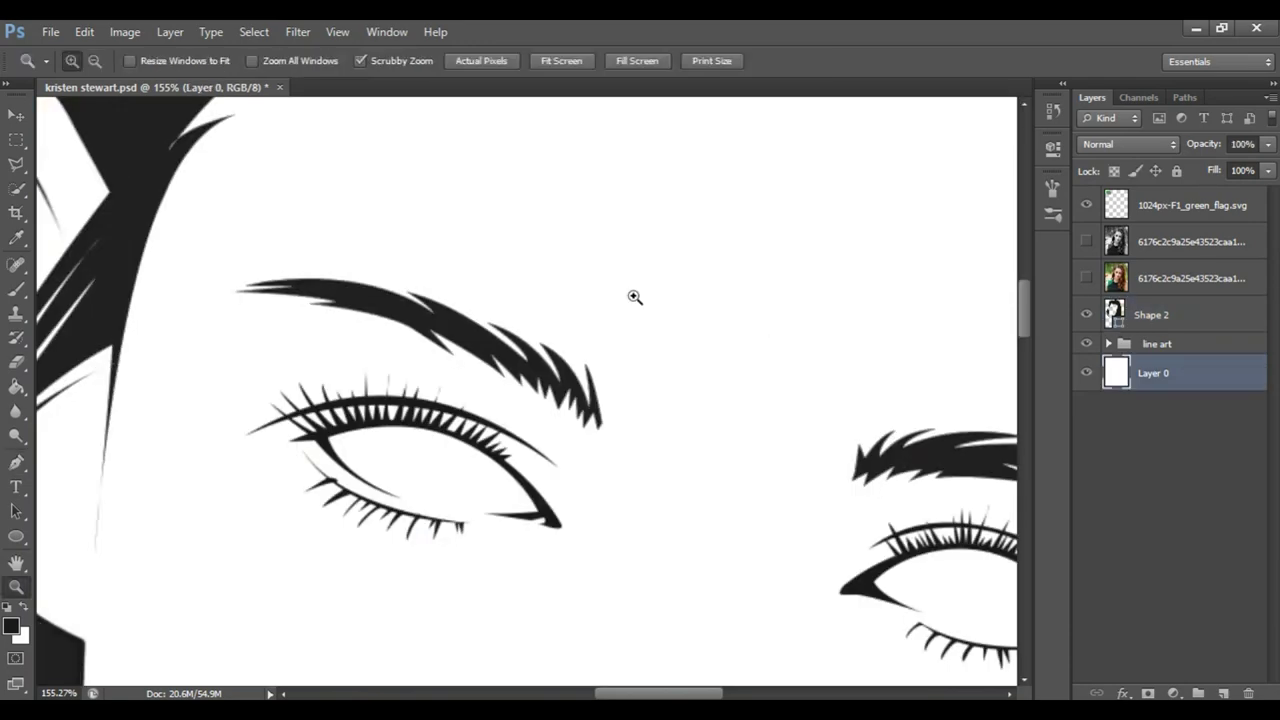
key("ctrl+0")
scroll(621, 366, "up", 1)
mouse_move(621, 366)
left_mouse_down()
mouse_move(720, 263)
mouse_move(965, 313)
left_mouse_up()
left_click(965, 313, "ctrl")
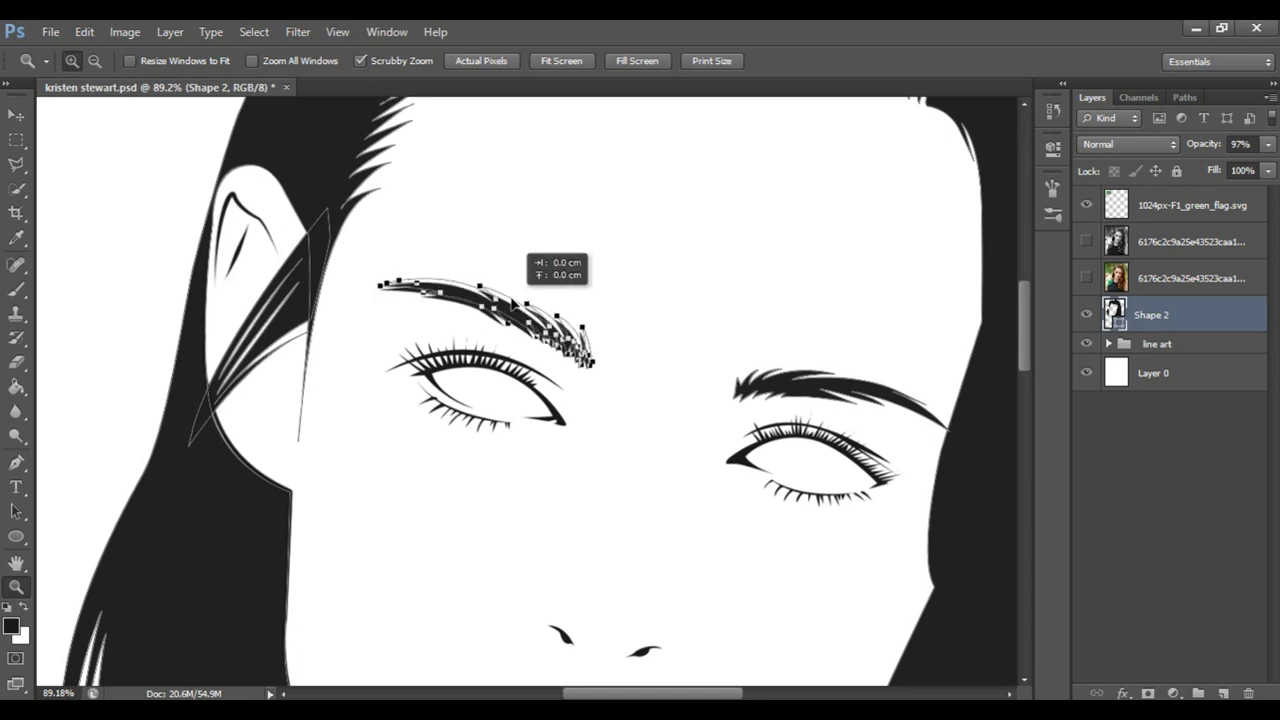
left_click(510, 305, "ctrl")
mouse_move(510, 305)
left_mouse_down()
mouse_move(634, 294)
mouse_move(650, 345)
left_mouse_up()
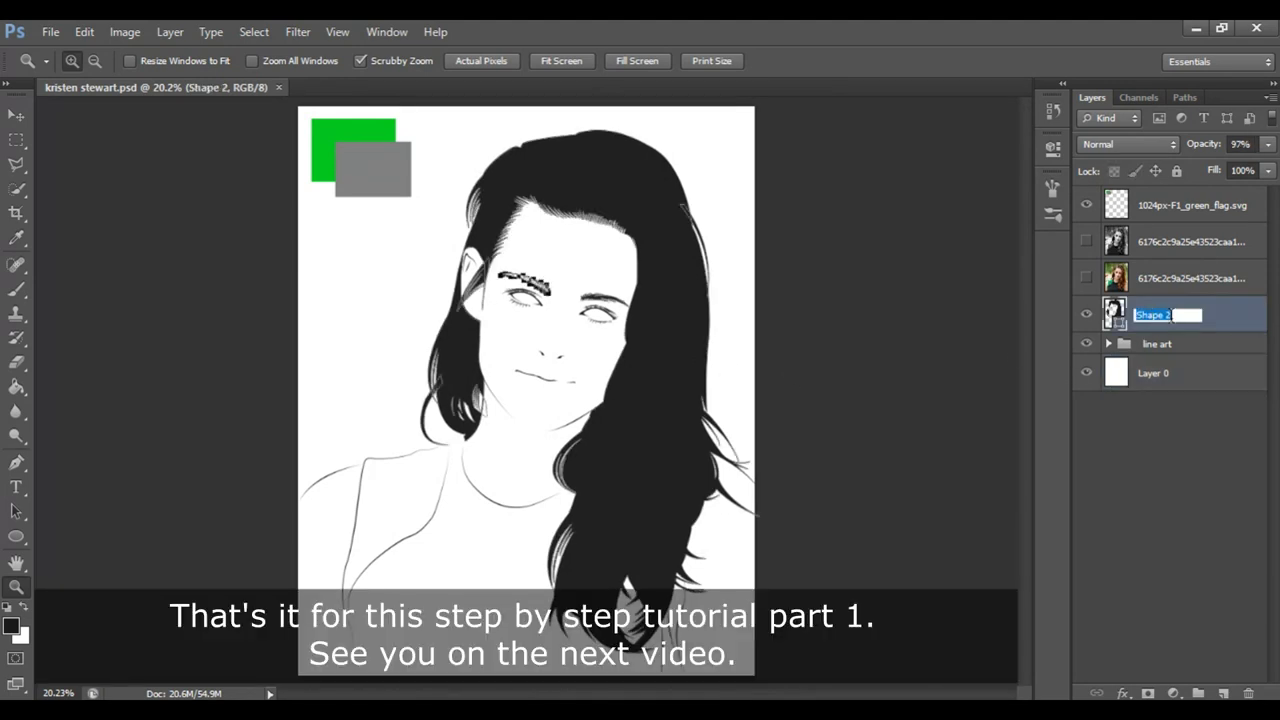
Rename the Shape 2 layer to 'hair & brows' and save the document
type("hair & brows")
key("Return")
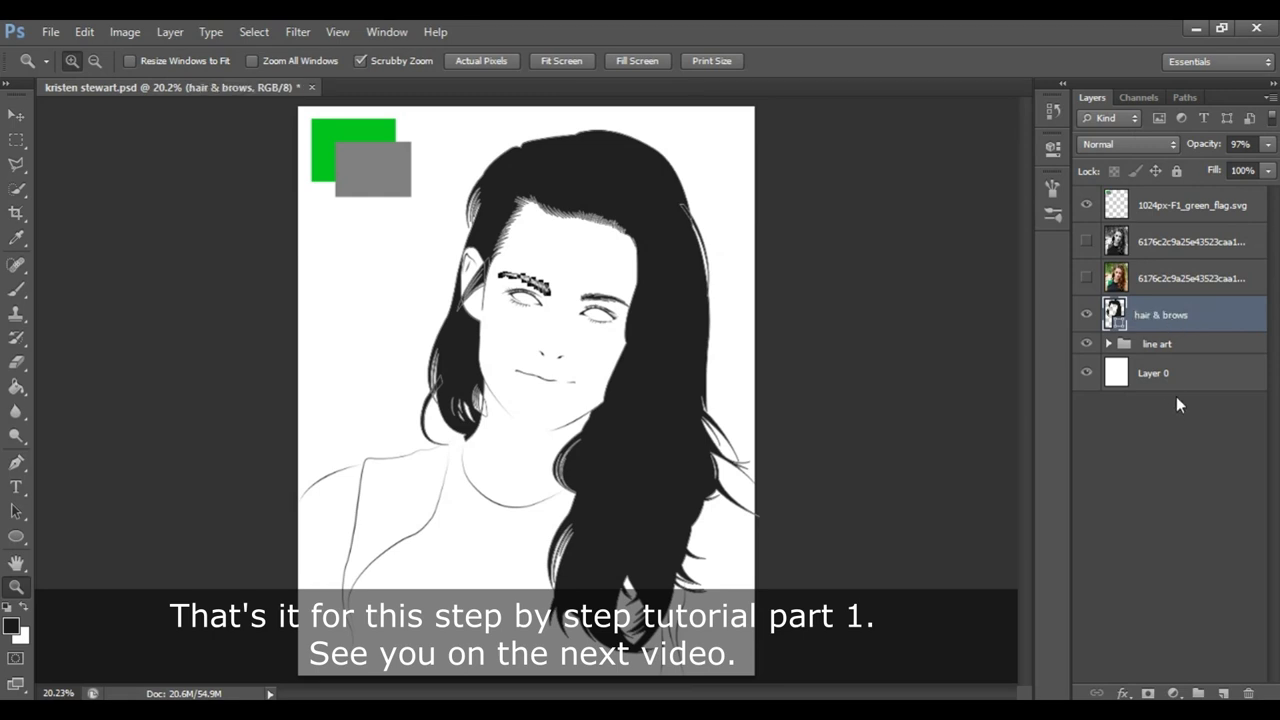
key("p")
left_click(1226, 378)
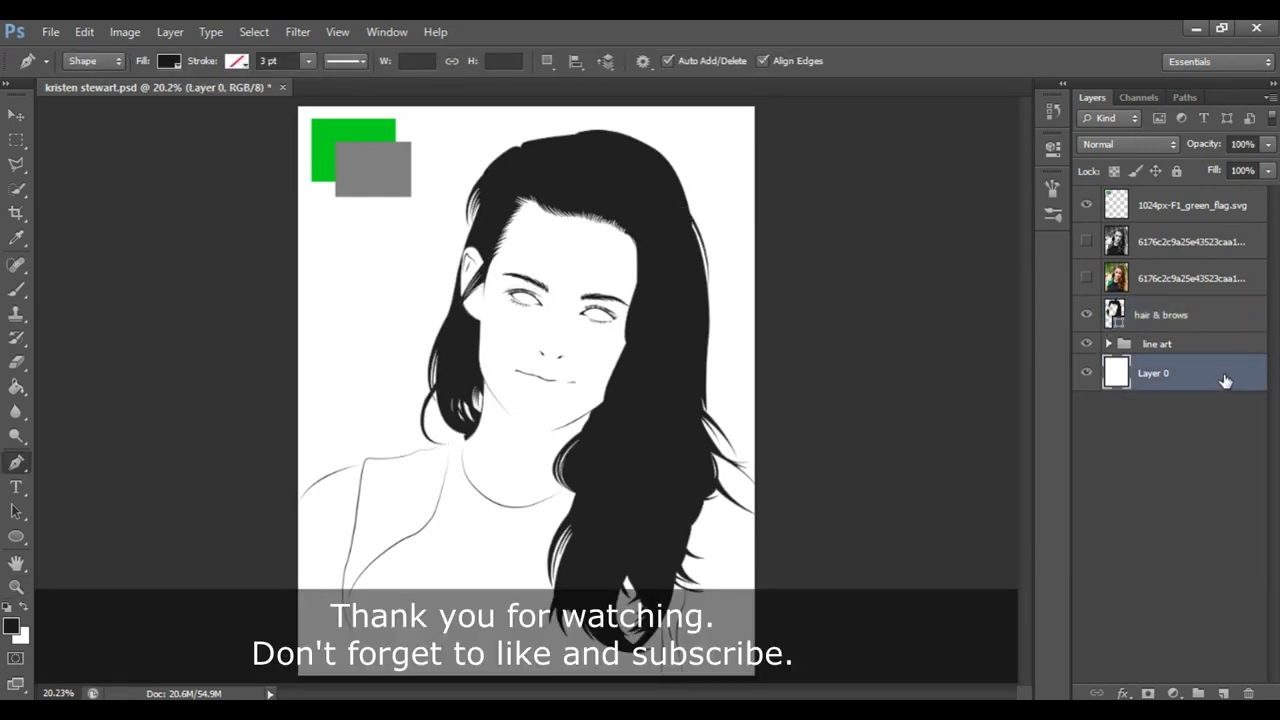
key("ctrl+s")
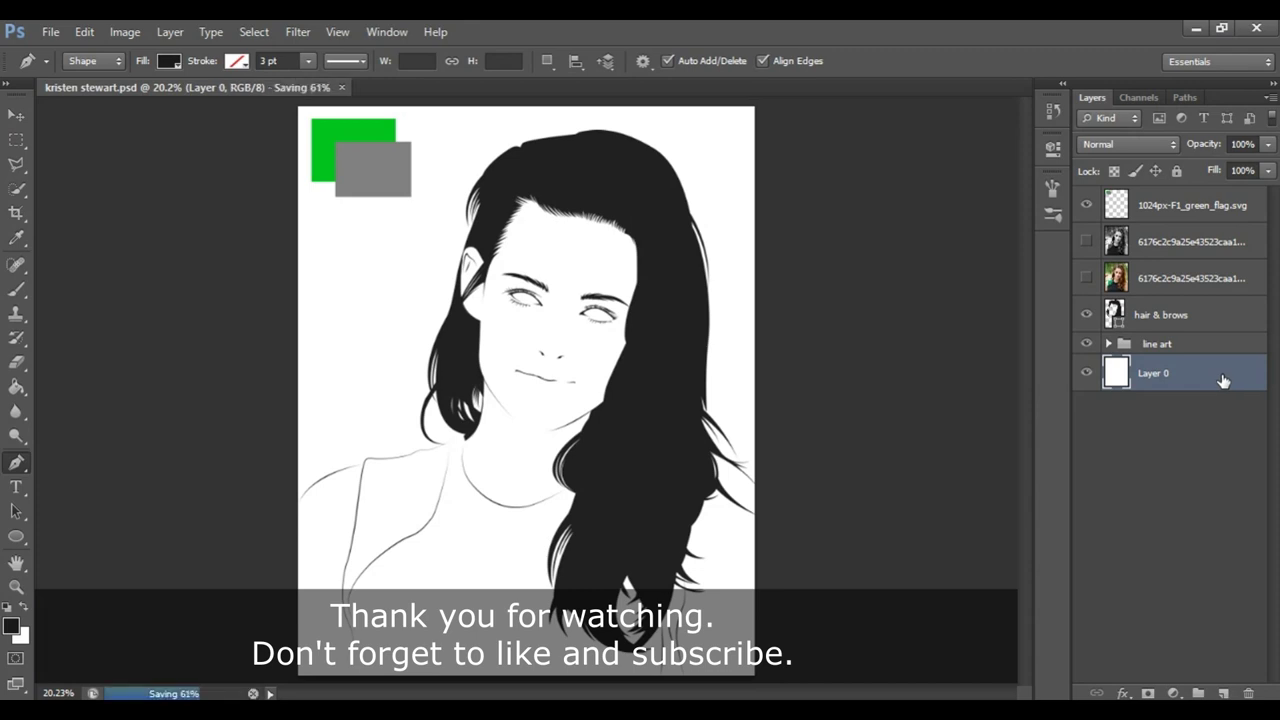